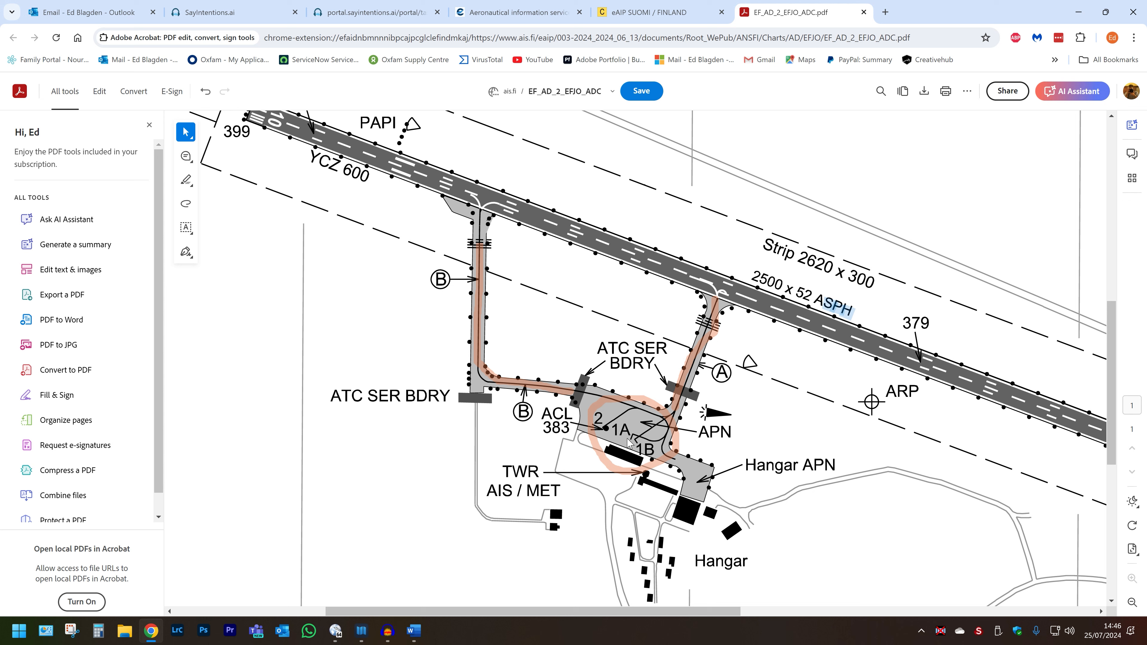
Step: Examine the taxiway layout on the EFJO aerodrome chart PDF
mouse_move(701, 475)
mouse_down()
mouse_move(704, 485)
mouse_move(688, 480)
mouse_up()
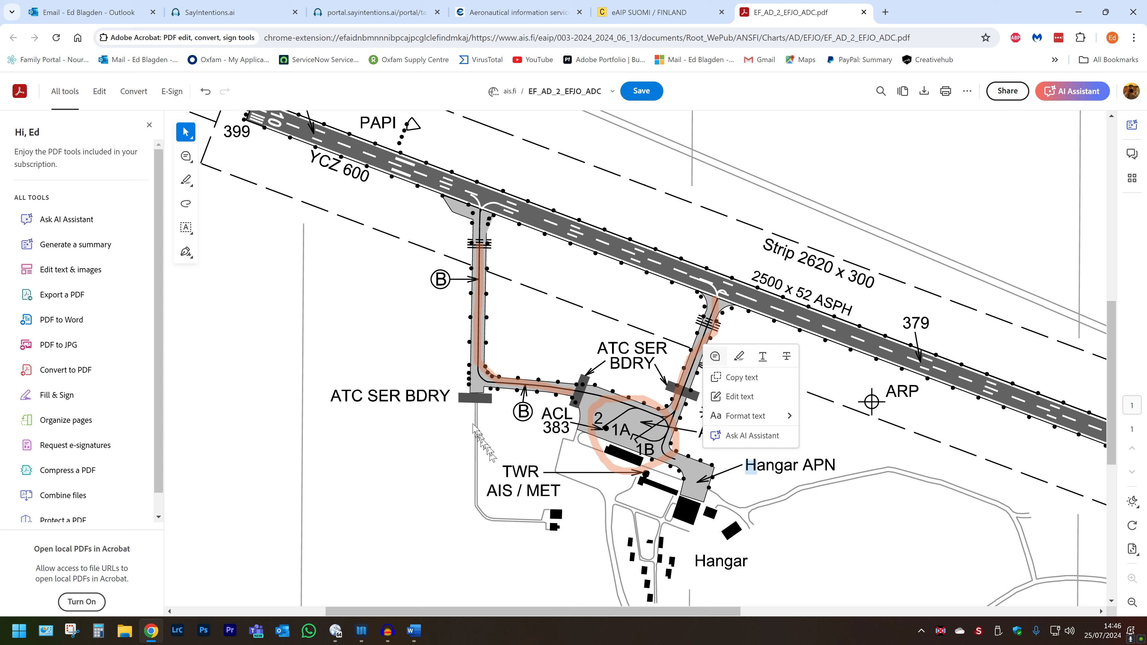
drag(479, 414, 485, 466)
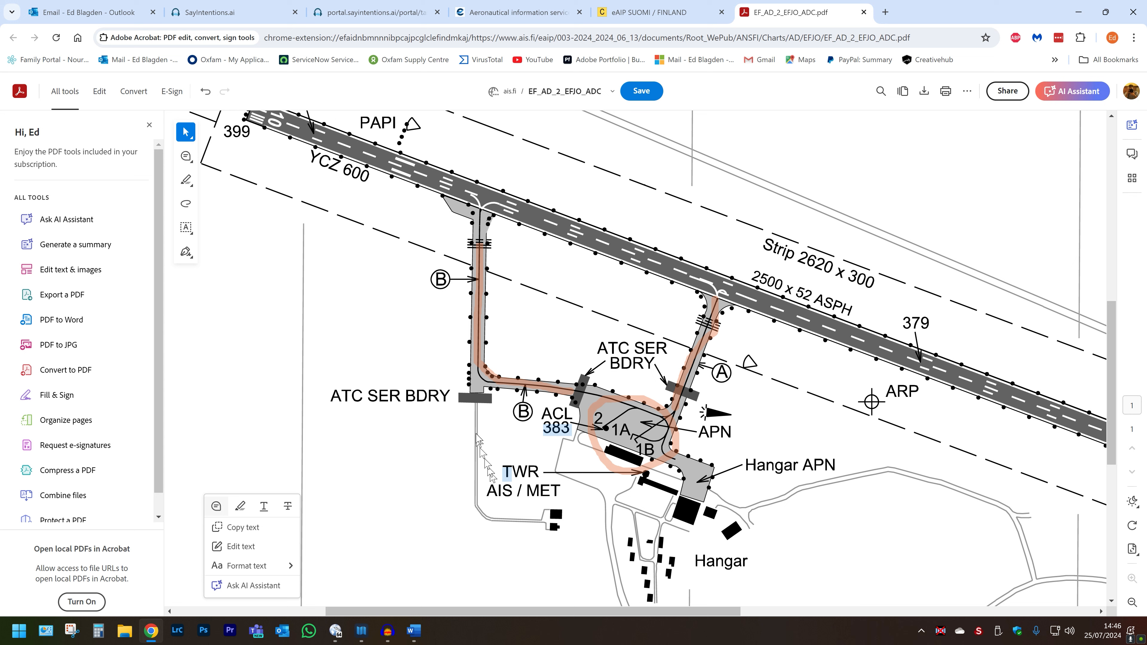
click(398, 439)
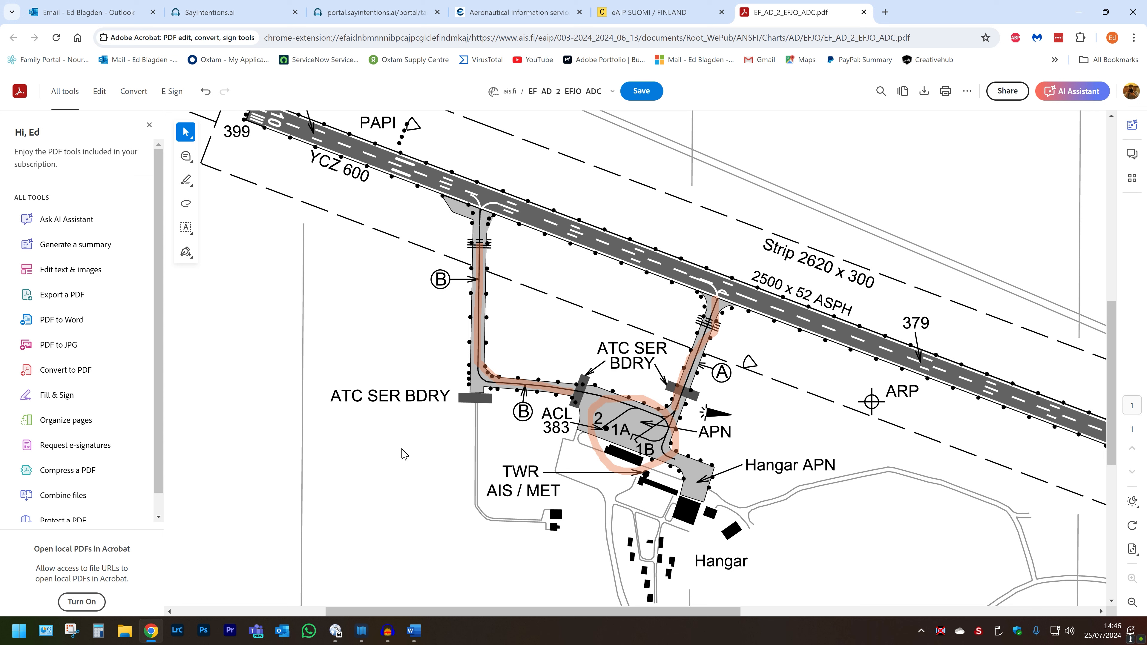
Step: Clone the Asobo Default EFJO taxi layout under a personal clone name and mark the clone as My Default
click(331, 17)
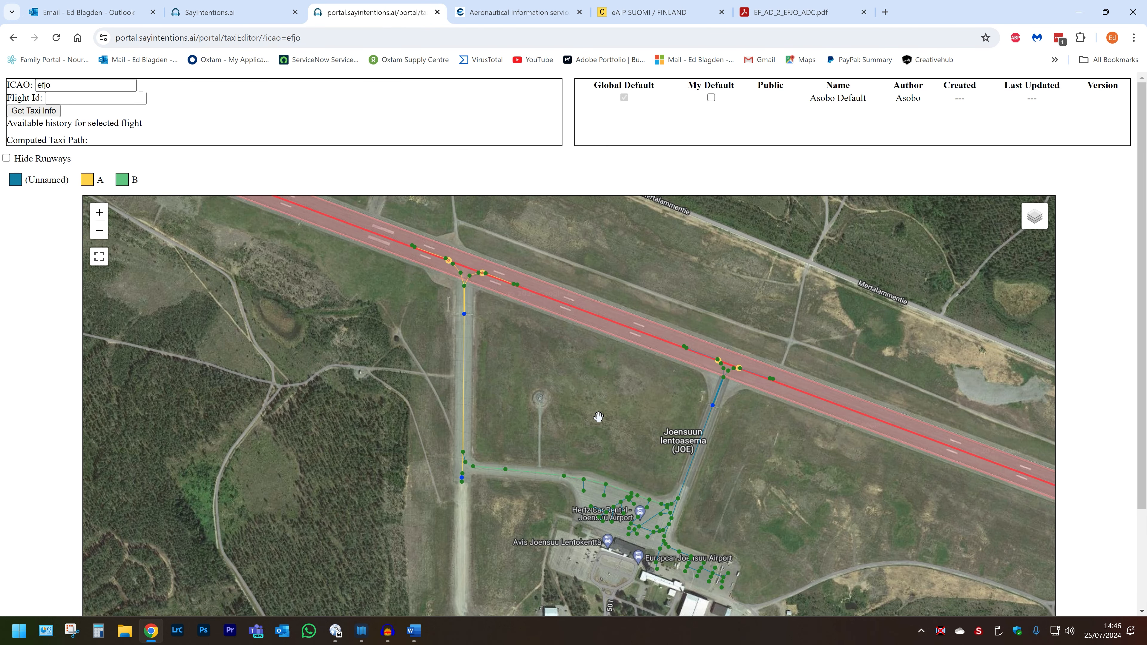
click(818, 100)
click(632, 117)
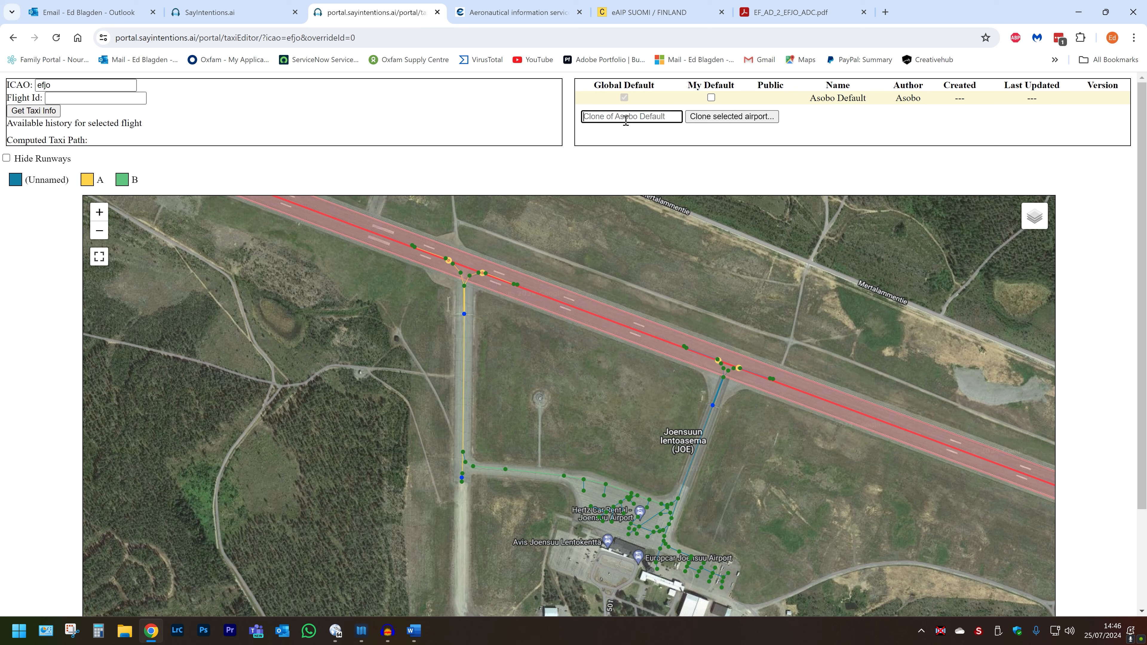
text(Ed's Clone EFJO)
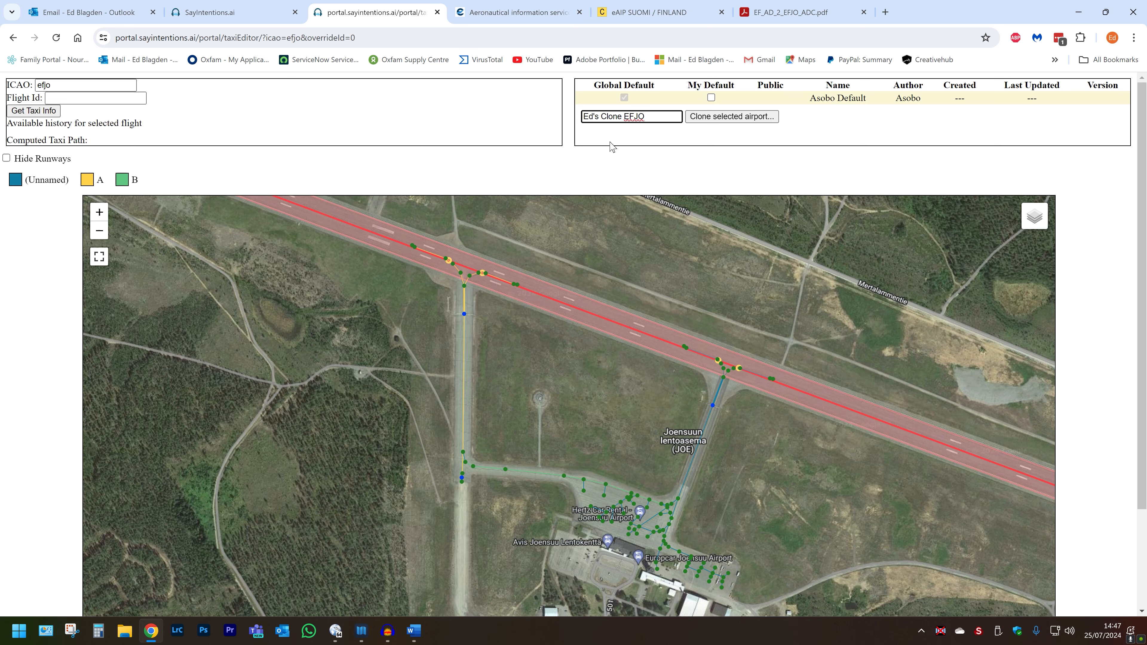
click(702, 116)
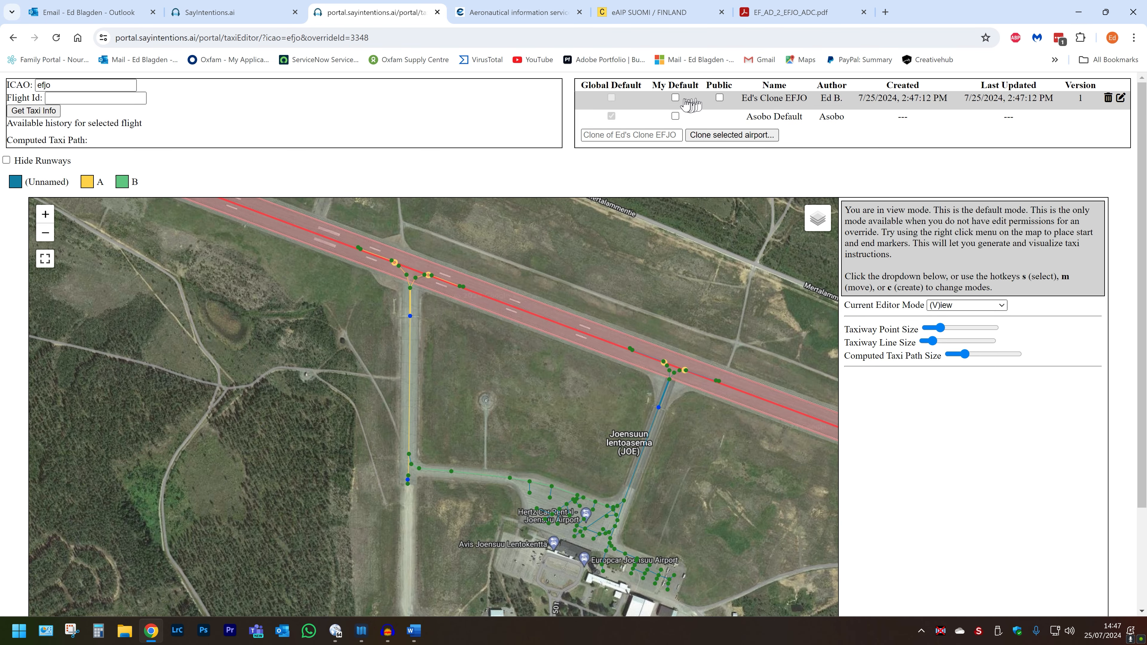
click(675, 97)
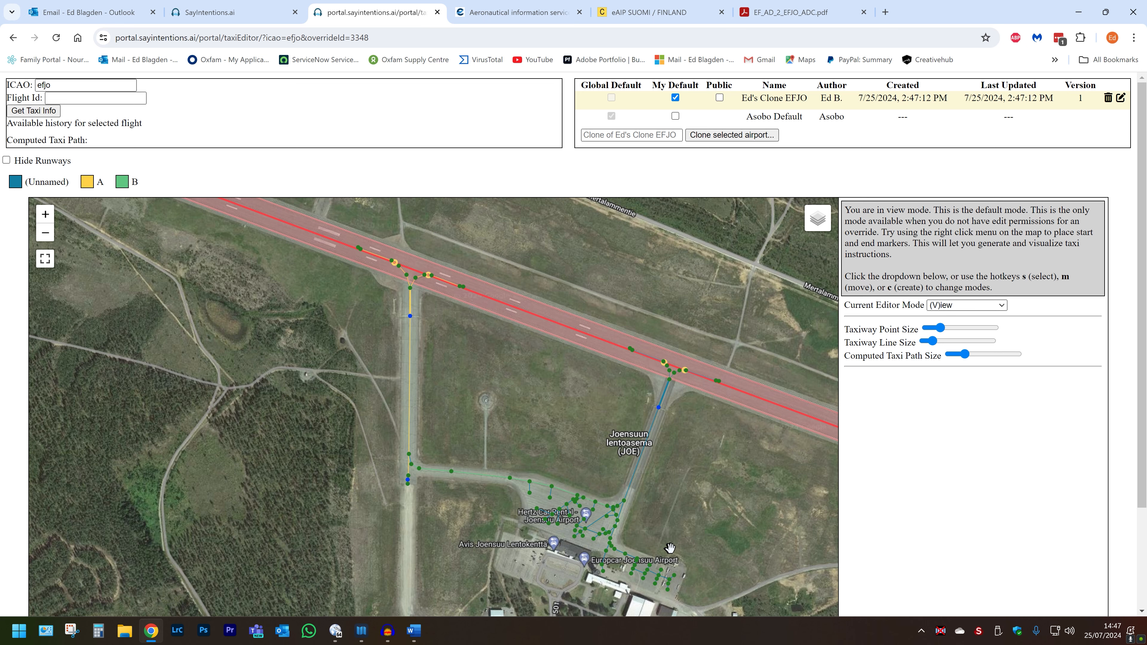
Step: Inspect the cloned taxiway network around the runway, taxiways and apron on the satellite map
drag(539, 451, 496, 435)
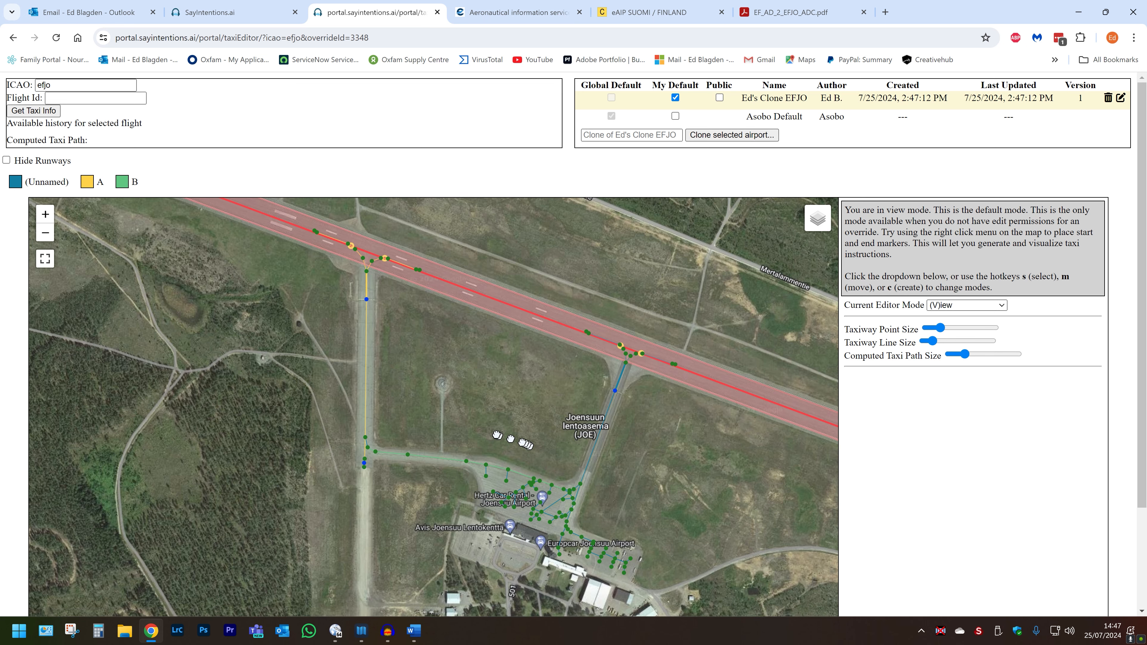
drag(504, 435, 527, 448)
scroll(527, 444, up, 1)
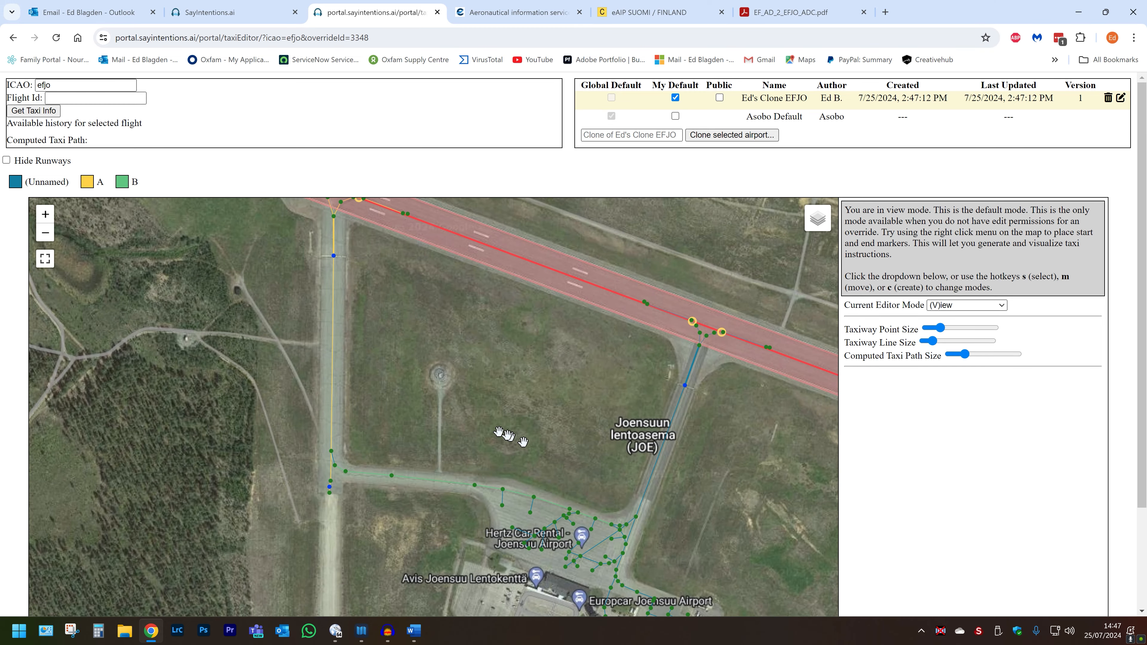
drag(180, 335, 334, 541)
scroll(432, 413, up, 1)
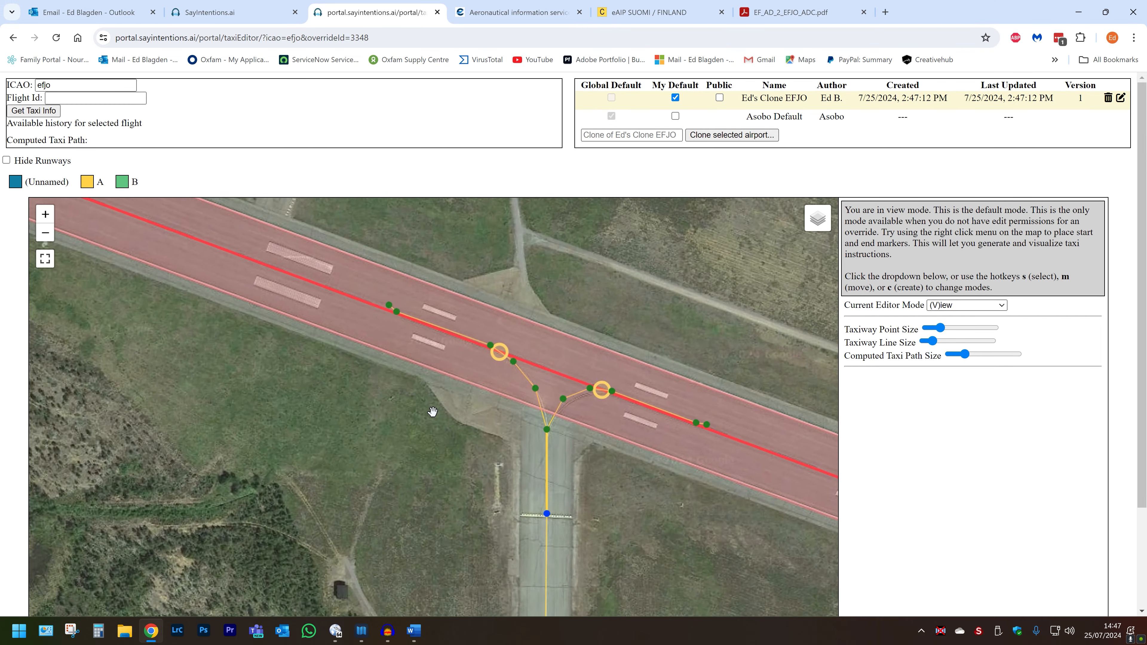
scroll(432, 413, up, 1)
drag(447, 392, 435, 356)
scroll(441, 369, down, 1)
scroll(441, 369, down, 1)
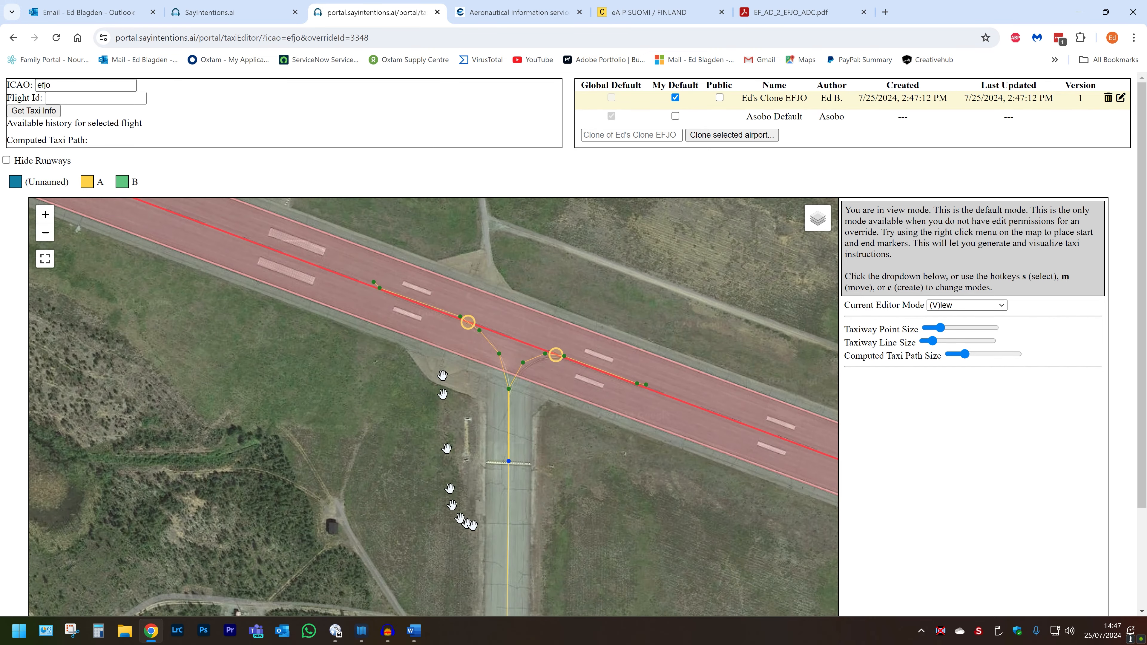
drag(561, 527, 499, 440)
scroll(500, 444, down, 1)
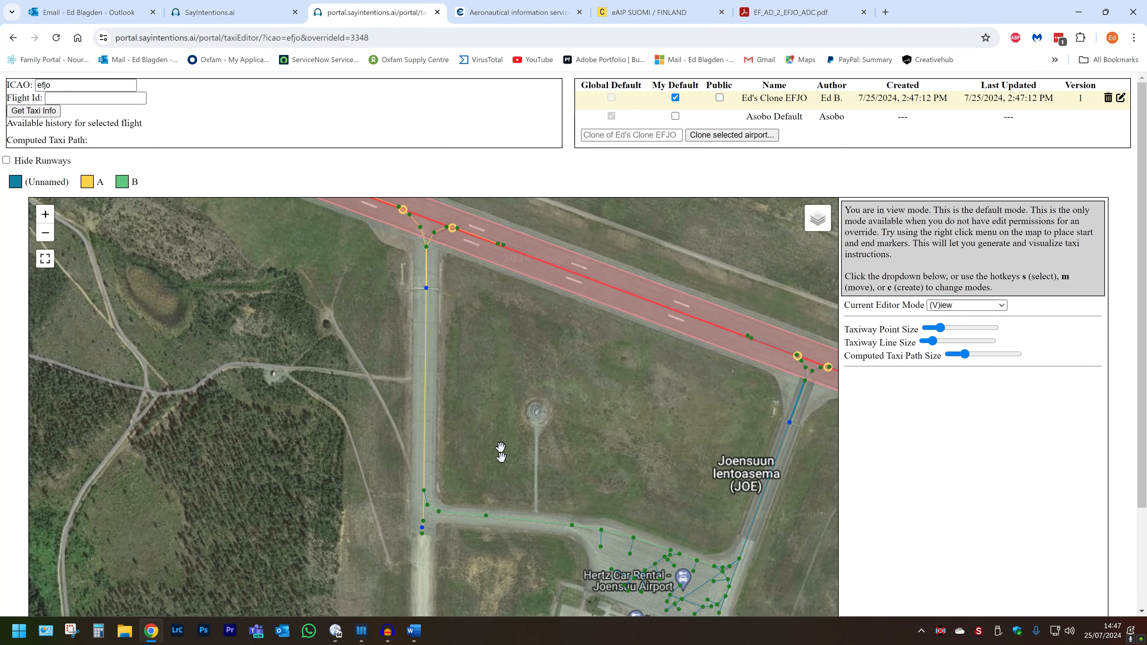
drag(603, 533, 527, 370)
scroll(510, 391, up, 1)
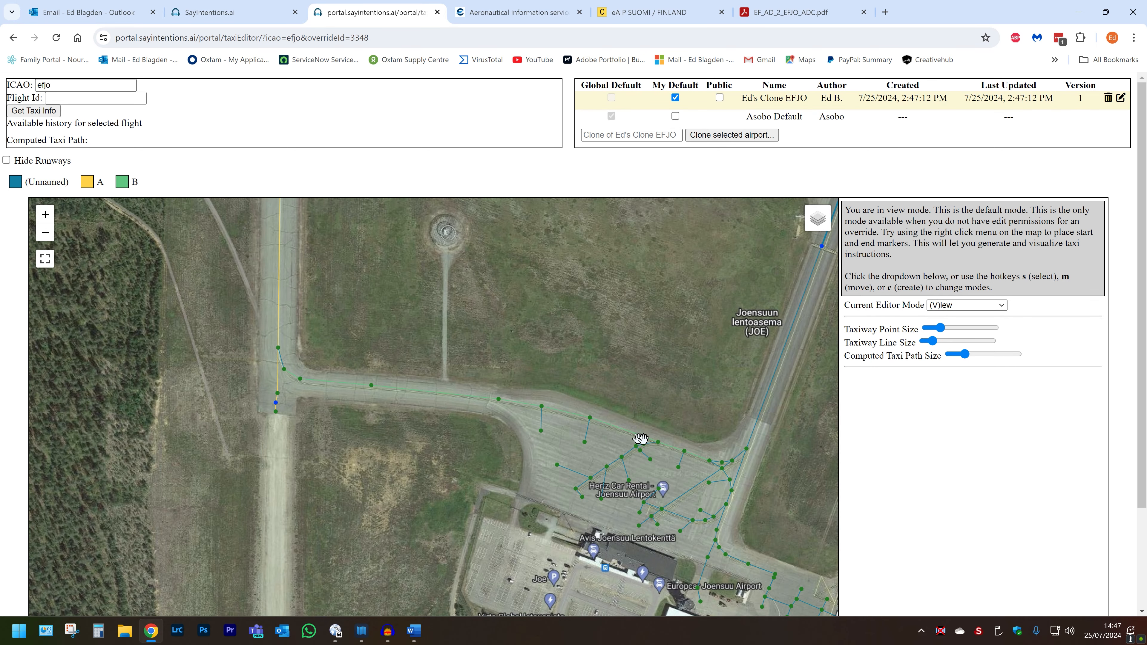
drag(465, 339, 647, 410)
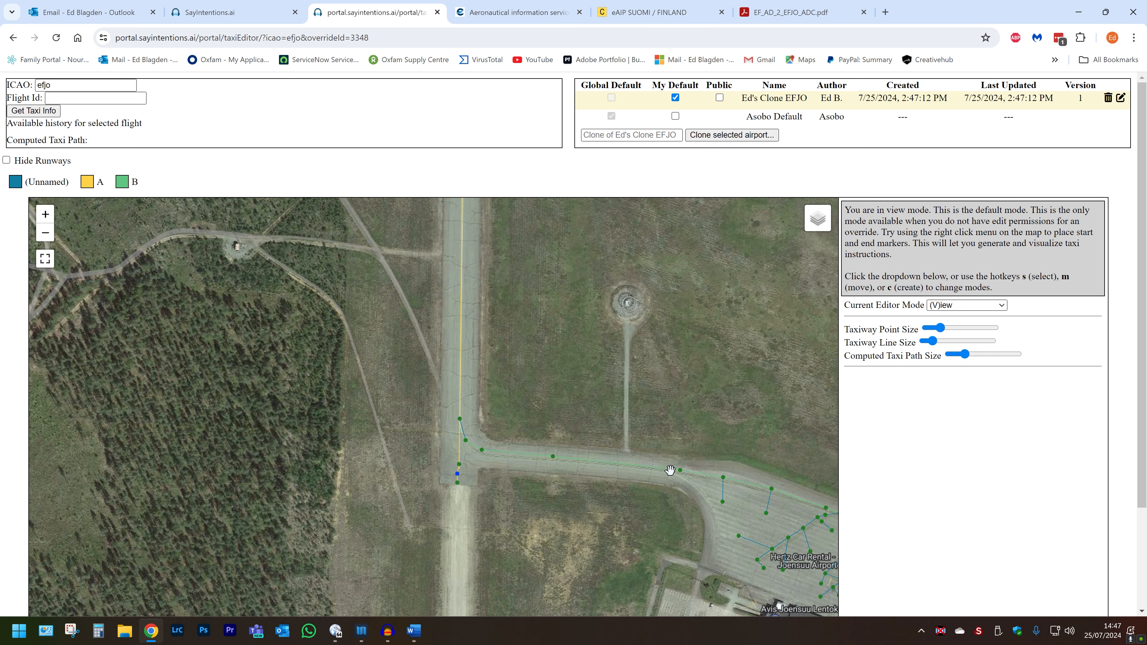
drag(520, 332, 526, 524)
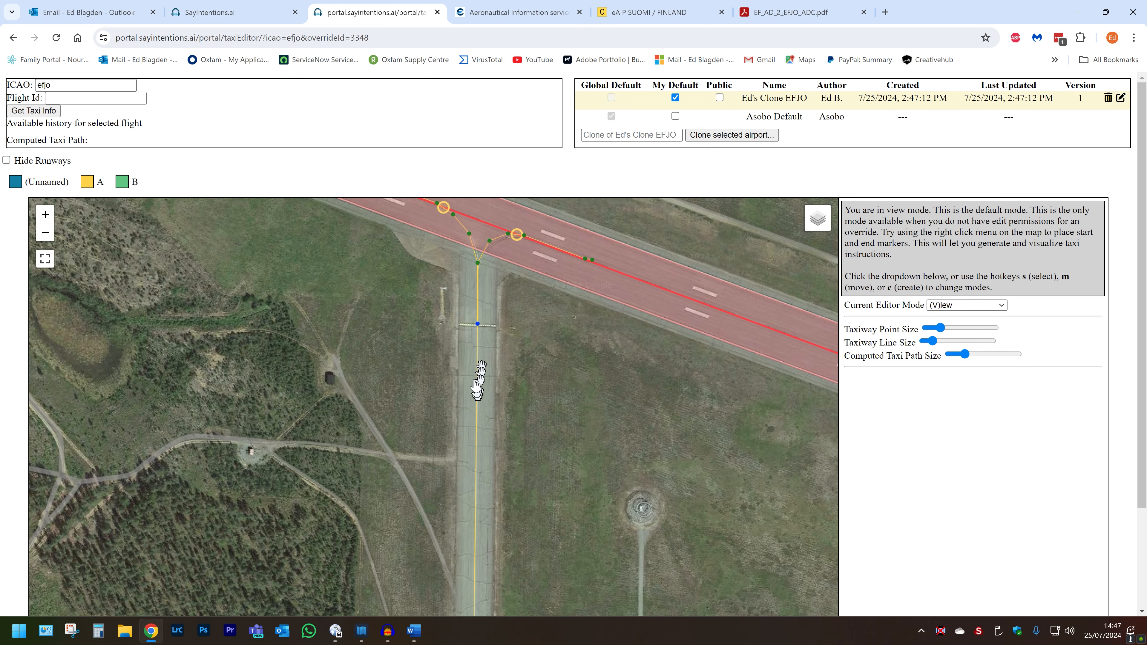
Step: Move the chart PDF tab beside the taxi editor tab and return to the editor
drag(795, 13, 506, 13)
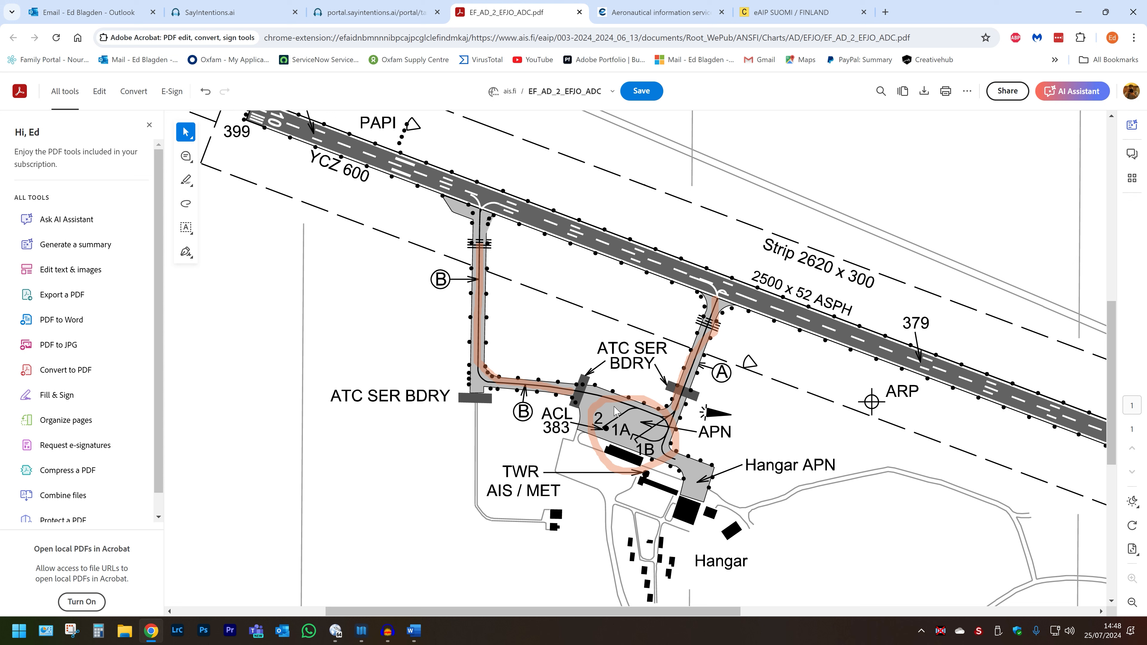
click(374, 12)
Step: Switch the editor mode to Points / Parking to show the apron parking spots
scroll(698, 483, down, 3)
drag(686, 479, 500, 289)
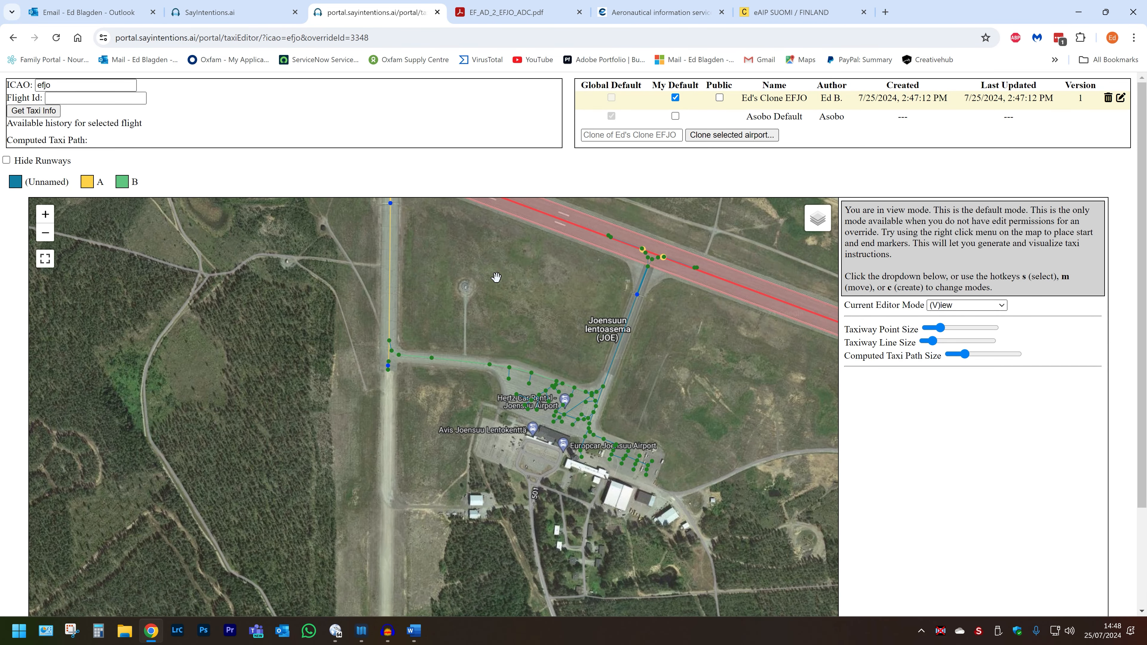
scroll(521, 334, up, 2)
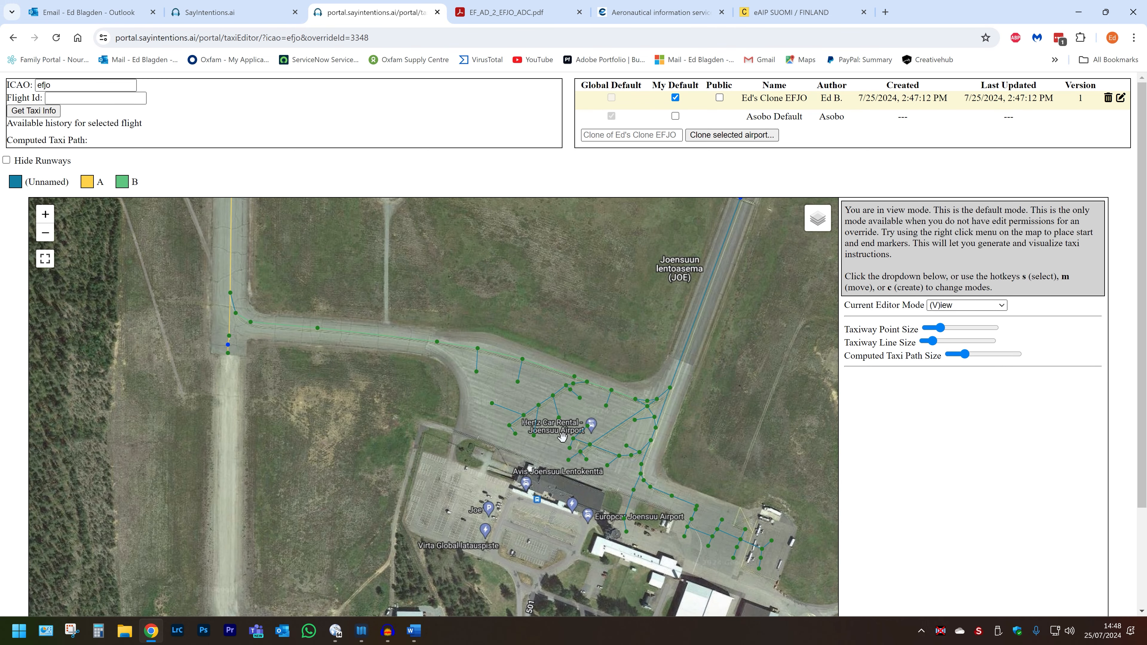
scroll(562, 436, up, 2)
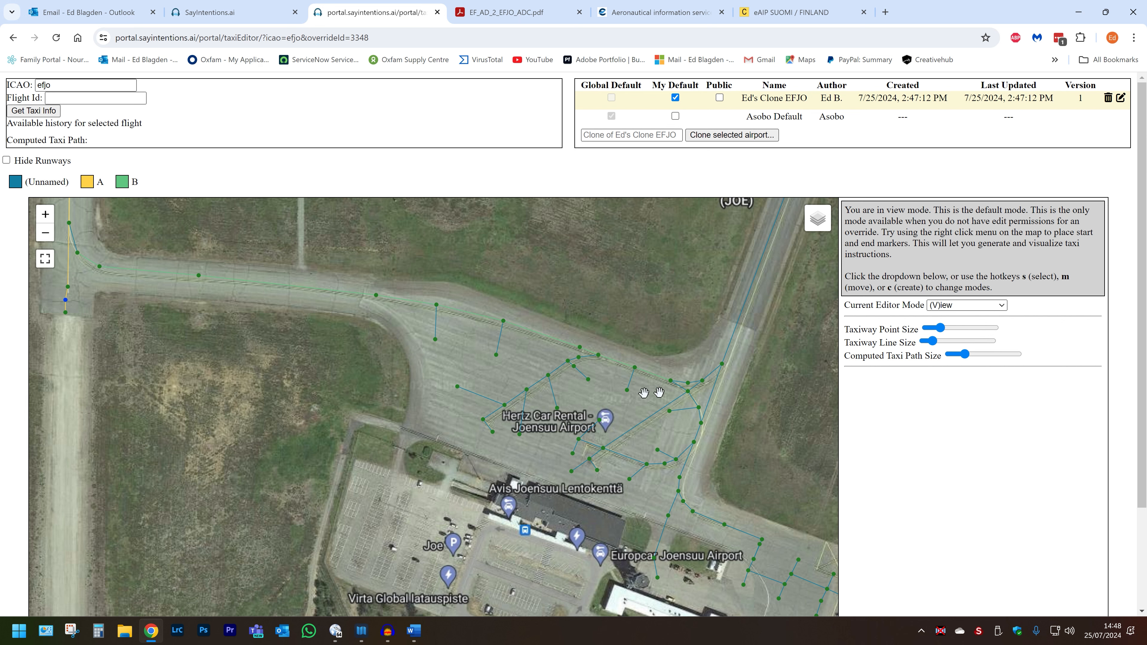
click(957, 306)
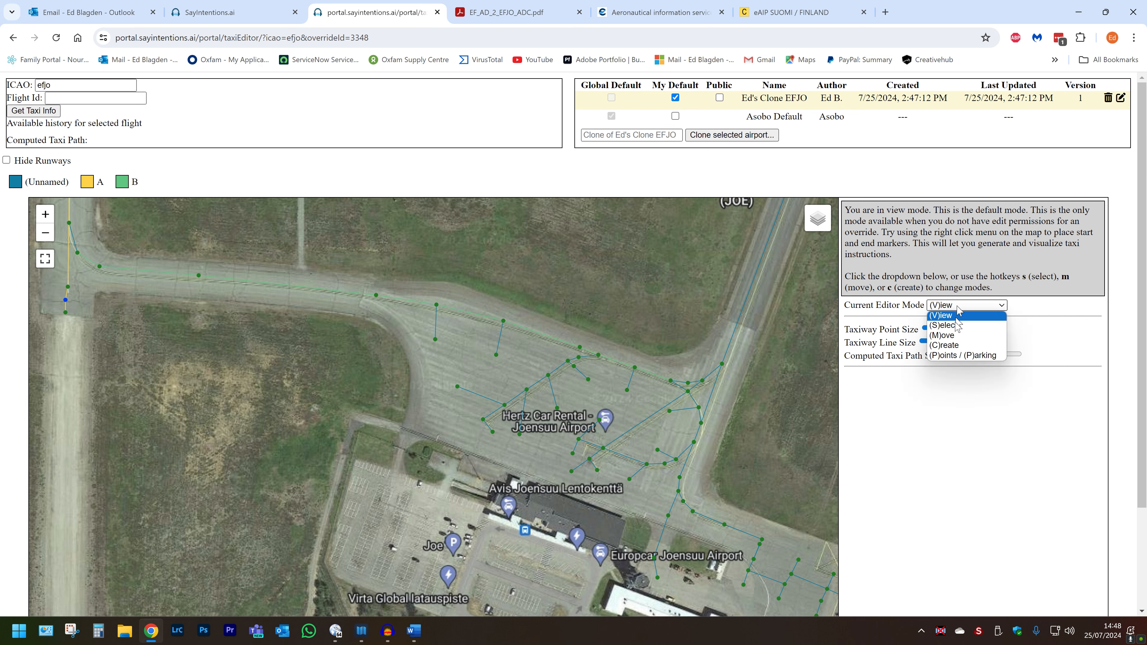
click(952, 356)
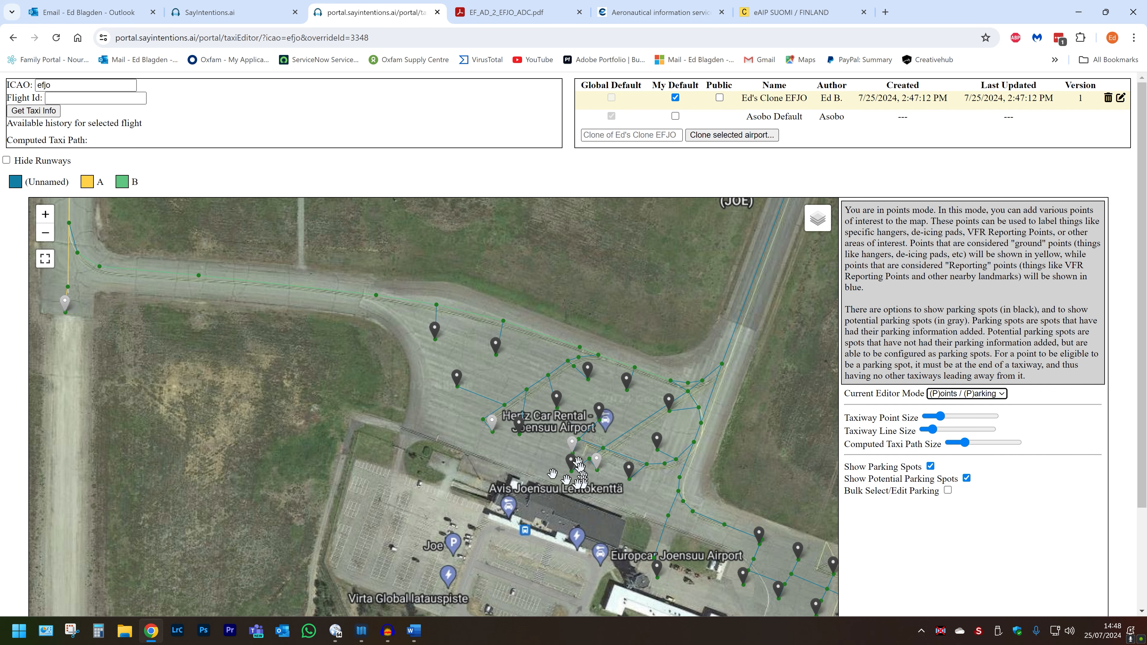
Step: Compare the apron parking area on the map with the aerodrome chart
drag(545, 469, 465, 406)
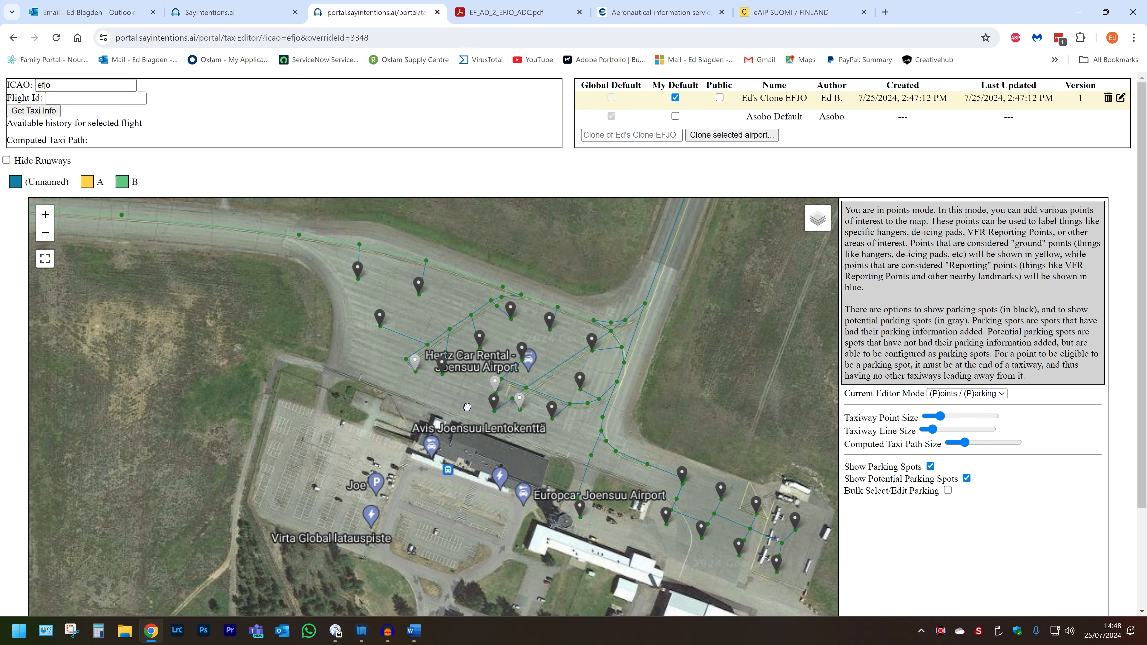
drag(467, 407, 469, 410)
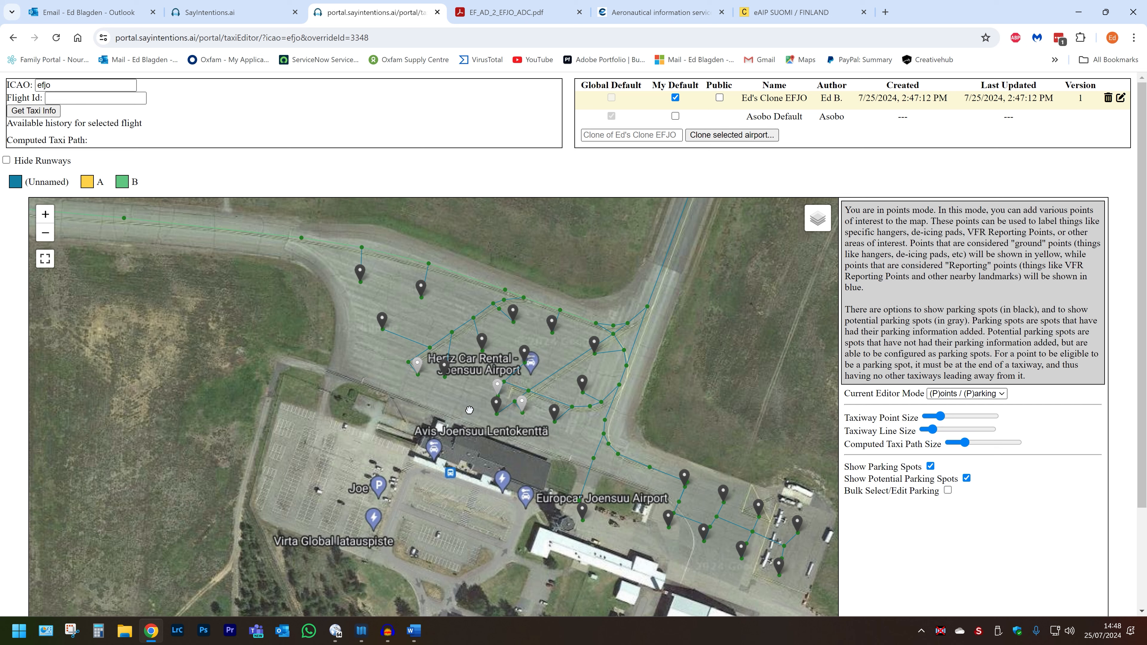
click(525, 14)
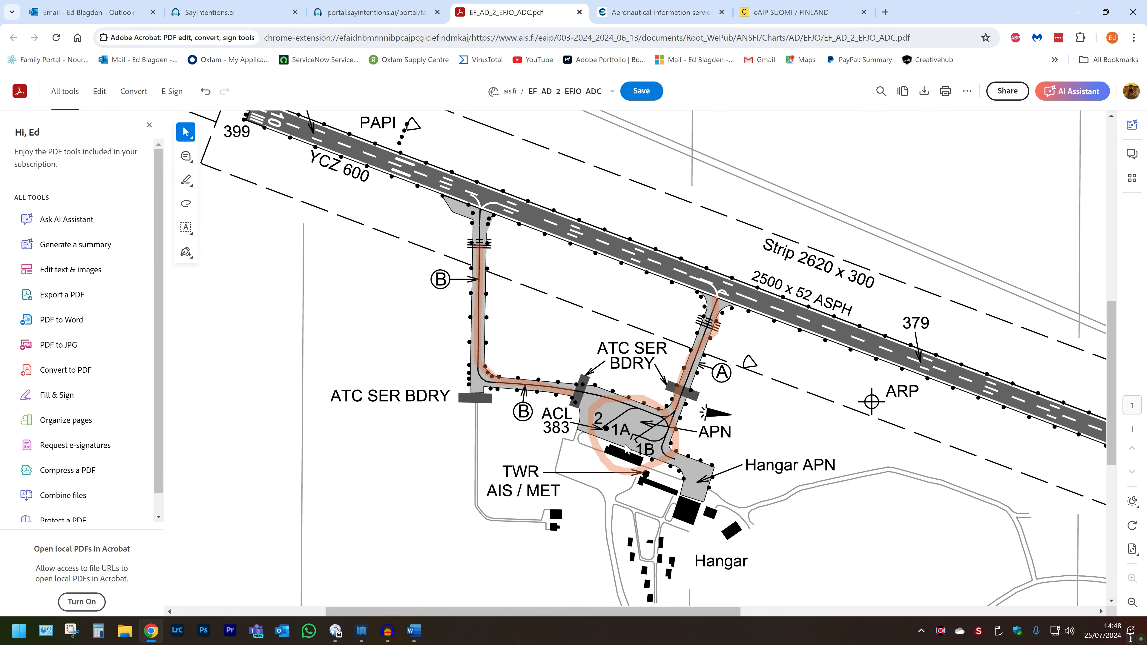
mouse_move(362, 14)
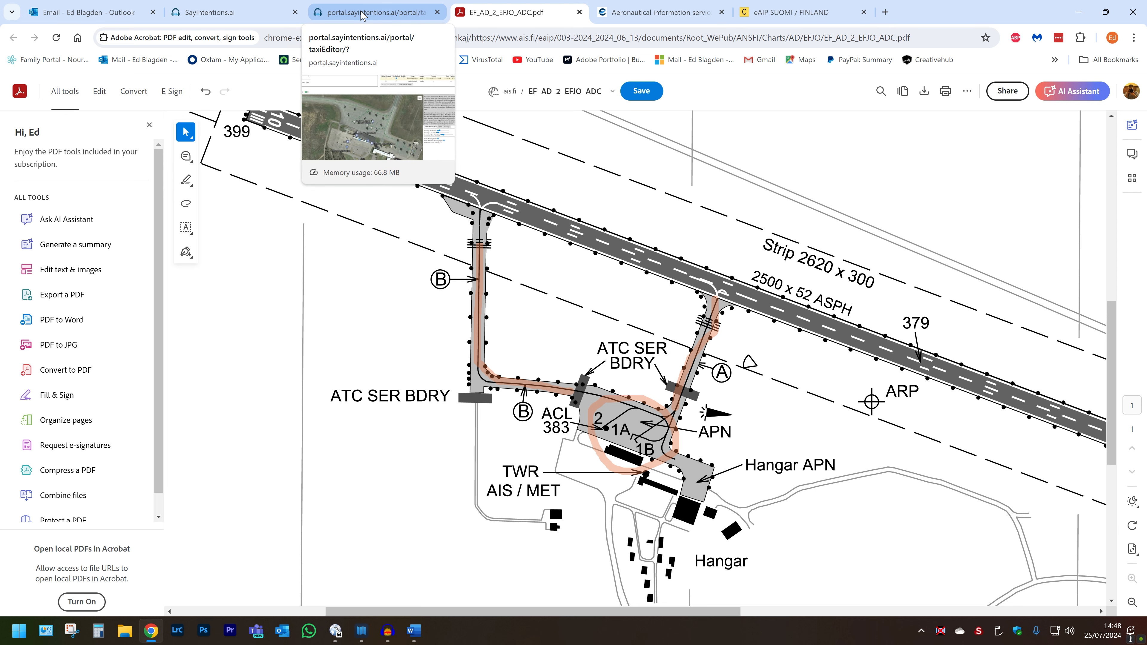
click(361, 11)
Step: Switch the editor mode to Select with the whole airfield in view
drag(432, 371, 544, 396)
scroll(594, 401, up, 2)
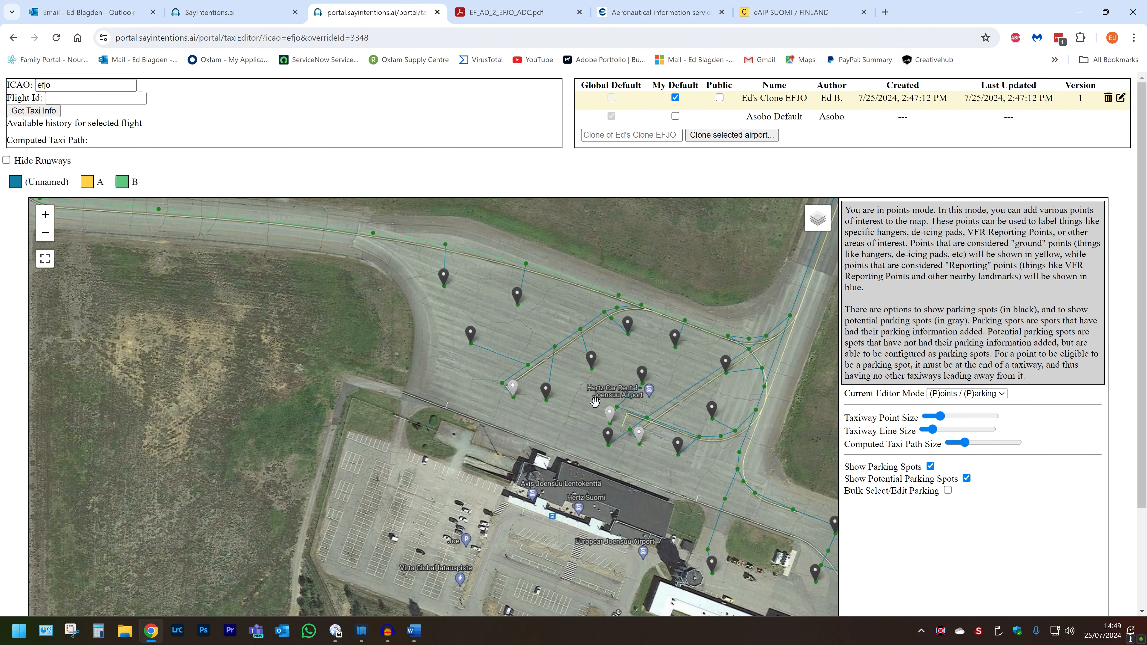
scroll(594, 402, down, 1)
mouse_move(646, 469)
mouse_down()
mouse_move(442, 296)
mouse_move(513, 392)
mouse_up()
mouse_move(422, 317)
mouse_down()
mouse_move(477, 377)
mouse_move(532, 404)
mouse_move(667, 430)
mouse_up()
scroll(492, 314, down, 1)
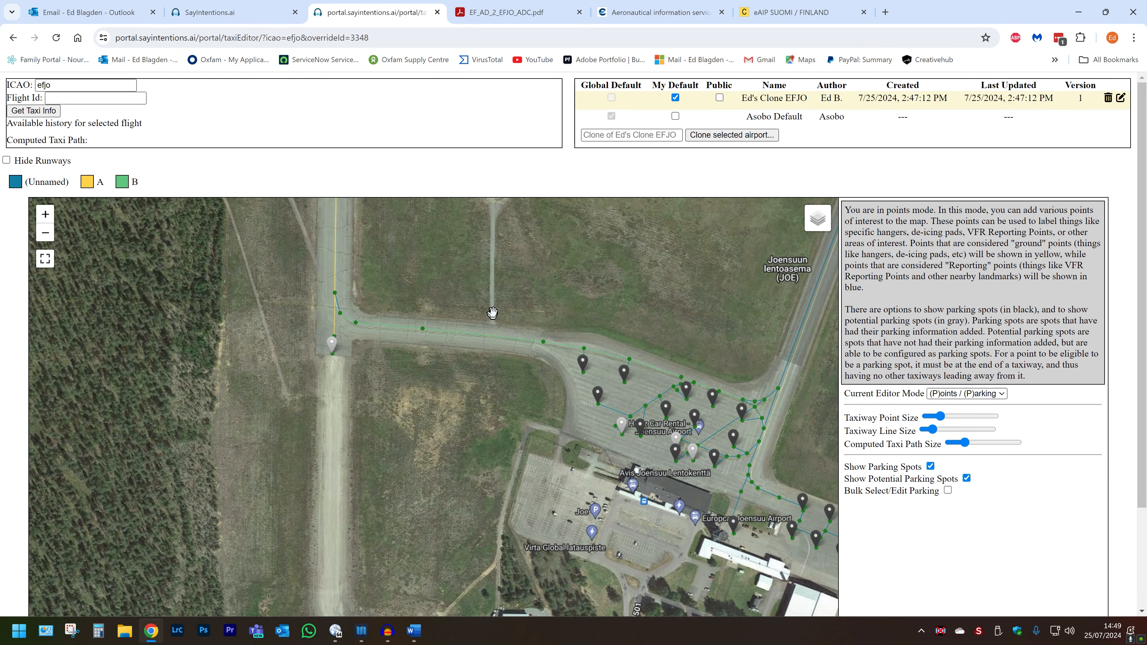
scroll(515, 302, down, 1)
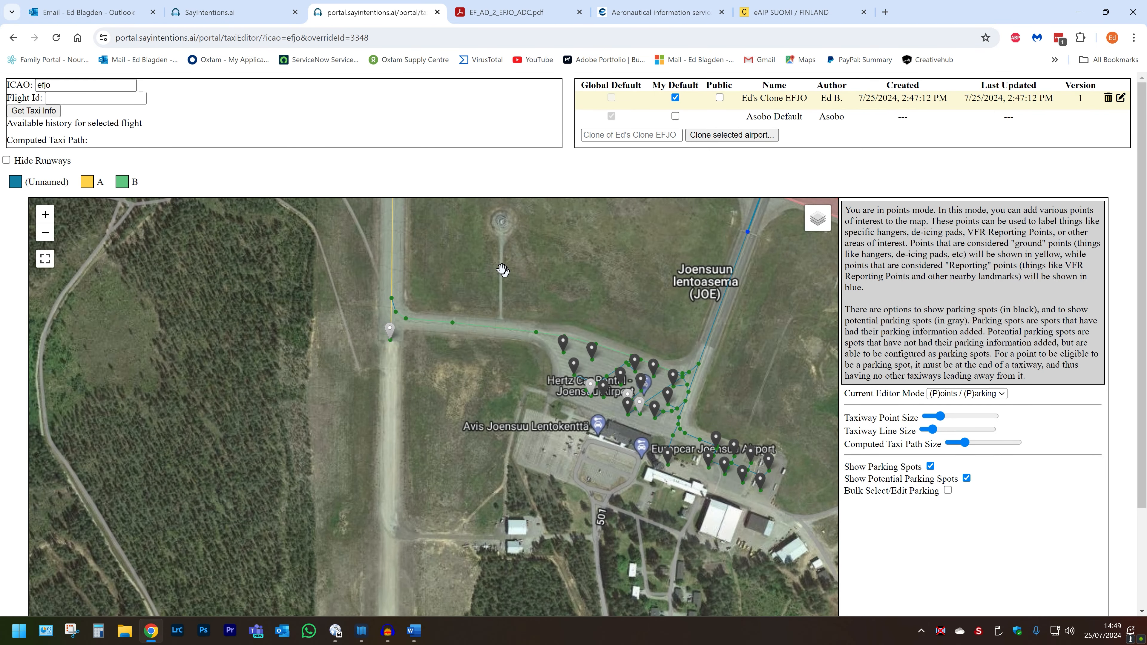
drag(502, 270, 570, 416)
mouse_move(523, 280)
mouse_down()
mouse_move(559, 384)
mouse_move(407, 325)
mouse_move(403, 200)
mouse_move(466, 352)
mouse_up()
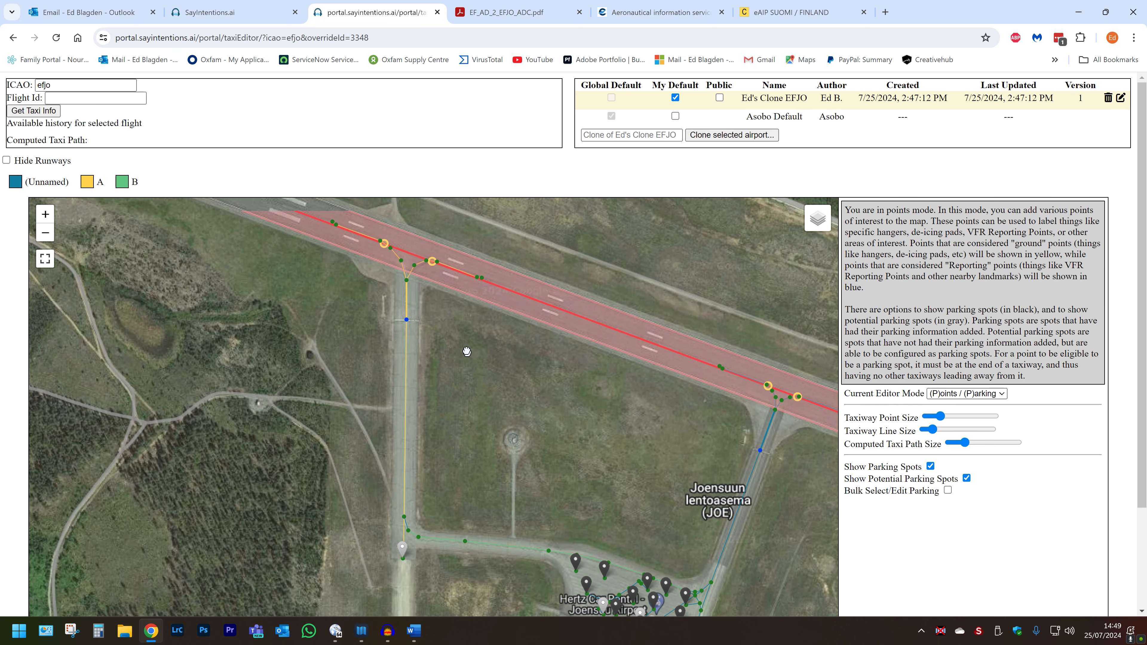
drag(467, 355, 438, 318)
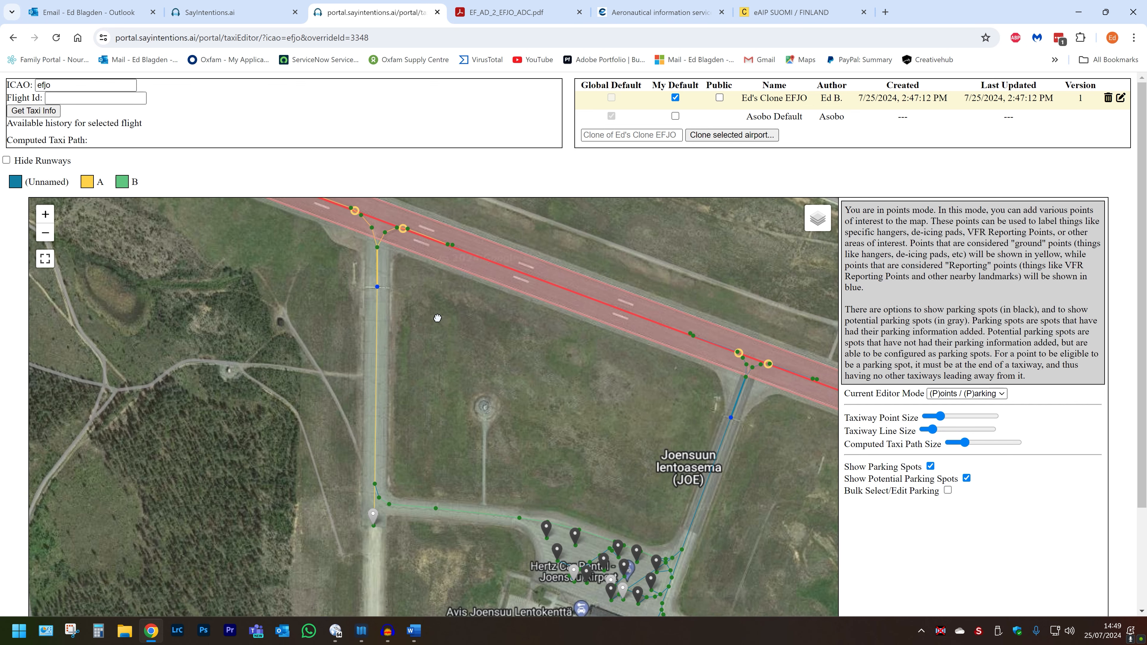
scroll(437, 318, down, 3)
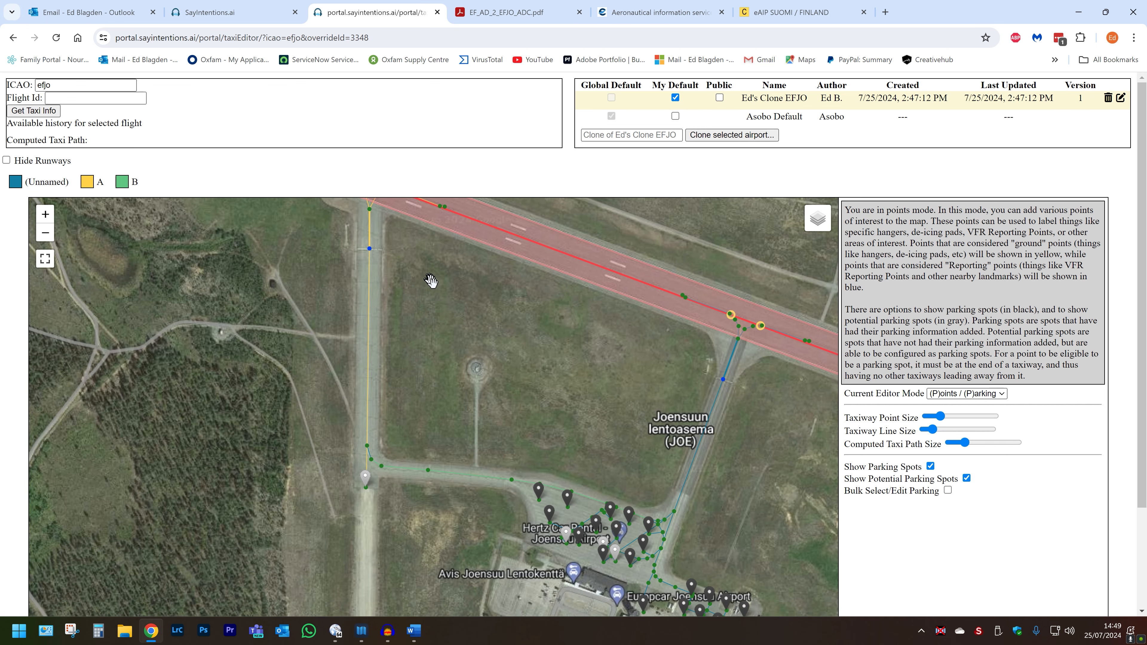
drag(460, 320, 482, 352)
scroll(504, 379, down, 1)
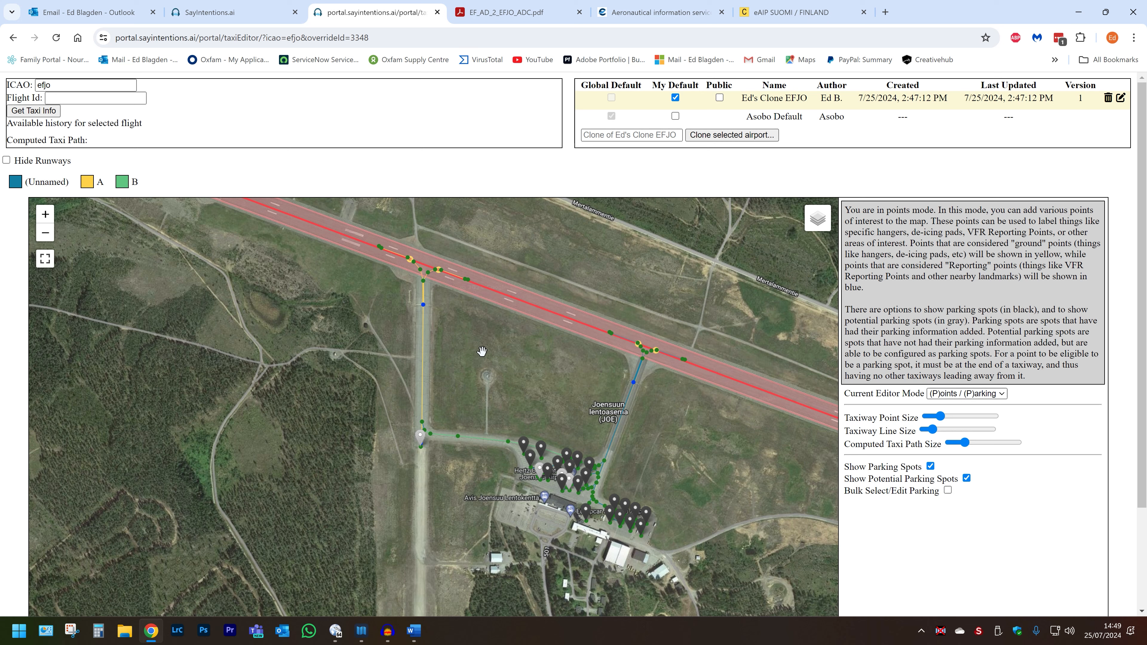
click(946, 393)
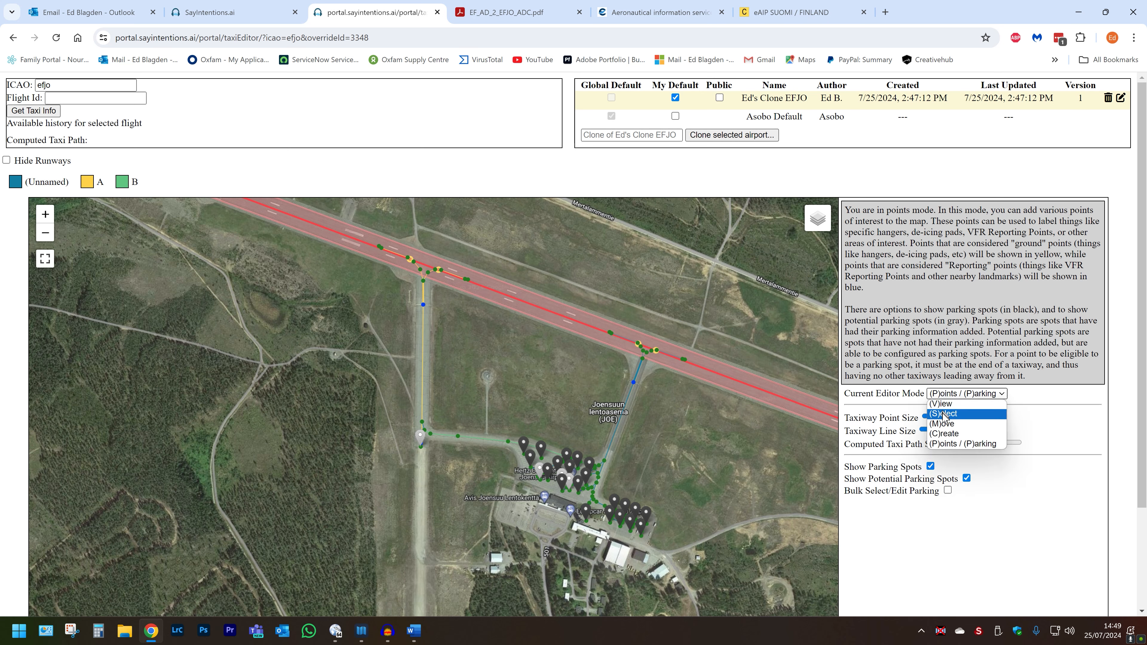
click(943, 414)
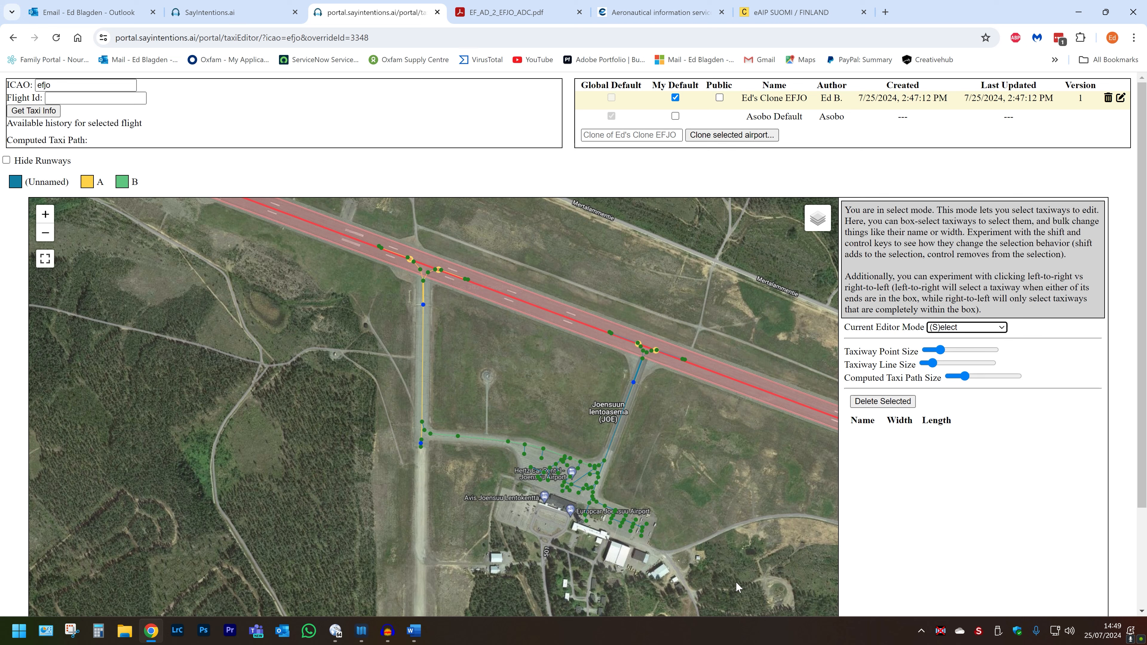
Step: Box-select and remove all existing taxiways from the cloned airfield layout
drag(749, 587, 329, 233)
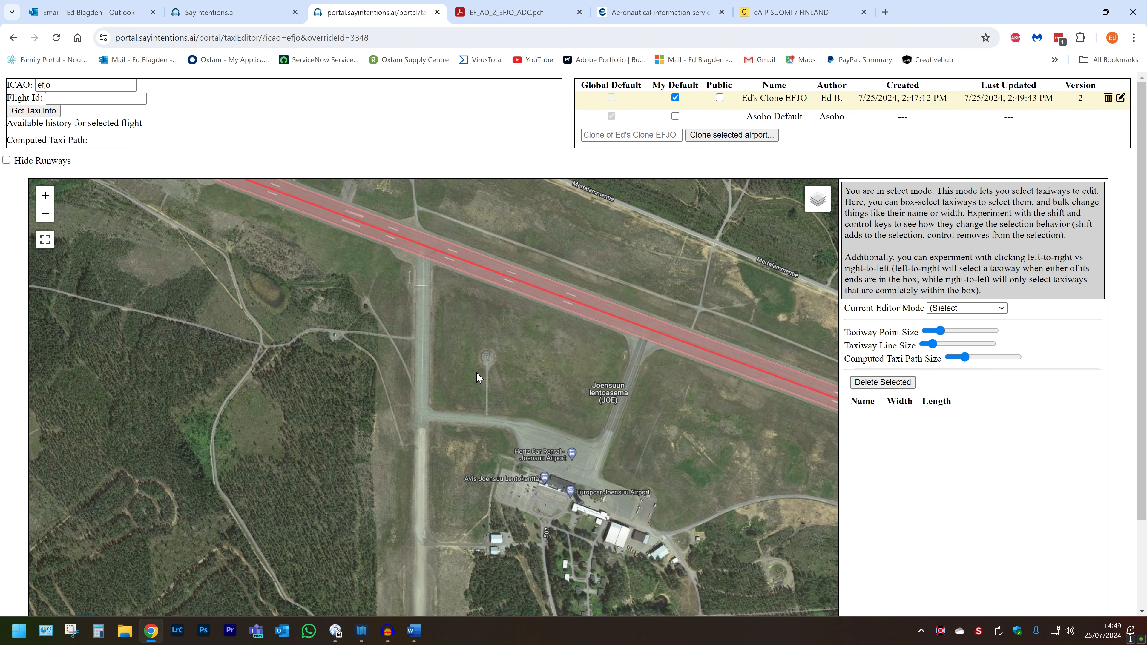
scroll(396, 277, up, 1)
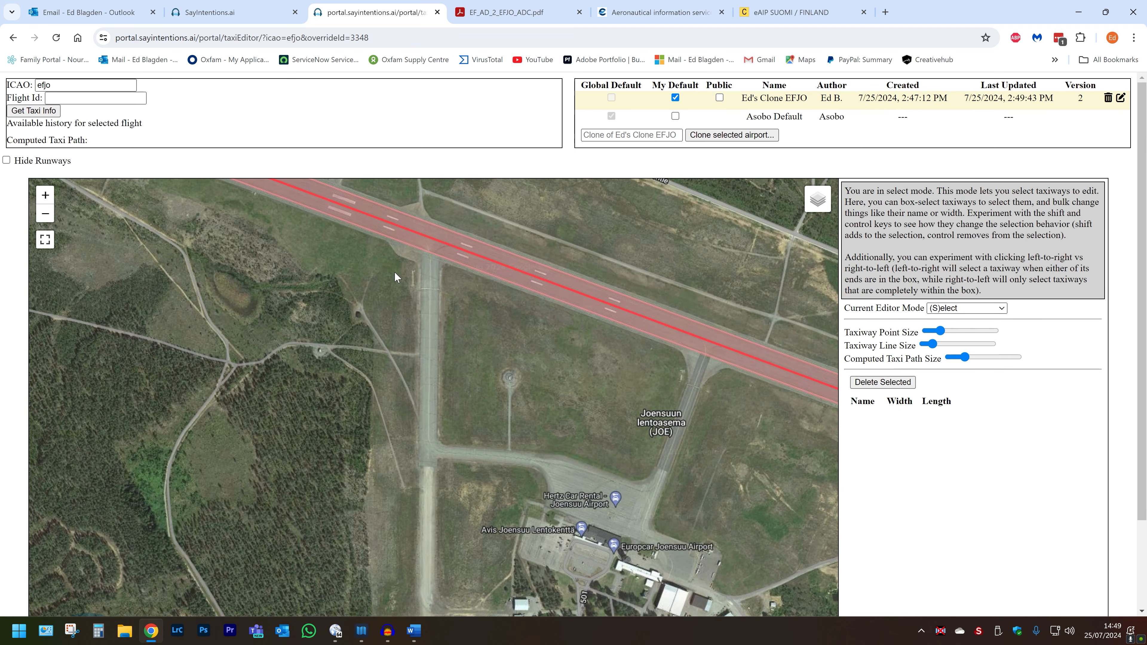
scroll(505, 410, up, 1)
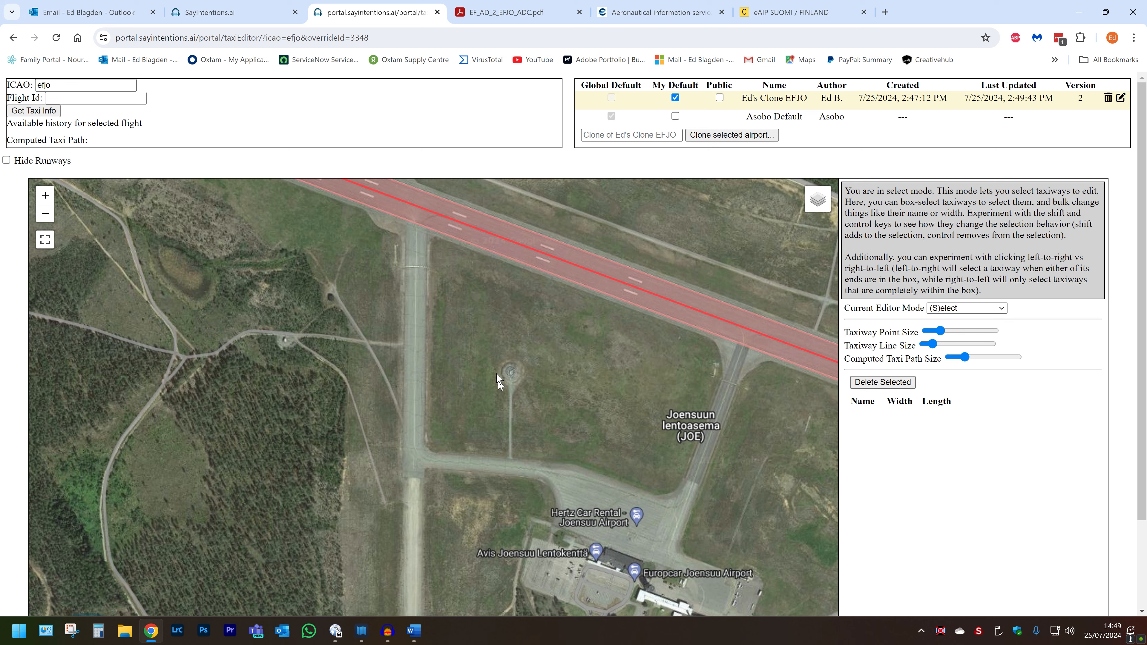
Step: Switch the editor mode to View and examine the western taxiway and apron junction against the aerodrome chart
click(980, 308)
click(948, 320)
scroll(409, 343, down, 1)
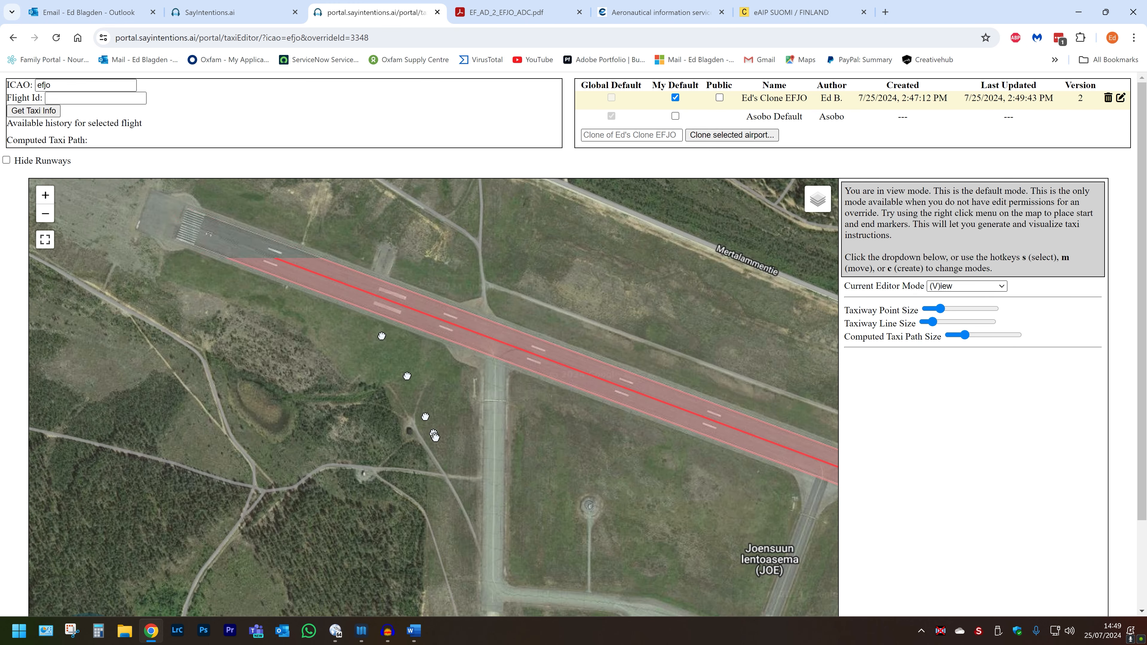
scroll(431, 389, up, 1)
scroll(432, 389, up, 1)
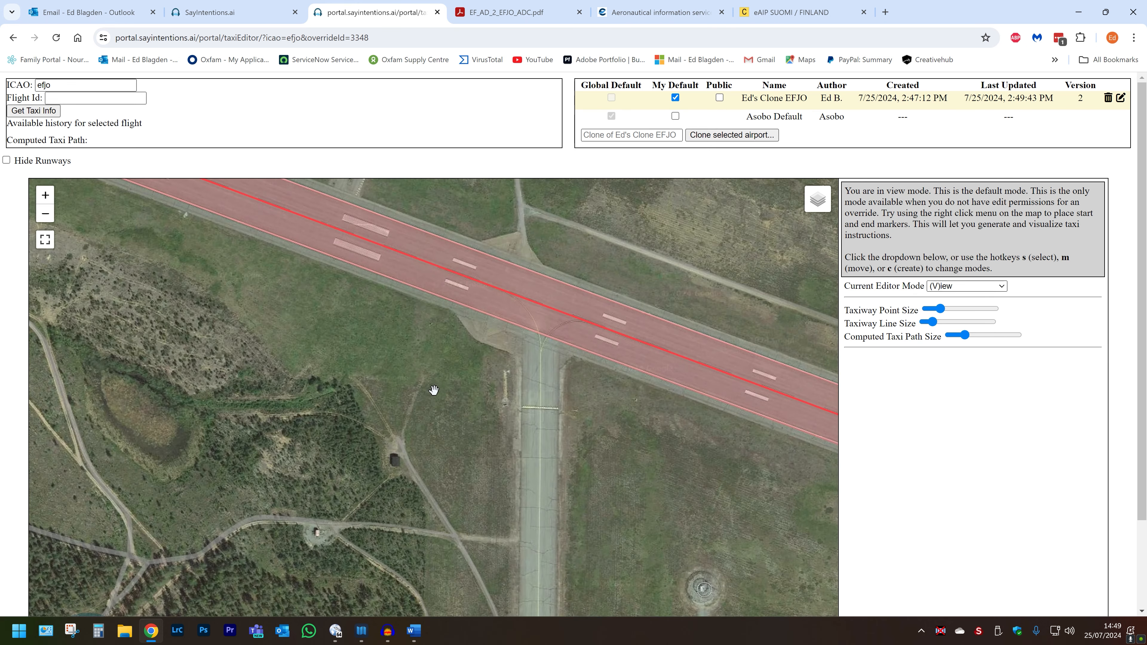
scroll(491, 451, down, 1)
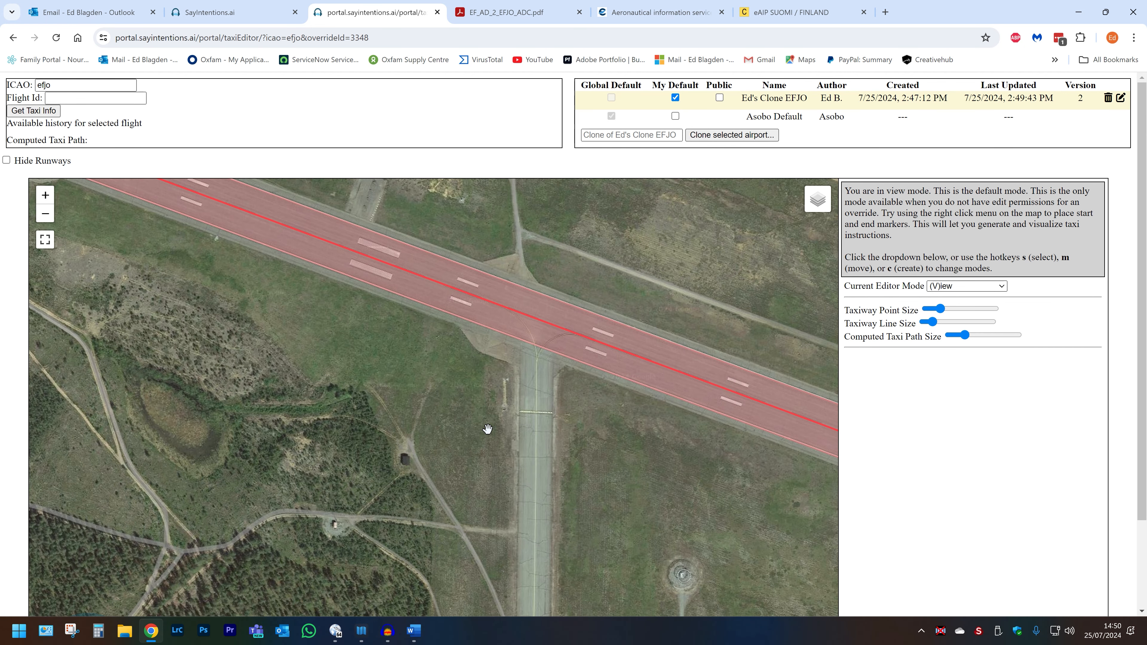
drag(542, 542, 585, 368)
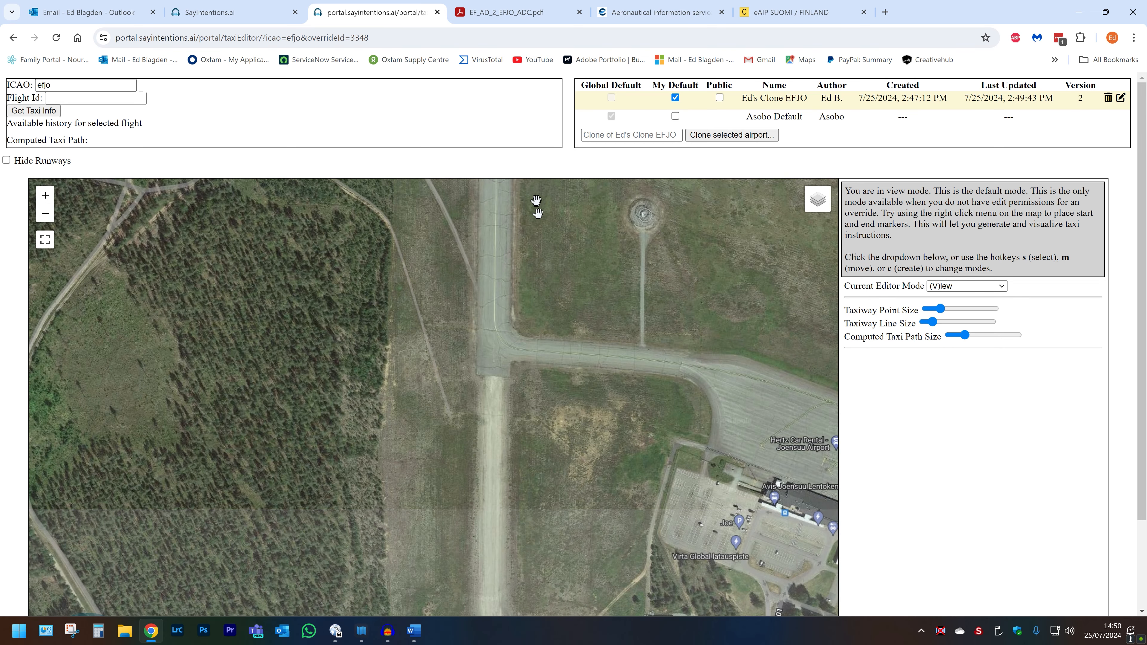
drag(611, 432, 342, 401)
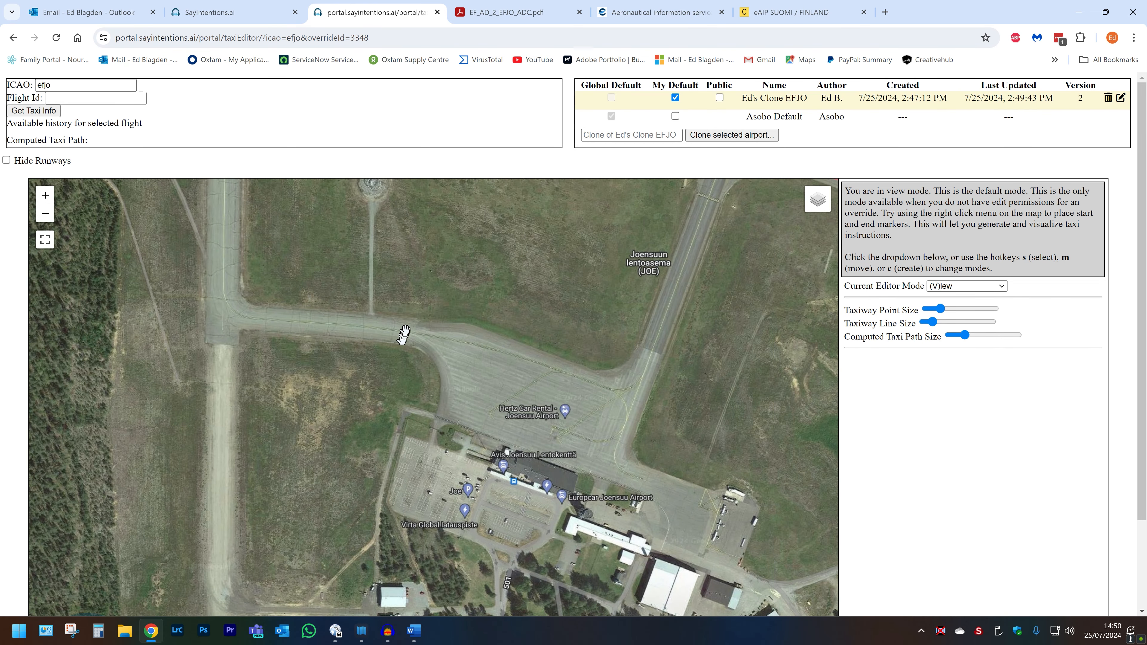
scroll(407, 329, up, 1)
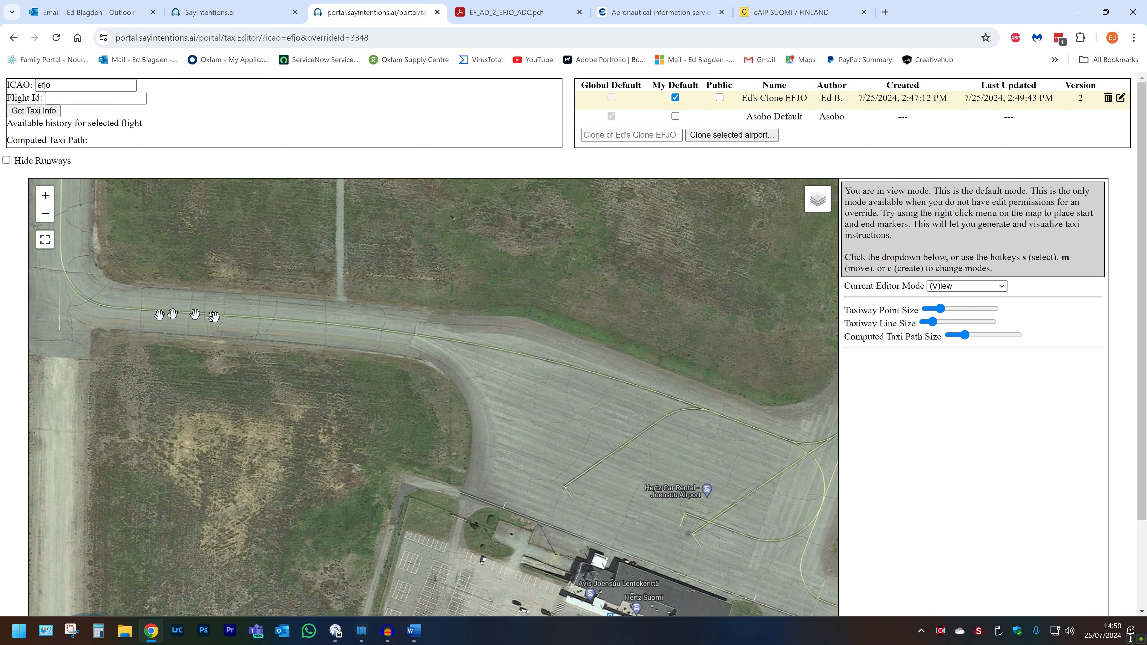
click(516, 11)
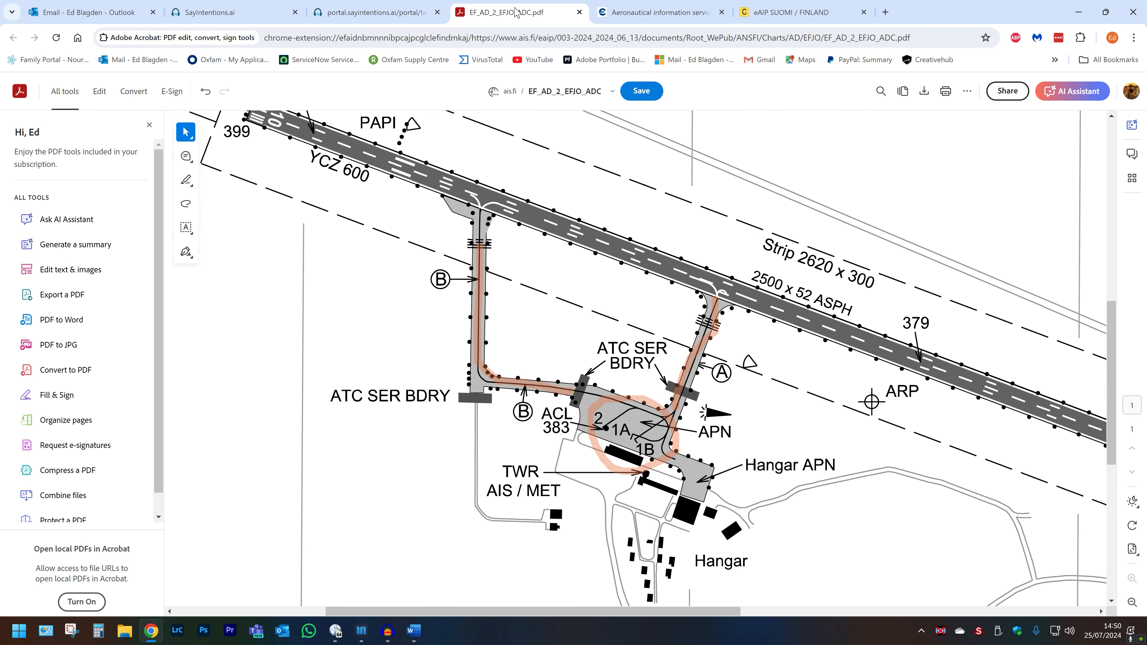
click(370, 13)
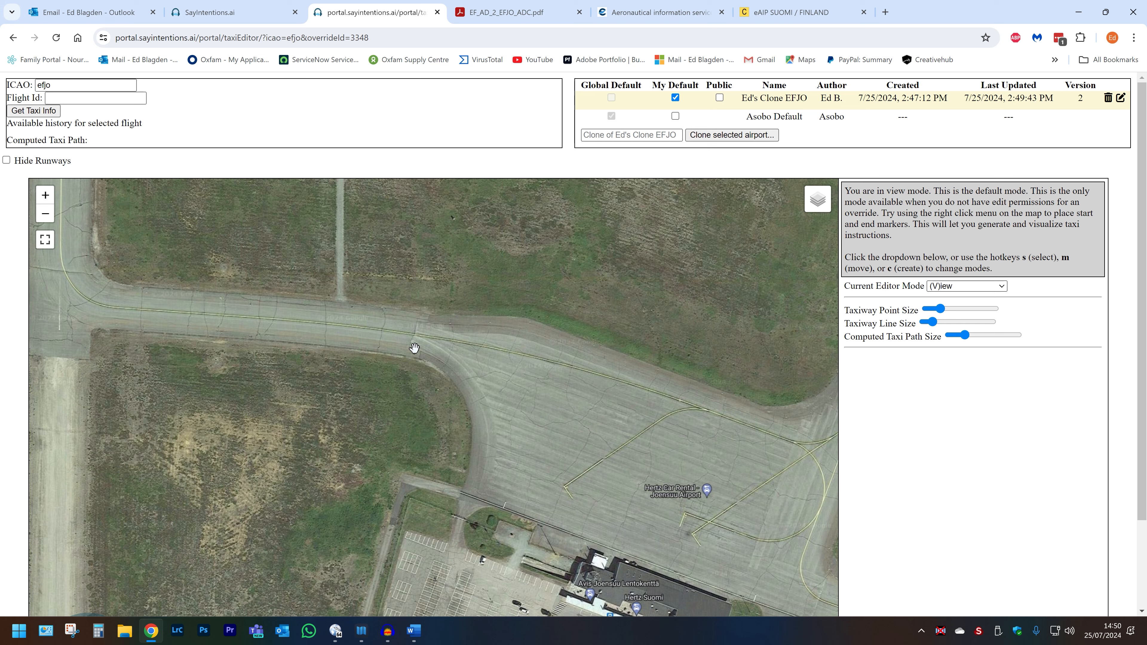
Step: In Create mode, draw a two-segment taxiway westward along the apron connector, ending the chain at its western end
key(c)
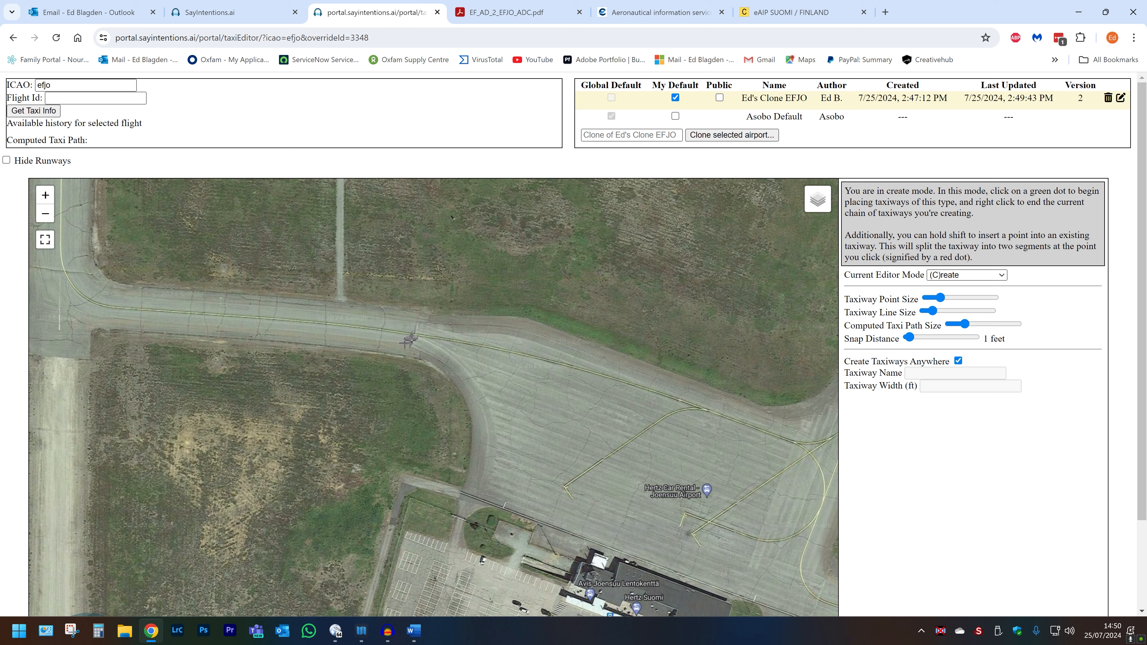
click(414, 334)
click(334, 324)
right_click(232, 316)
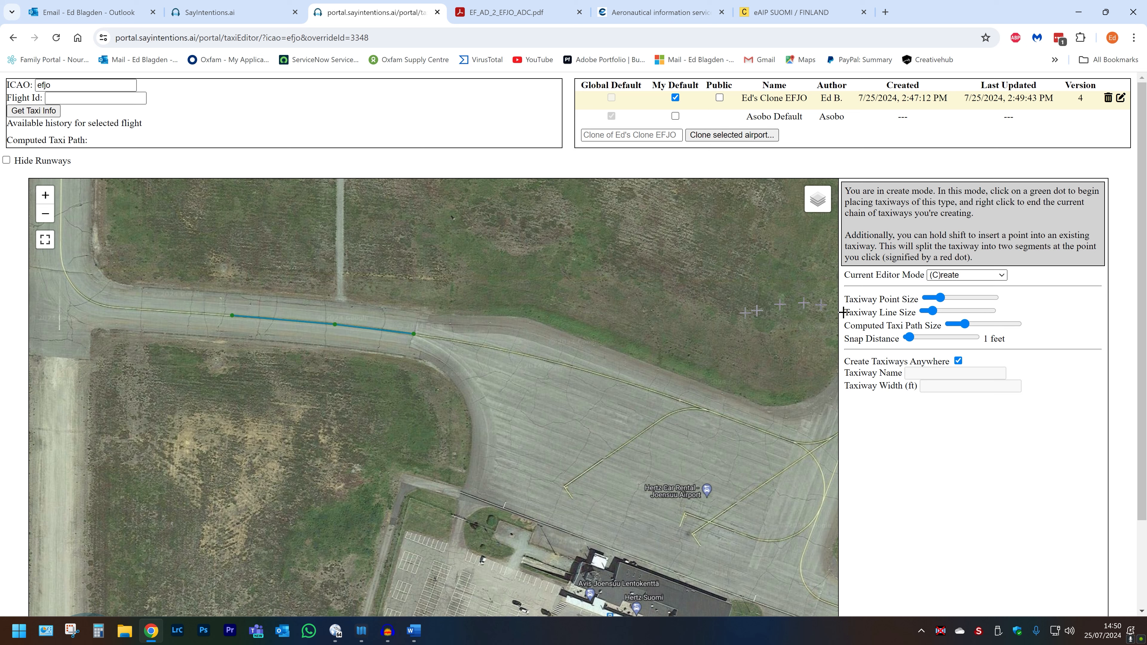
Step: Turn off Create Taxiways Anywhere and switch the editor mode back to View
click(958, 360)
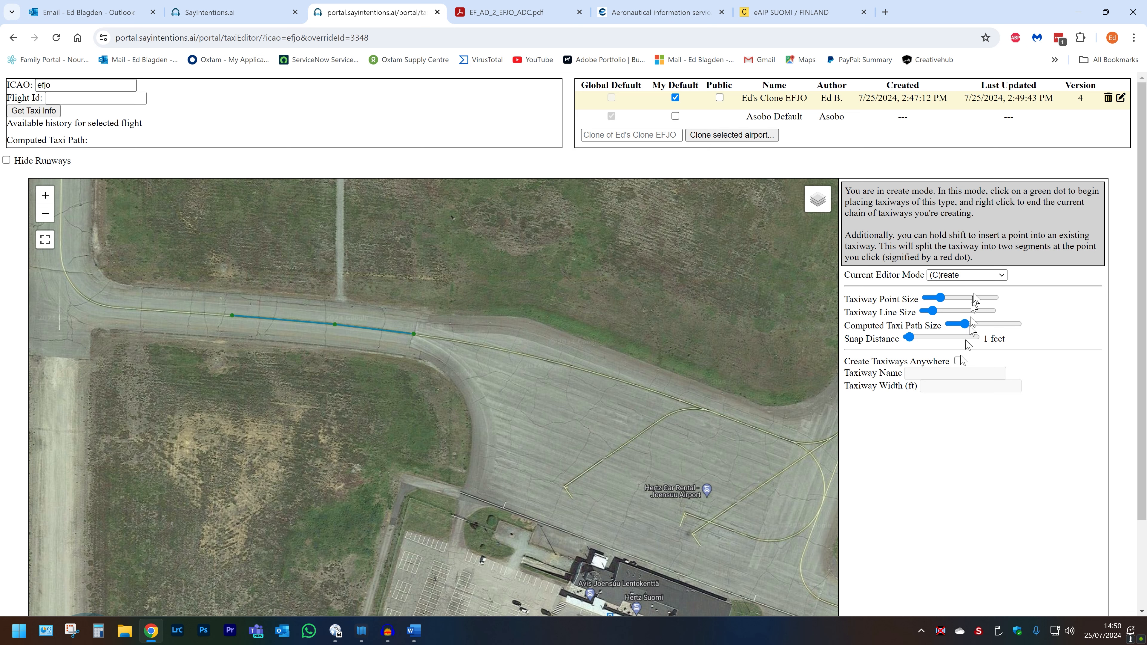
click(960, 278)
click(949, 285)
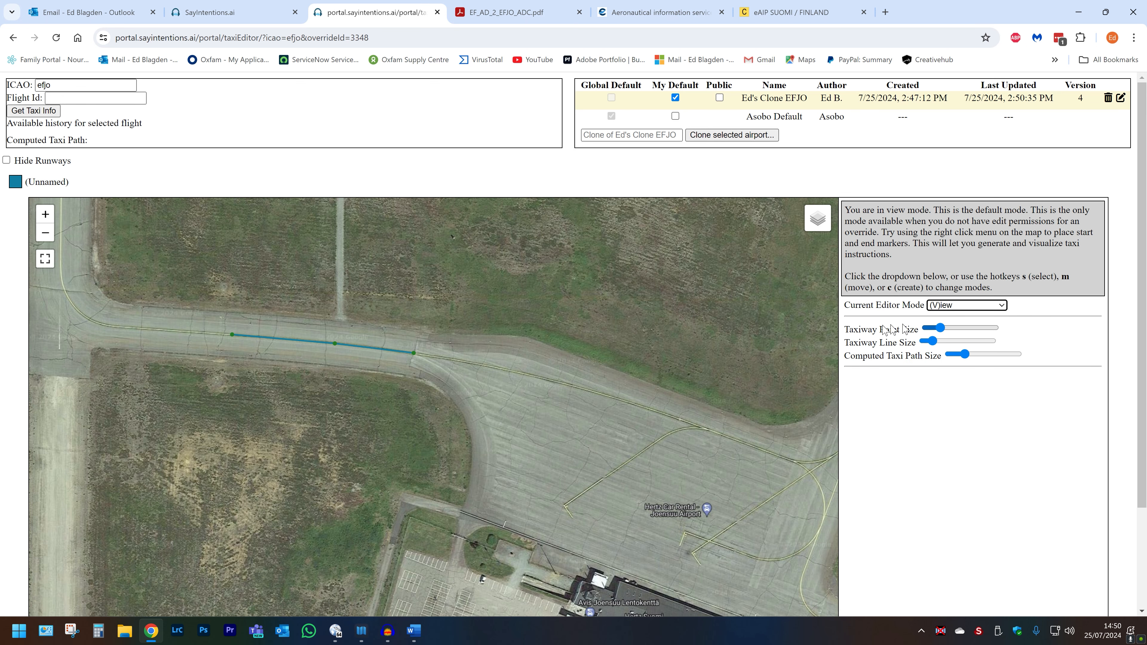
click(585, 276)
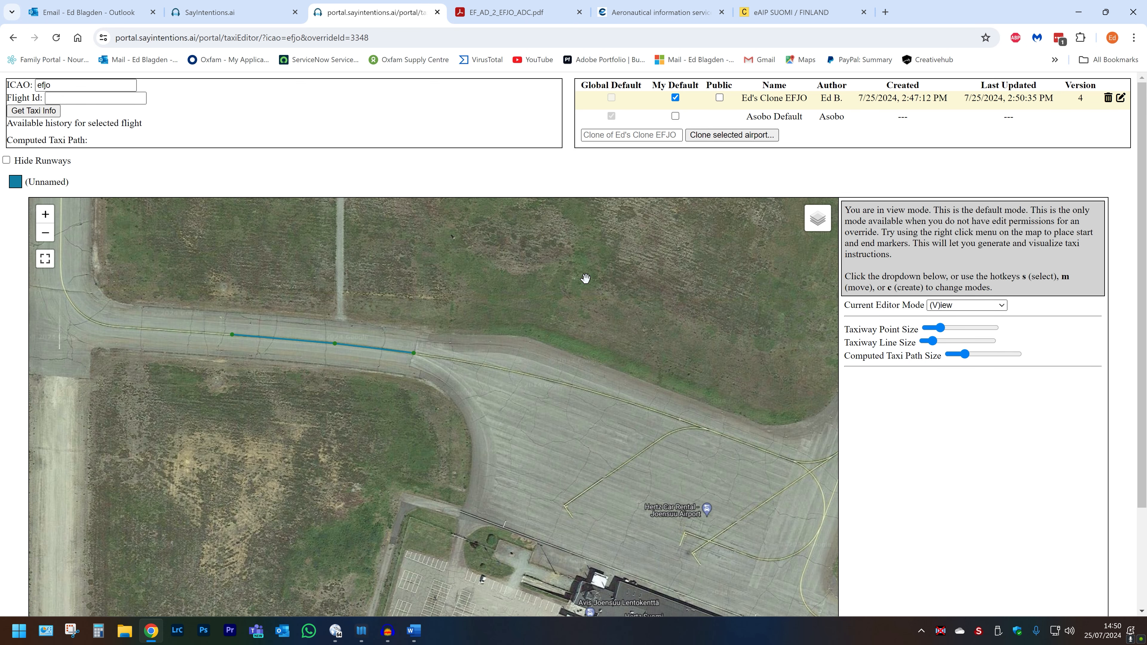
Step: Select both new connector segments and rename them to taxiway B
key(s)
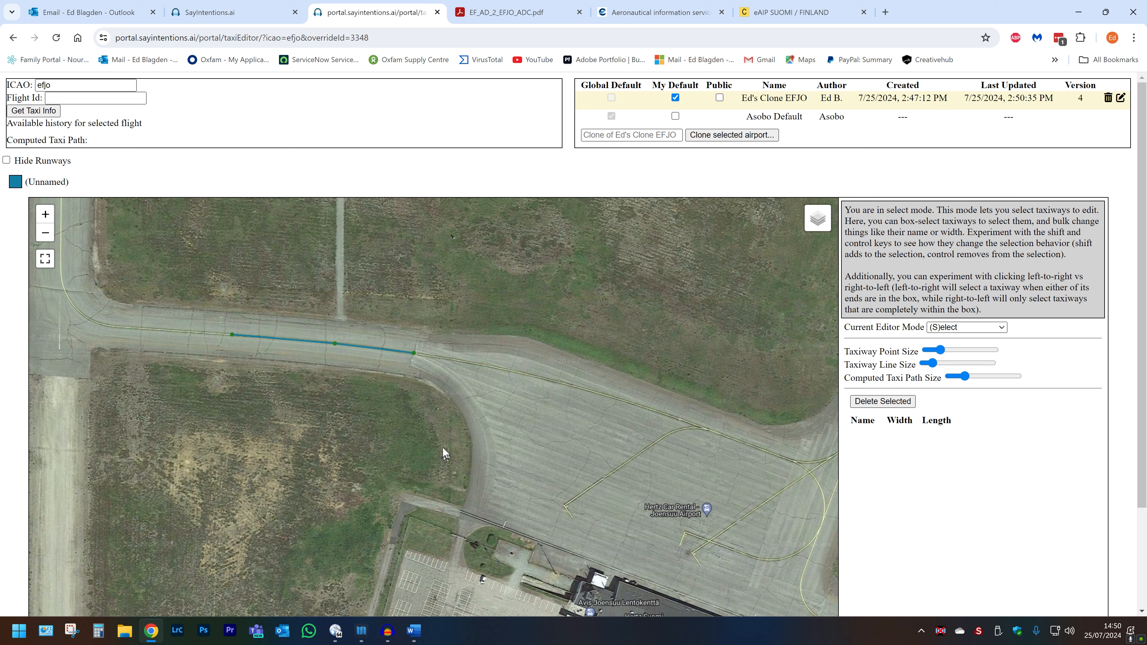
drag(442, 447, 292, 303)
click(1025, 402)
text(B)
click(1051, 402)
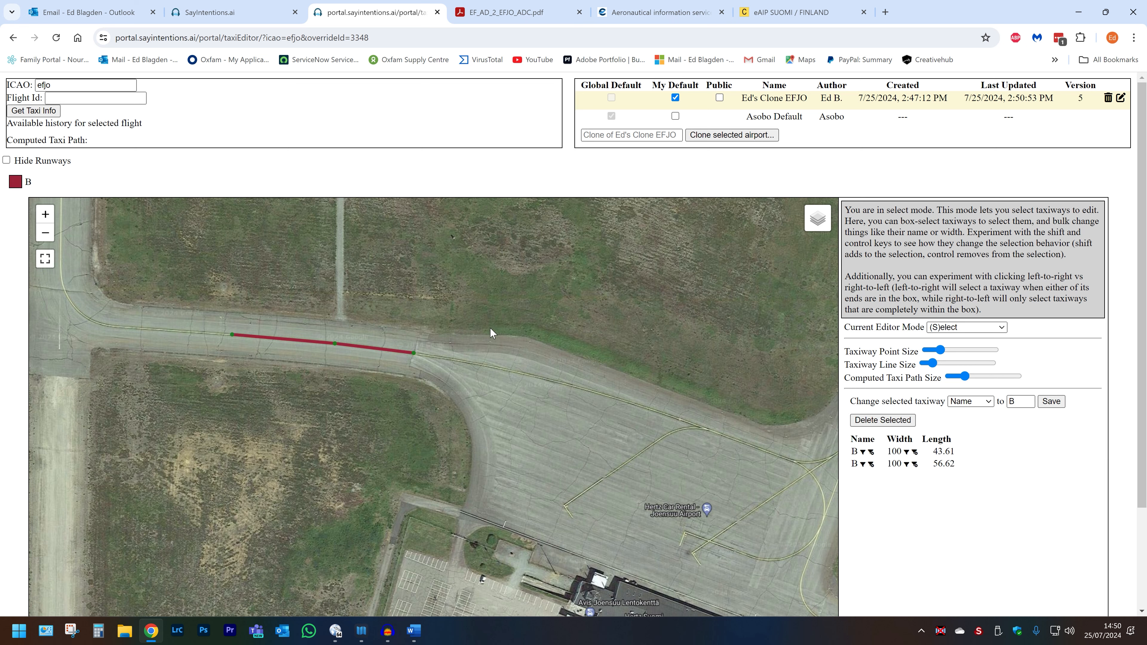
click(209, 392)
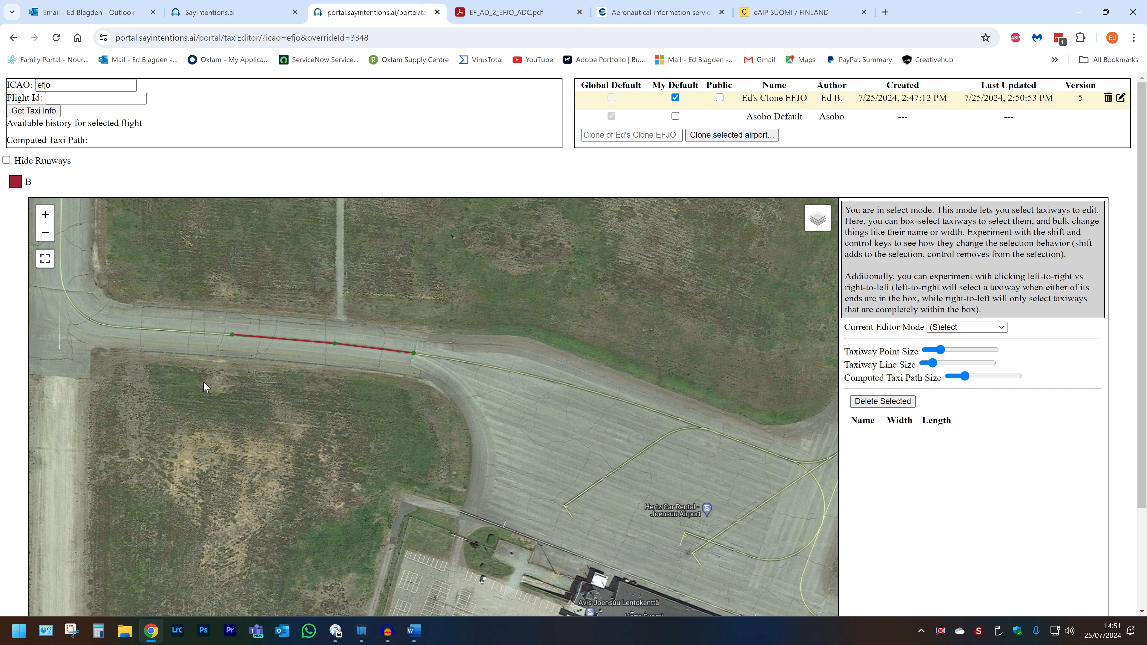
Step: In Create mode, extend taxiway B west around the corner and north along the western taxiway toward the runway
key(c)
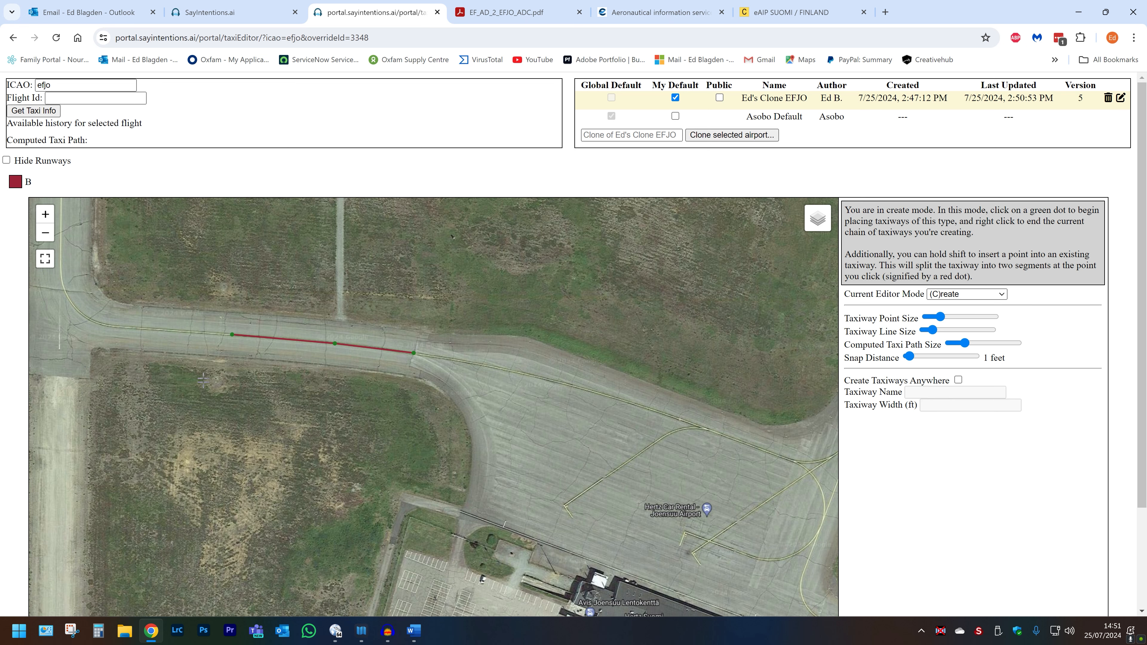
click(232, 336)
click(131, 327)
click(86, 319)
click(64, 294)
click(57, 249)
drag(61, 252, 137, 454)
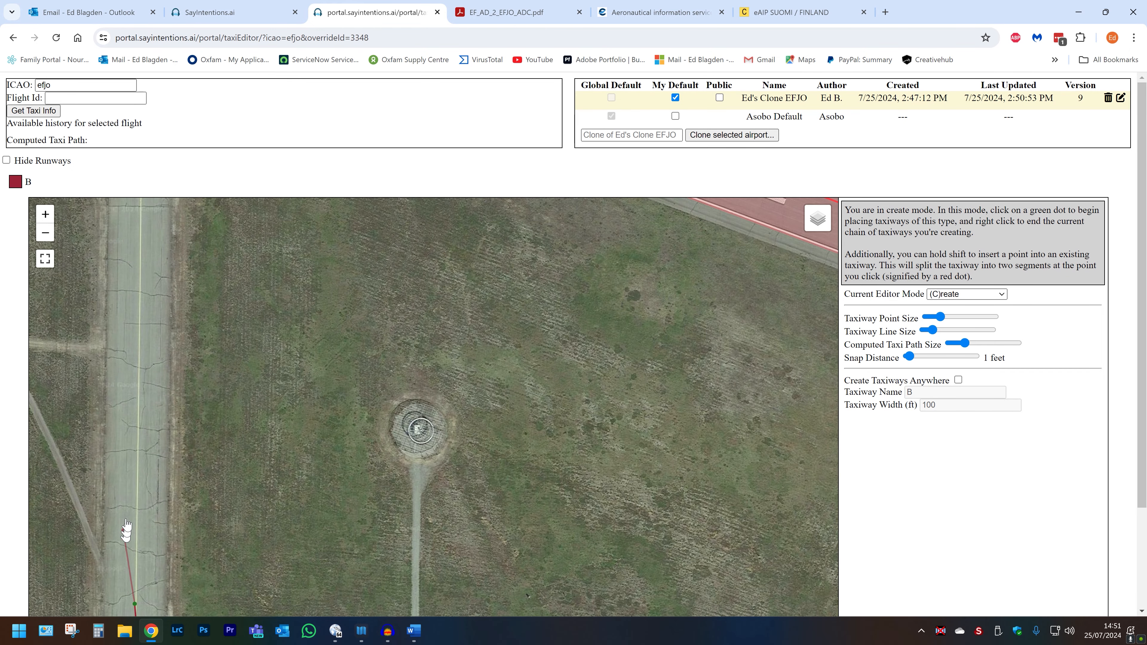
drag(133, 335, 149, 447)
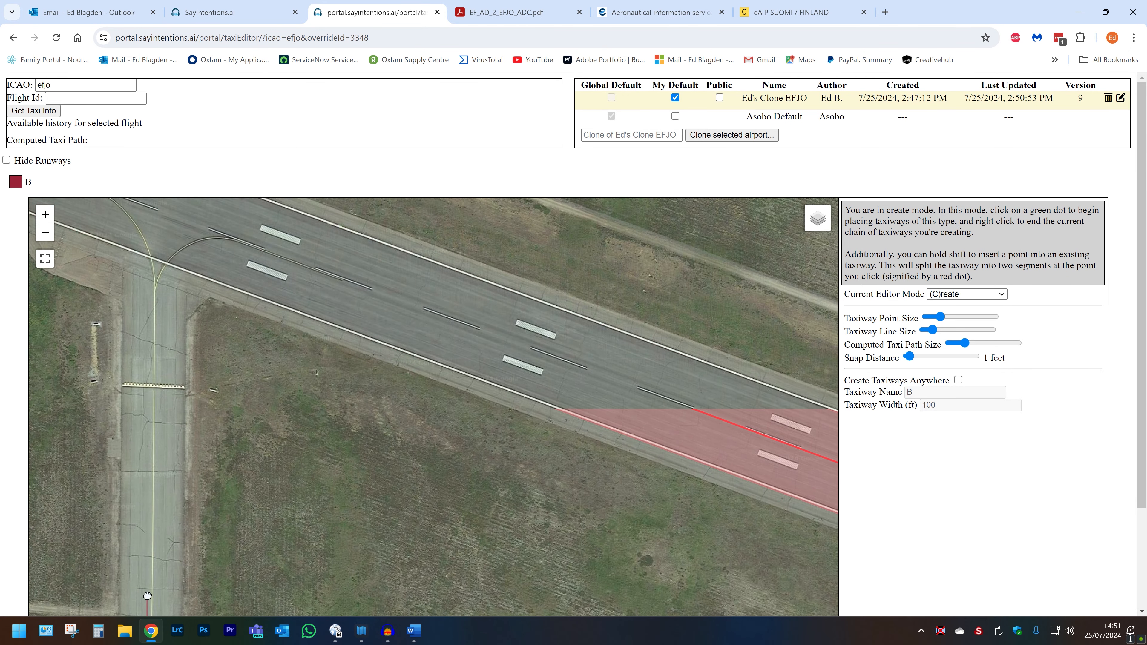
click(155, 387)
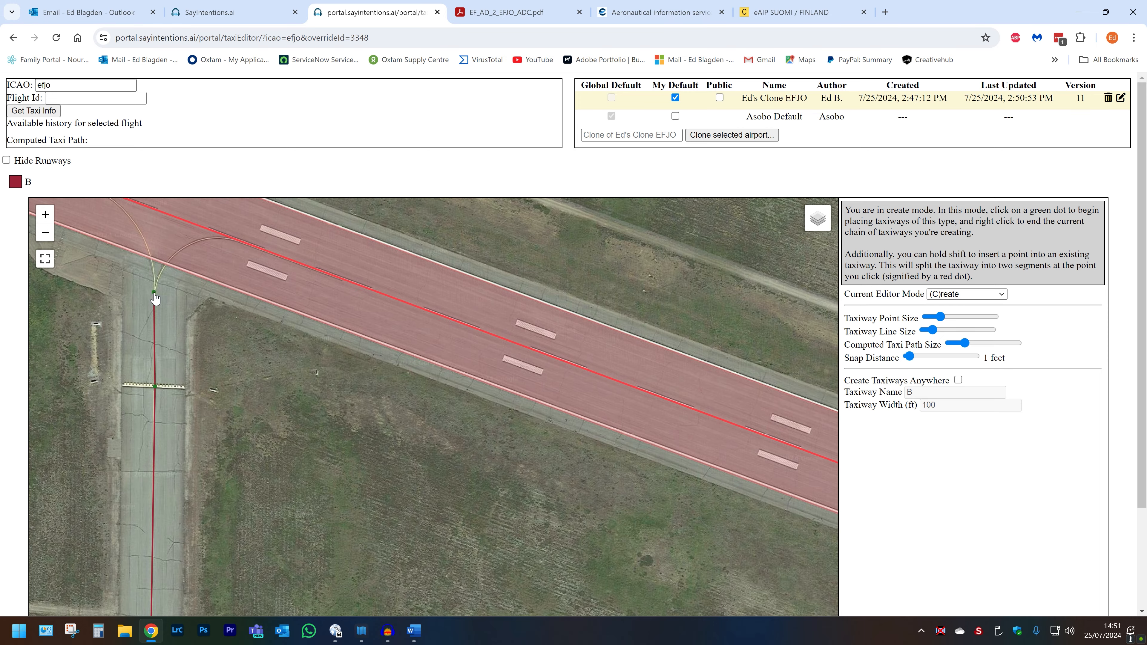
Step: Continue taxiway B through the curved entry onto the runway and along the runway centreline westward
drag(154, 293, 245, 510)
scroll(246, 511, up, 2)
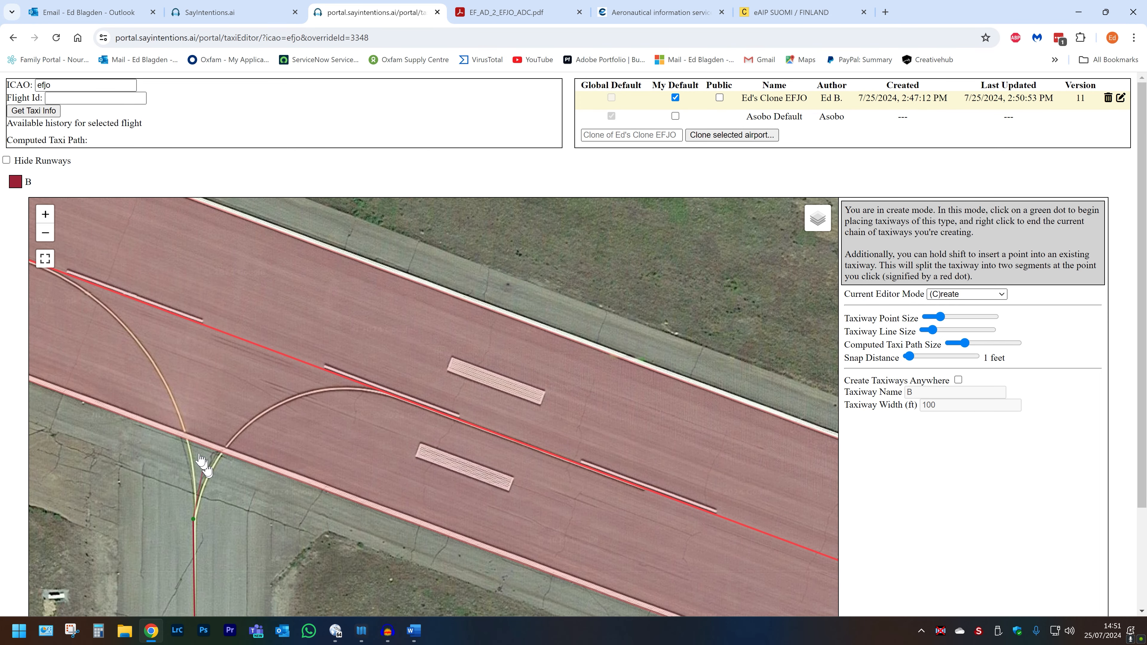
click(185, 439)
click(160, 377)
click(123, 322)
drag(70, 288, 342, 475)
click(233, 425)
click(148, 396)
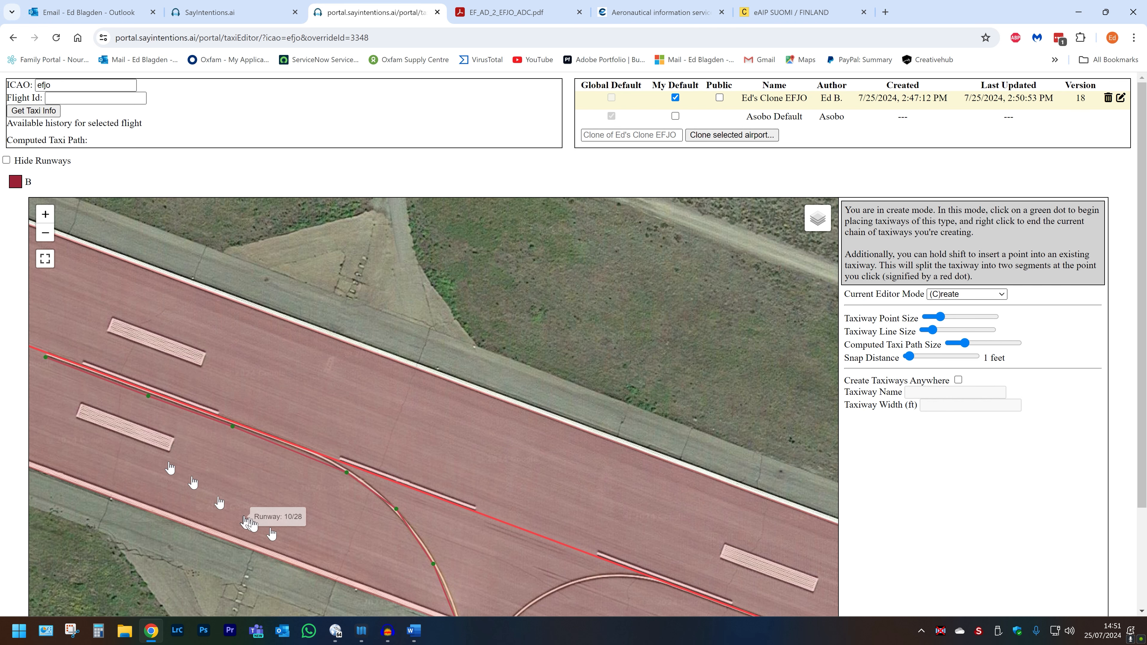
Step: Add the second curved connector from taxiway B onto the runway centreline heading east, then end the chain
drag(298, 547, 253, 386)
scroll(253, 386, up, 1)
scroll(299, 536, down, 2)
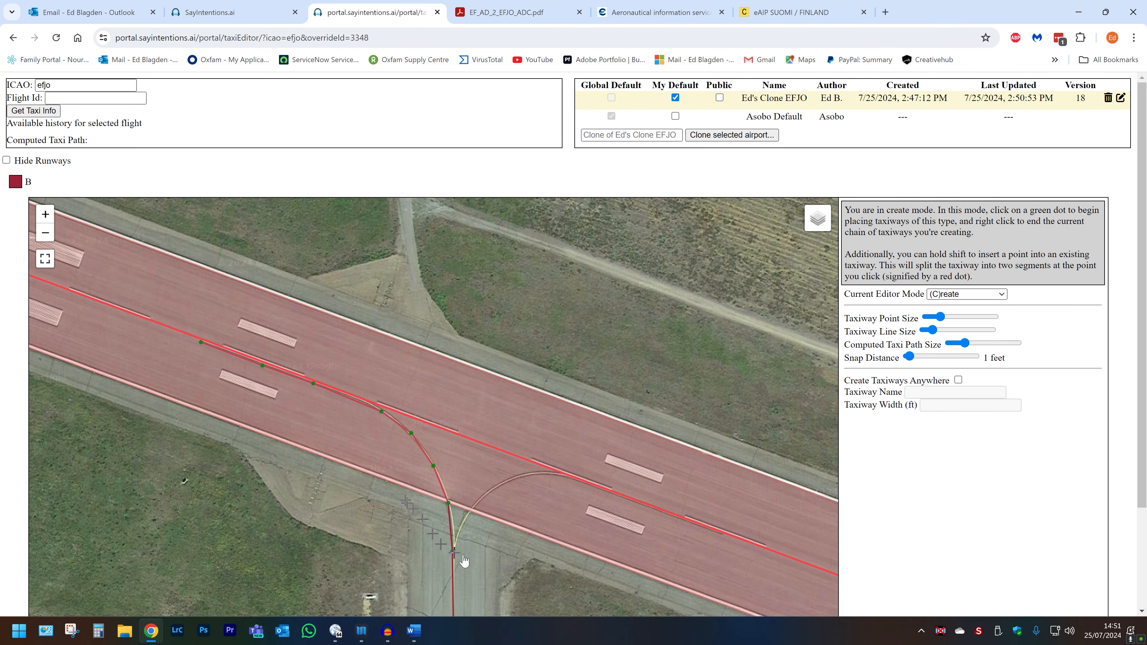
drag(464, 560, 424, 523)
scroll(423, 509, up, 2)
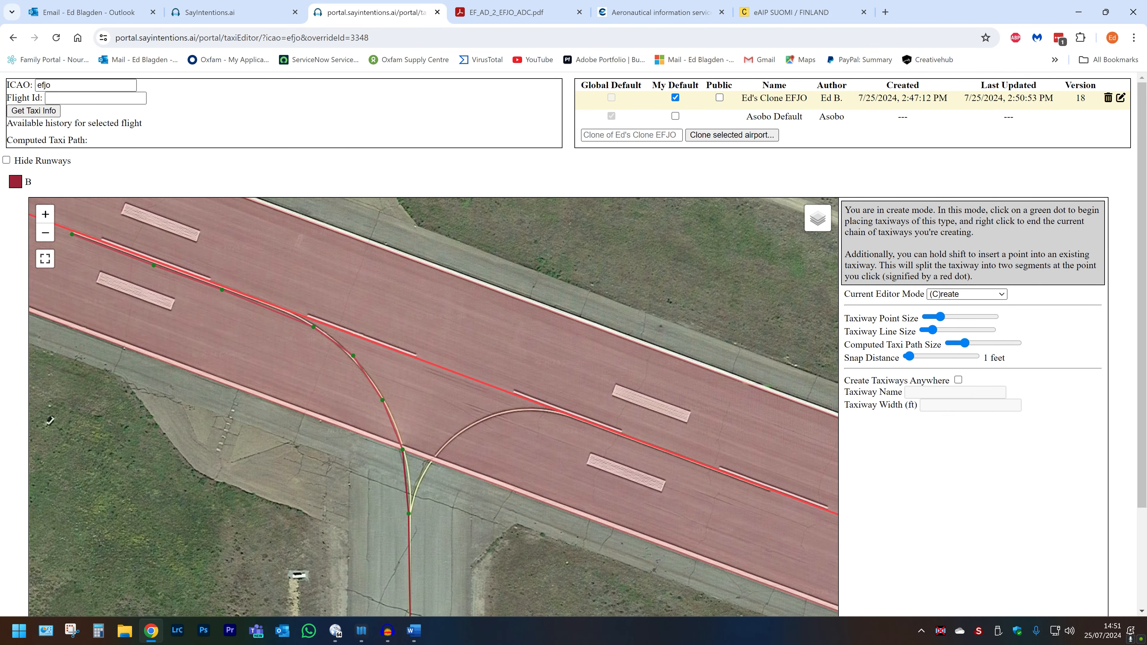
click(404, 518)
click(438, 445)
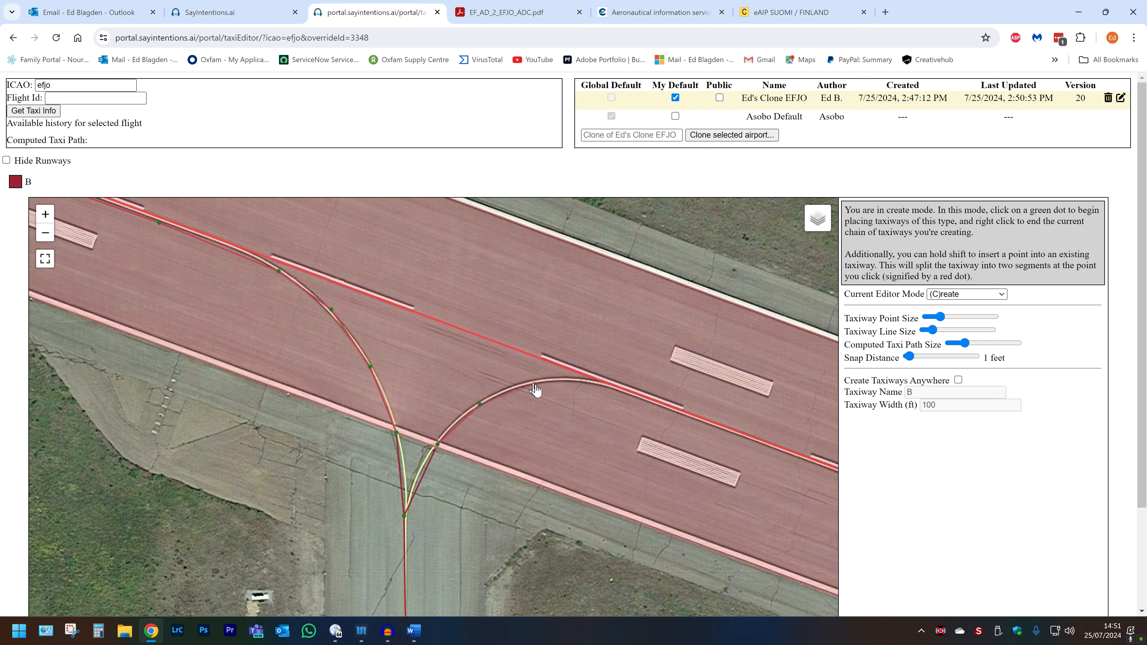
click(591, 385)
click(641, 401)
drag(778, 461, 489, 347)
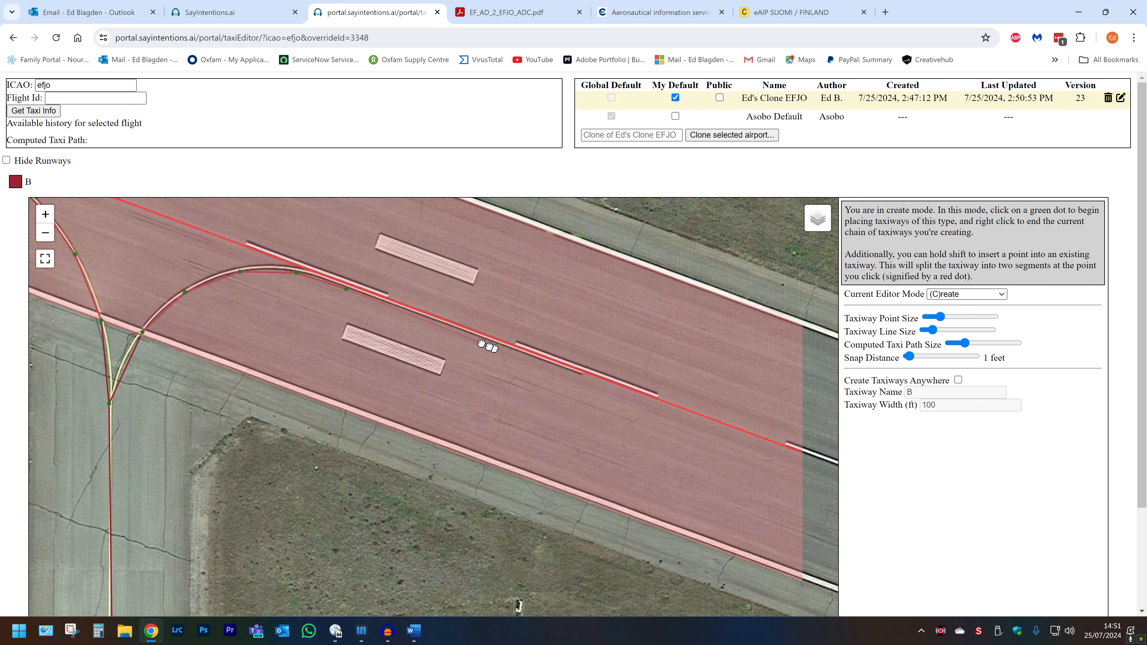
click(579, 376)
right_click(580, 378)
Step: Extend a taxiway eastward from the end of the apron connector along the apron edge with new segments
scroll(383, 492, down, 2)
drag(397, 521, 312, 332)
scroll(379, 488, down, 1)
drag(372, 561, 297, 333)
drag(365, 484, 329, 322)
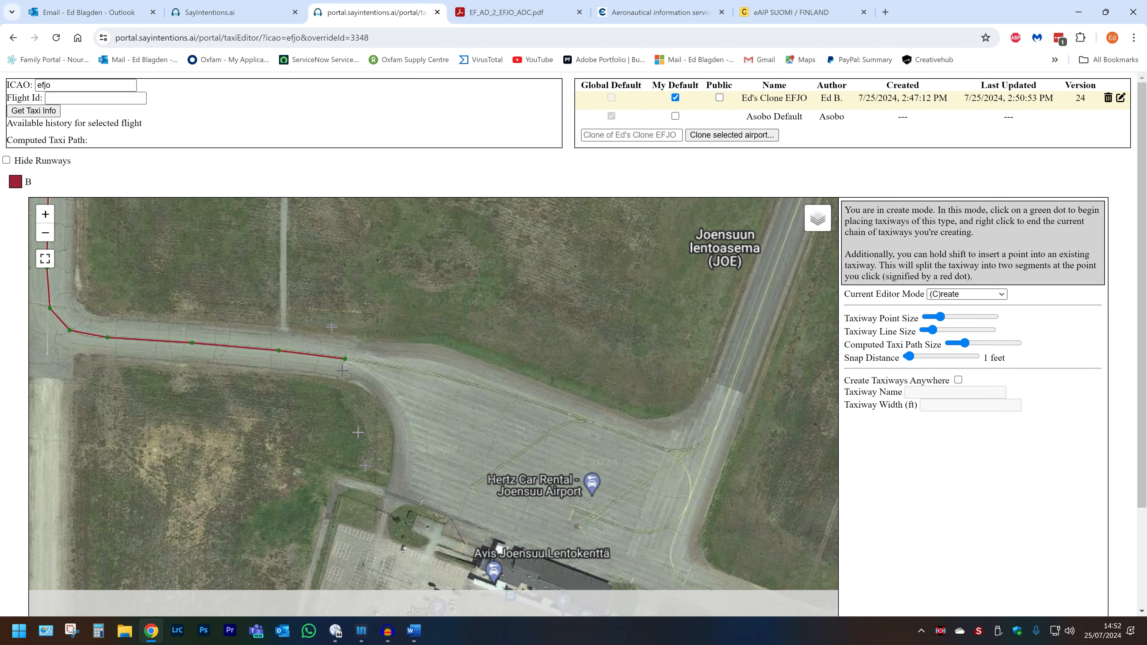
drag(406, 402, 330, 443)
scroll(326, 431, up, 1)
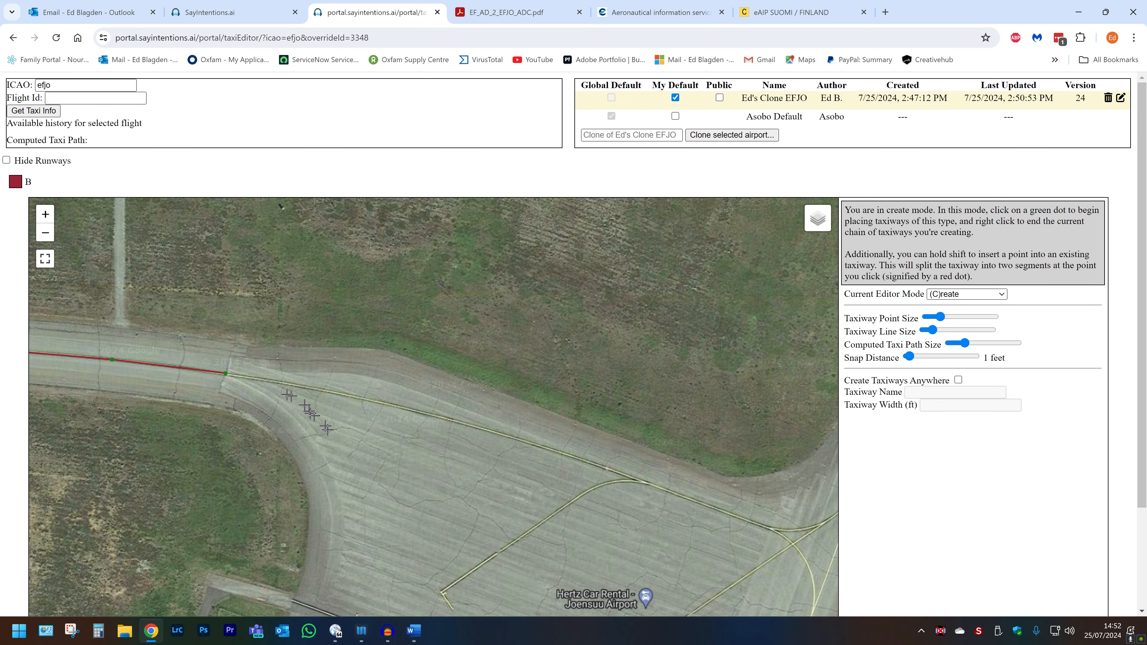
click(226, 372)
click(320, 390)
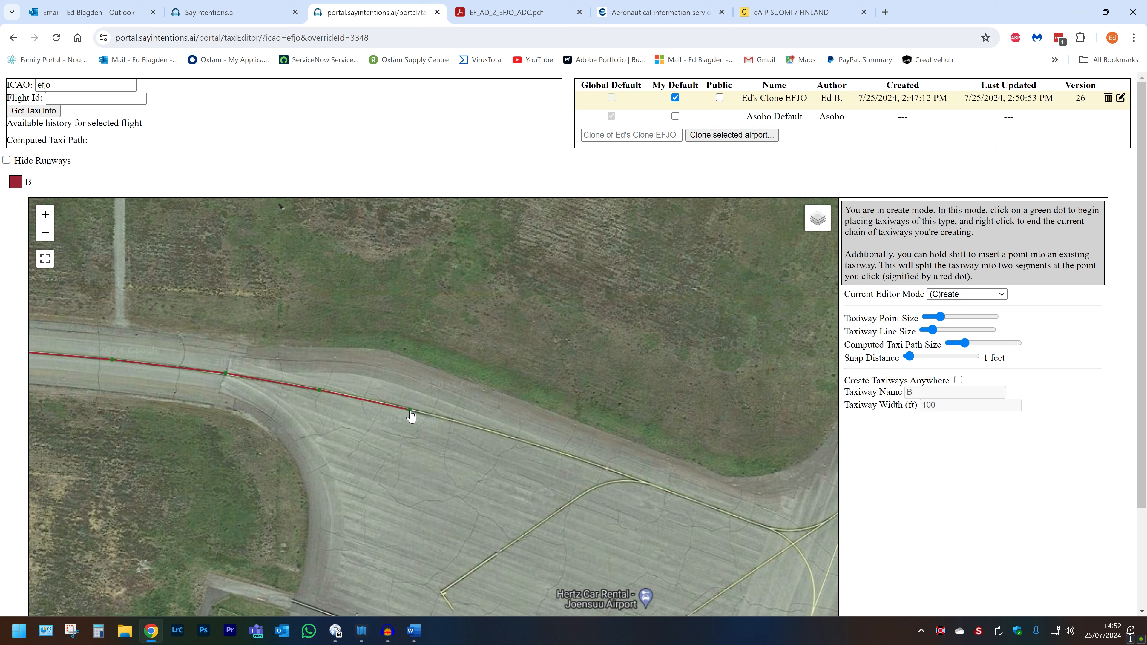
Step: Select the two new apron-edge segments and clear their taxiway name so they are unnamed
key(s)
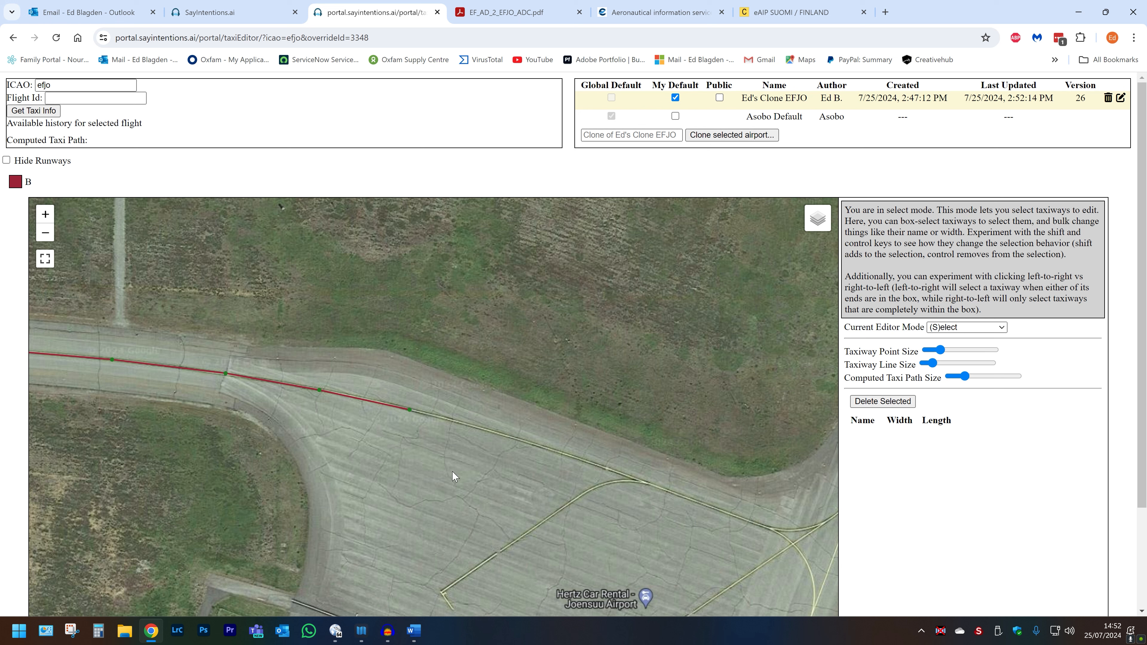
drag(454, 472, 279, 345)
double_click(1012, 401)
key(BackSpace)
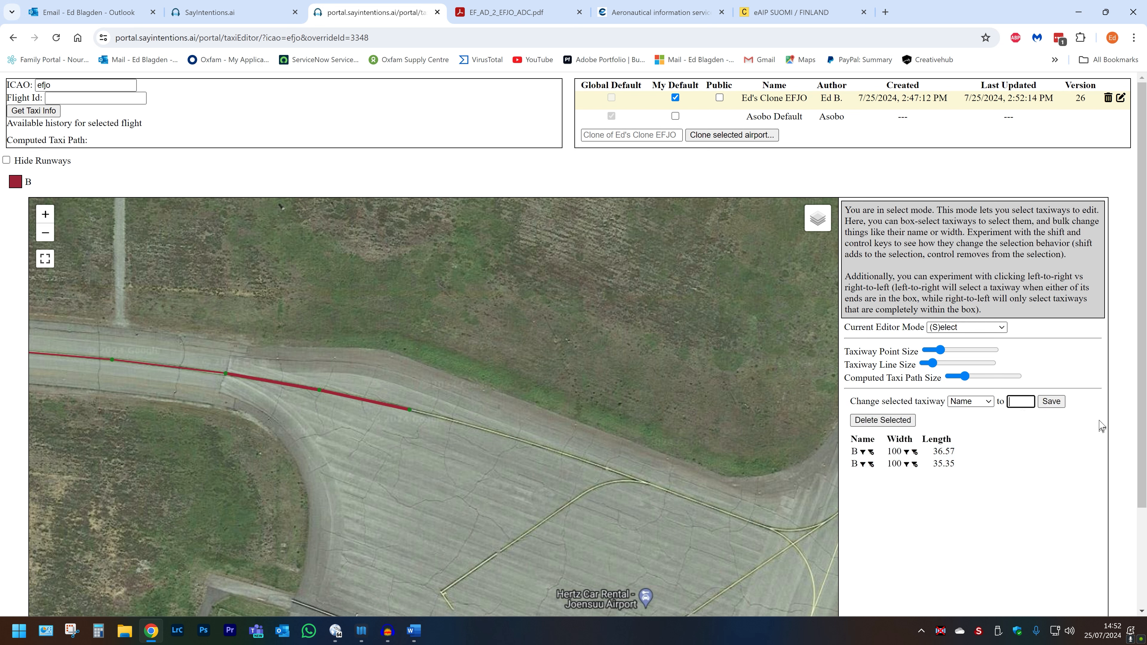
click(1051, 401)
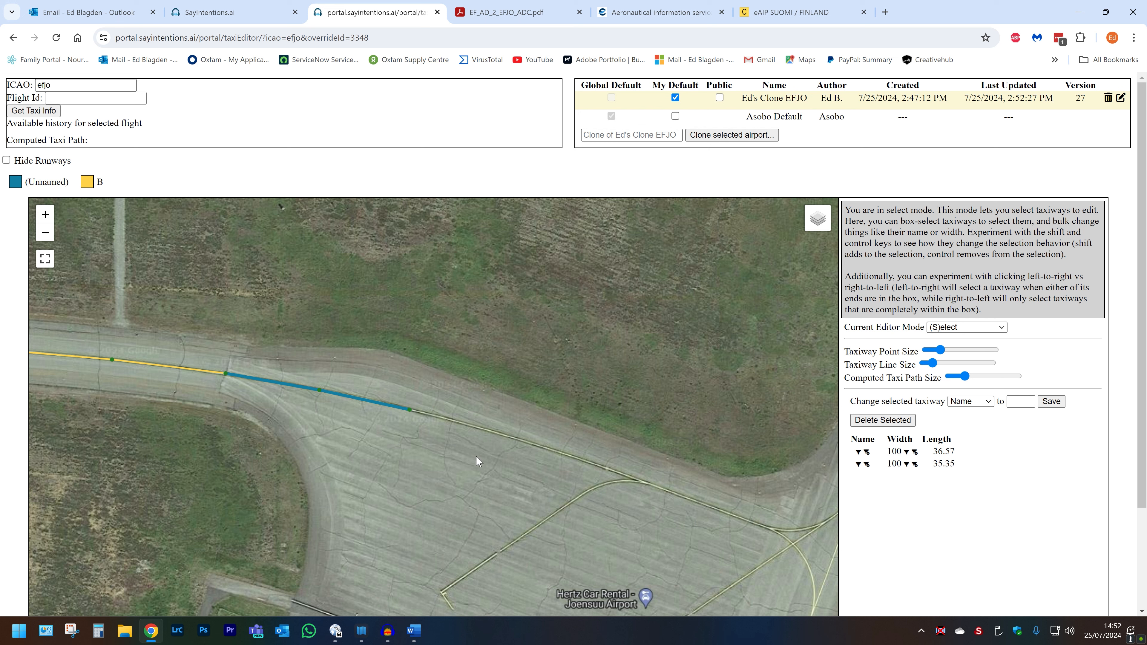
click(412, 416)
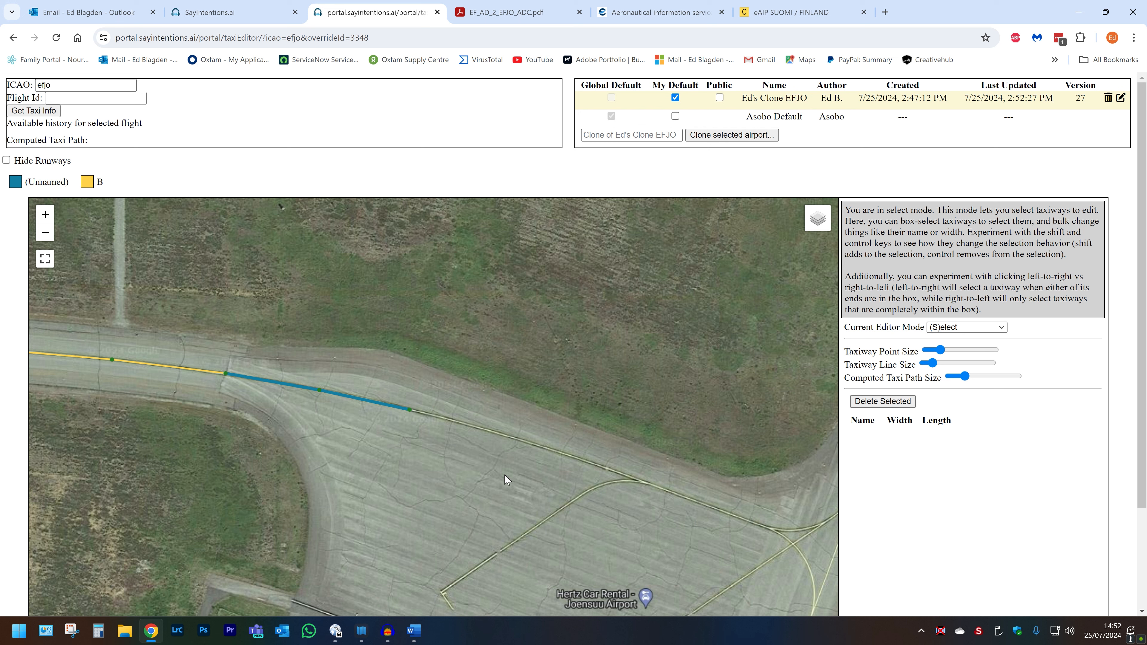
Step: Extend the unnamed taxiway eastward along the apron edge and curve it north onto the second taxiway toward the runway
key(c)
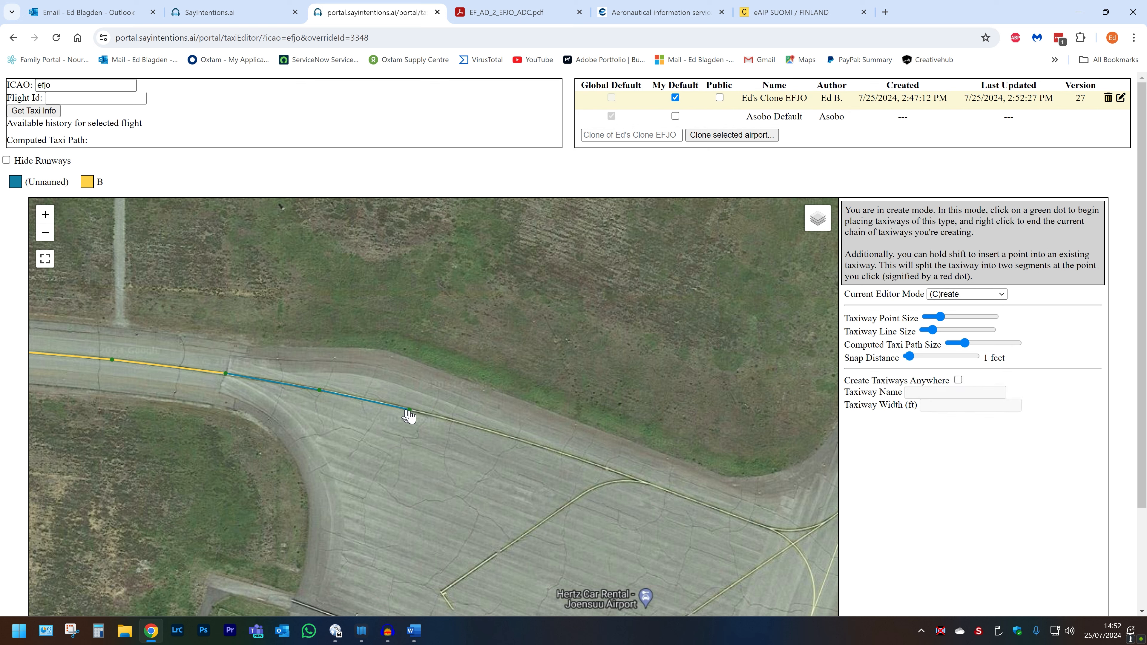
click(410, 411)
click(566, 454)
click(645, 482)
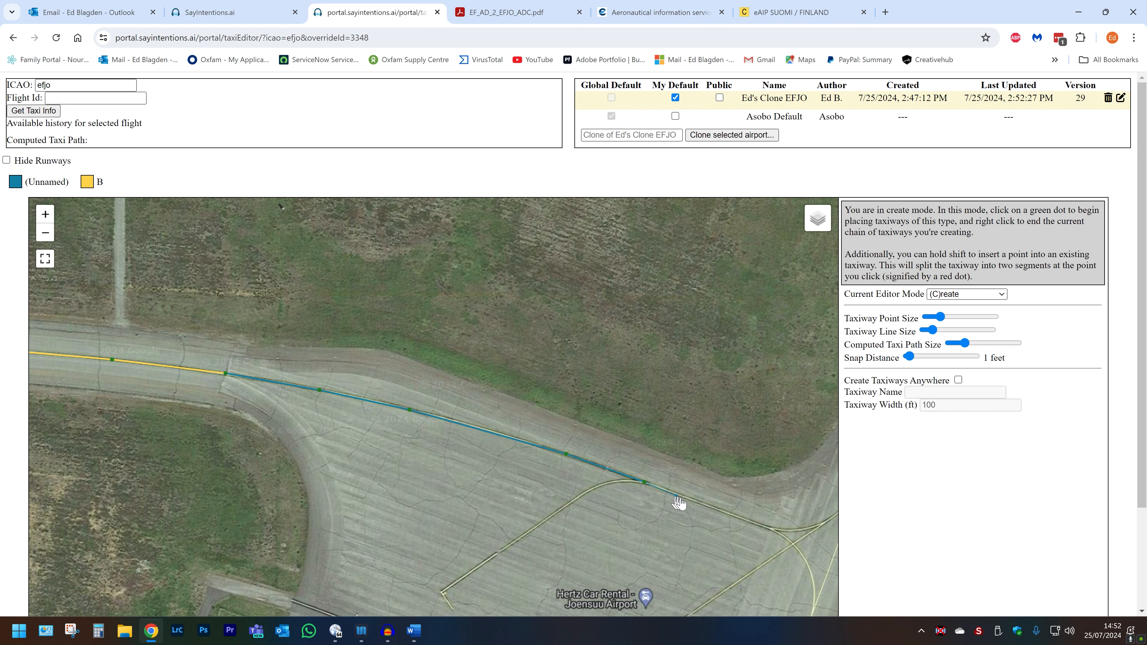
click(771, 530)
drag(770, 530, 541, 482)
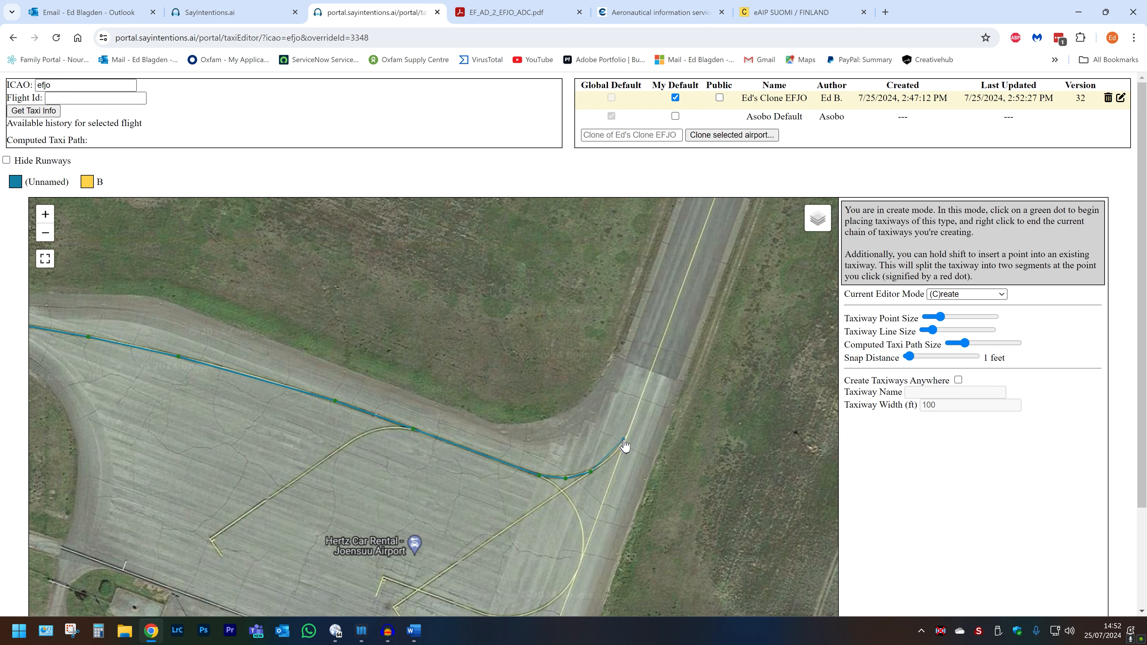
click(608, 459)
click(626, 438)
drag(627, 444, 557, 605)
click(556, 602)
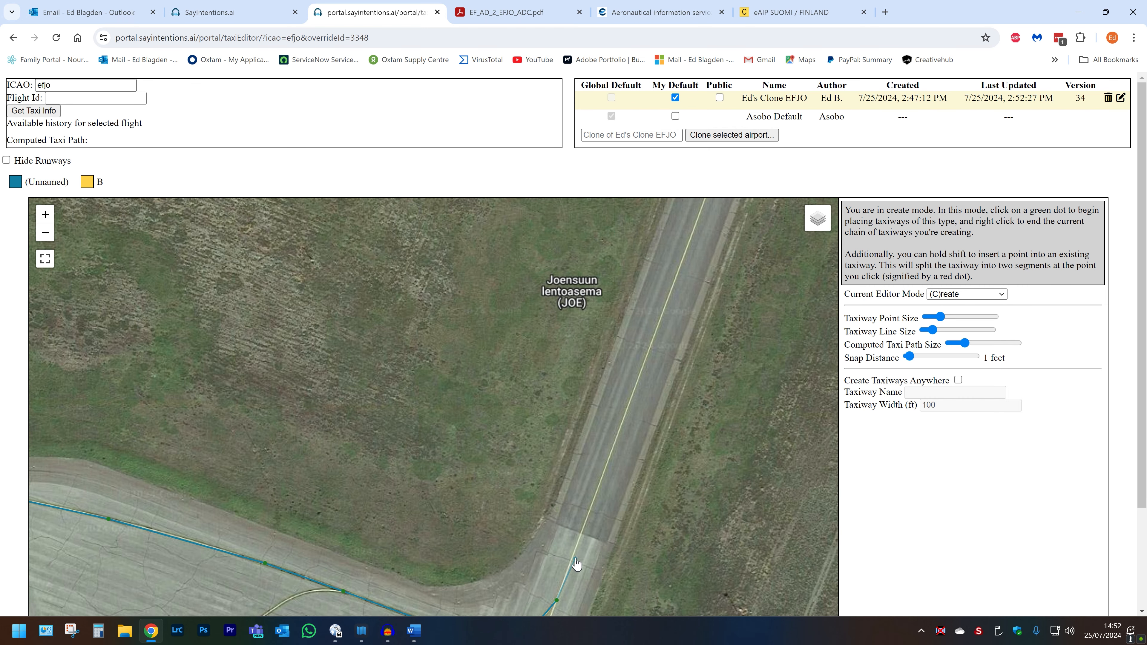
click(582, 535)
drag(452, 515, 535, 370)
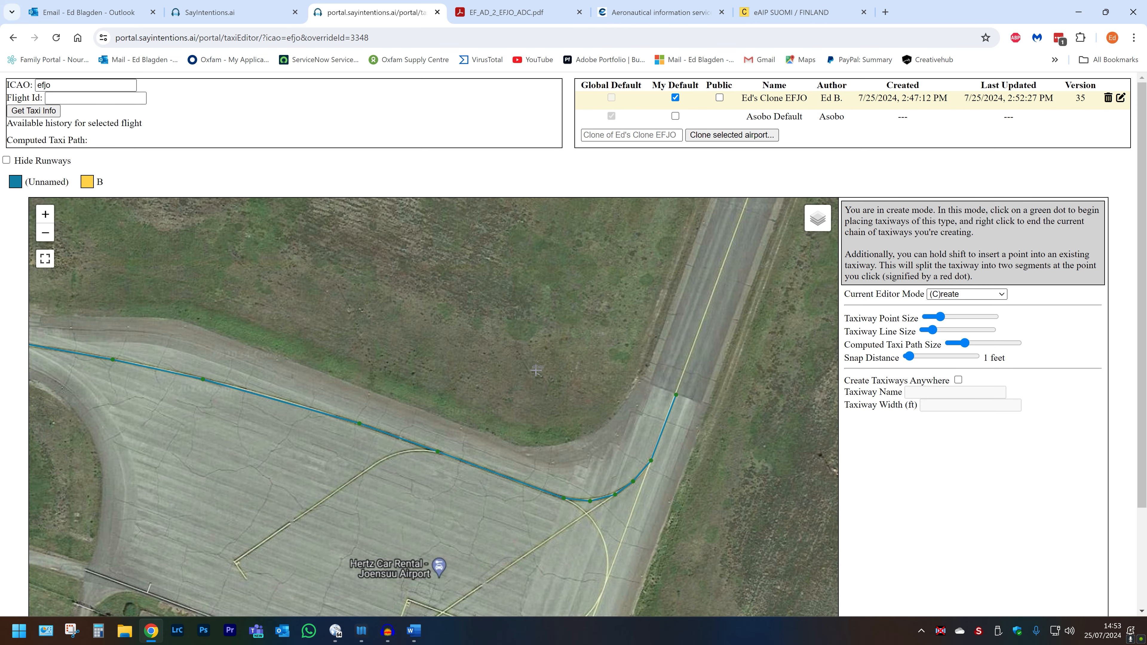
Step: Check the aerodrome chart, then add a segment continuing the taxiway northward toward the runway holding point
click(474, 12)
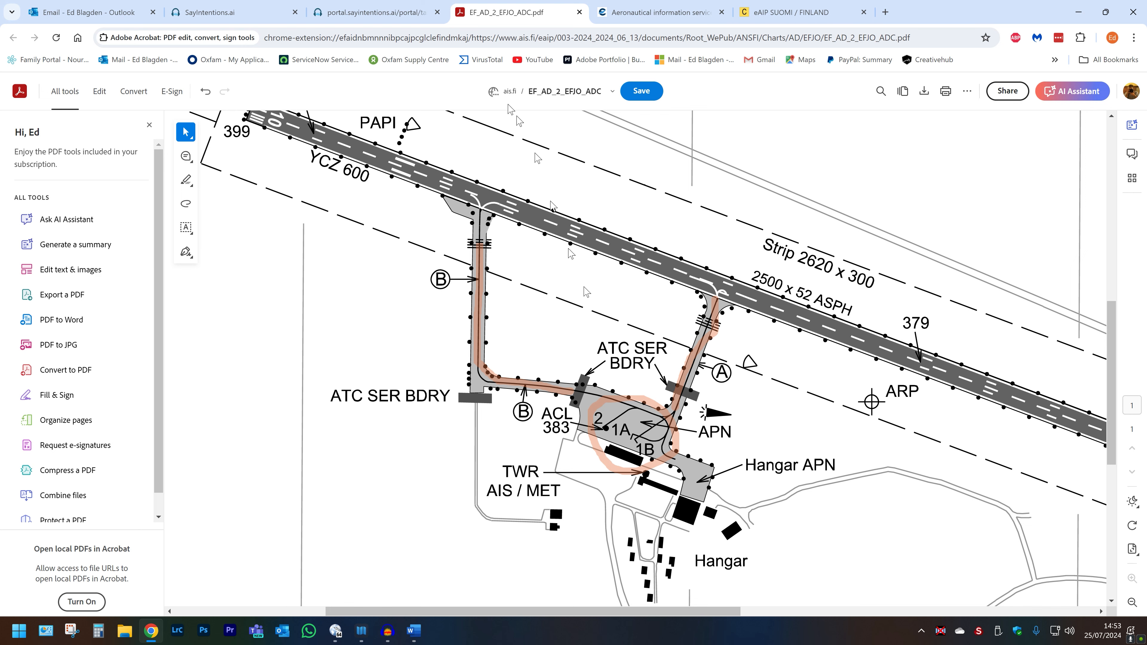
click(374, 19)
drag(513, 284, 396, 325)
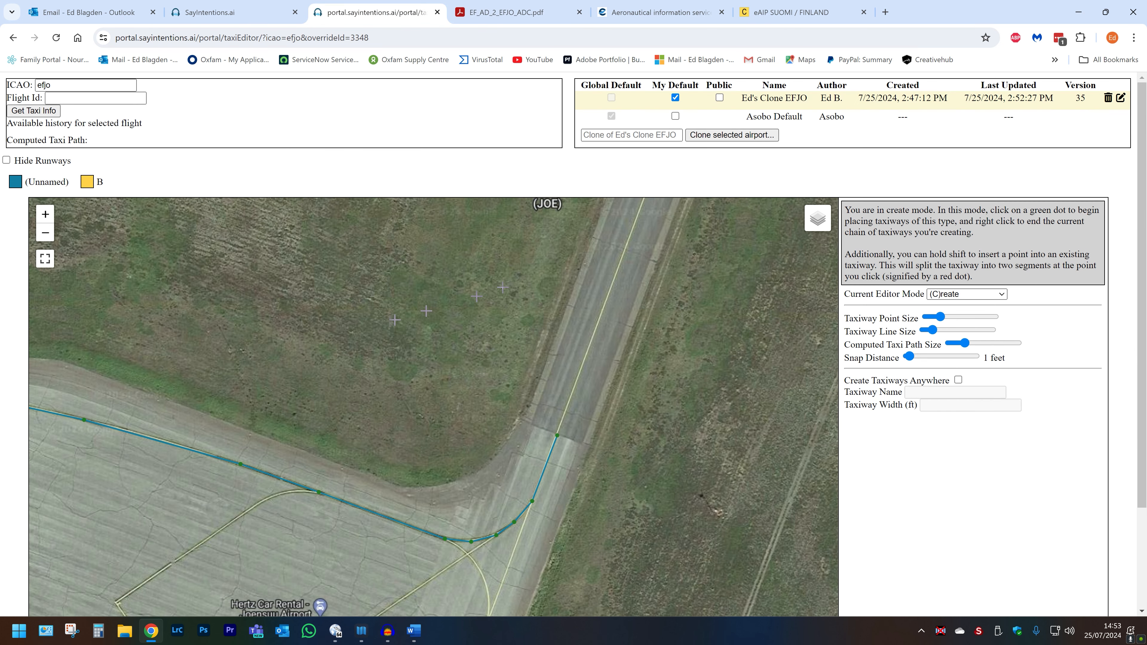
scroll(497, 396, down, 1)
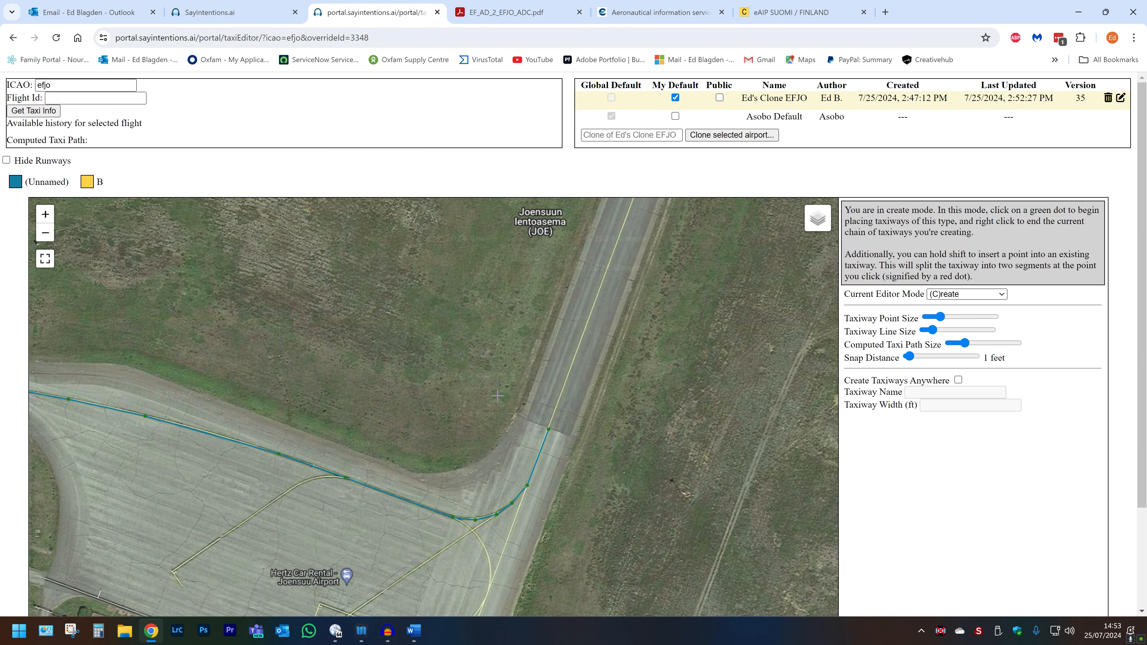
click(549, 431)
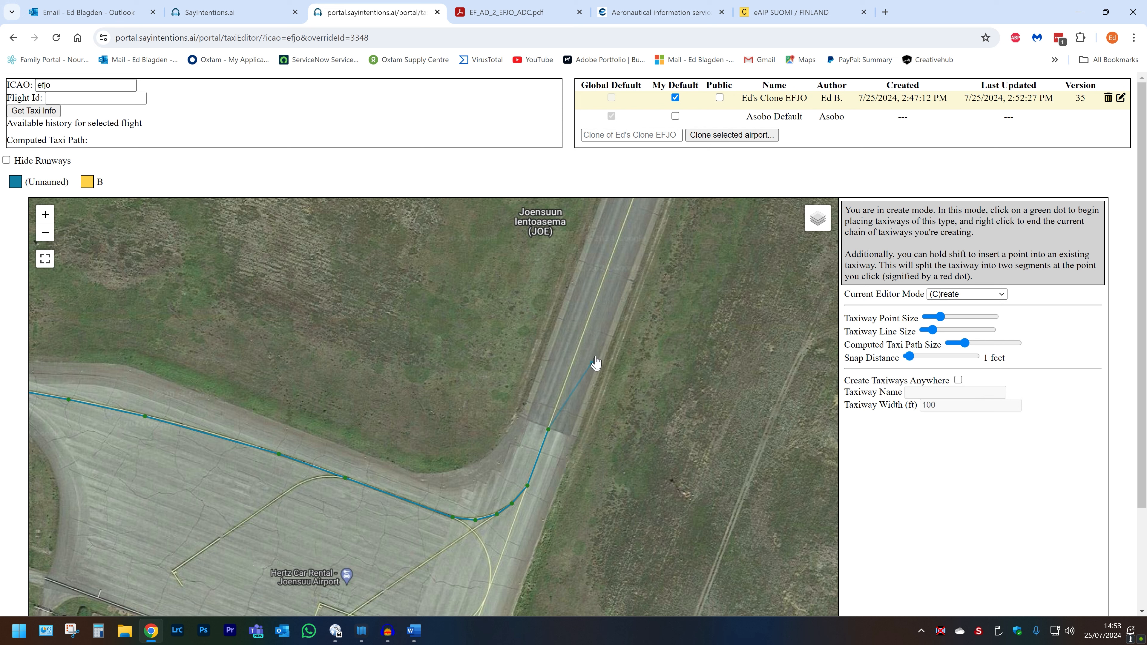
click(581, 344)
key(s)
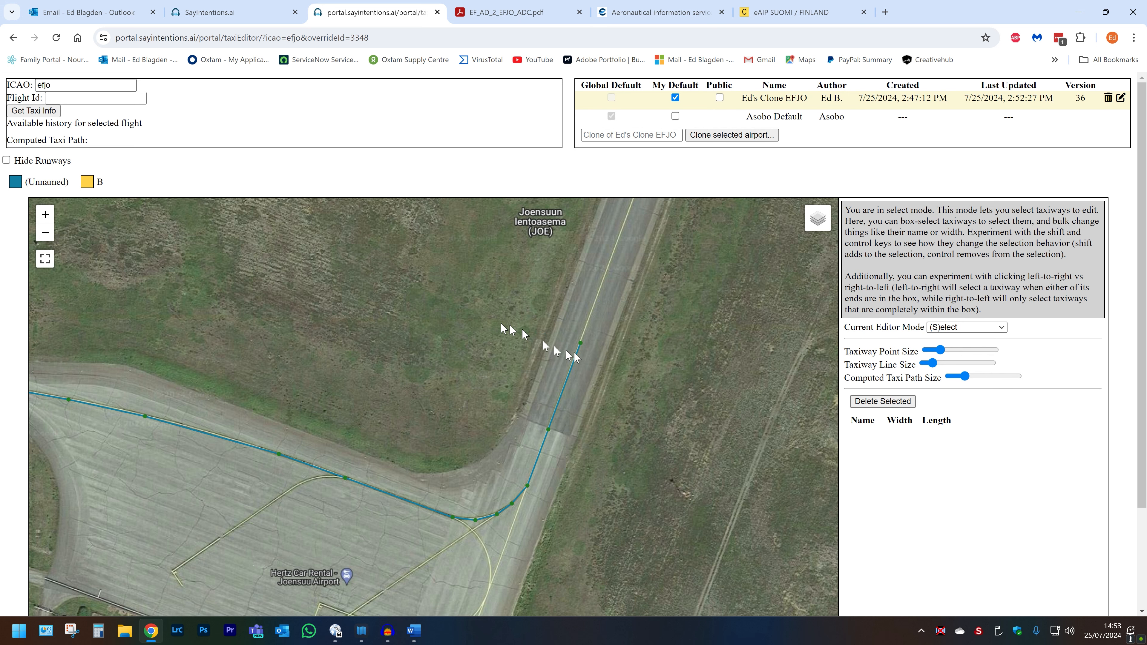
Step: Select the new northern segment and set its taxiway name to A
drag(573, 343, 607, 375)
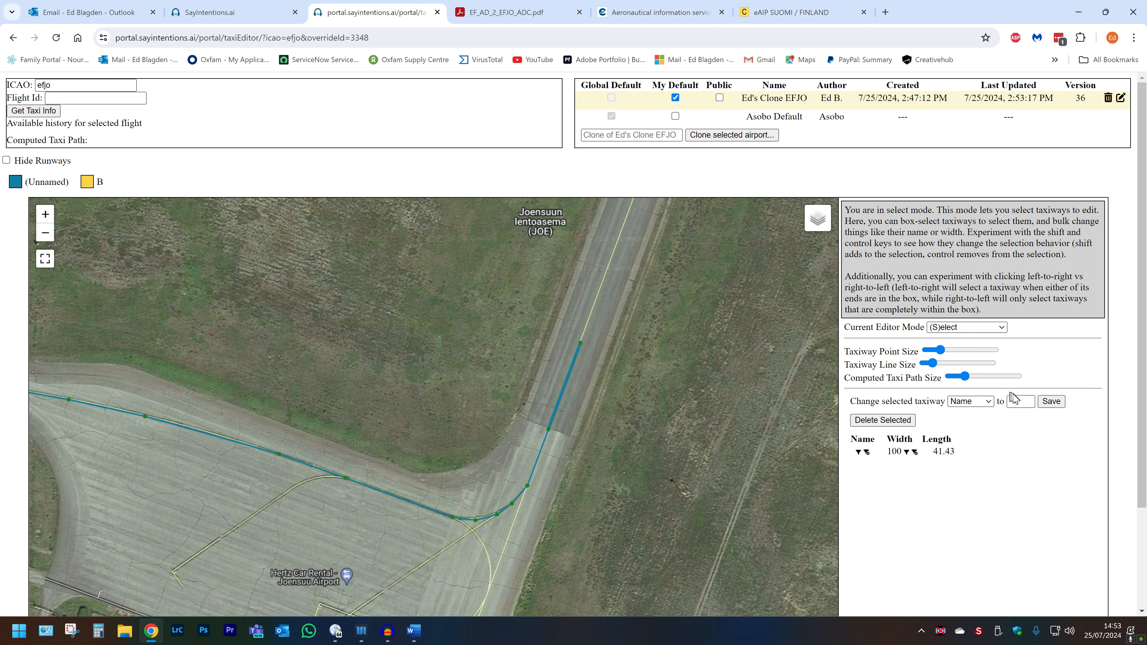
click(1013, 402)
text(A)
click(1051, 401)
scroll(627, 400, down, 1)
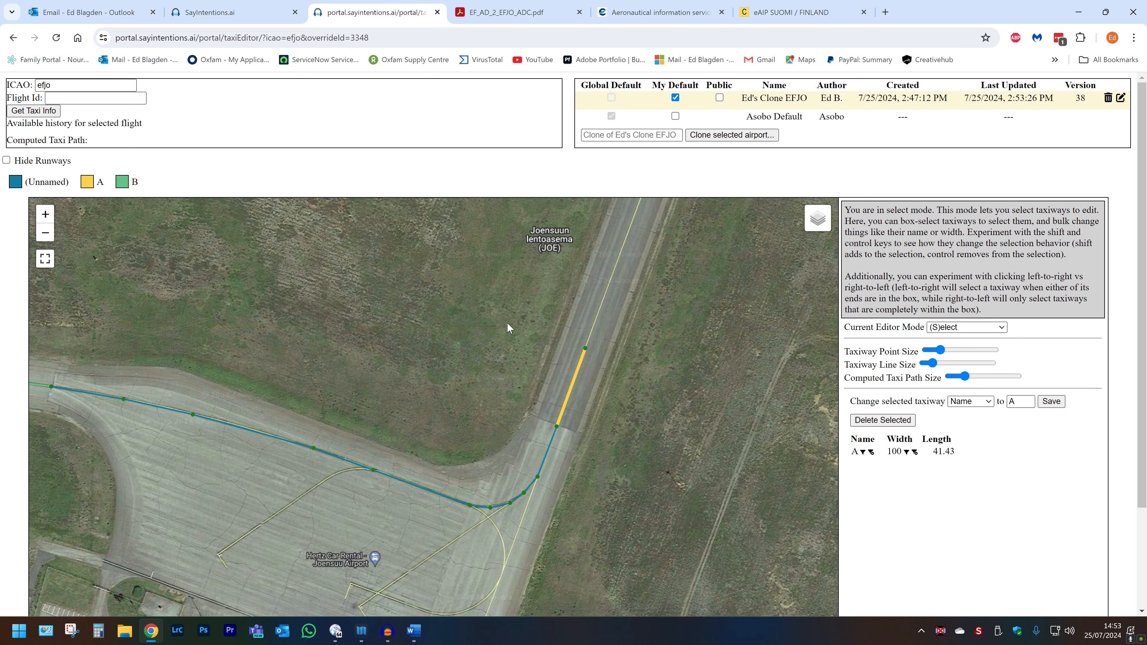
Step: Reposition the northern end point of taxiway A near the runway
key(c)
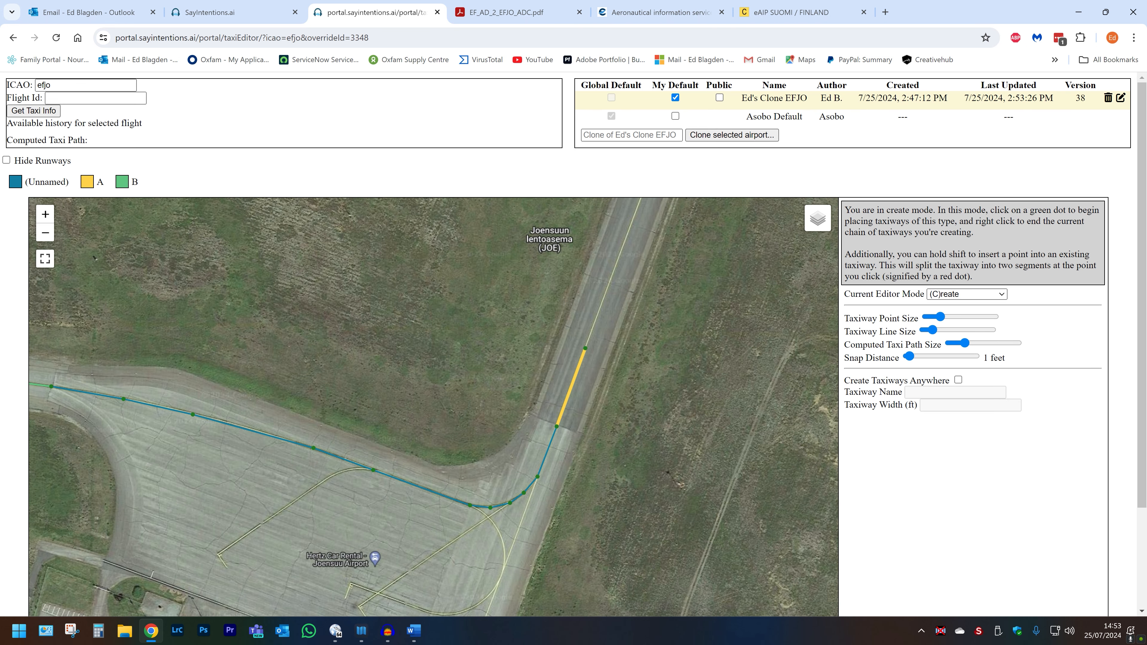
drag(506, 303, 465, 418)
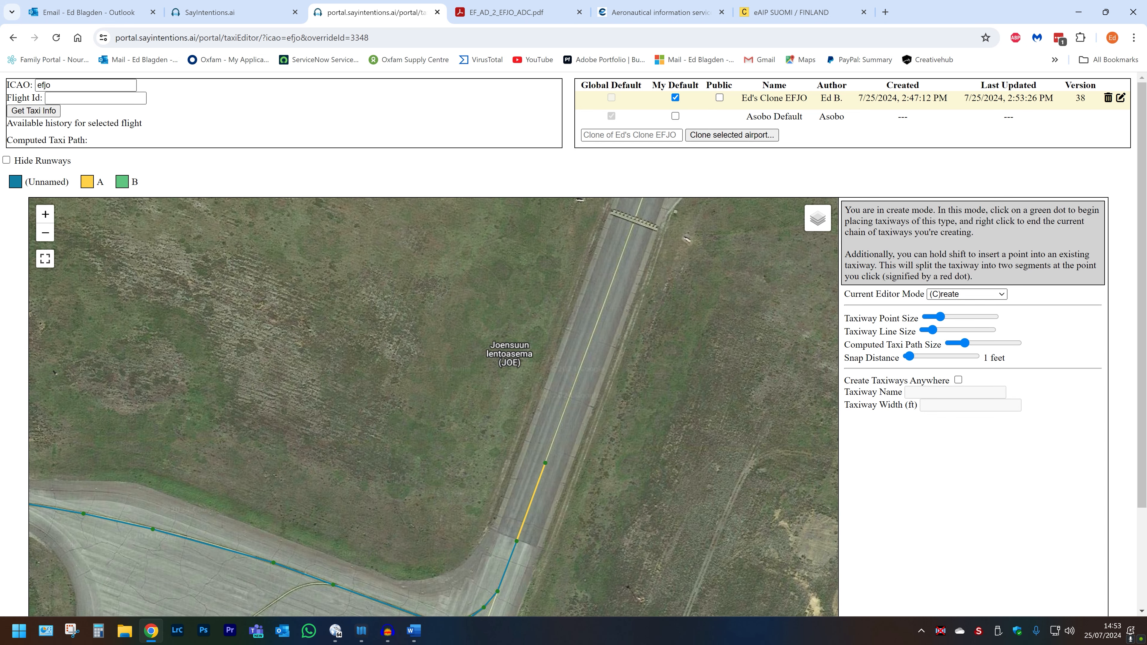
key(m)
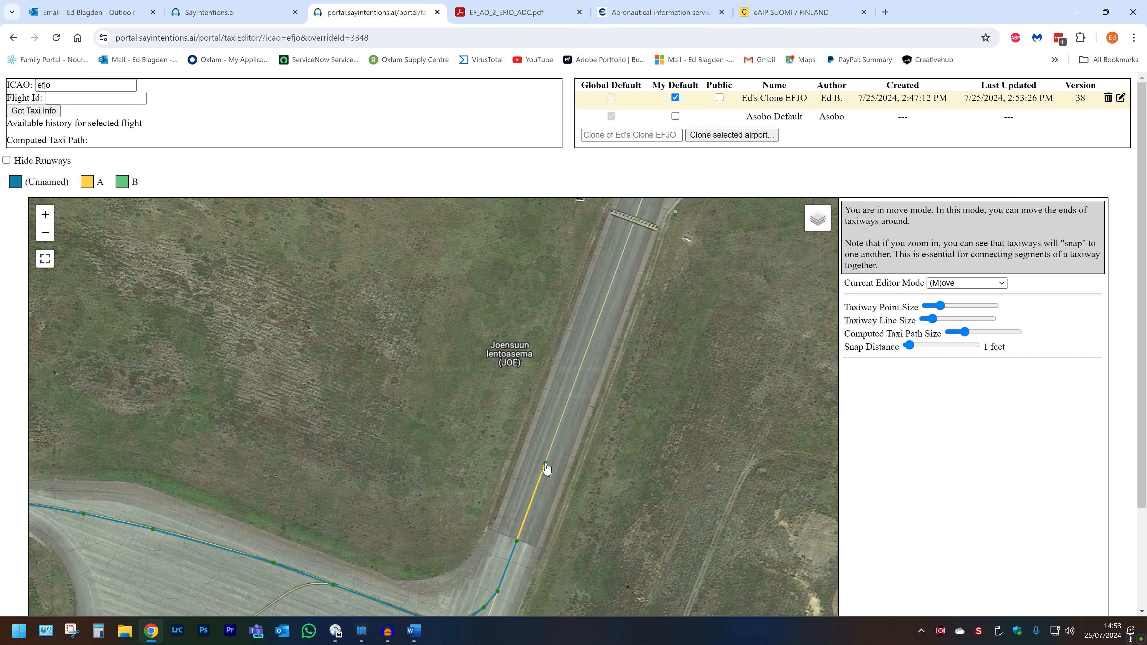
drag(544, 463, 452, 533)
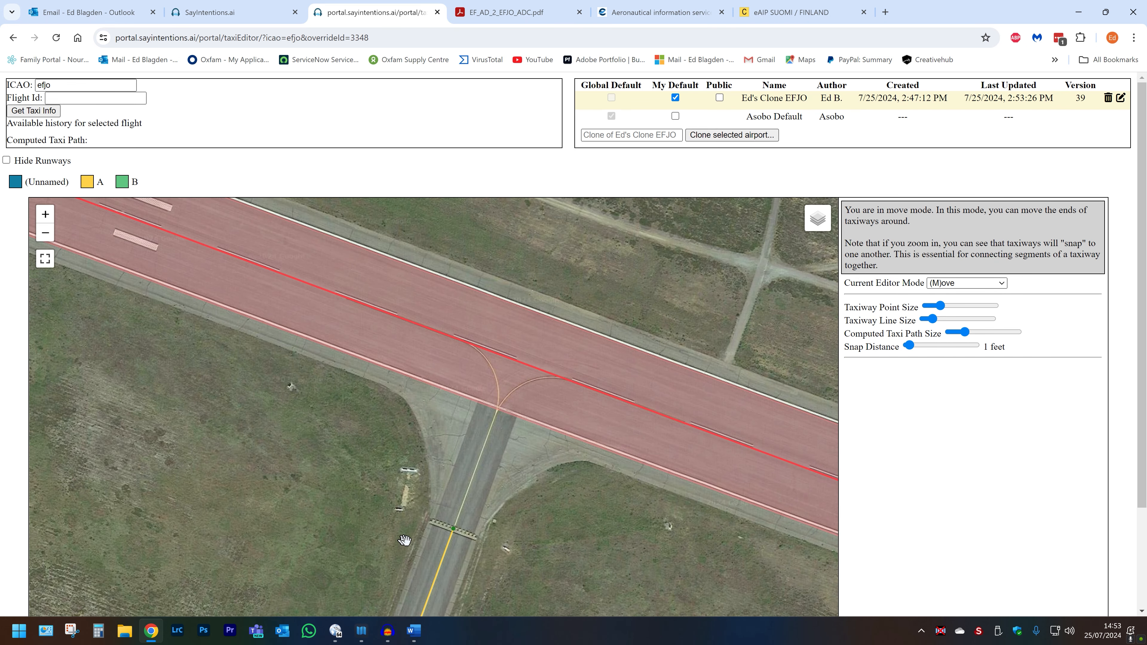
Step: Continue taxiway A from its end onto the runway, curving west along the centreline, then end the chain
key(c)
click(453, 530)
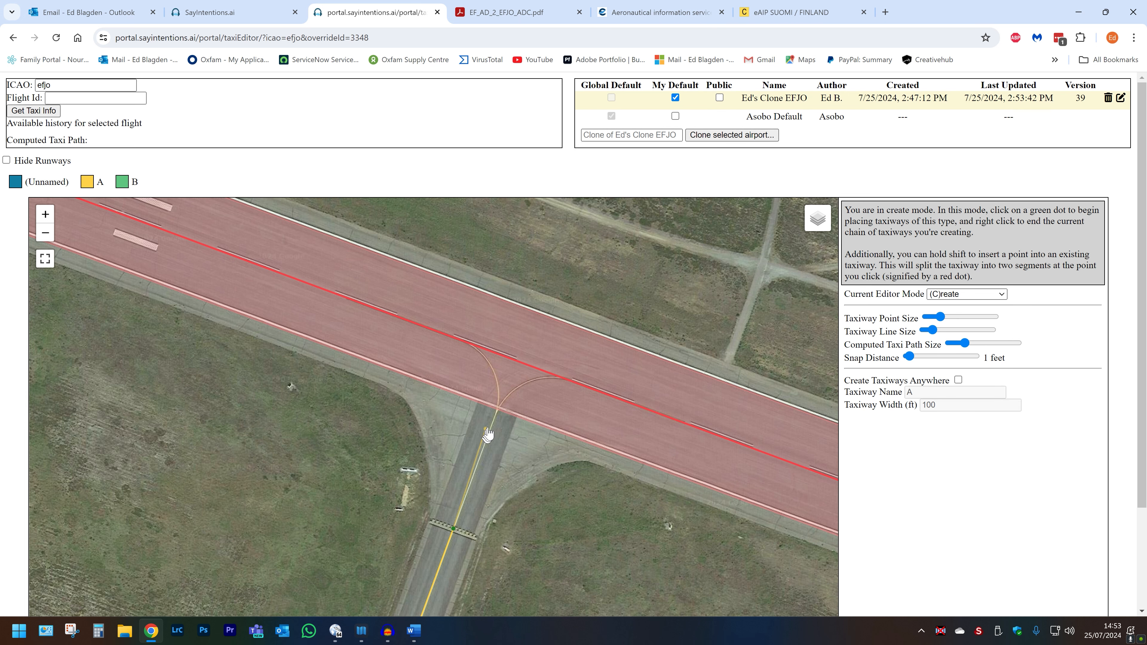
click(498, 405)
scroll(499, 397, up, 1)
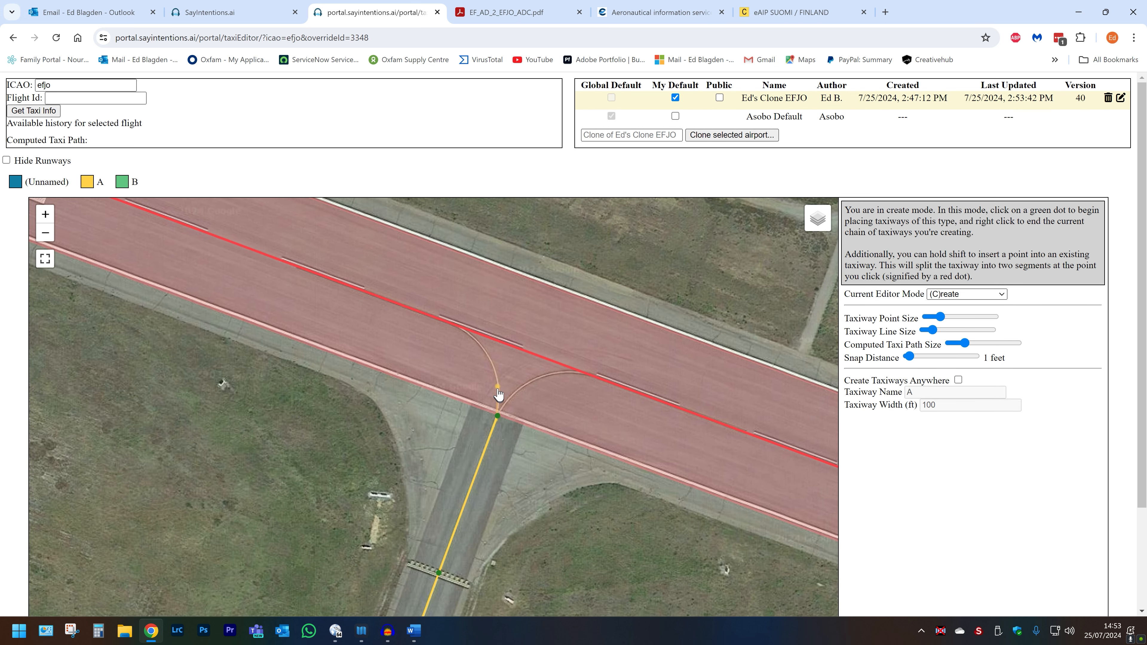
click(497, 377)
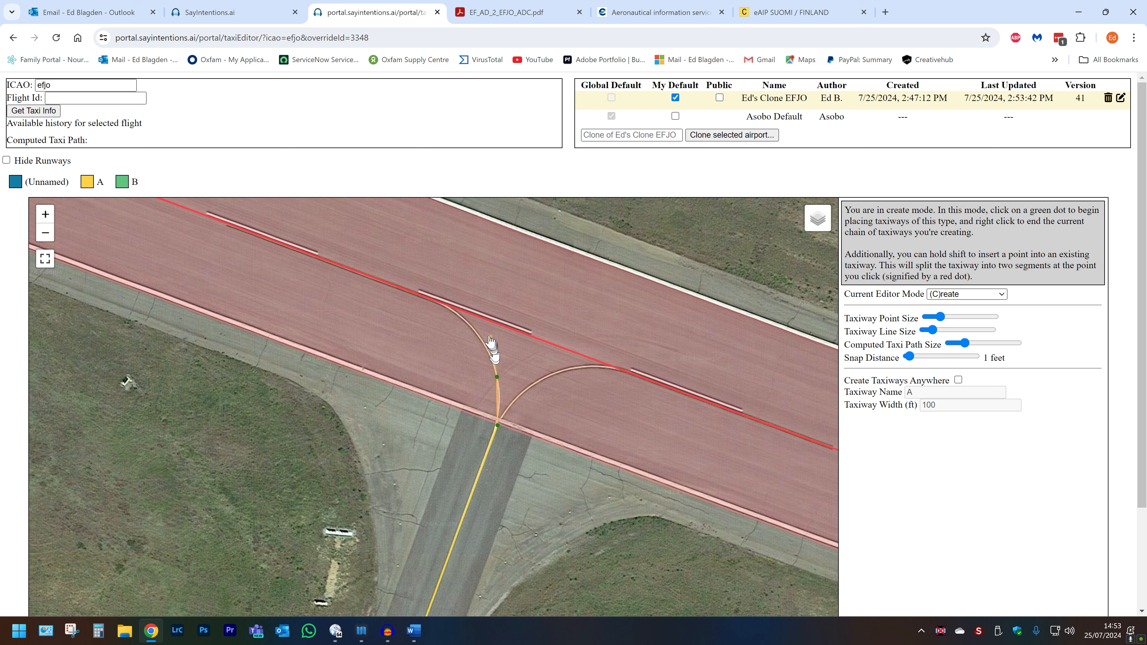
click(479, 335)
click(453, 315)
click(417, 299)
click(225, 228)
right_click(226, 234)
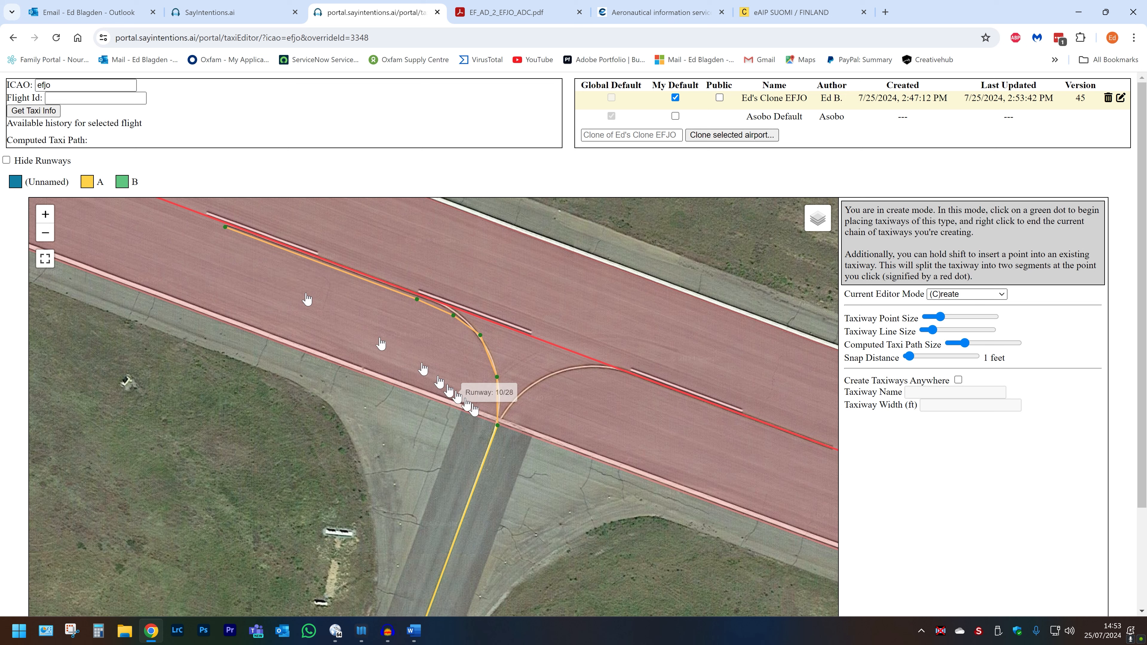
Step: Add a second curved connector from taxiway A onto the runway centreline heading east, then end the chain
click(498, 426)
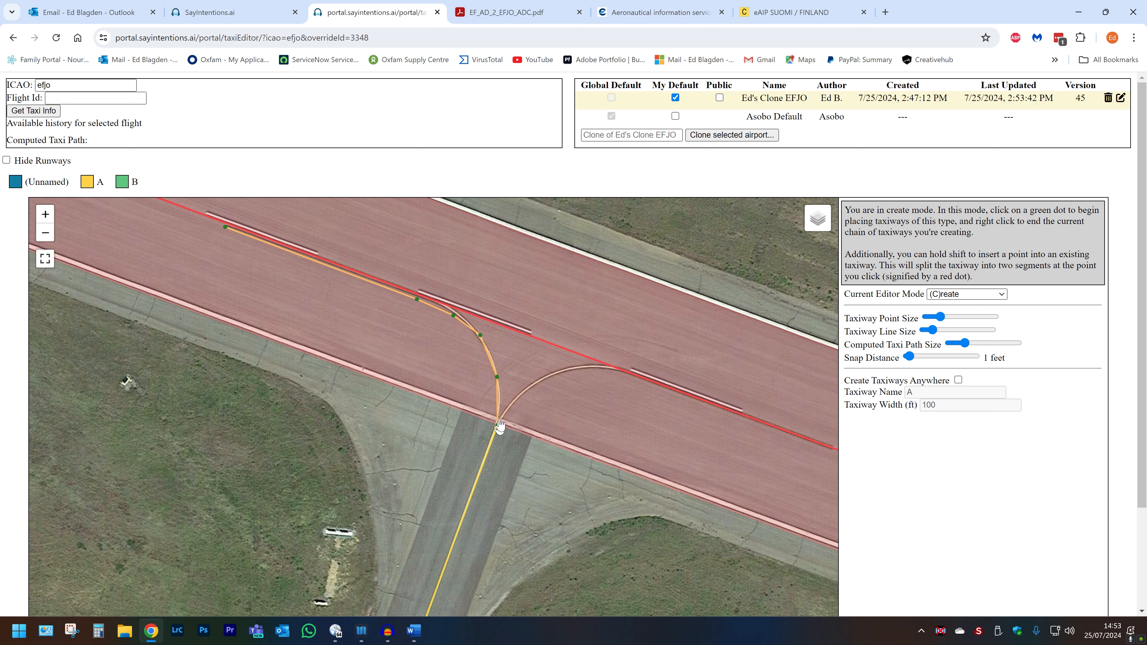
click(521, 392)
click(555, 374)
click(589, 368)
click(665, 373)
right_click(665, 374)
Step: Move the end point of the eastern curved connector slightly back westward along the centreline
click(957, 294)
click(958, 303)
click(958, 301)
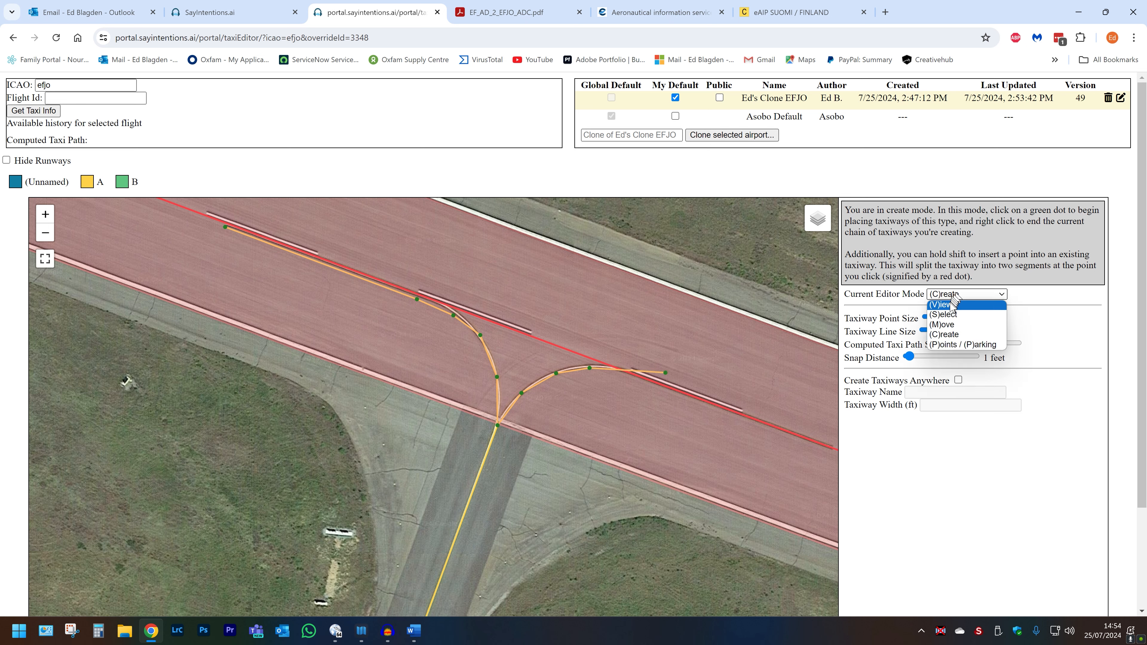
click(952, 304)
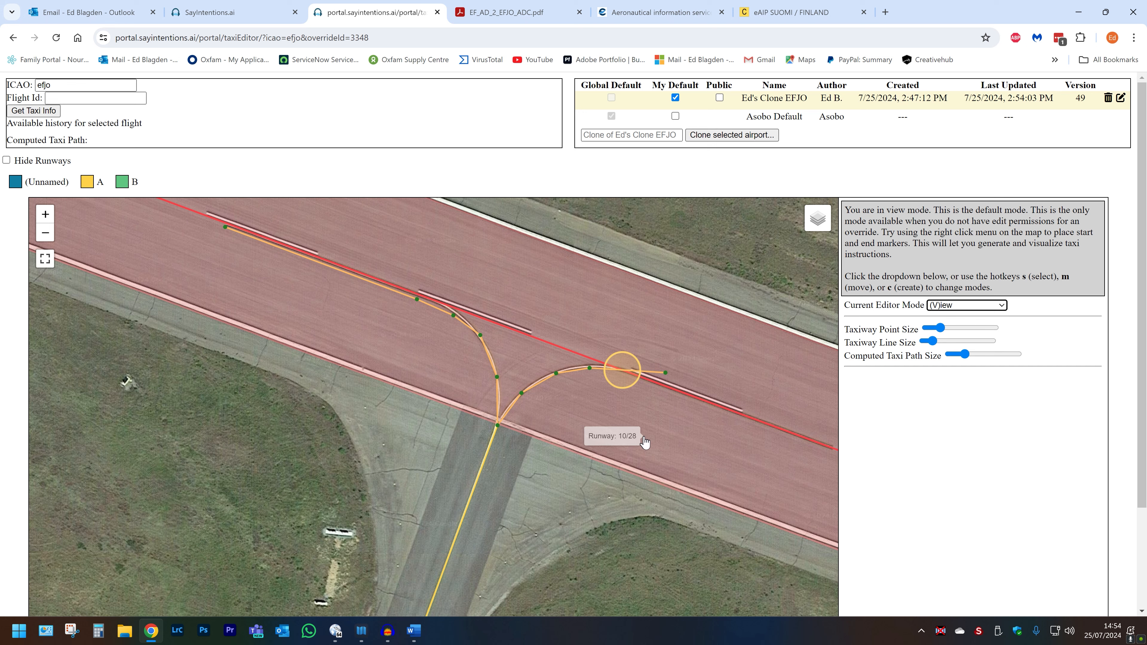
key(m)
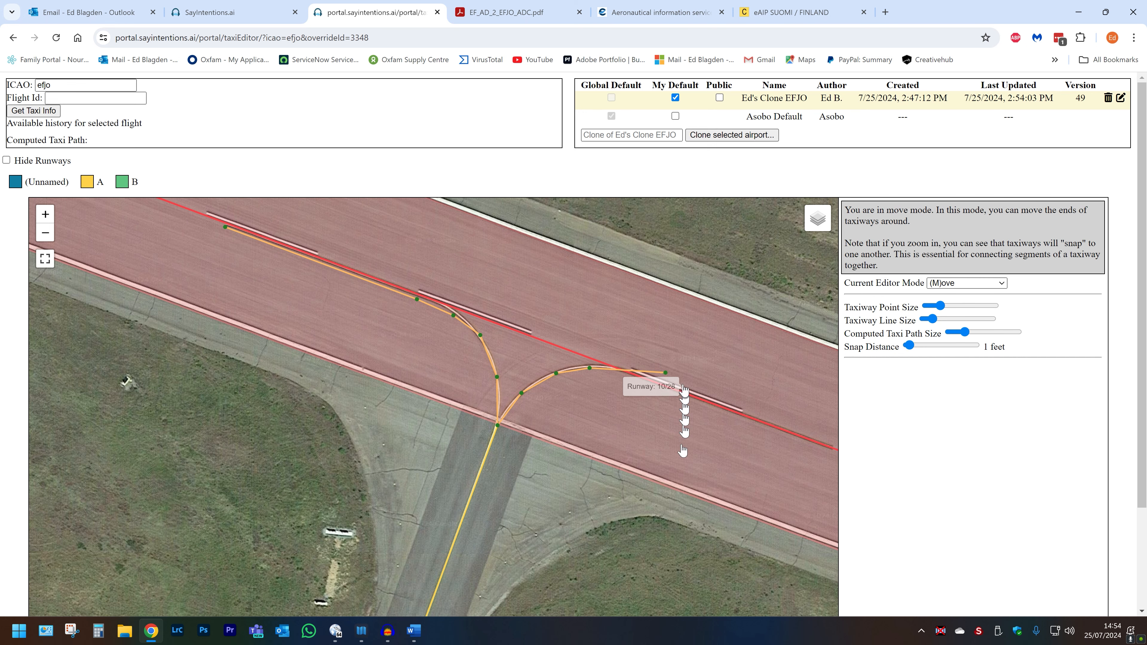
drag(667, 374, 629, 381)
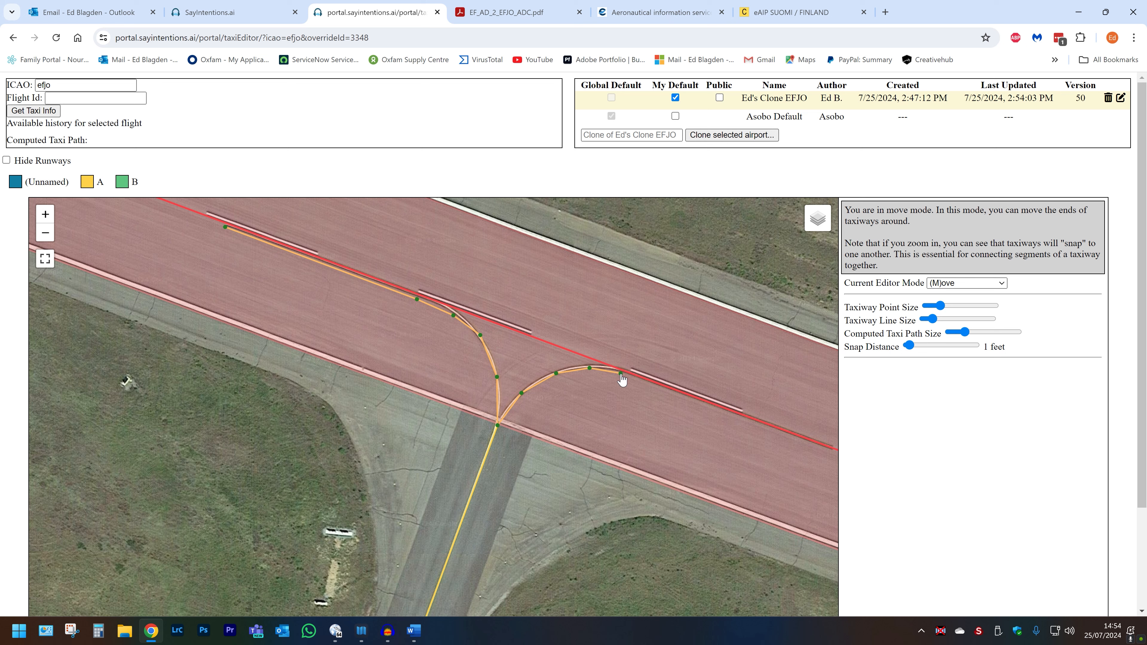
Step: Extend taxiway A further east along the runway centreline
key(c)
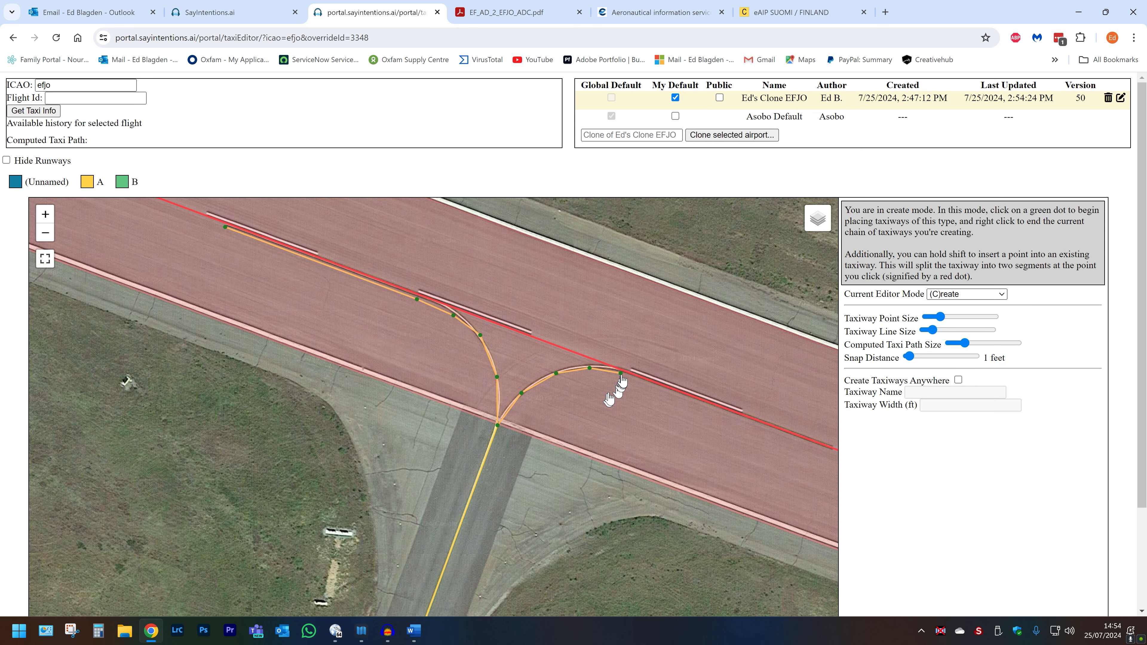
click(622, 381)
drag(773, 436, 547, 388)
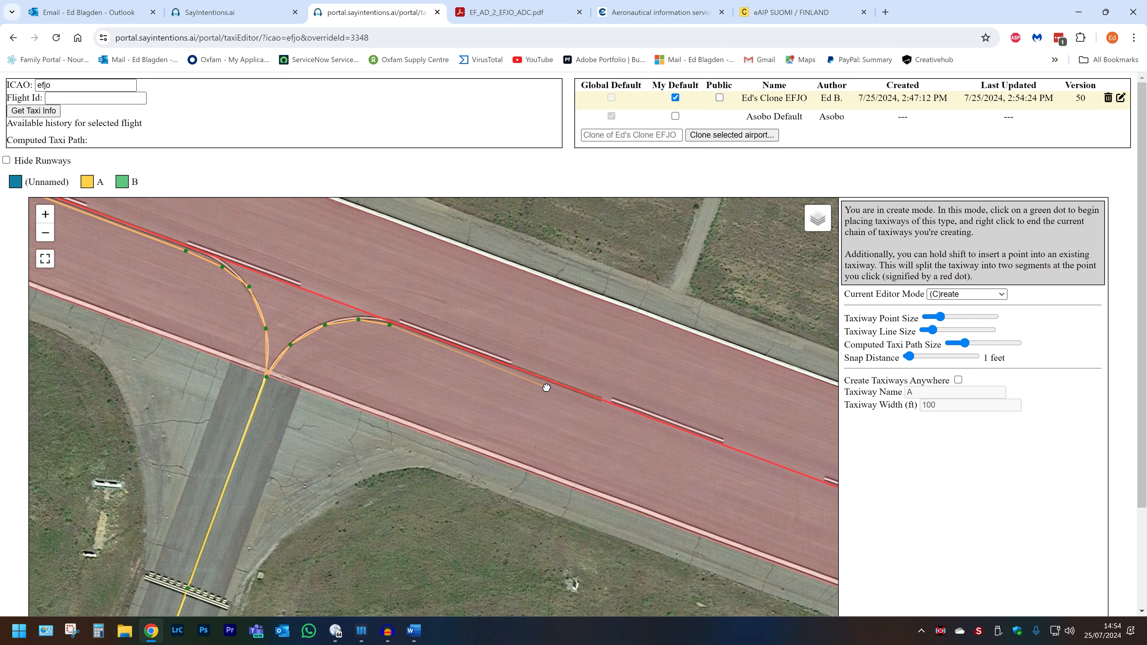
click(509, 370)
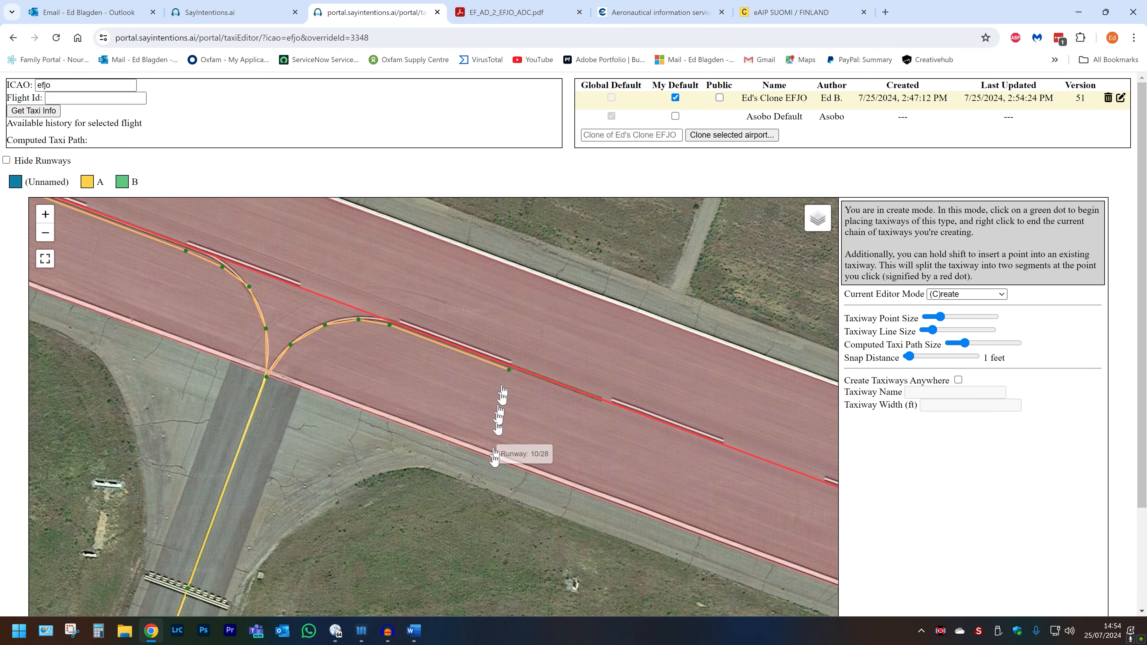
Step: Draw an unnamed taxilane from the apron-edge taxiway southwest along the painted apron line, then end the chain
scroll(497, 453, down, 3)
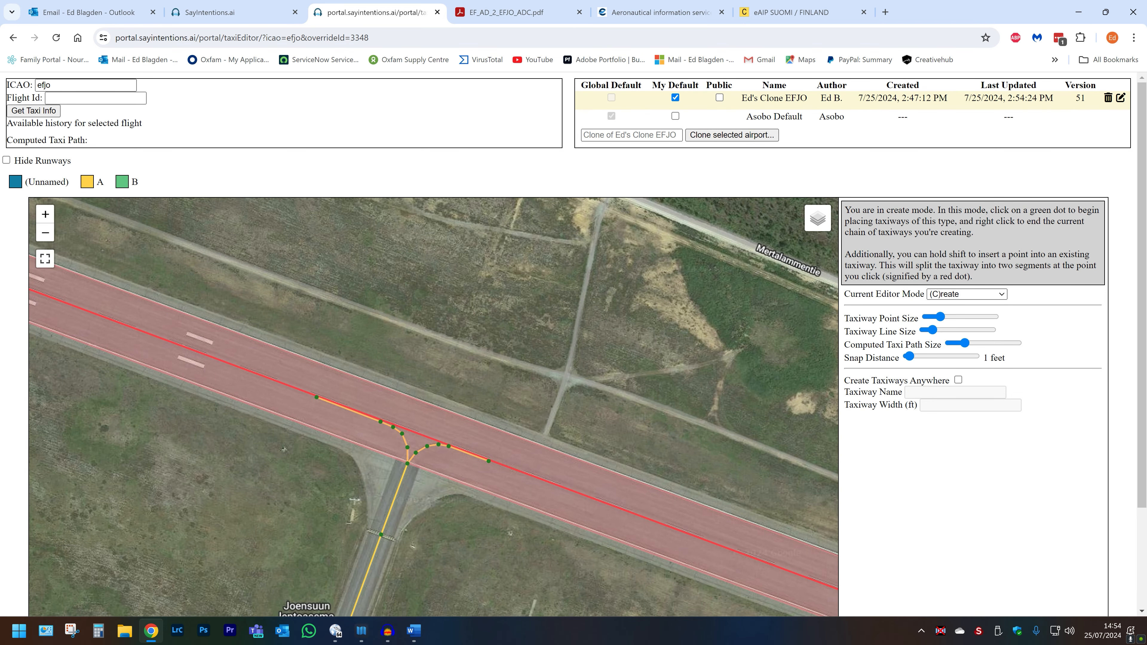
scroll(172, 501, down, 1)
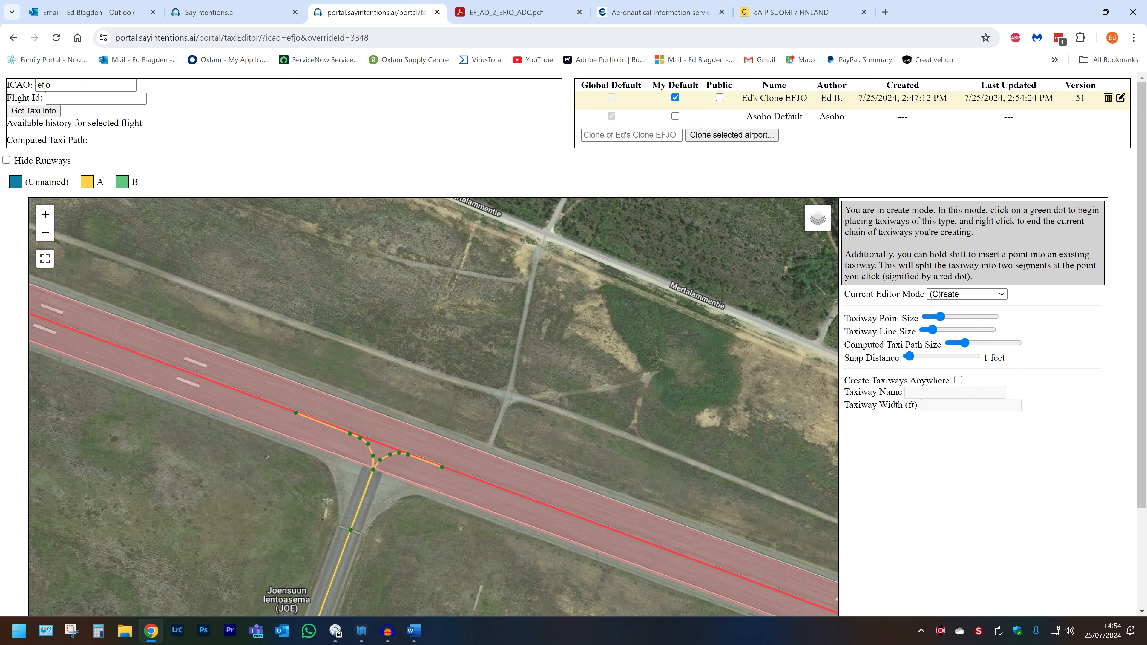
drag(172, 501, 723, 167)
scroll(685, 392, up, 1)
scroll(686, 392, up, 3)
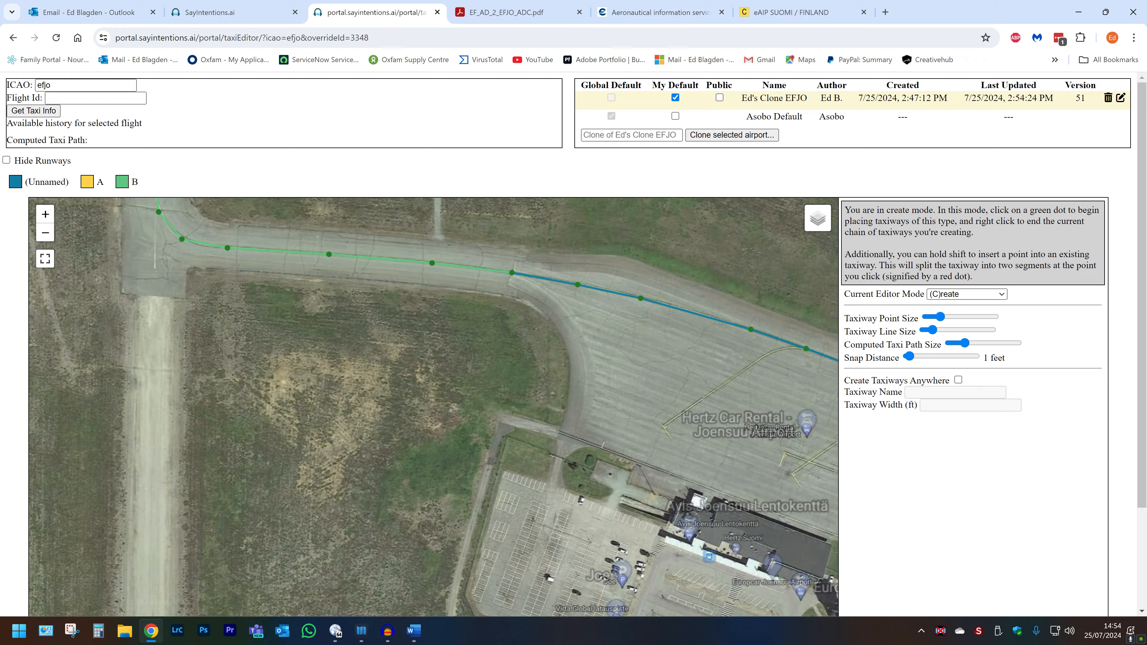
drag(690, 371, 501, 382)
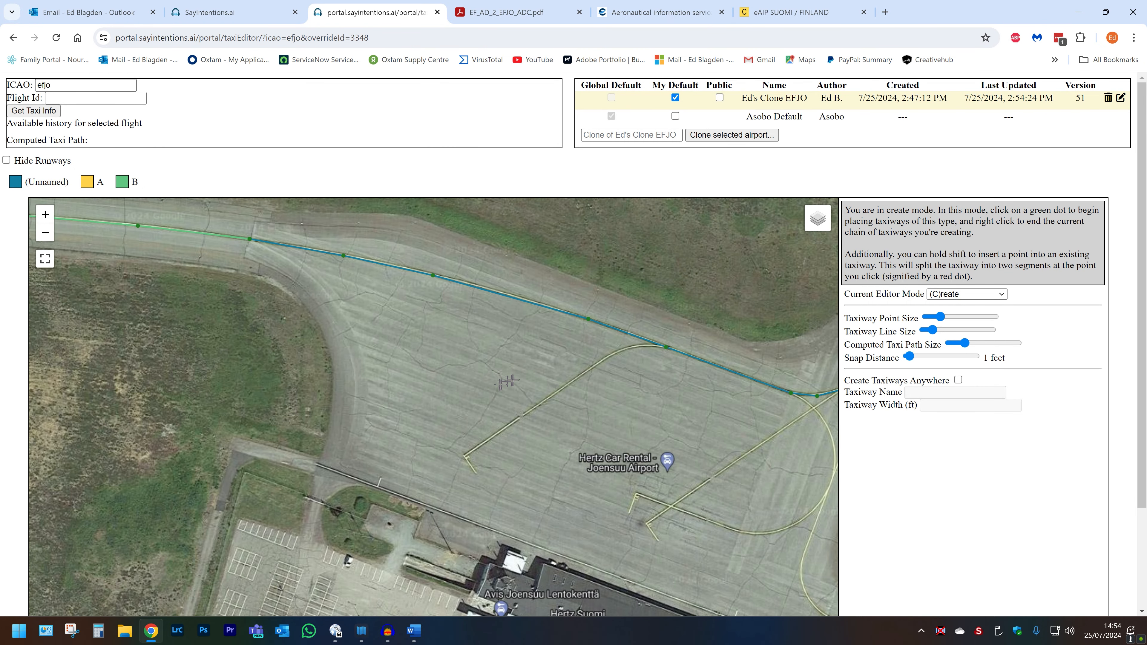
scroll(637, 385, up, 2)
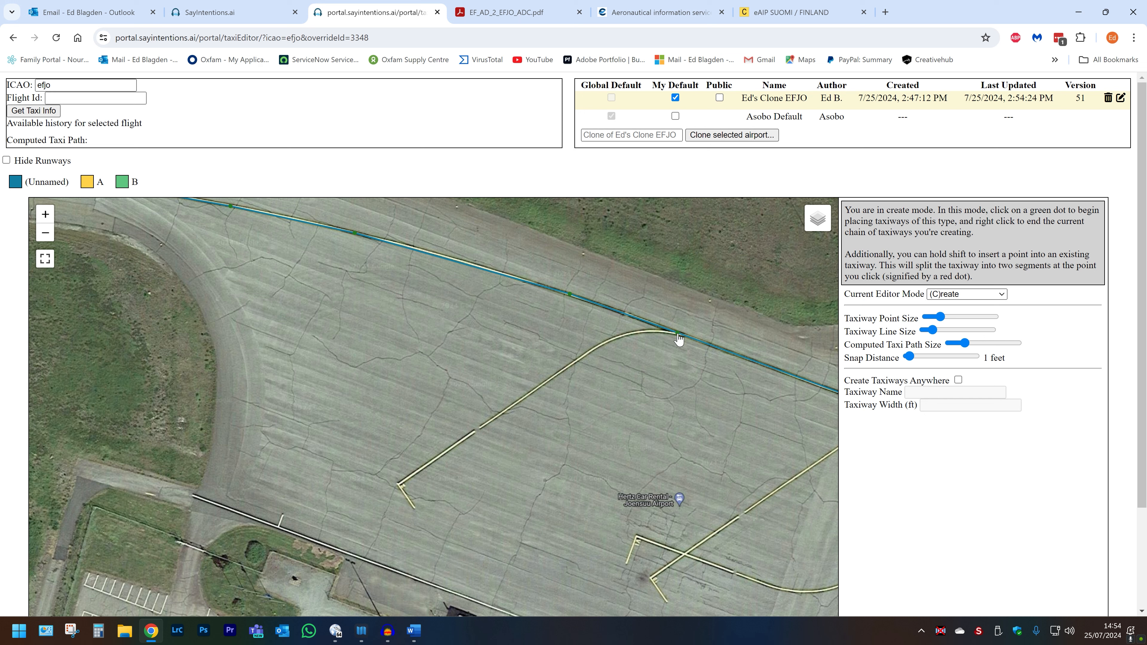
click(637, 334)
click(586, 355)
click(399, 484)
right_click(400, 487)
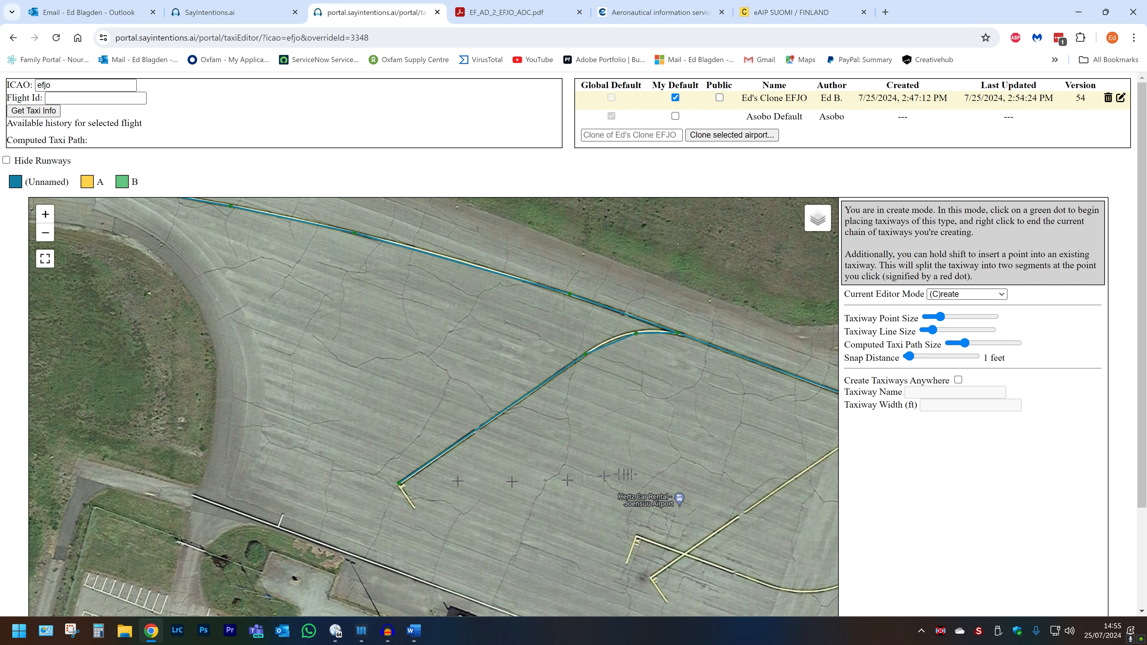
Step: Draw an unnamed taxilane from taxiway A's runway junction south around the painted curve and west to the apron line
drag(641, 472, 409, 461)
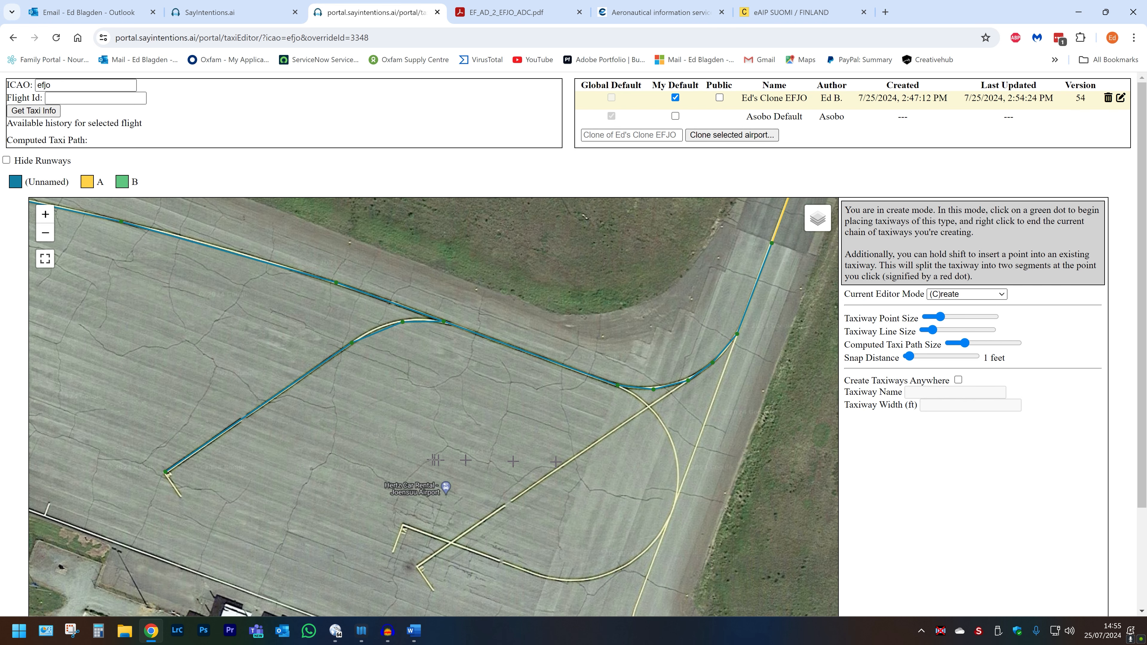
click(688, 381)
click(618, 386)
click(648, 408)
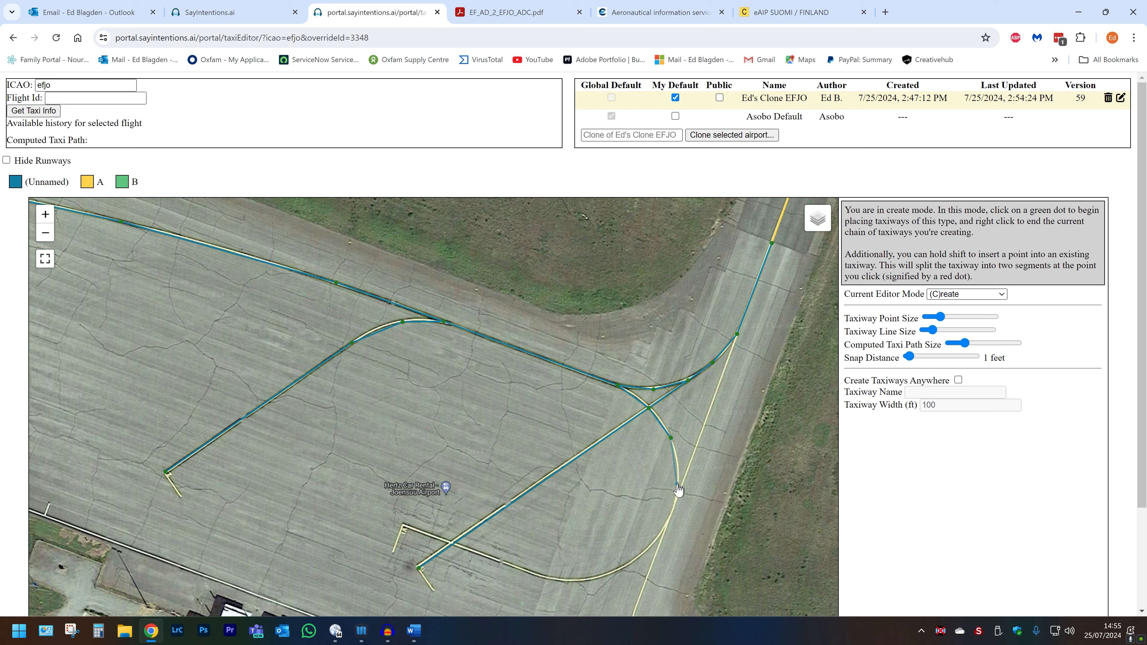
click(678, 473)
click(672, 511)
click(652, 543)
click(610, 573)
click(564, 583)
click(522, 570)
click(403, 525)
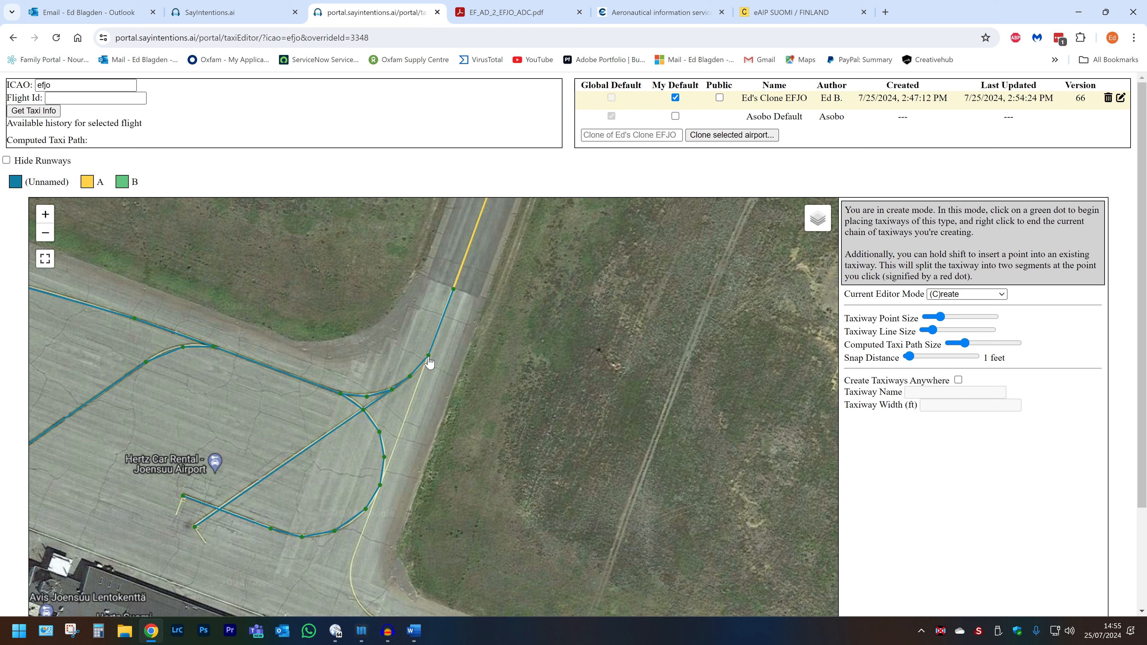
Step: Draw an unnamed taxilane from the eastern connector straight south along the painted centreline toward the southern apron
click(429, 356)
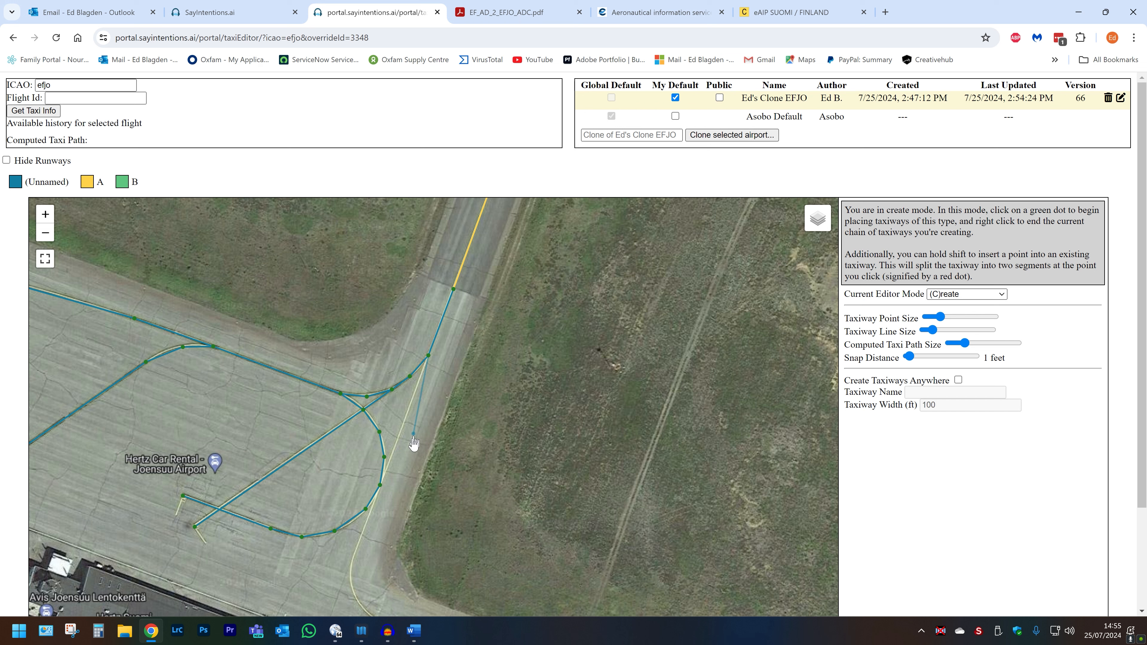
click(380, 486)
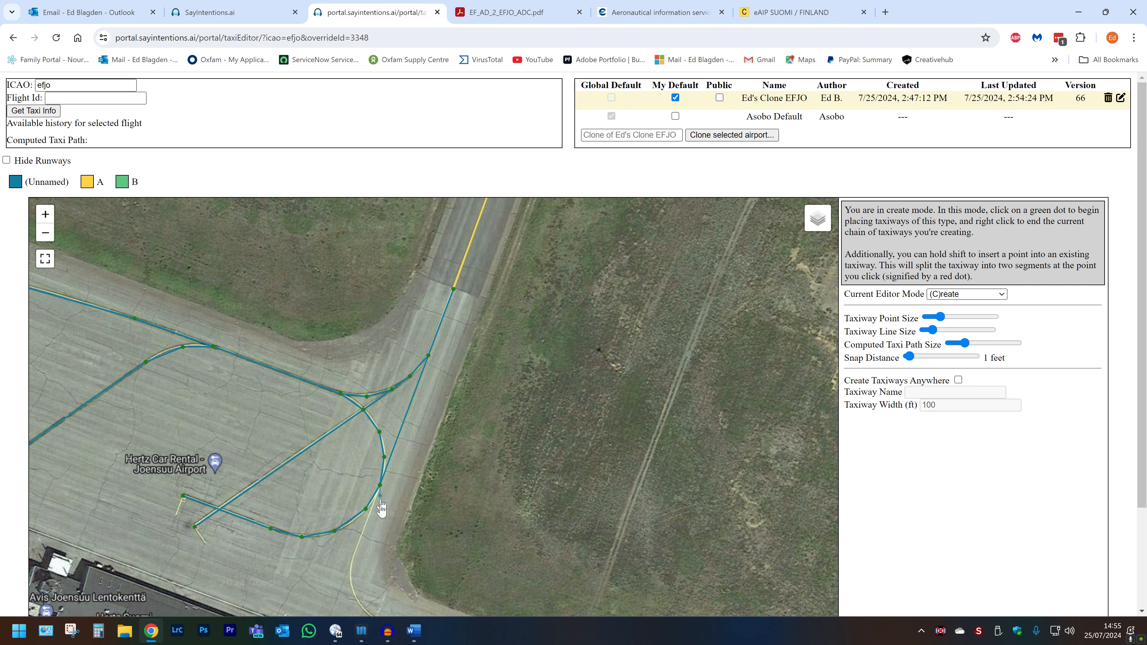
click(354, 557)
drag(354, 562, 305, 250)
click(303, 270)
click(312, 294)
click(342, 316)
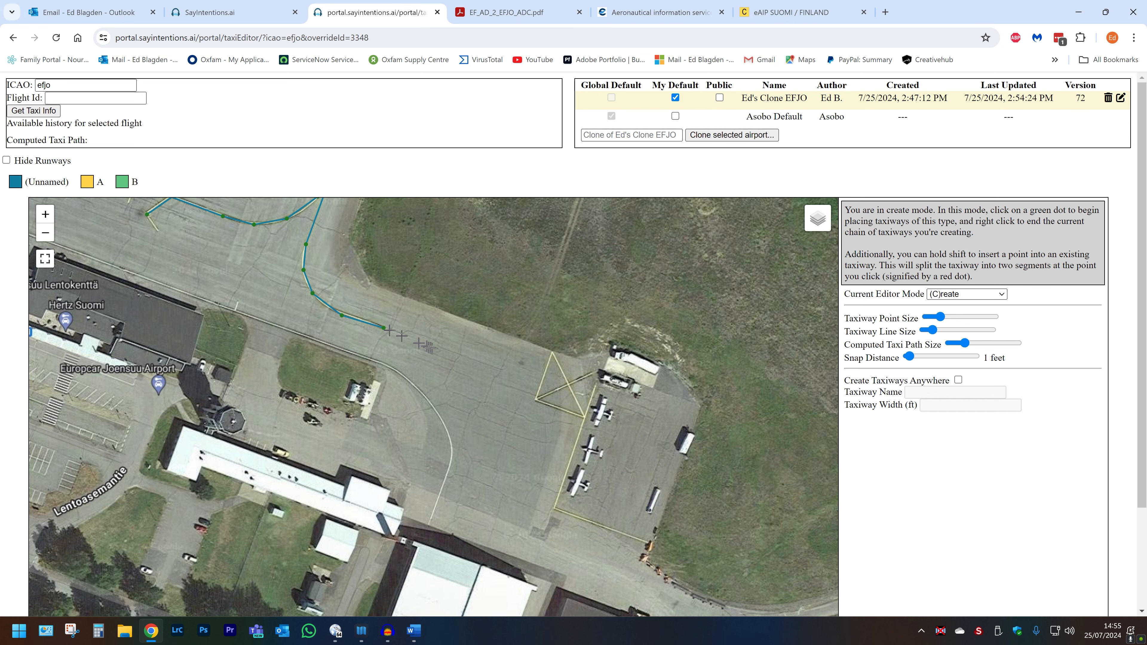
Step: Add a short taxiway B stub running south from B's western corner along the old runway
drag(437, 306, 649, 338)
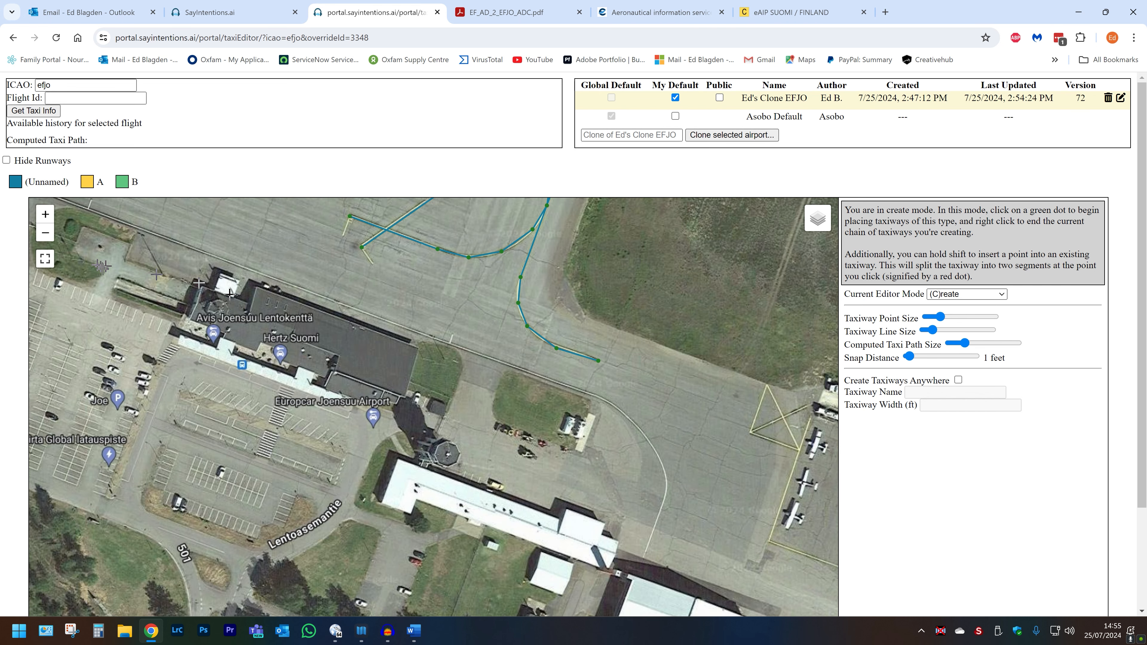
scroll(103, 264, down, 1)
drag(102, 264, 575, 334)
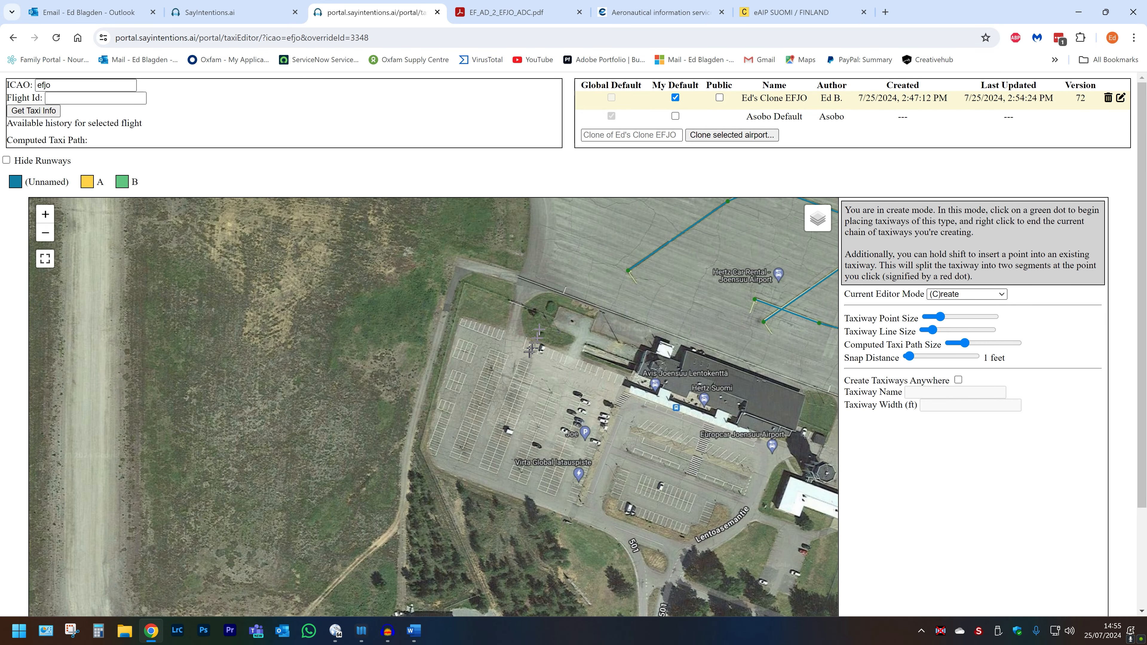
scroll(575, 258, down, 1)
drag(575, 257, 664, 398)
scroll(489, 232, down, 1)
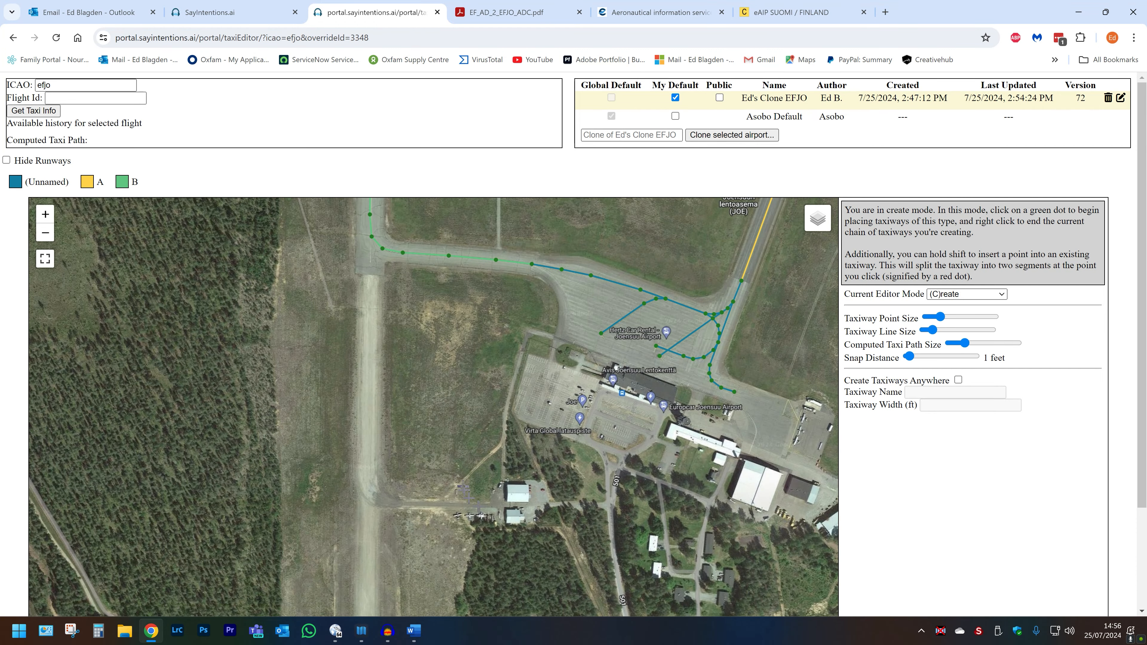
drag(484, 495, 461, 433)
scroll(460, 434, up, 2)
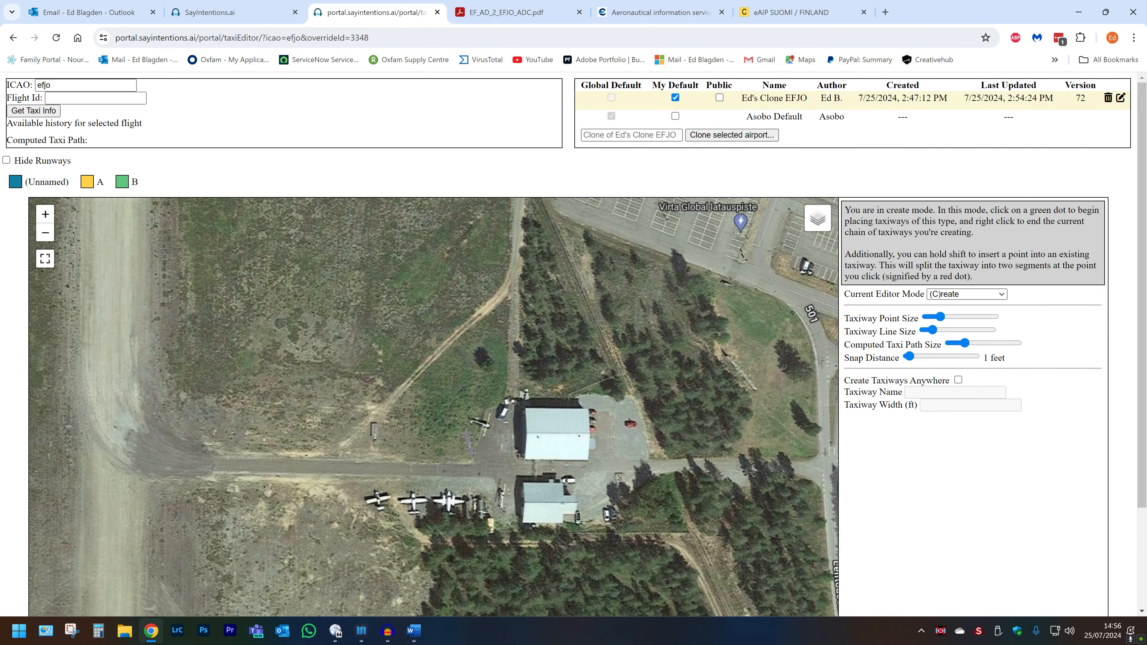
scroll(487, 456, down, 1)
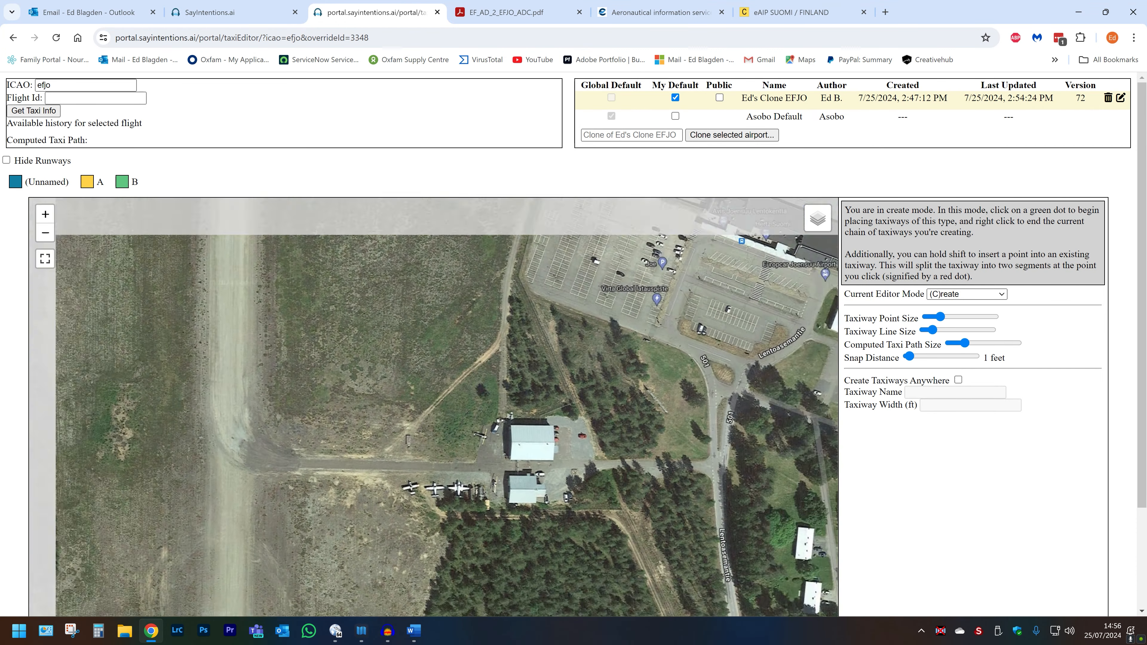
drag(335, 336, 426, 533)
drag(363, 316, 427, 500)
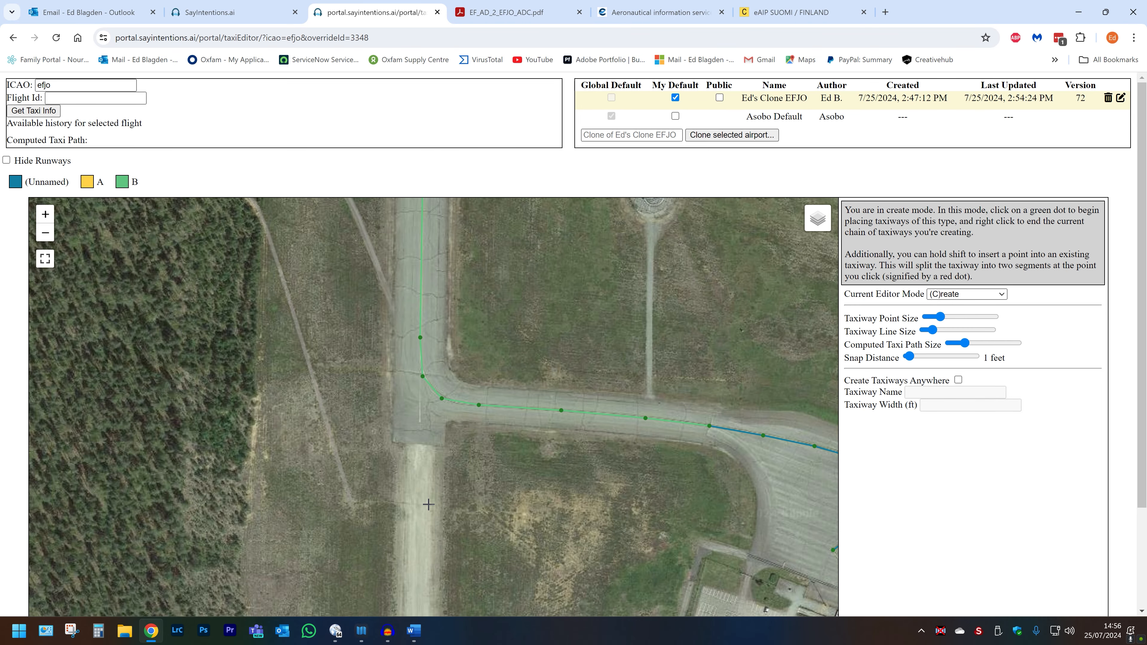
scroll(414, 418, up, 2)
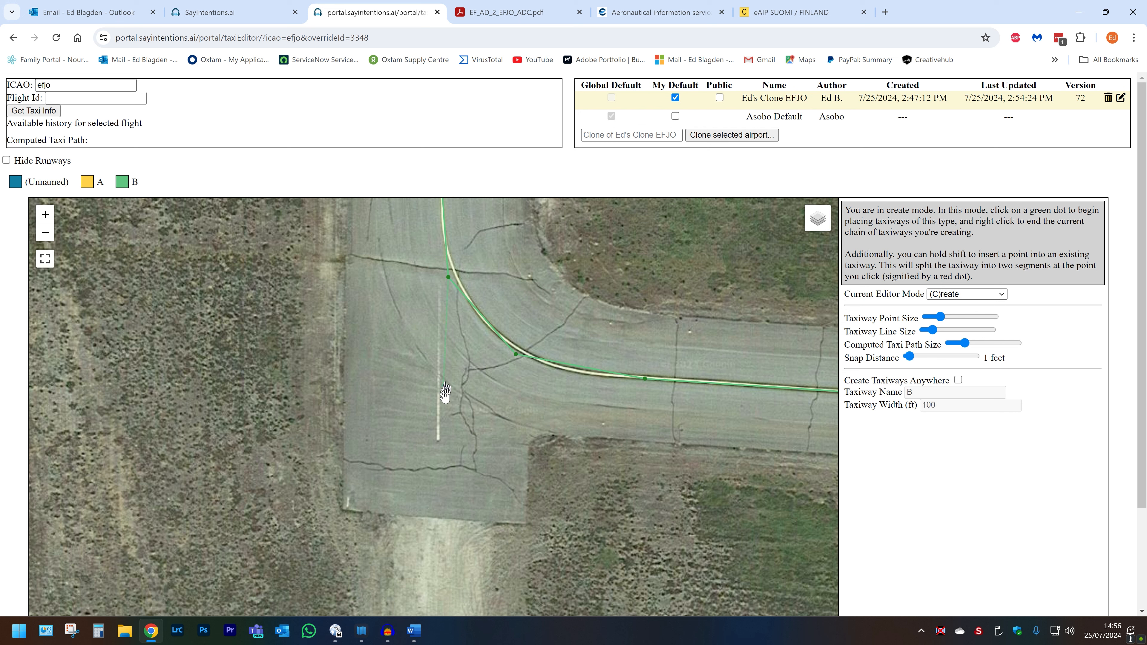
right_click(439, 439)
Step: Select the new stub and clear its taxiway name so it becomes unnamed
key(s)
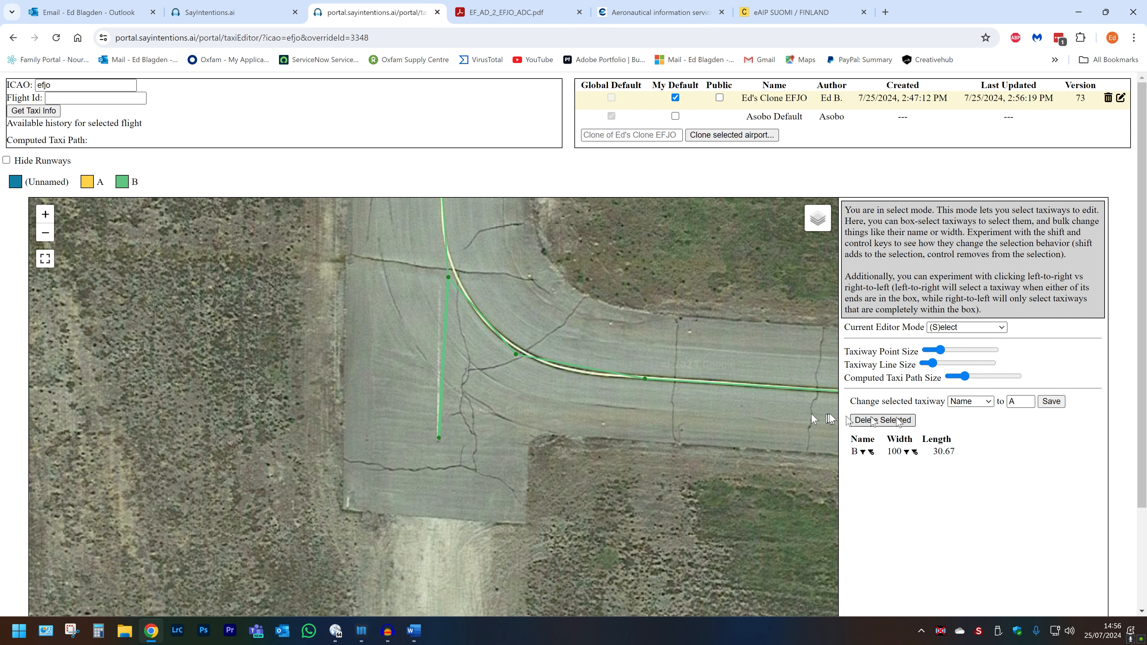
double_click(1009, 401)
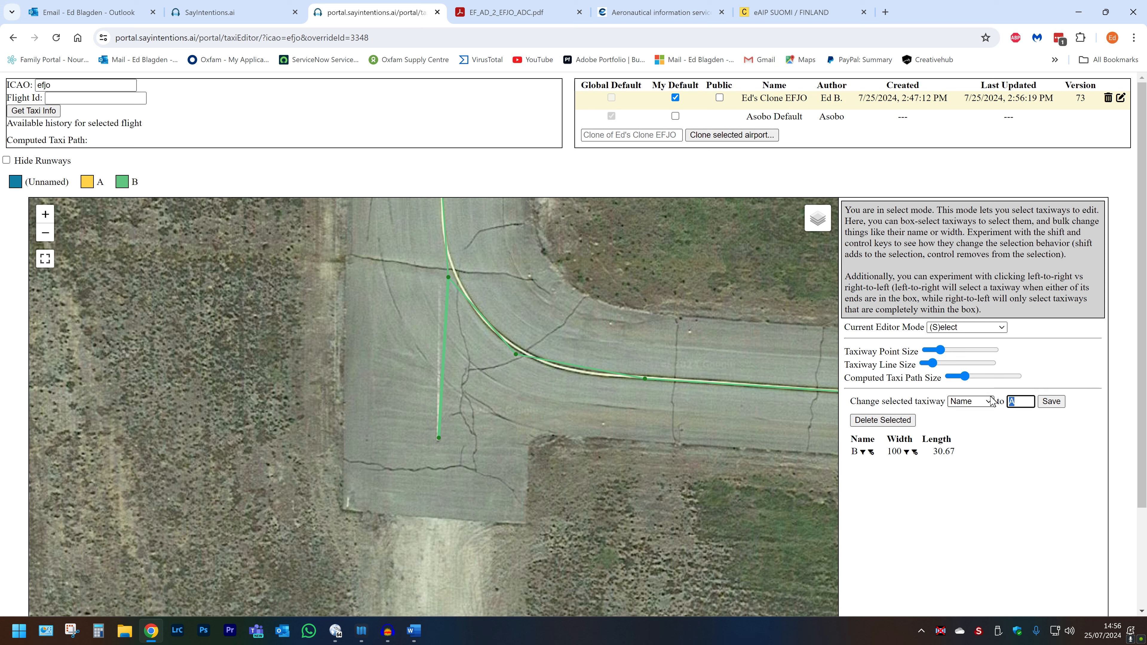
key(BackSpace)
click(1051, 401)
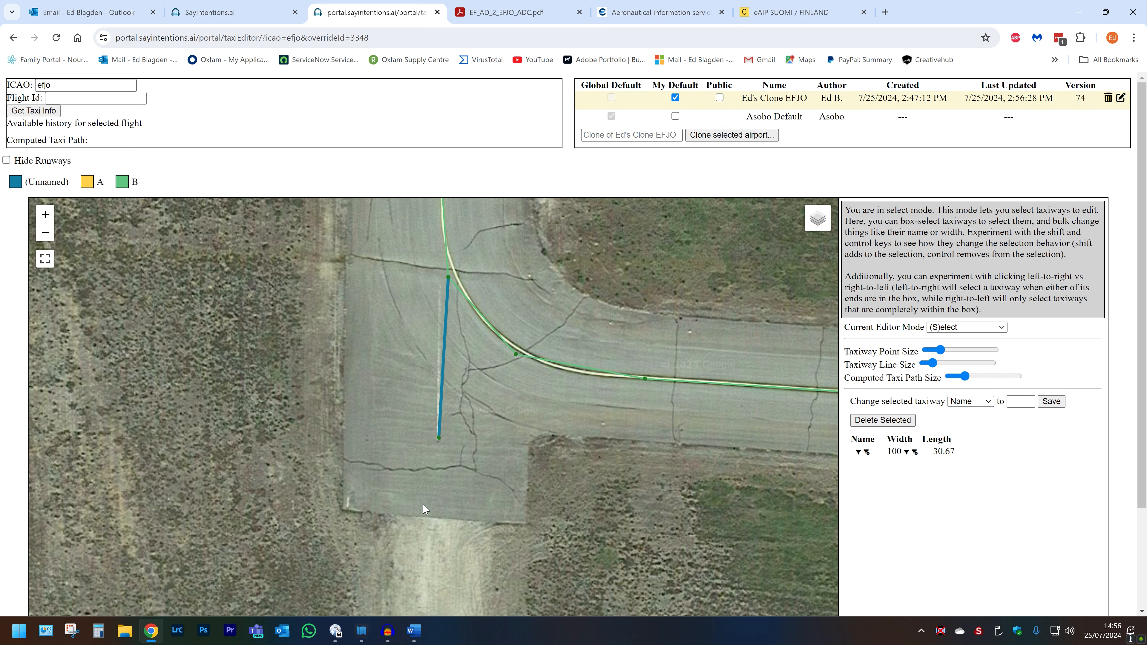
Step: Extend the unnamed stub south along the old runway and east to the hangar apron, then end the chain
scroll(432, 464, down, 1)
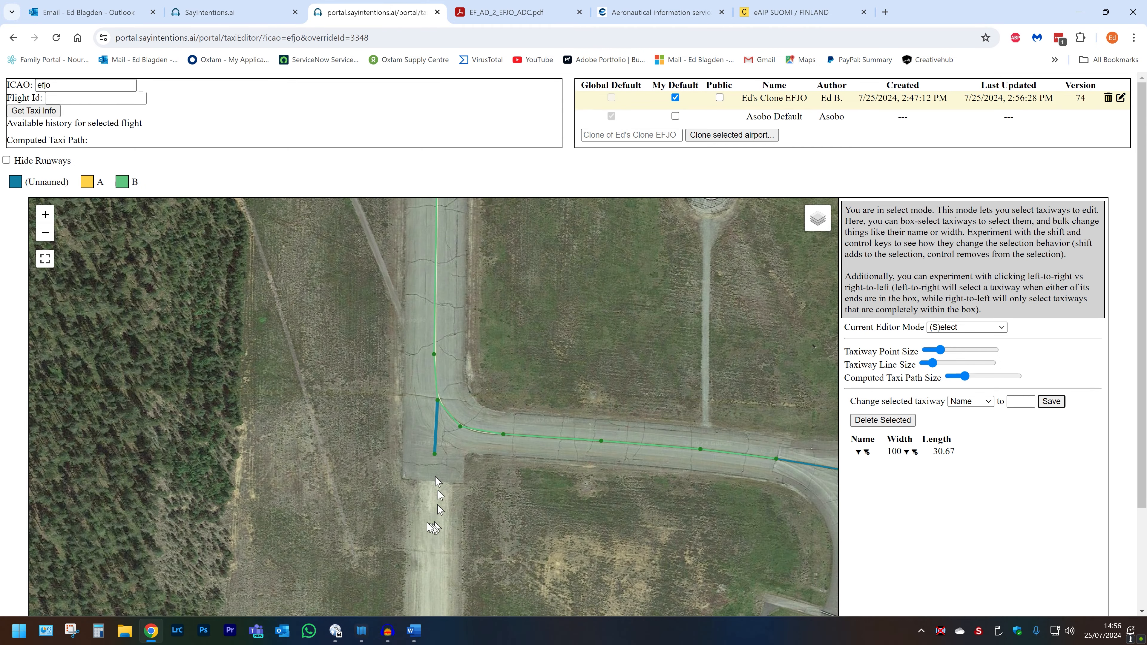
click(402, 527)
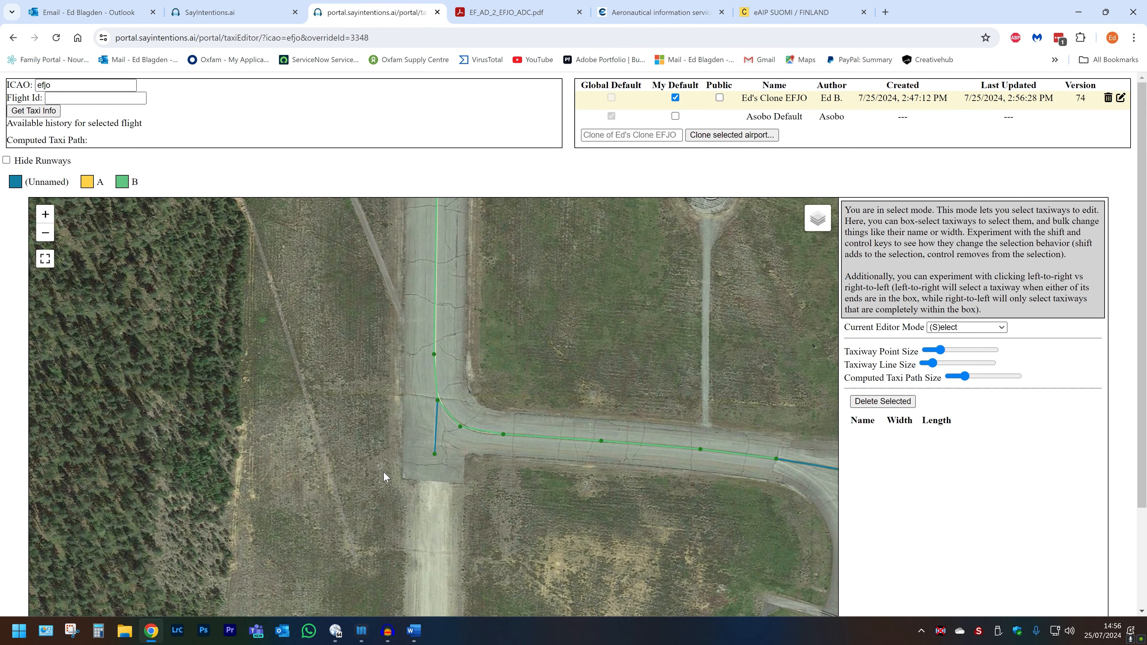
key(c)
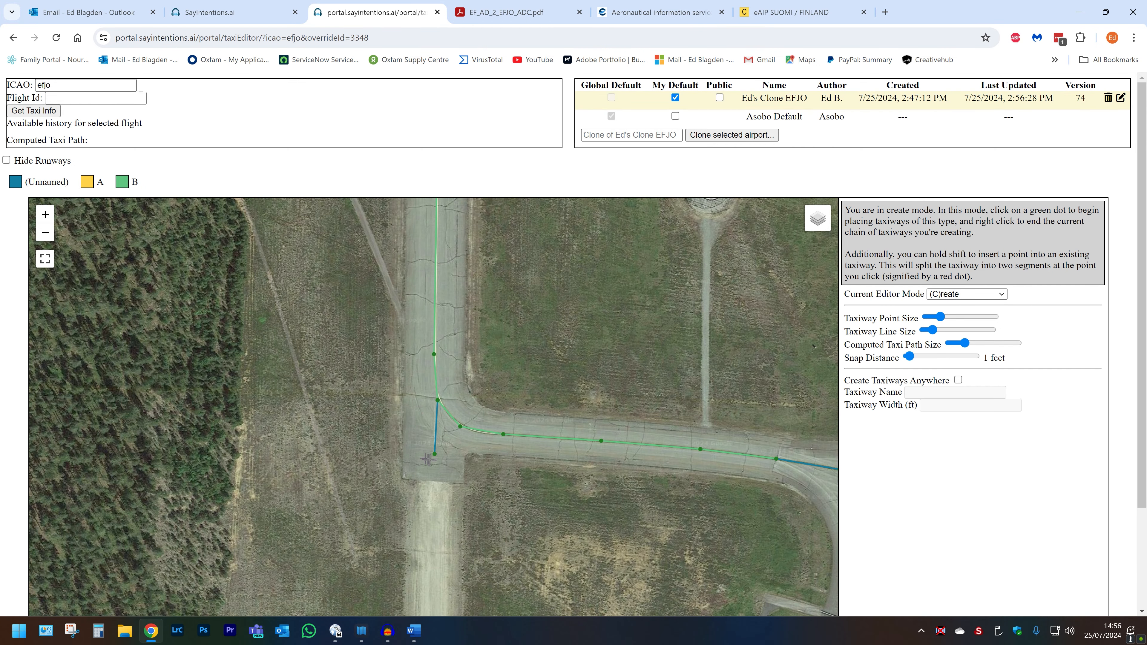
drag(435, 453, 433, 482)
drag(415, 476, 424, 312)
click(425, 311)
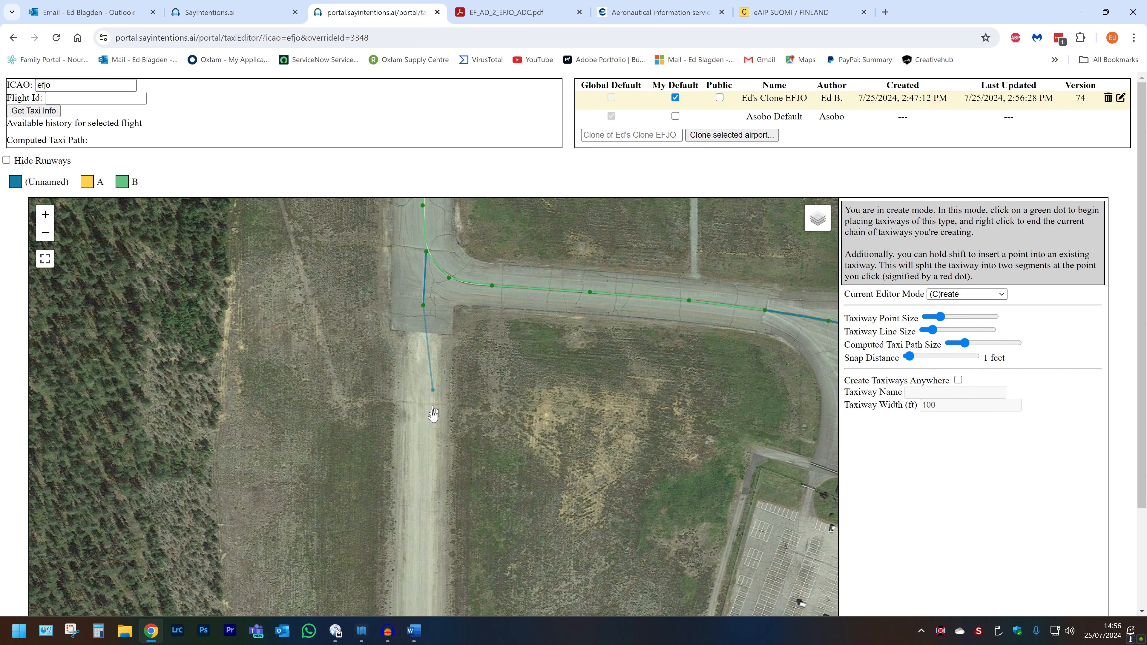
drag(417, 558, 402, 336)
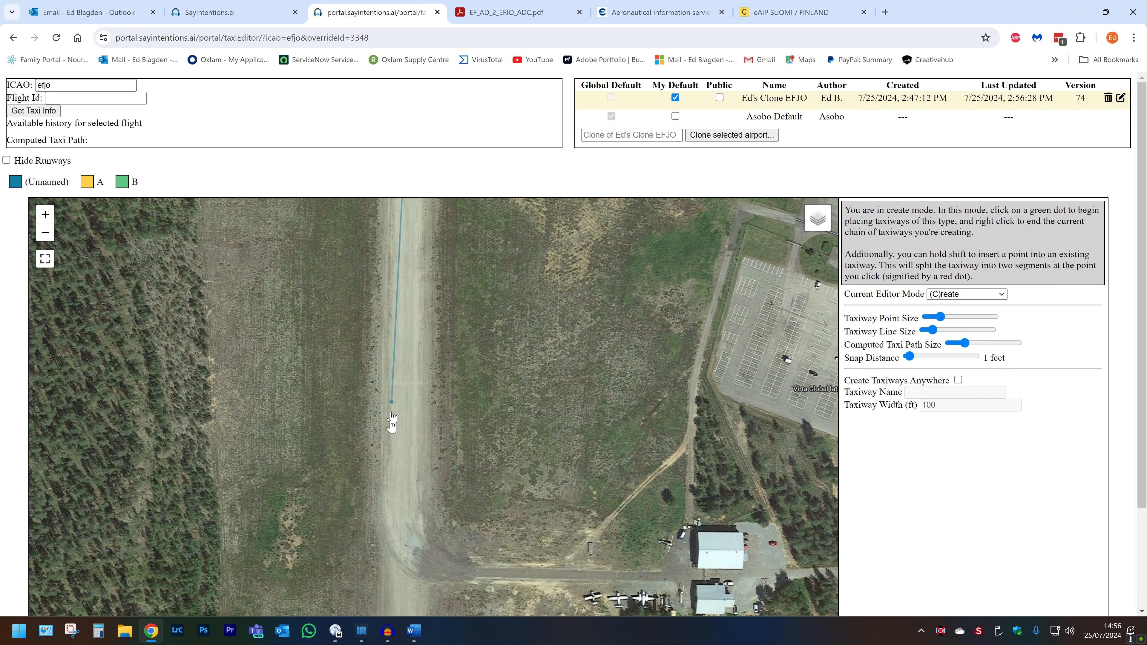
click(401, 519)
click(412, 549)
click(440, 568)
click(473, 574)
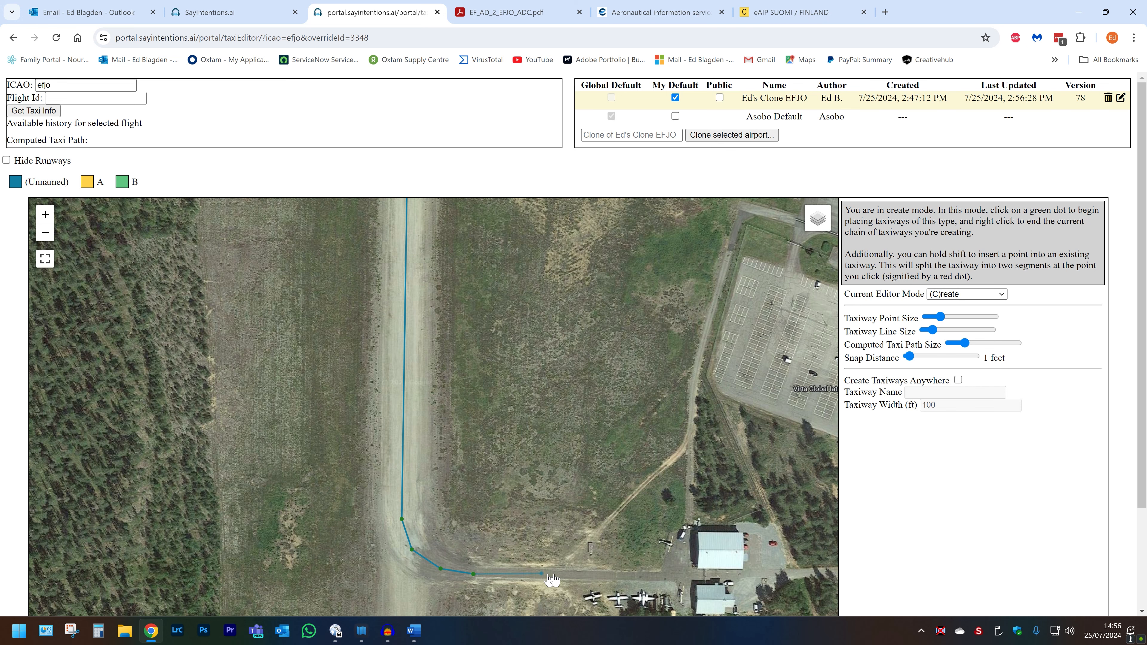
click(675, 574)
right_click(675, 580)
Step: Switch to view mode and review the whole taxiway network around the runway and aprons
scroll(616, 554, down, 1)
scroll(617, 525, down, 2)
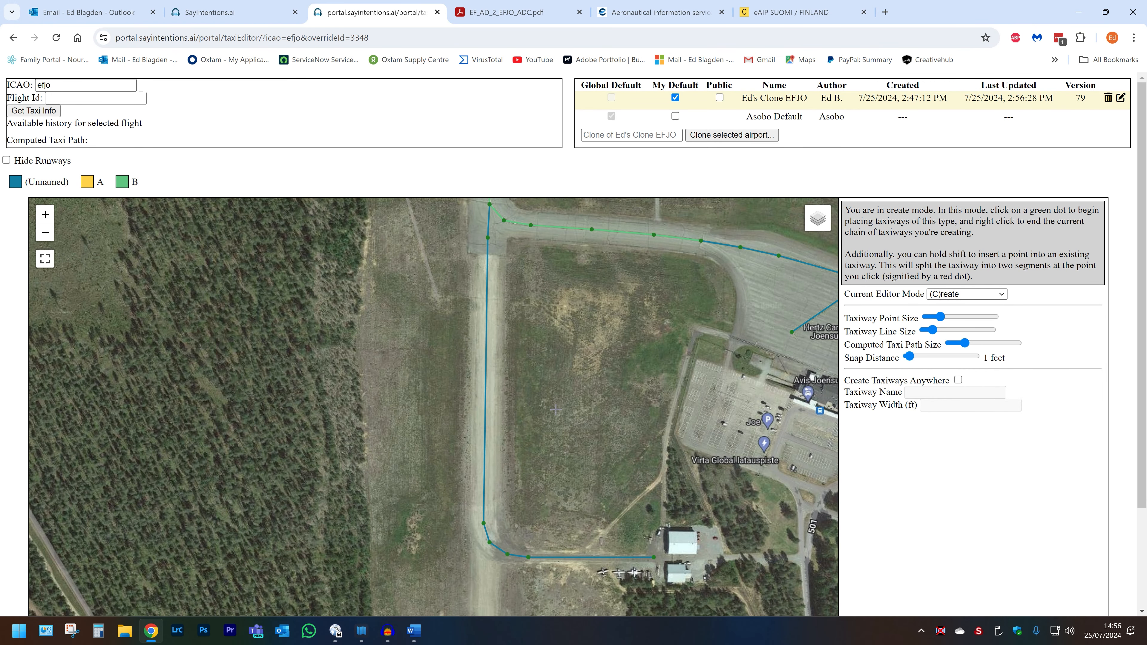
scroll(581, 310, down, 3)
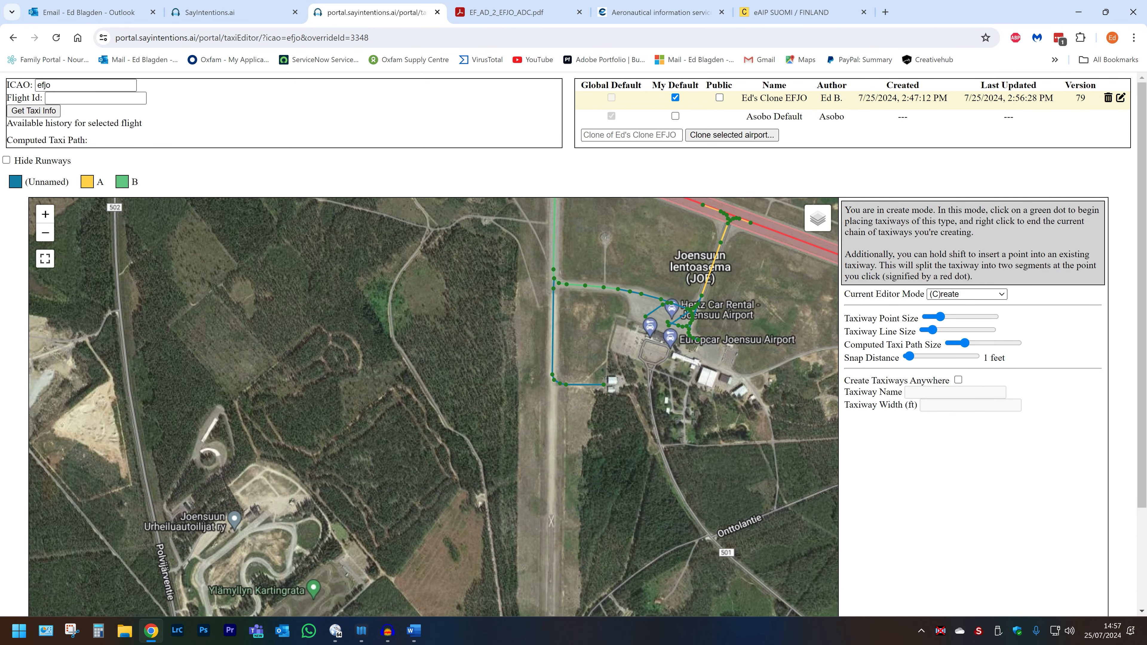
key(v)
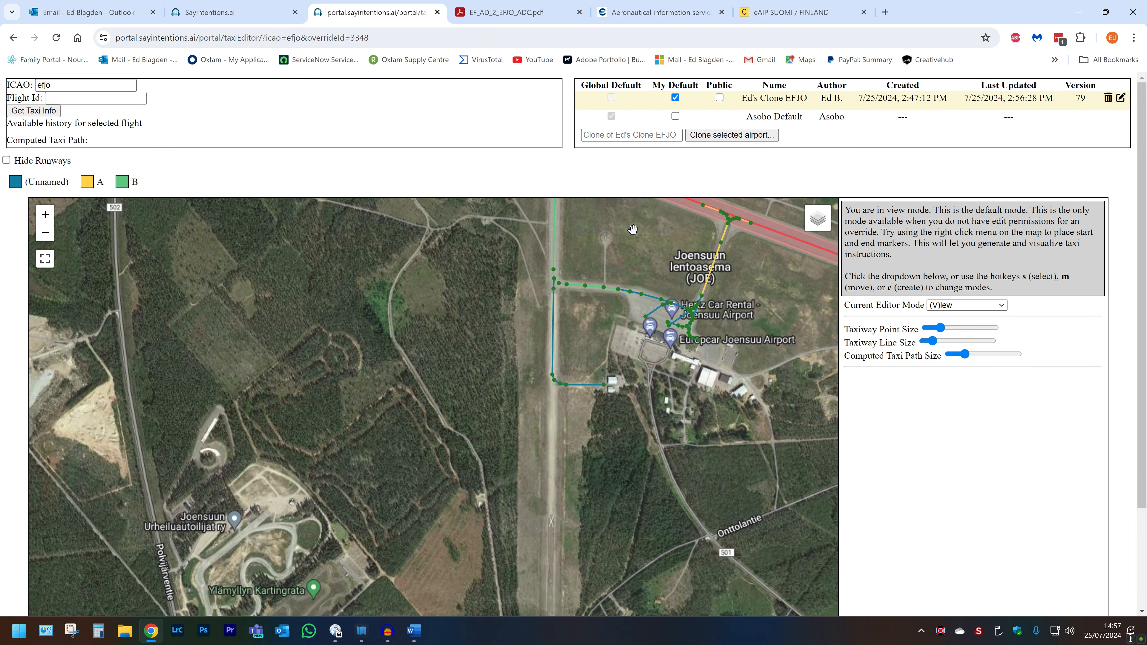
drag(632, 230, 484, 400)
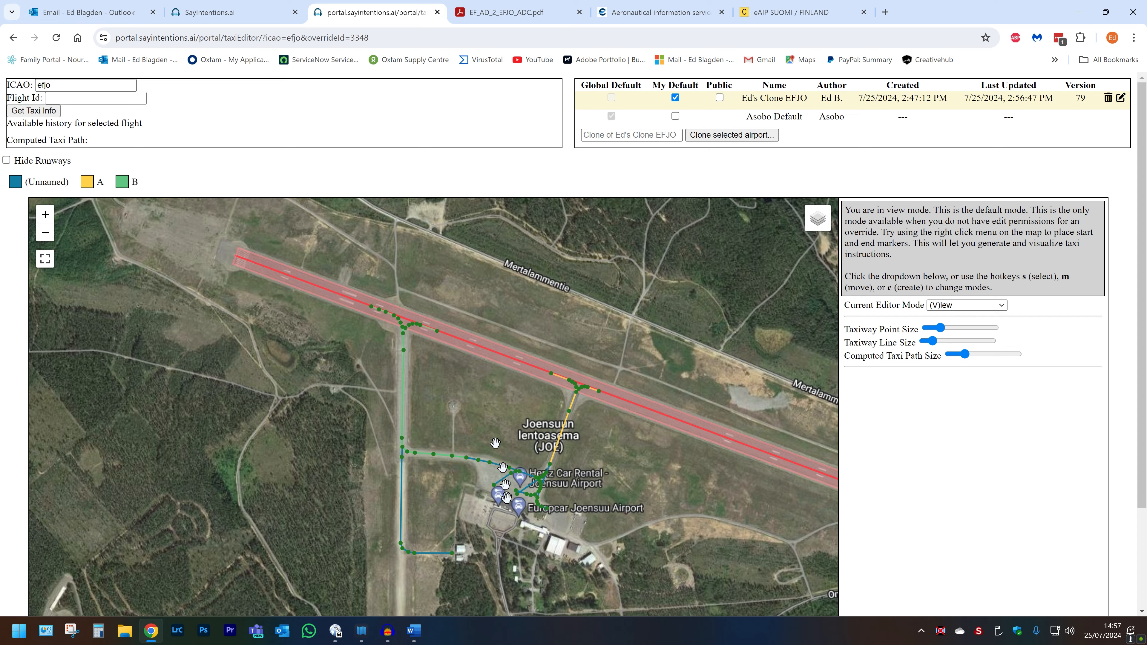
scroll(506, 492, up, 3)
scroll(510, 493, up, 3)
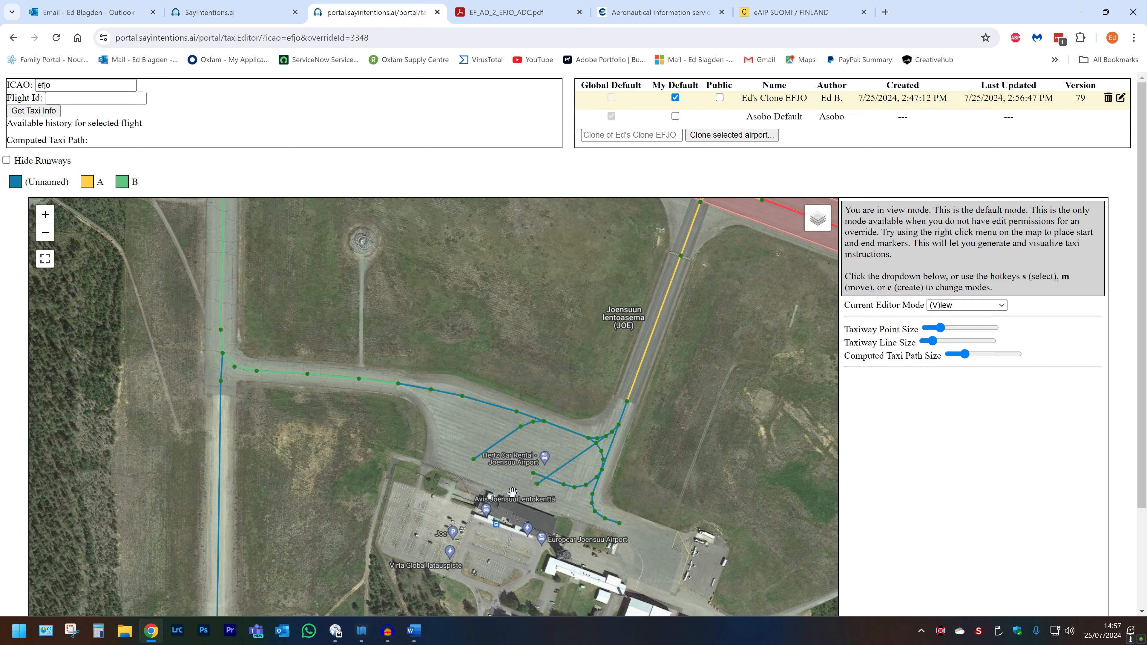
scroll(516, 492, down, 3)
scroll(516, 492, down, 1)
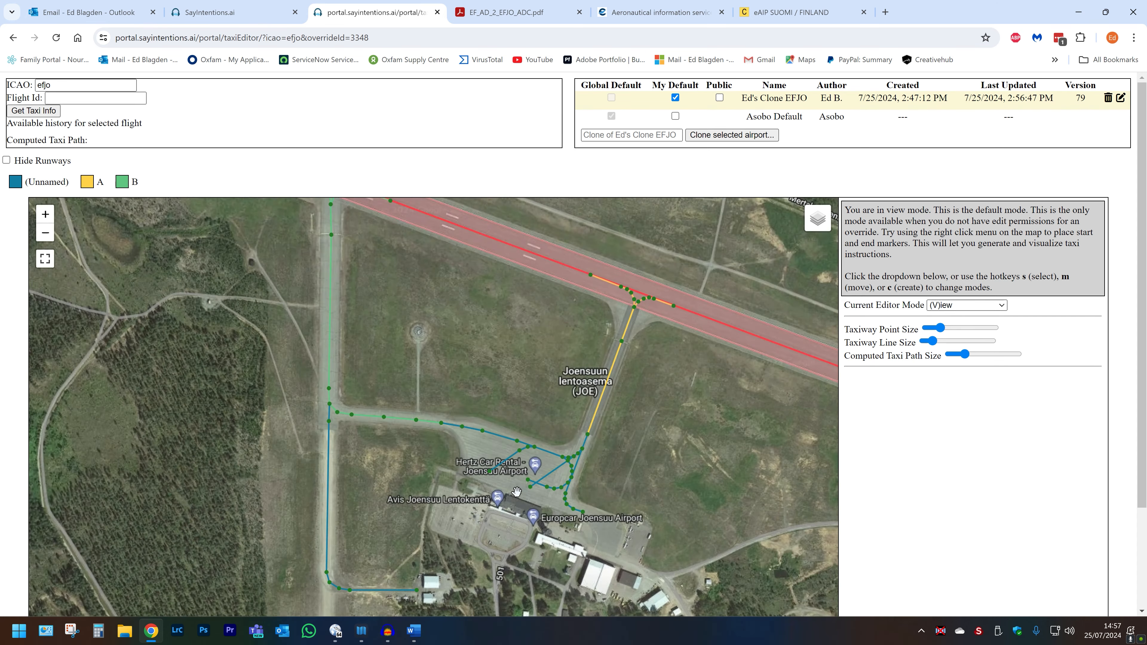
drag(438, 304, 486, 336)
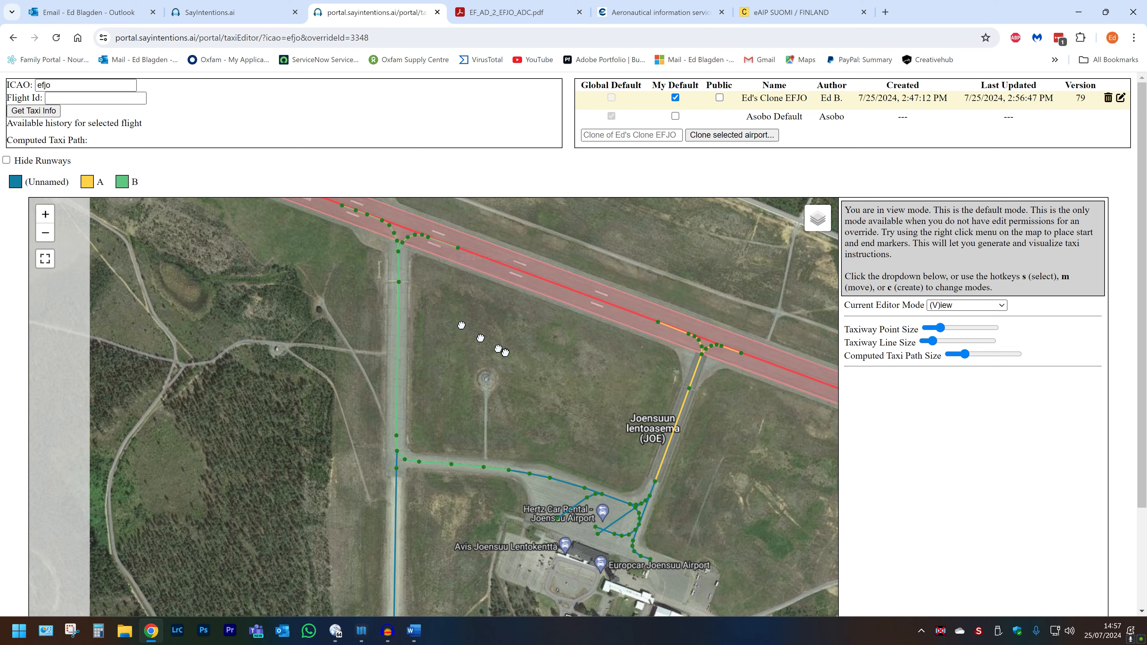
drag(346, 275, 309, 226)
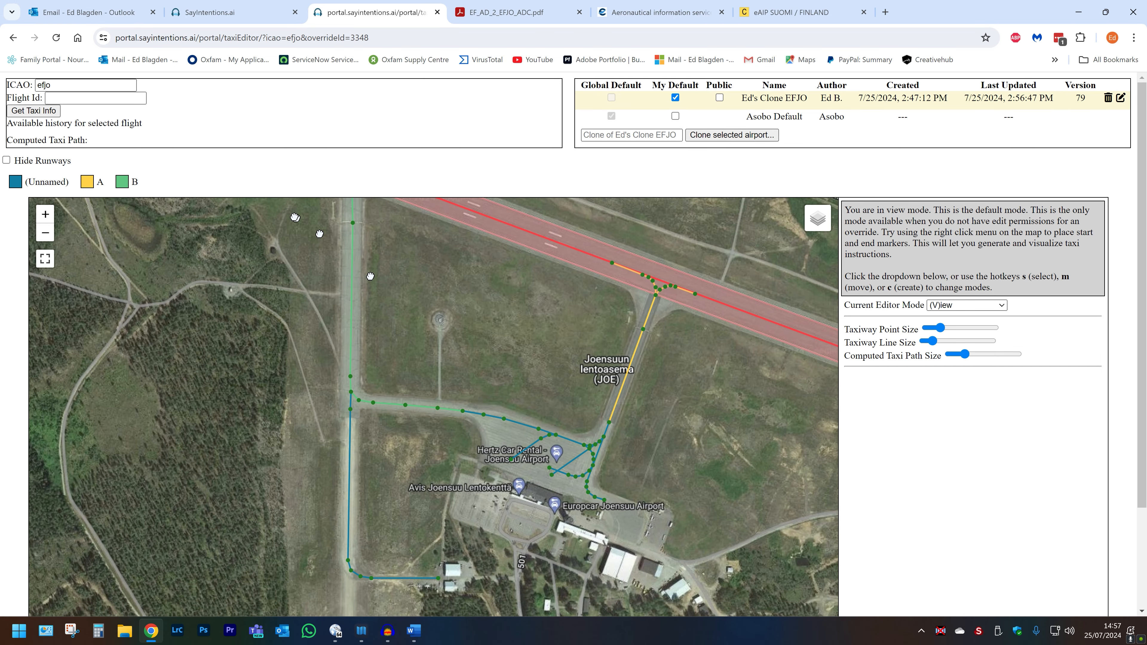
scroll(487, 317, down, 1)
drag(487, 317, 550, 338)
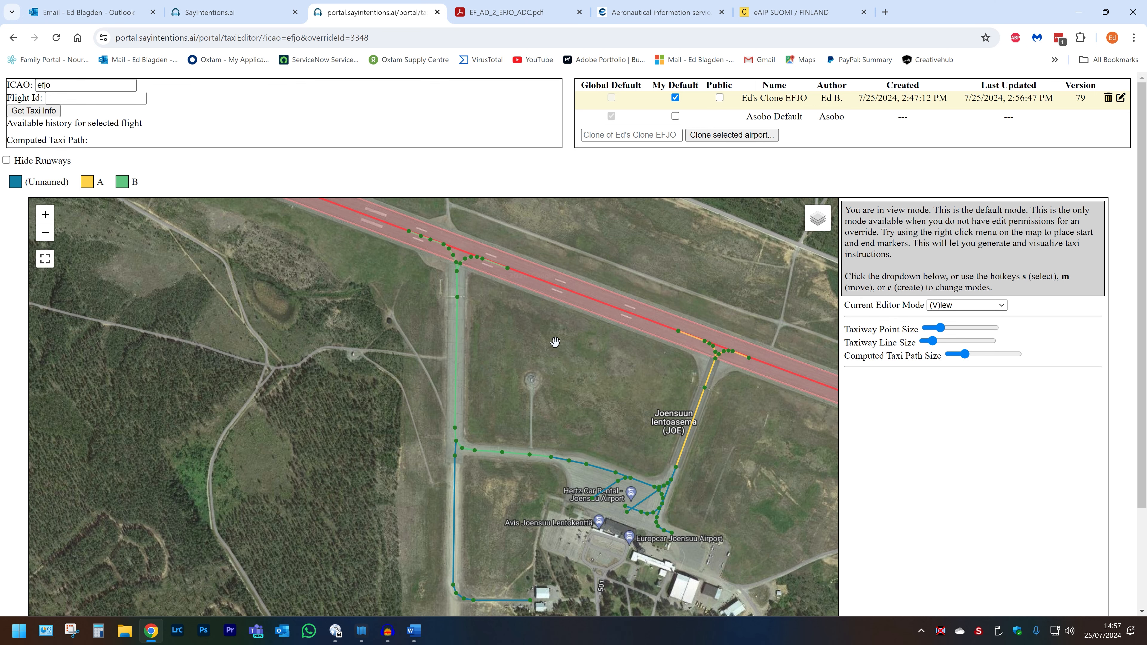
scroll(540, 336, down, 1)
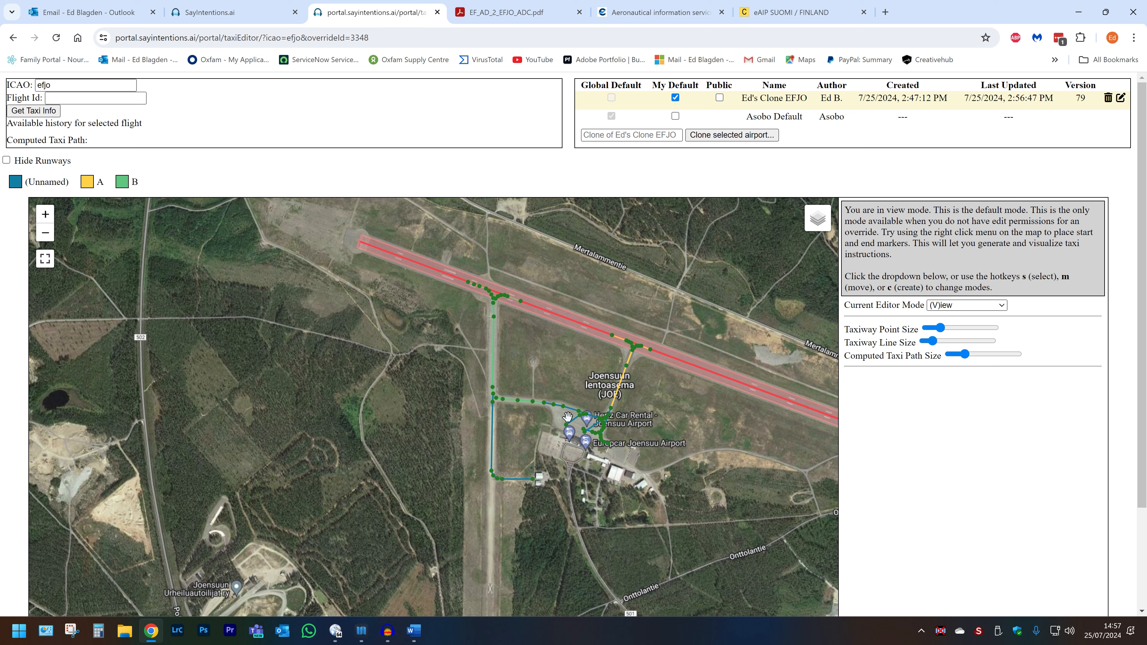
Step: Test taxi routing by placing a start point on the main apron and an end point at taxiway B's runway junction
right_click(581, 426)
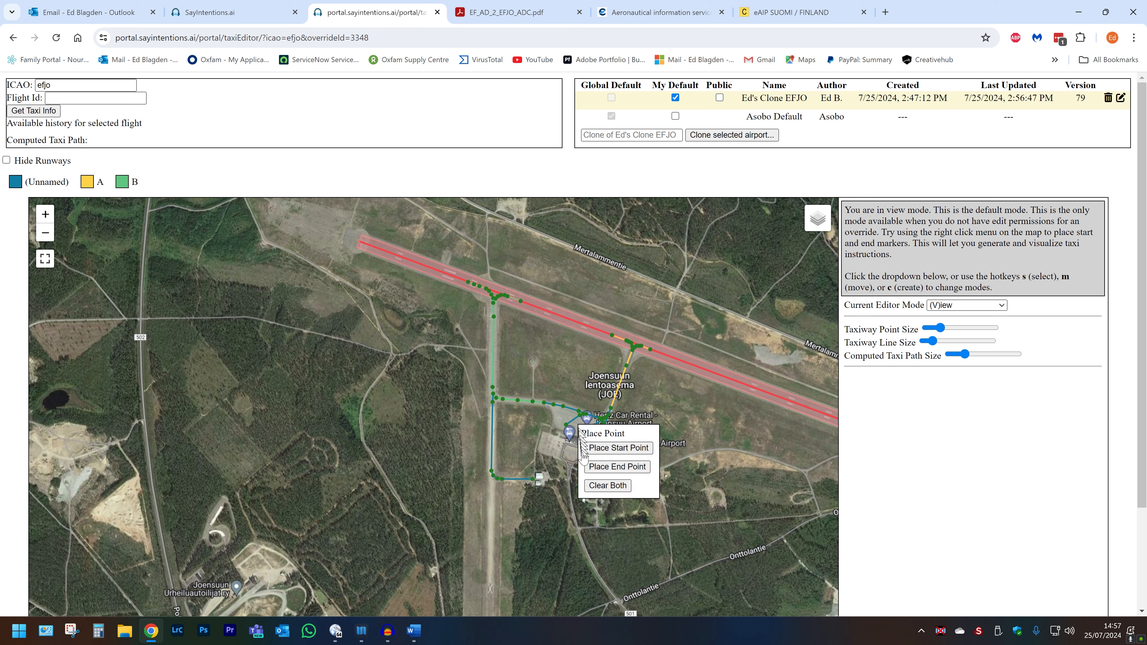
click(595, 445)
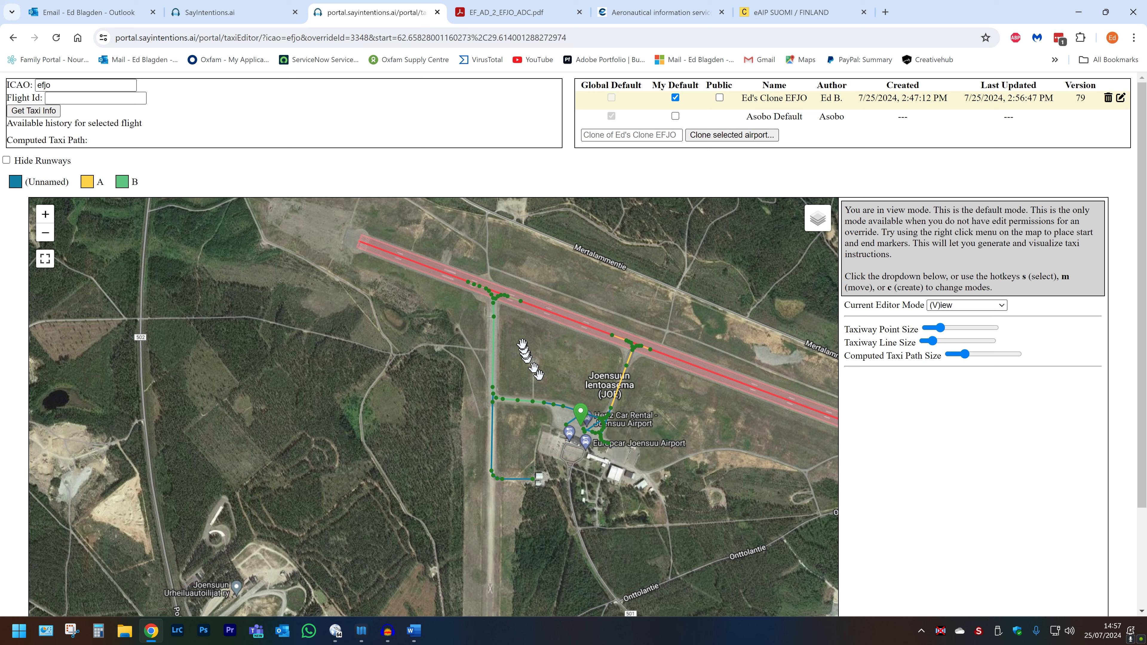
right_click(495, 309)
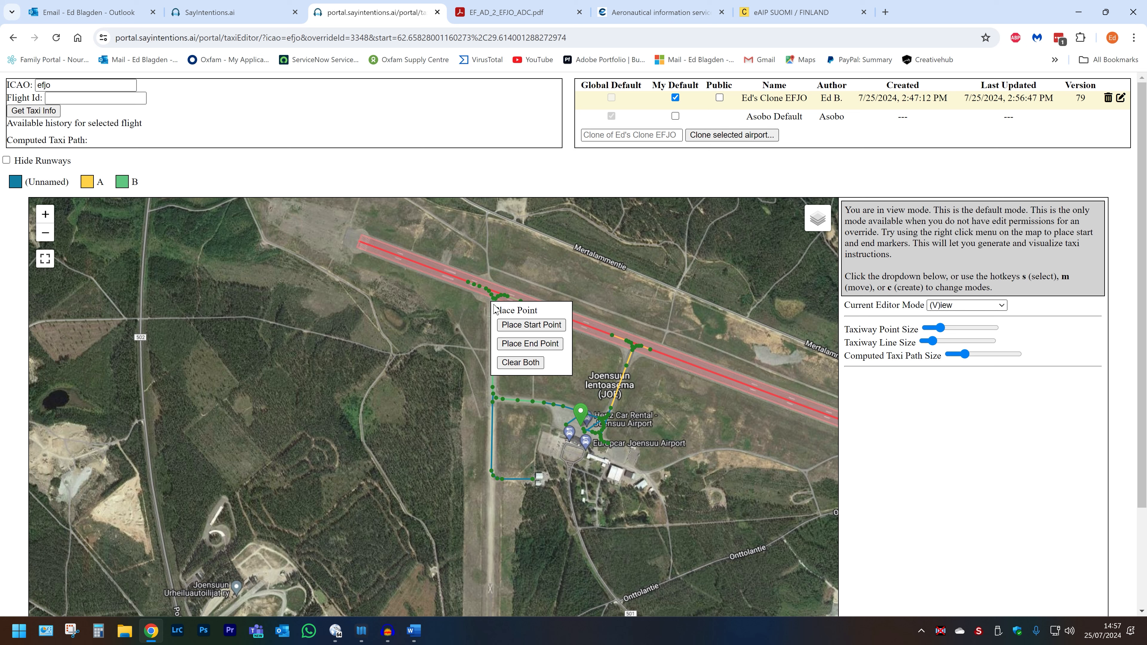
click(514, 342)
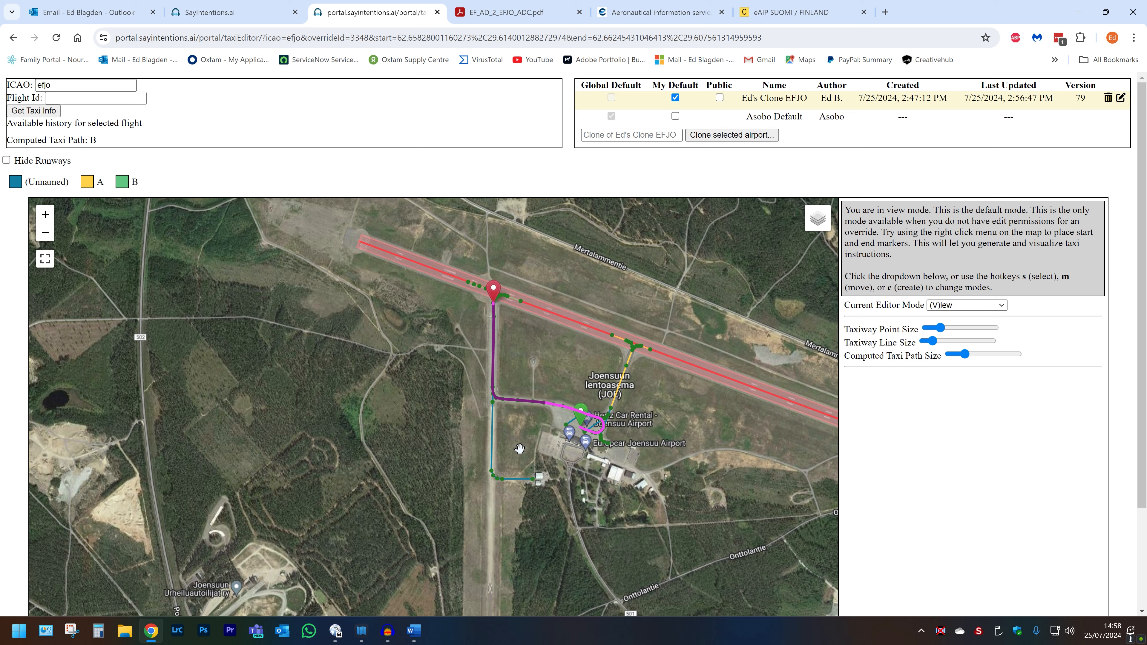
Step: Retest the route by moving the start point to the hangar apron, then to the eastern apron
right_click(540, 481)
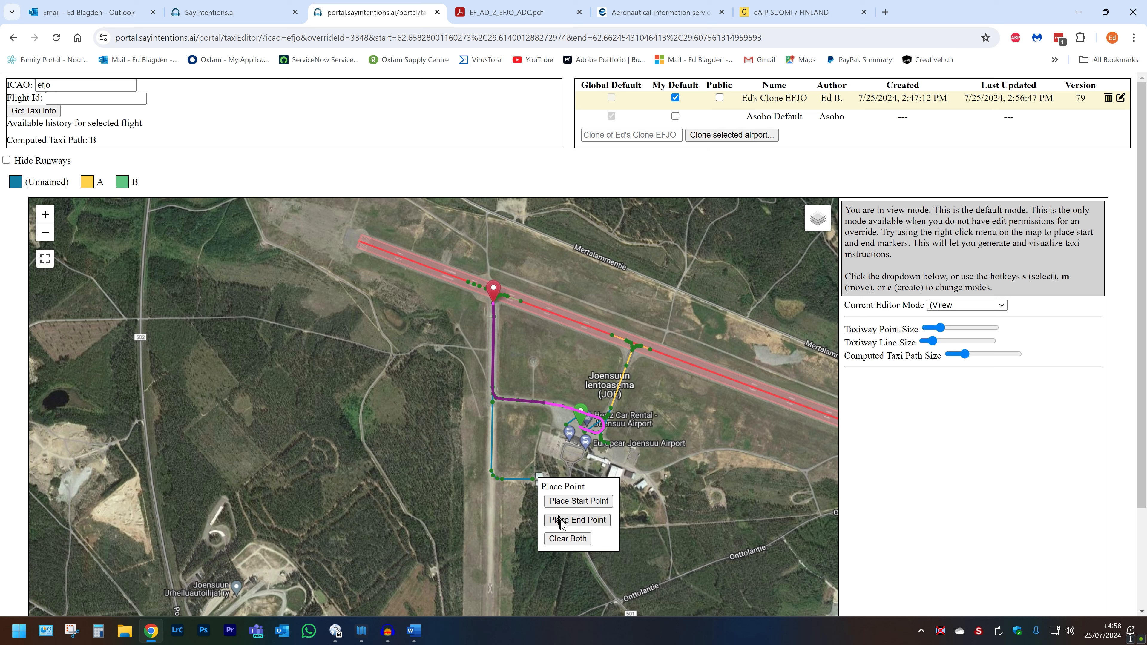
click(560, 500)
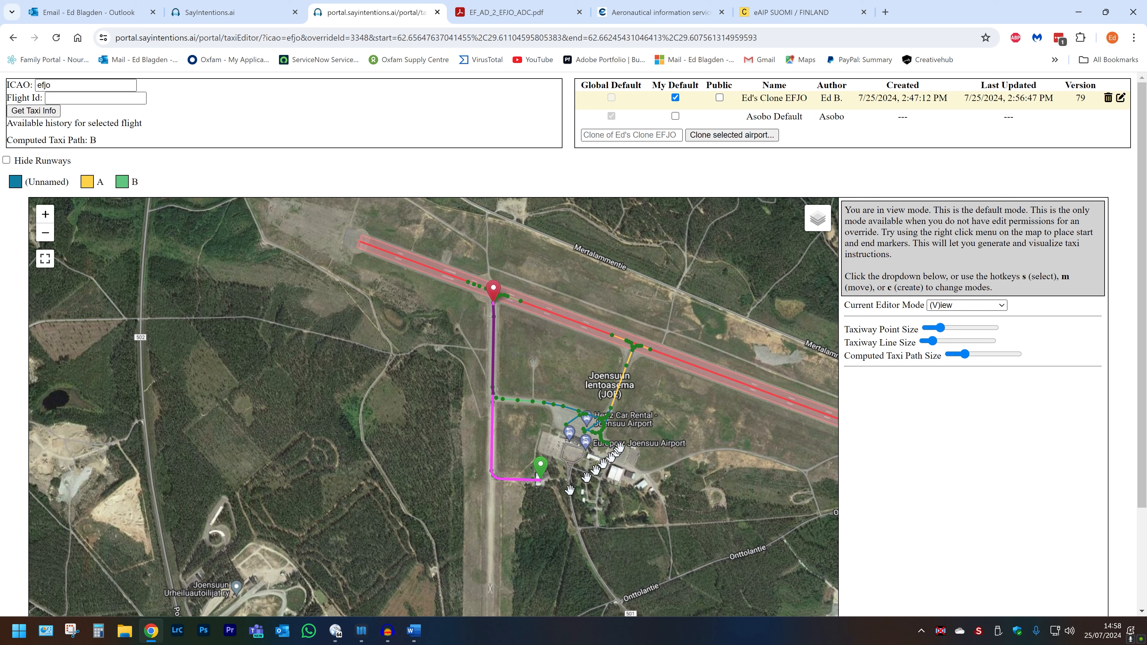
right_click(629, 458)
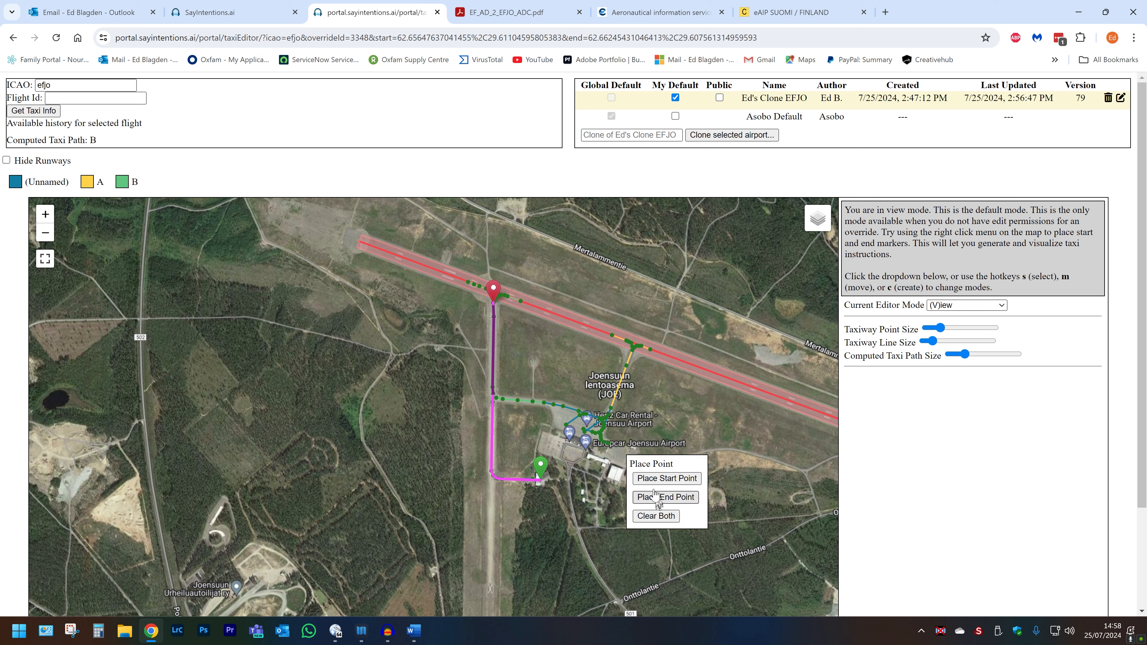
click(652, 478)
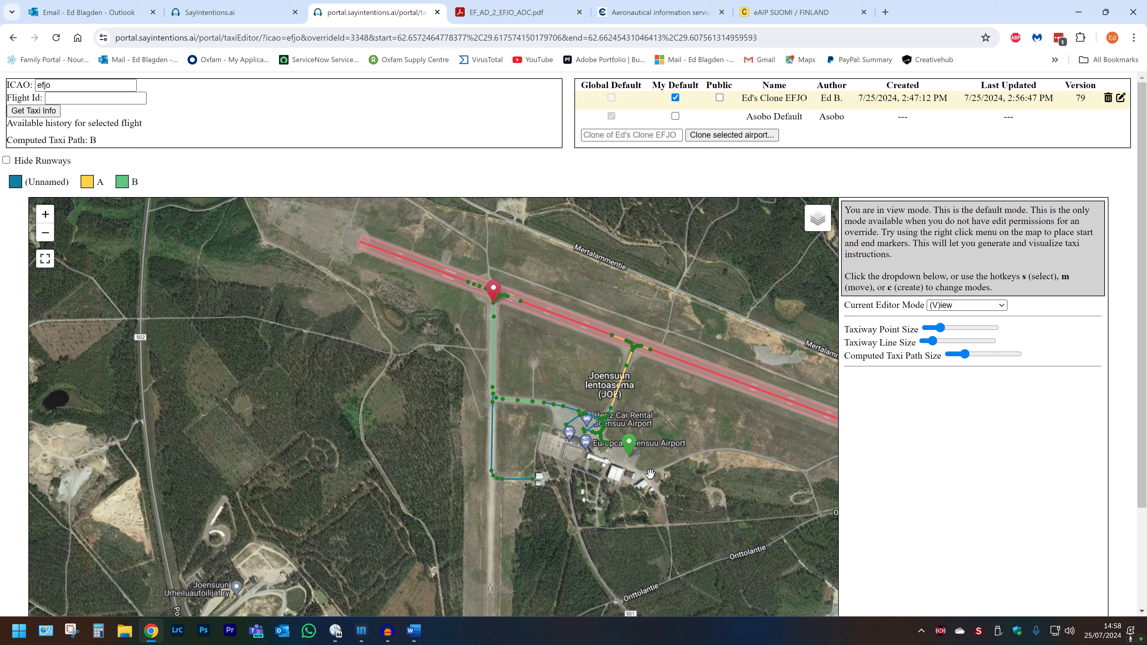
Step: Place the end point at the runway's western end to test that route, then clear both route markers
scroll(651, 473, down, 1)
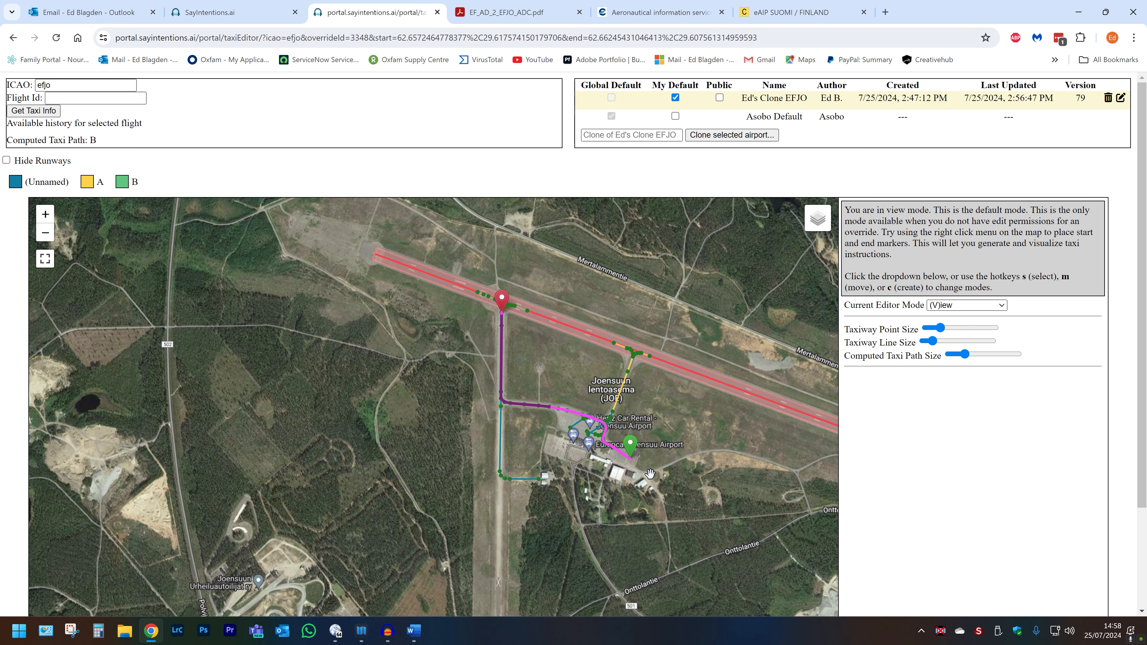
drag(441, 362, 412, 399)
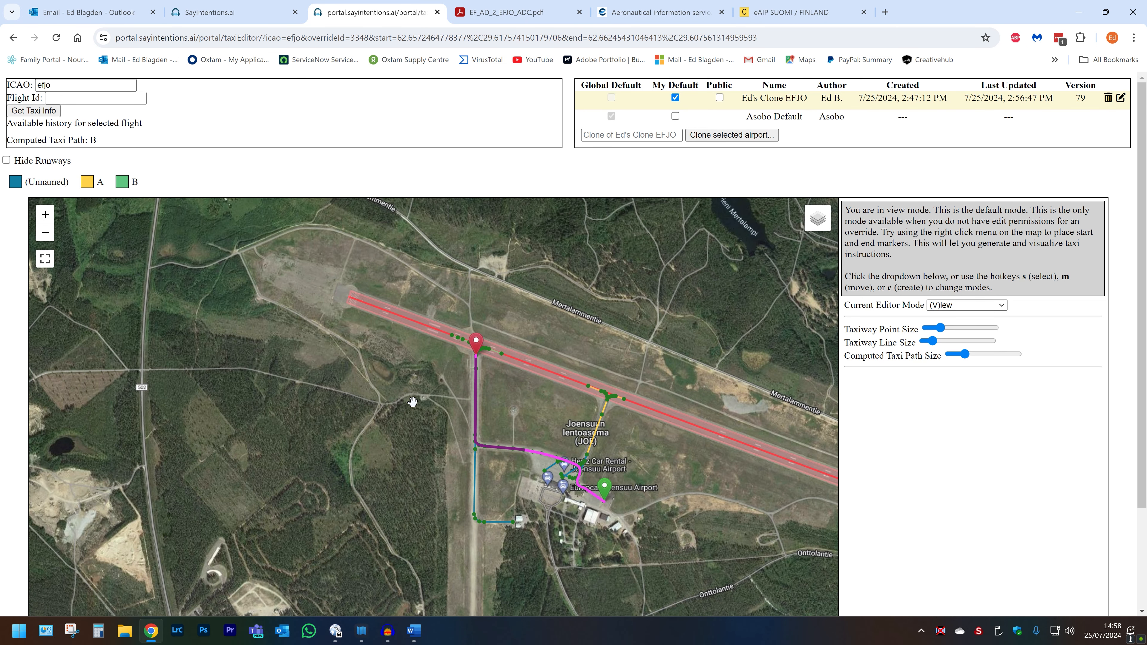
right_click(355, 309)
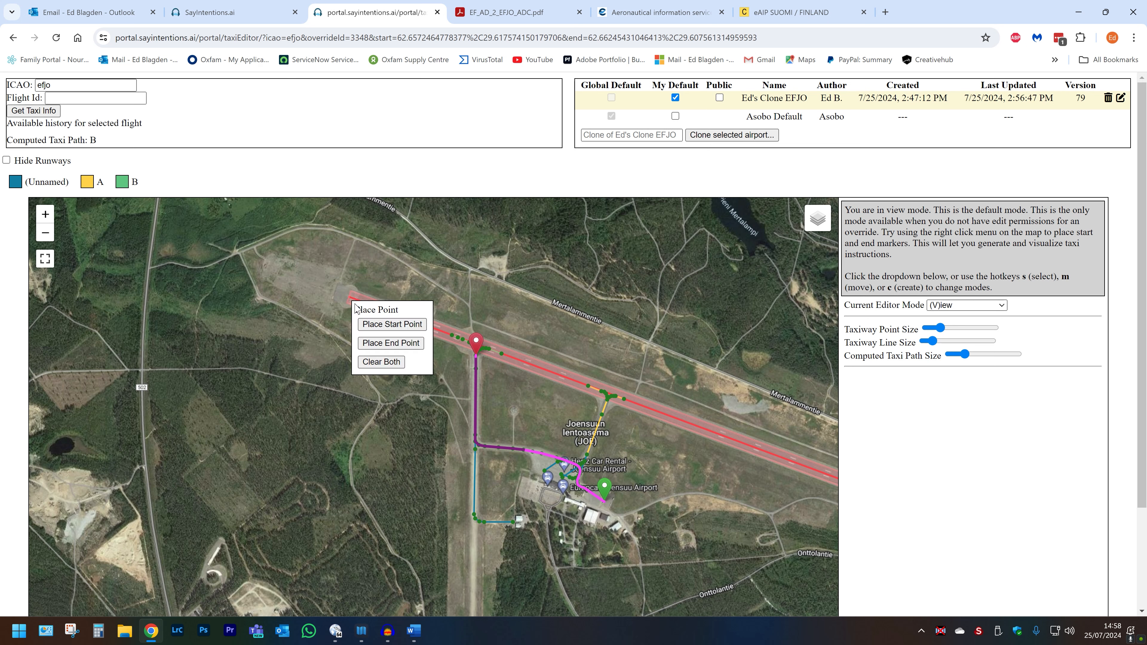
click(378, 342)
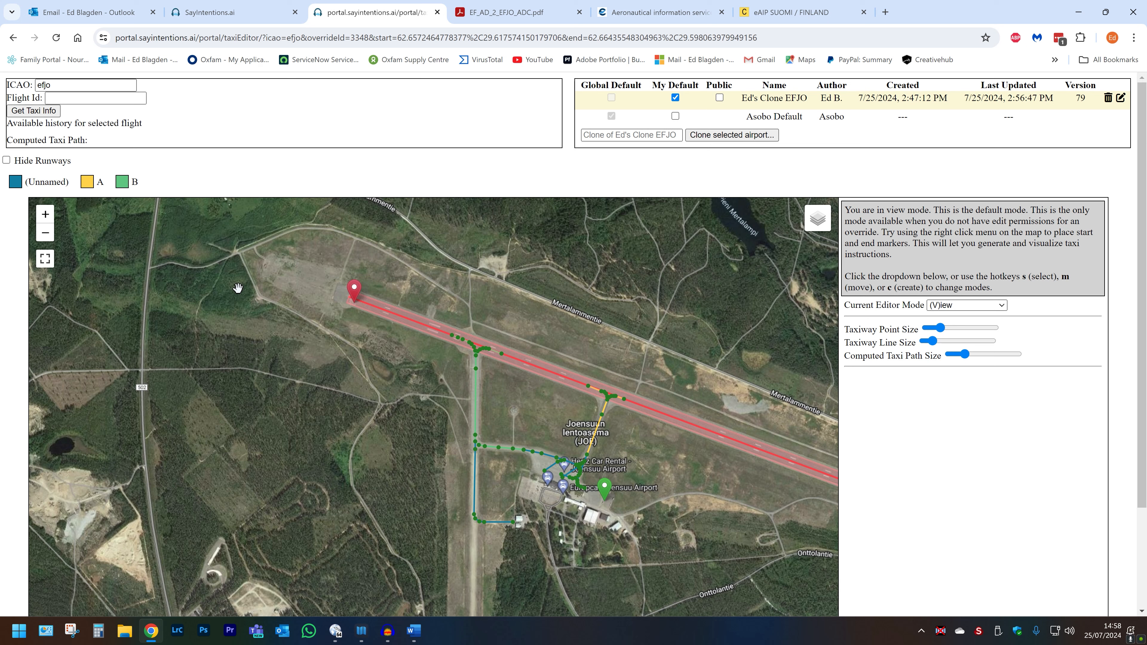
right_click(383, 350)
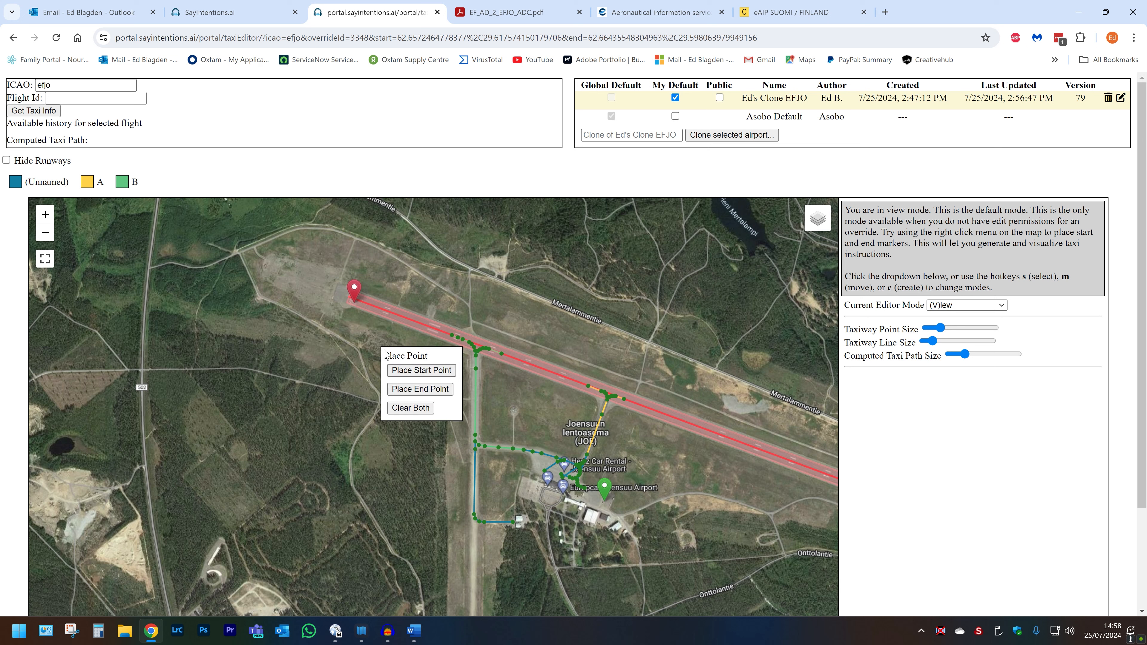
click(420, 408)
Step: Create a taxiway B segment along the runway from B's junction west to the runway's western end, ending the chain
scroll(450, 342, up, 1)
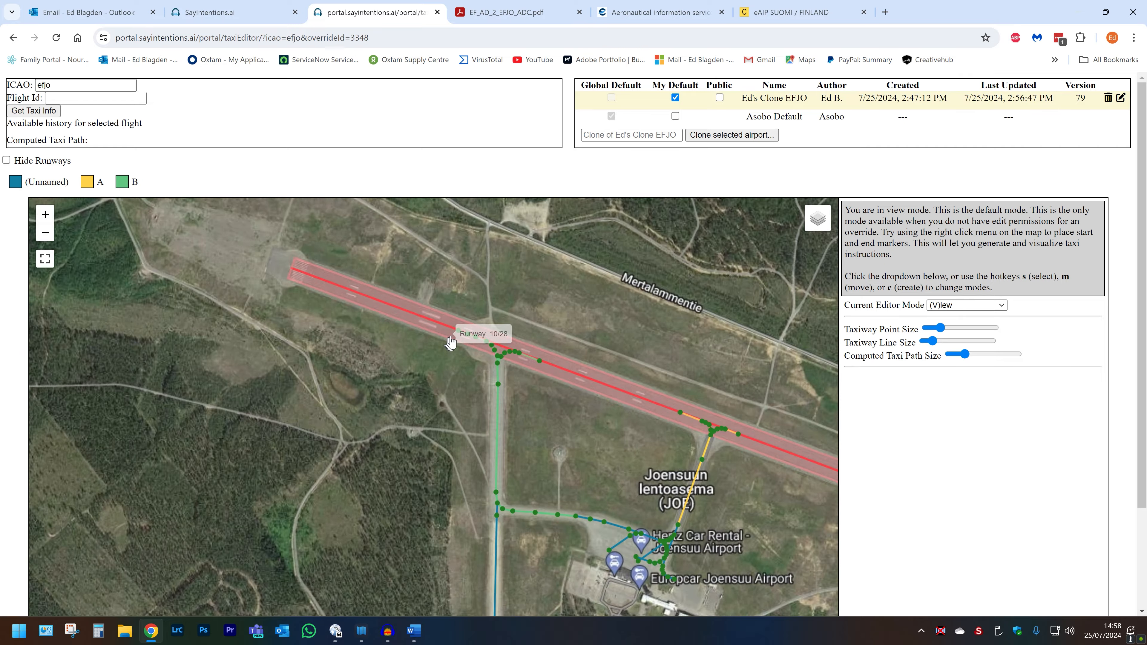
scroll(450, 342, up, 3)
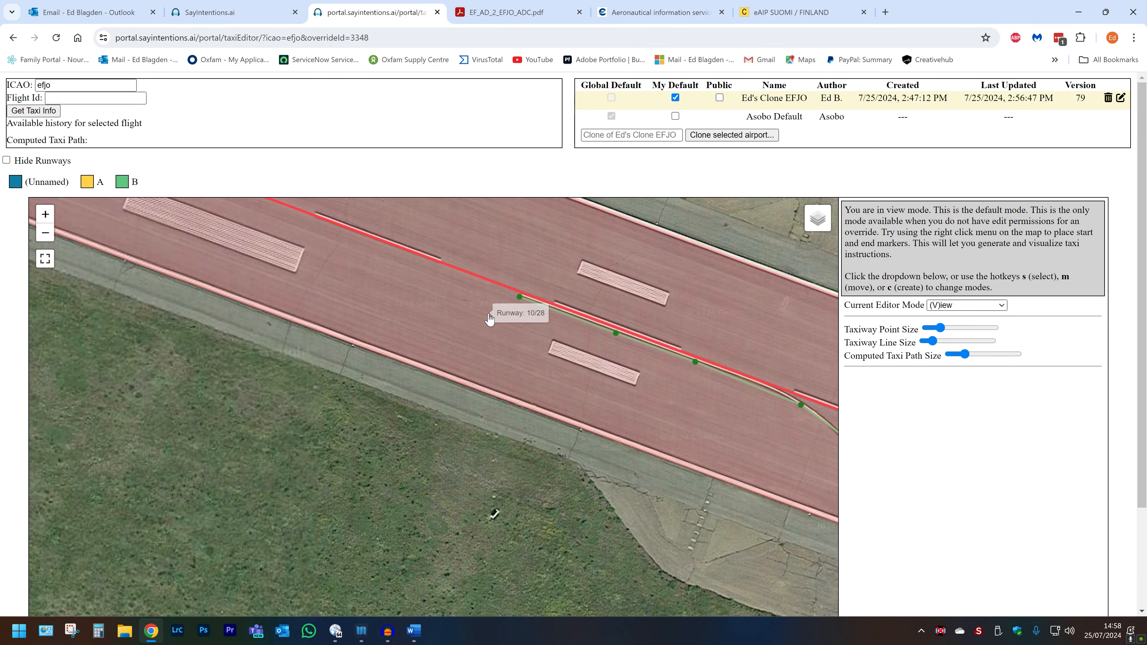
drag(494, 318, 587, 441)
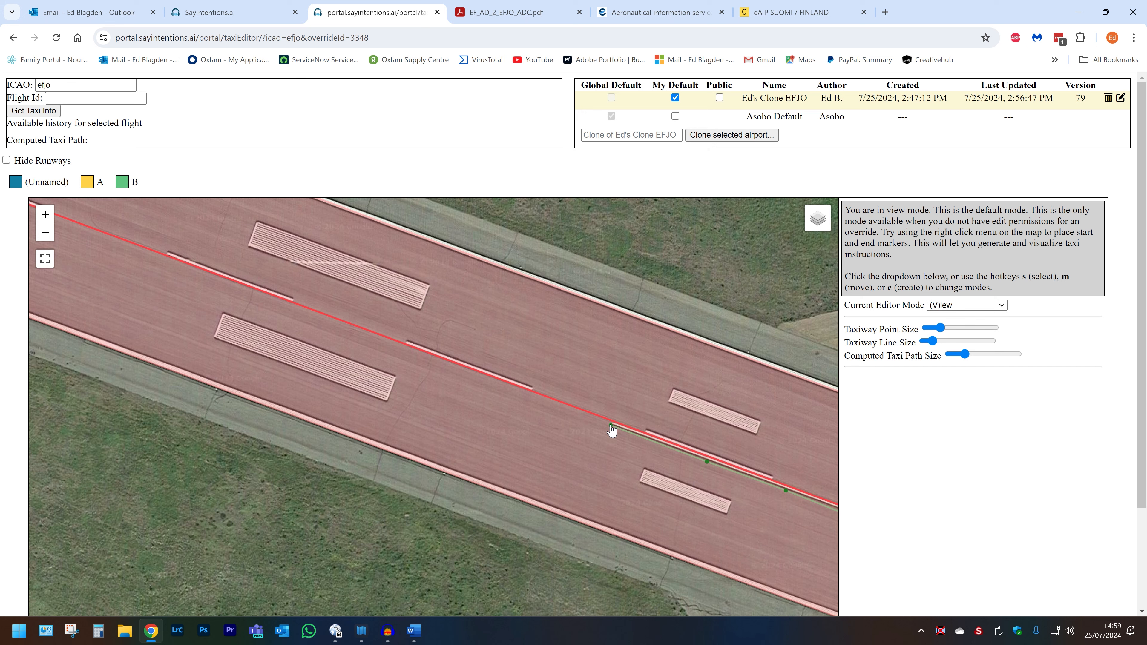
key(c)
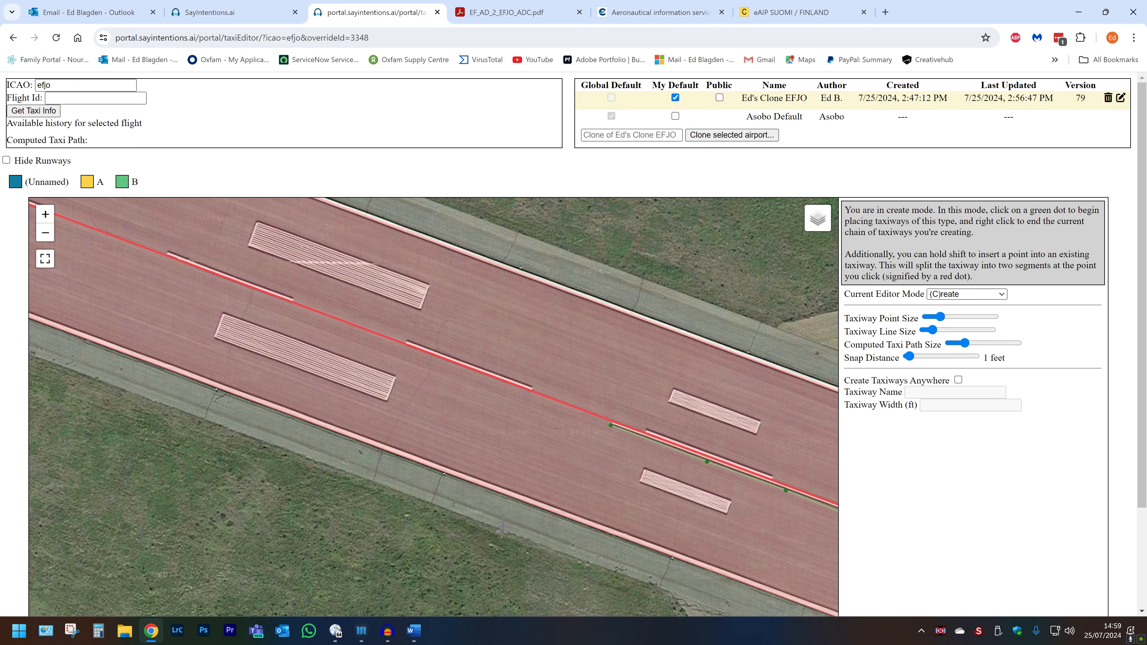
click(610, 425)
drag(193, 270, 748, 557)
drag(198, 362, 619, 568)
drag(190, 400, 356, 468)
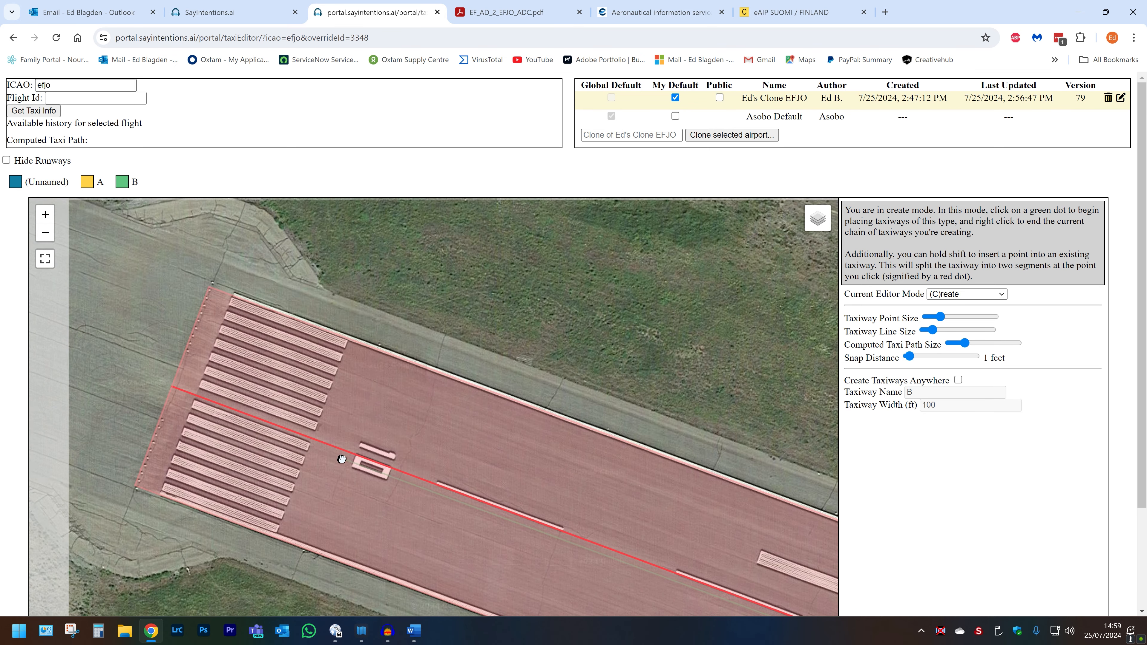
click(194, 400)
right_click(195, 406)
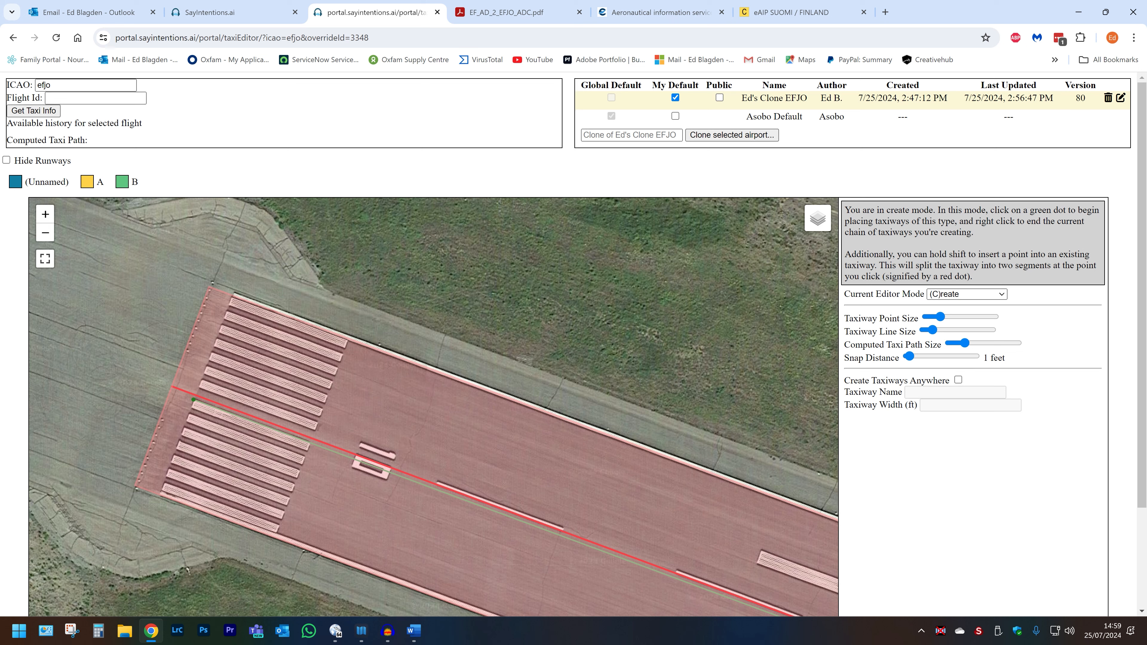
Step: Select the new runway segment and clear its taxiway name so it becomes unnamed
key(v)
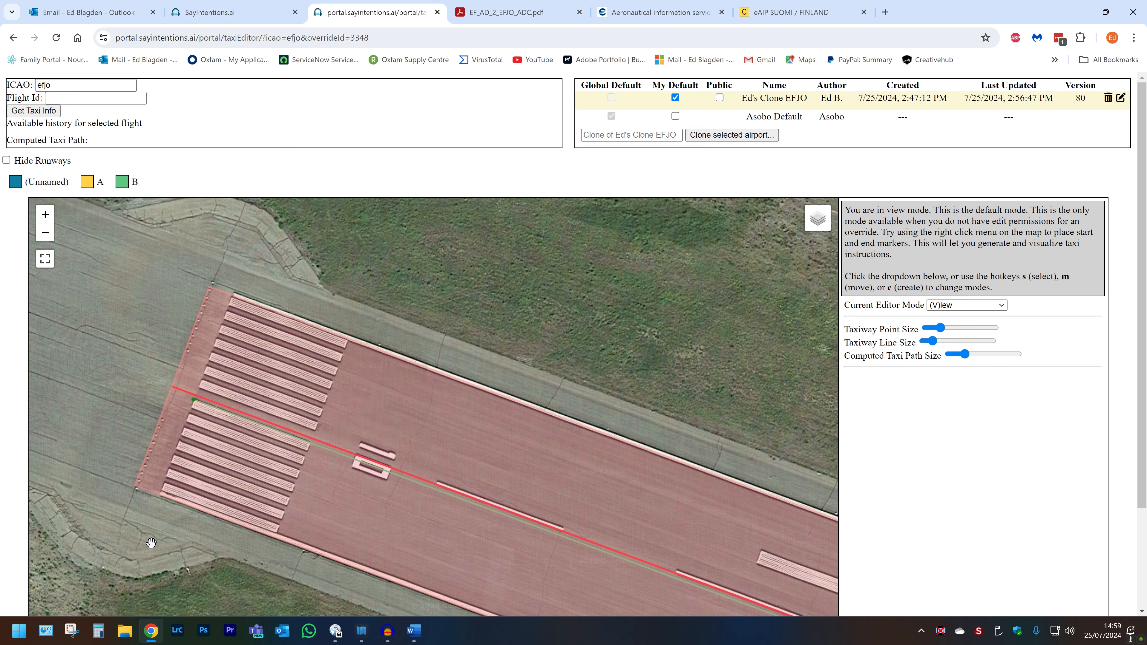
key(c)
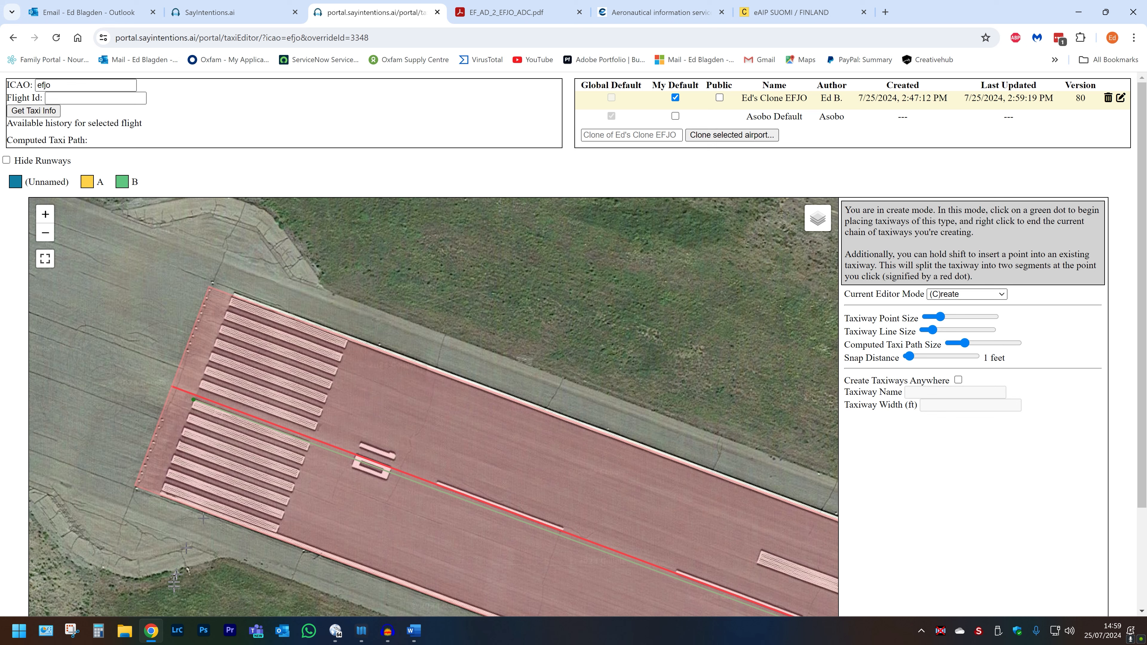
key(s)
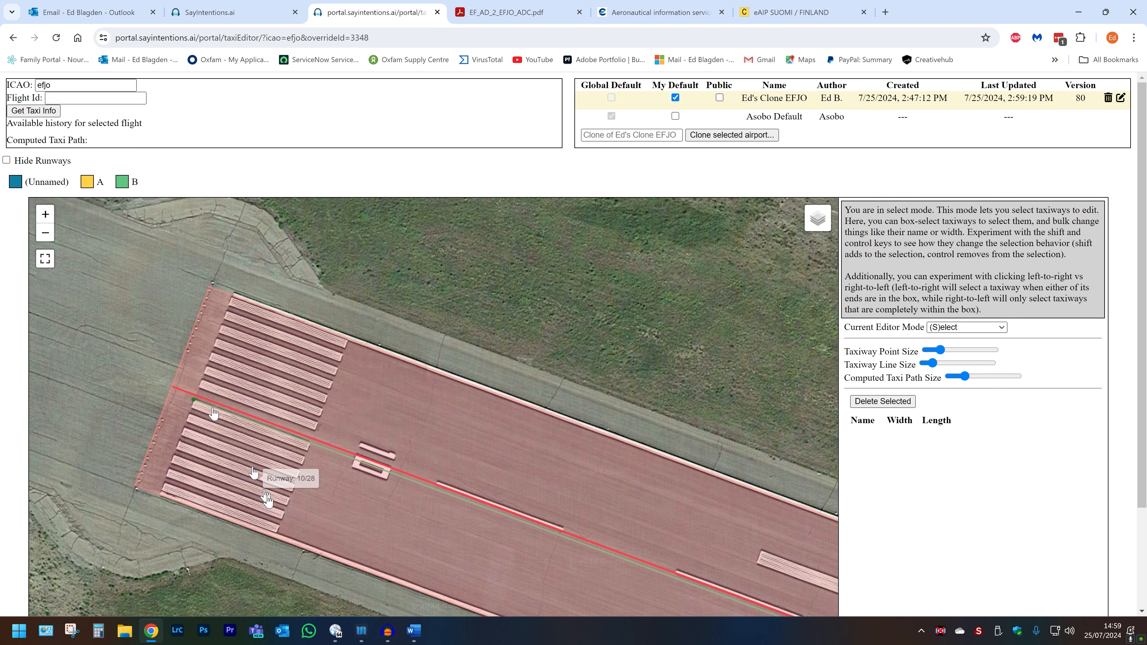
drag(211, 486, 153, 307)
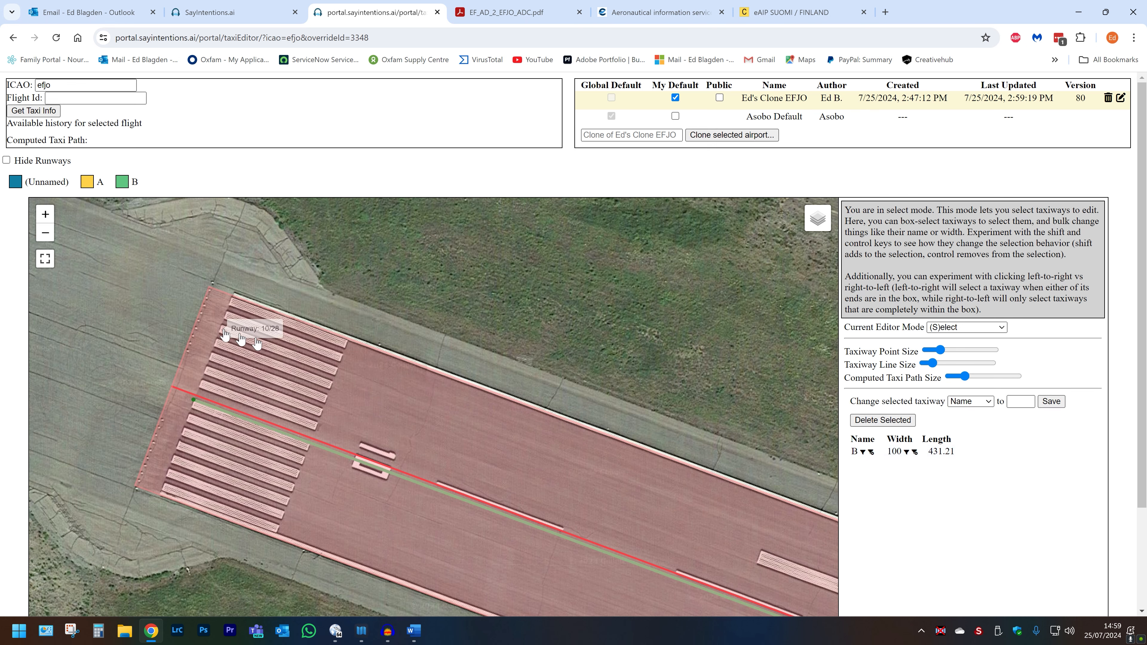
click(1052, 401)
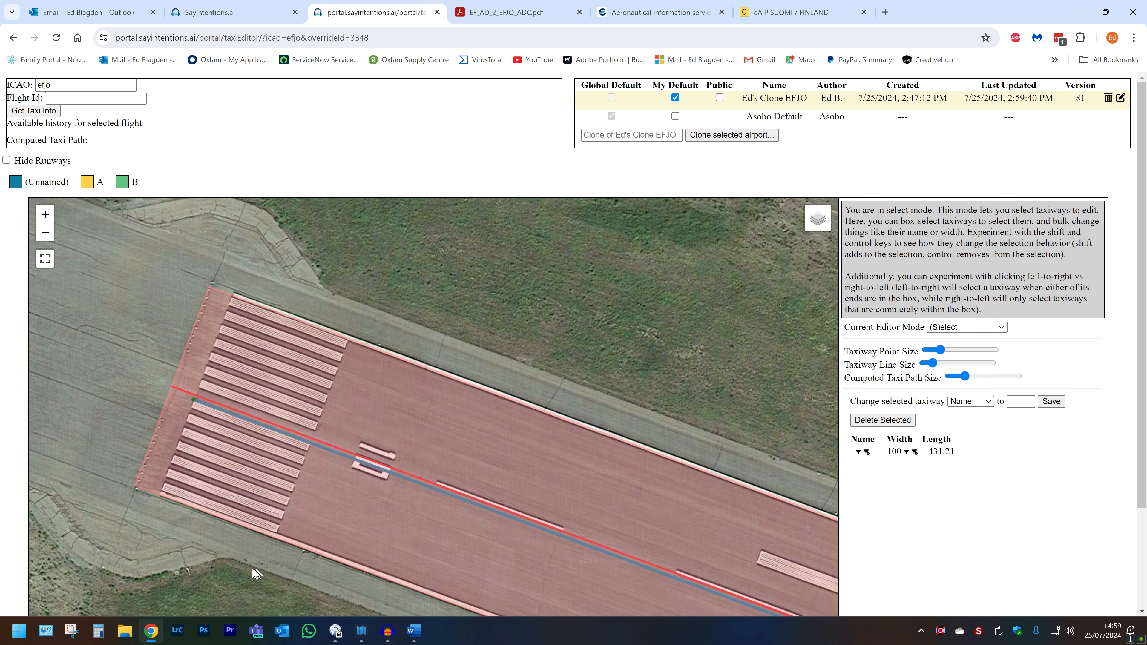
Step: Extend taxiway A along the runway to its eastern end and southeast onto the turning area, then end the chain
scroll(197, 549, down, 2)
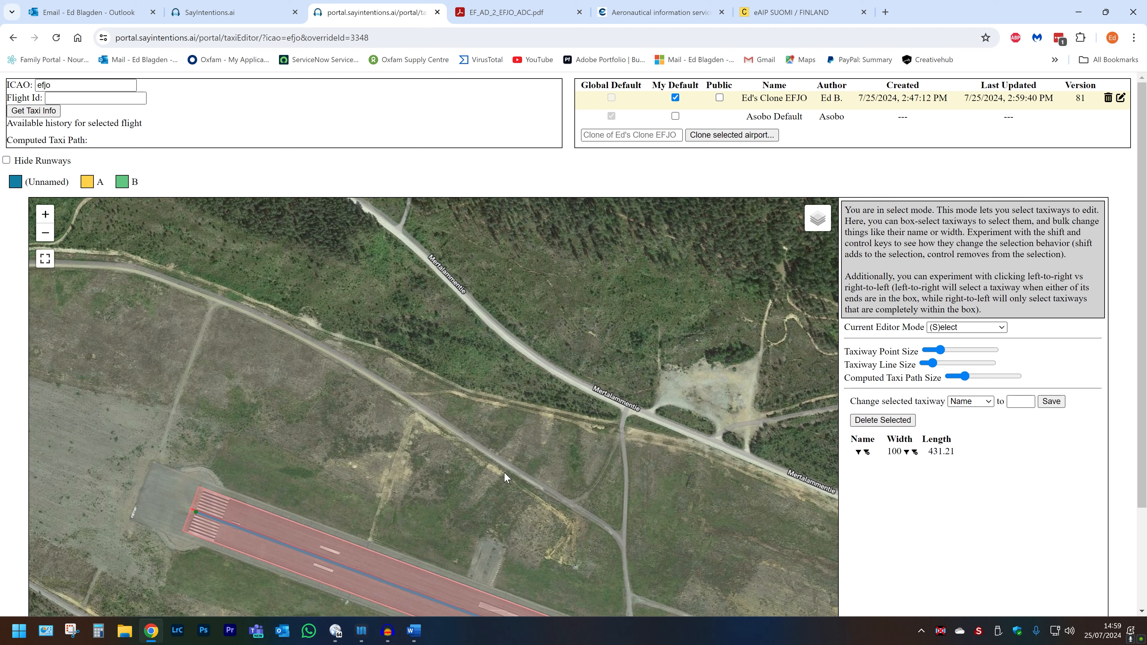
drag(662, 518, 194, 174)
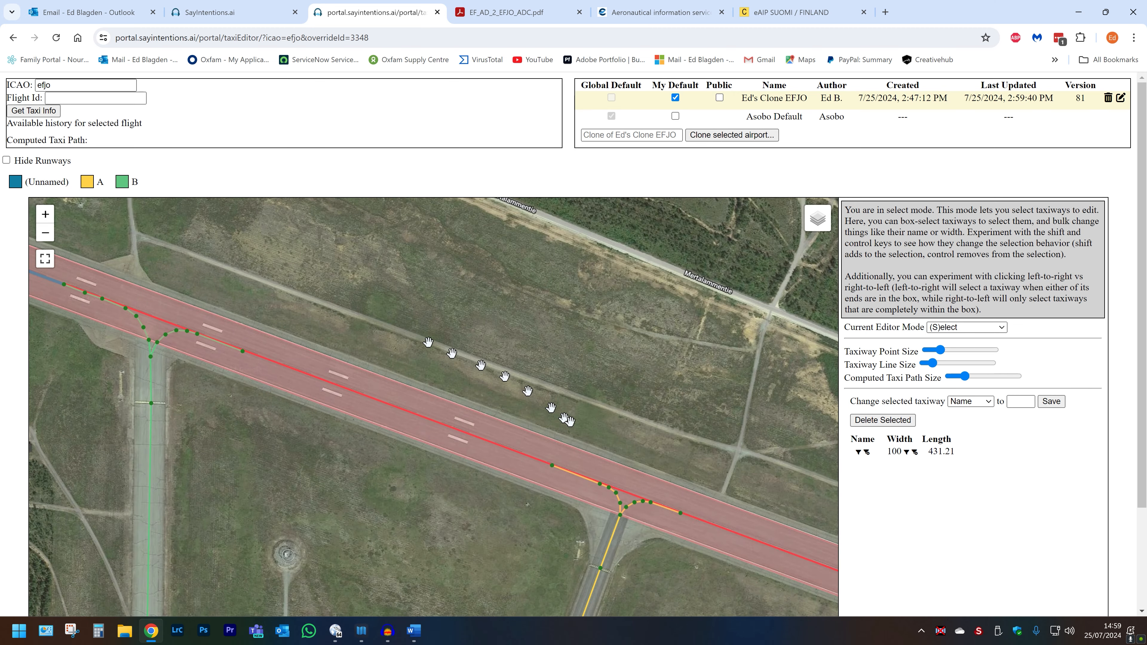
drag(572, 418, 196, 167)
scroll(317, 278, up, 1)
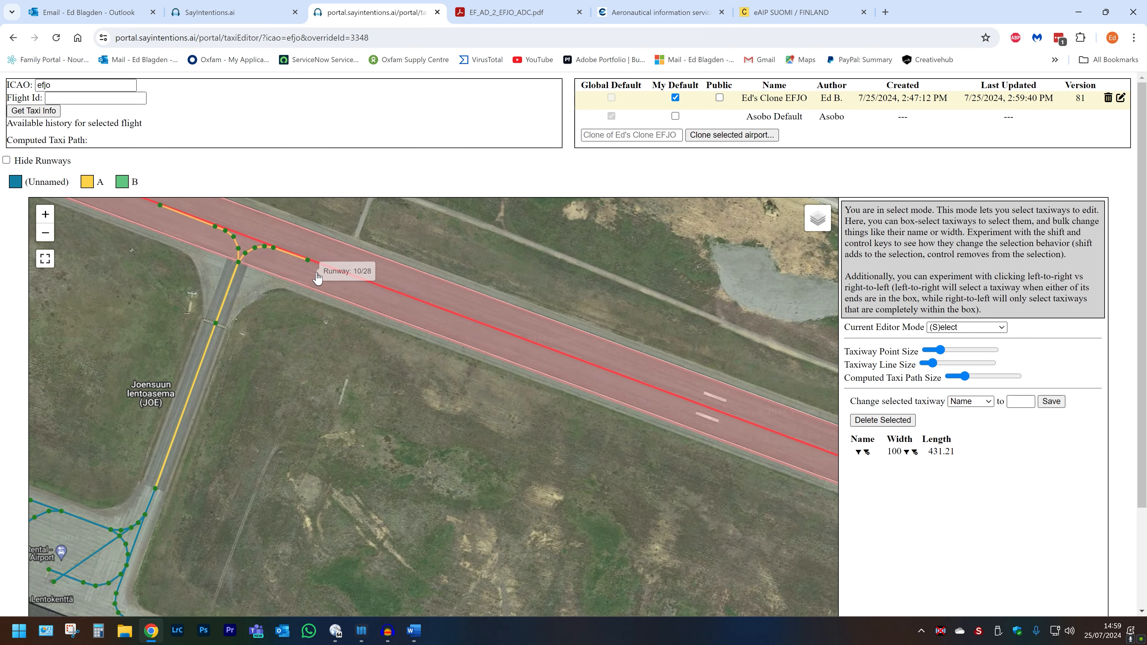
scroll(318, 277, up, 1)
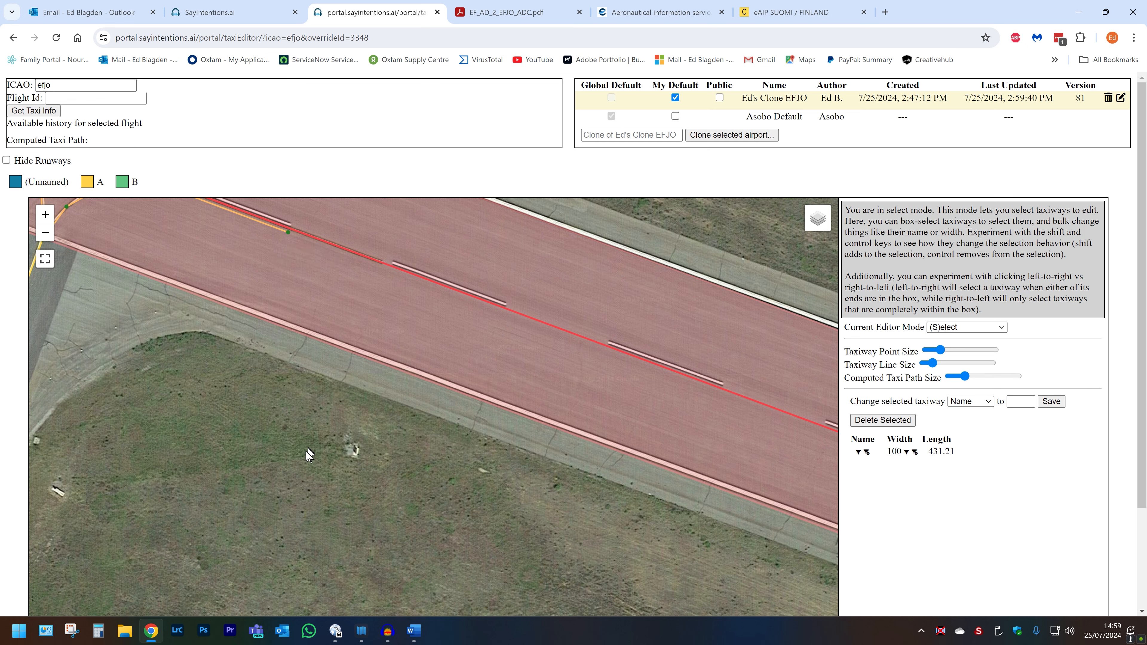
key(c)
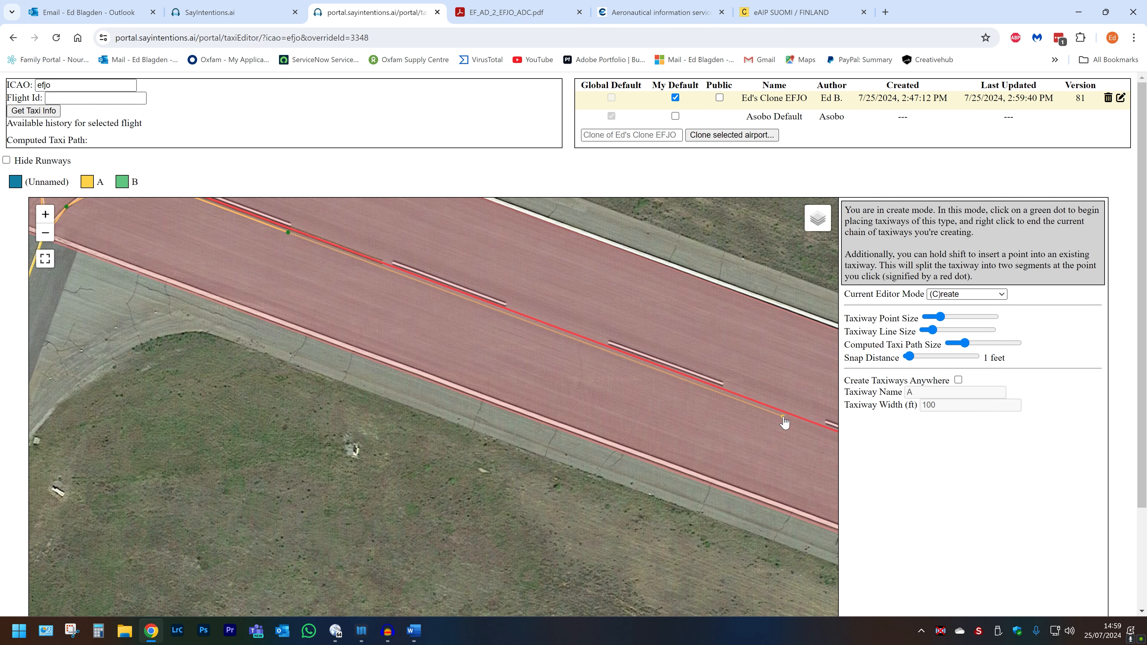
drag(783, 418, 189, 188)
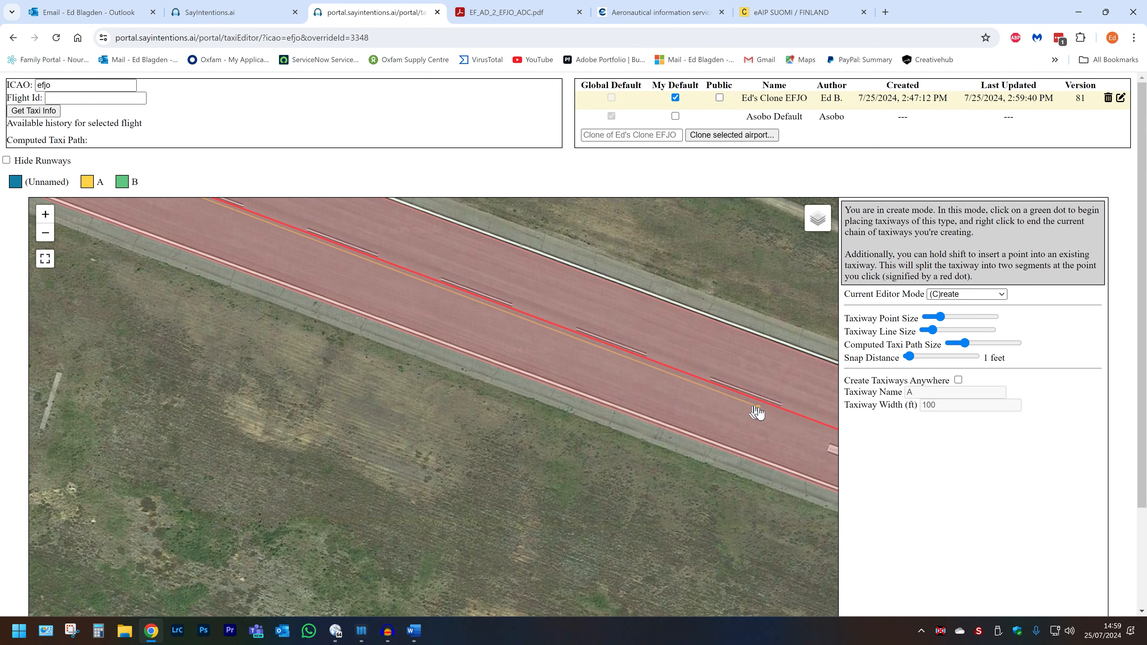
drag(751, 412, 162, 182)
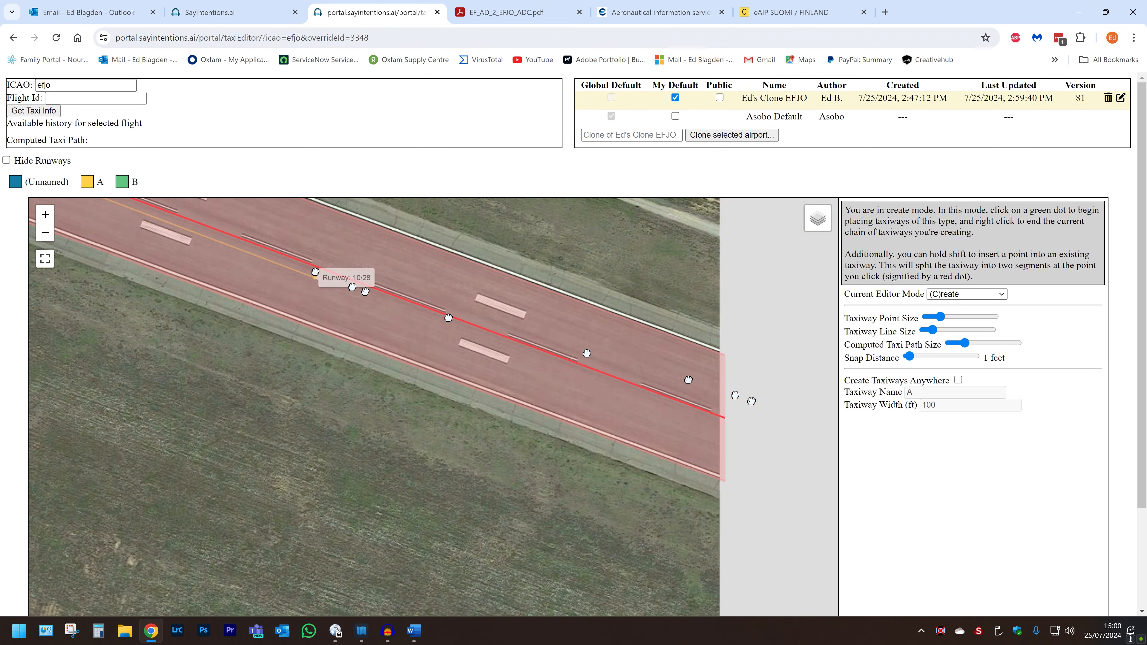
scroll(744, 427, down, 1)
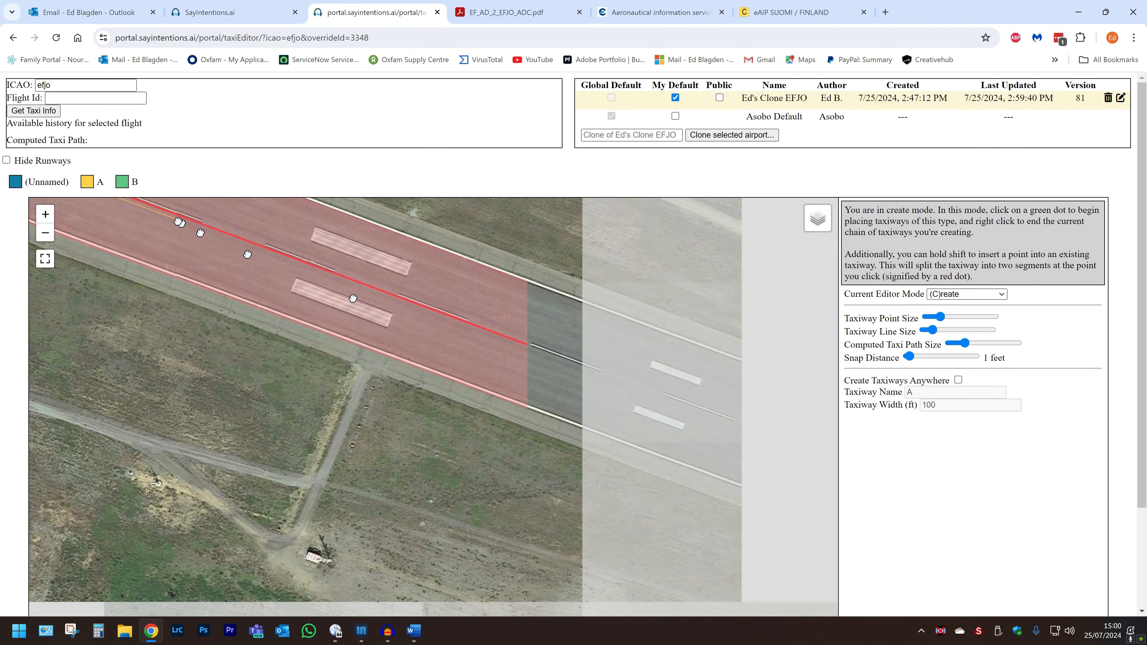
scroll(757, 436, up, 1)
drag(757, 437, 233, 244)
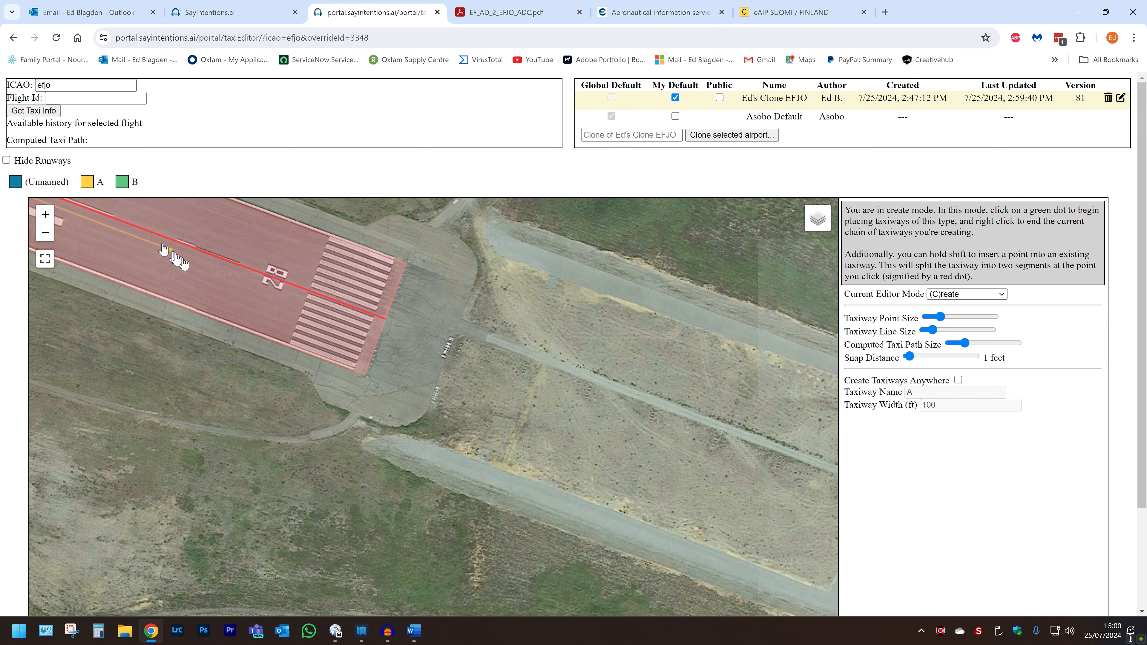
click(368, 317)
click(422, 410)
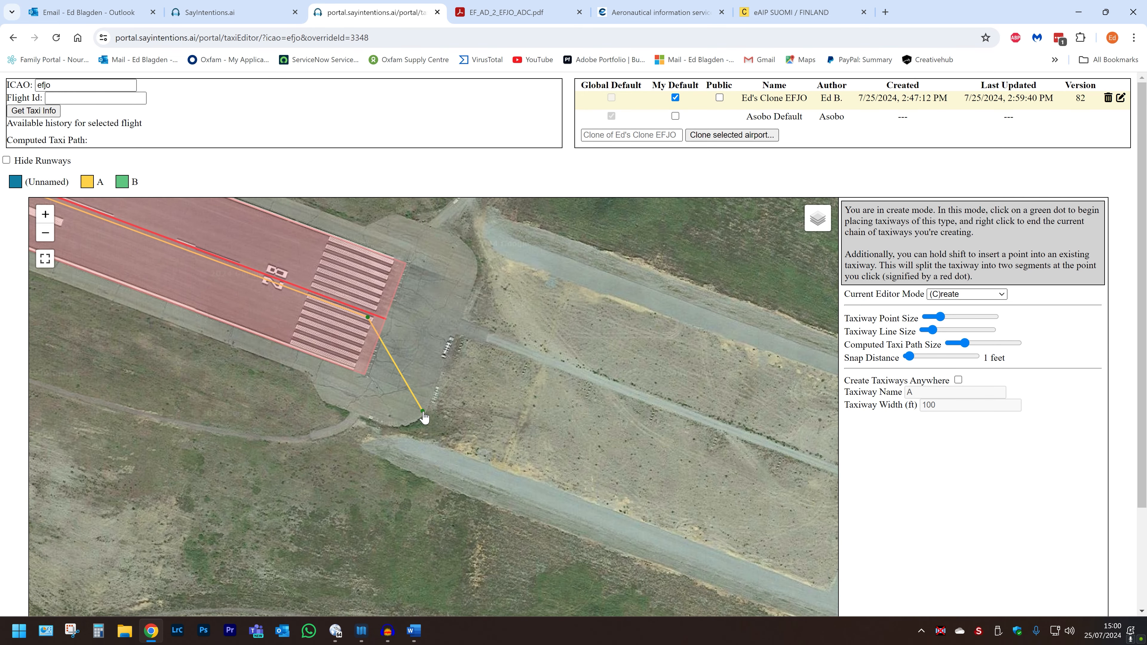
key(s)
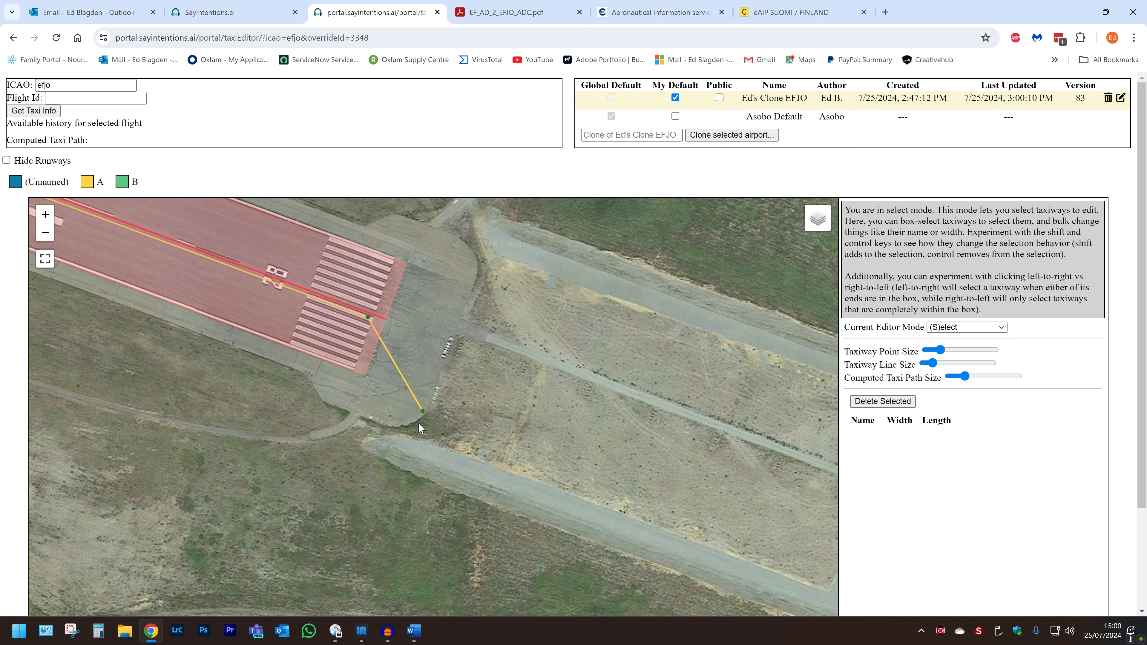
Step: Box-select the short taxiway A segment running southeast off the runway's eastern end and delete it
key(v)
drag(430, 450, 426, 393)
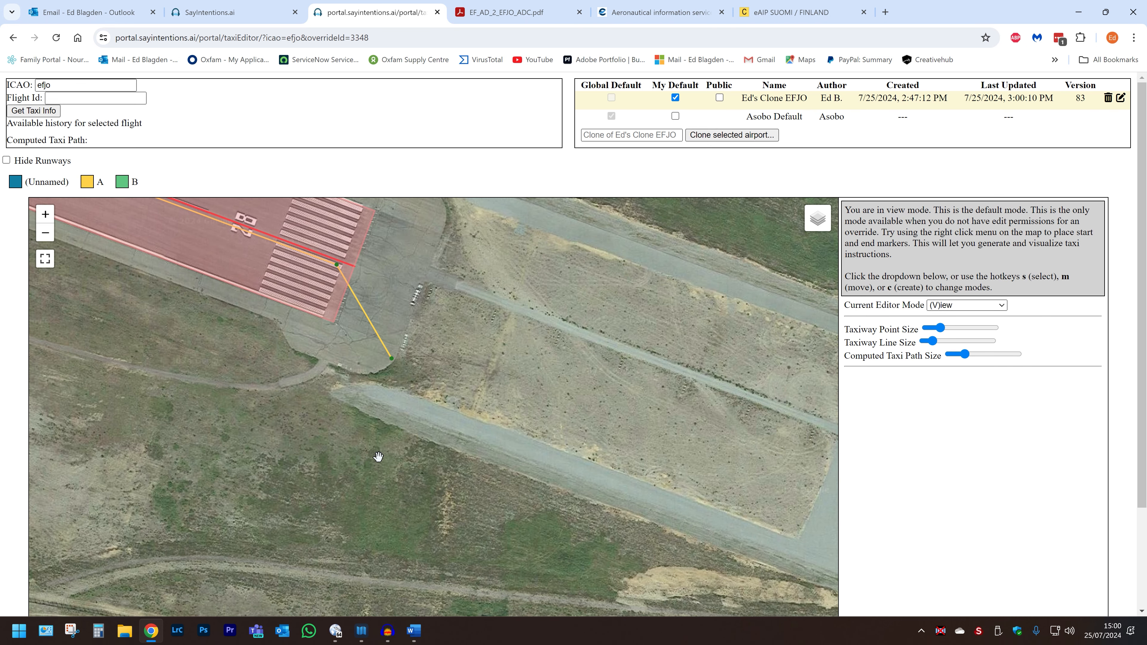
key(s)
drag(398, 398, 365, 312)
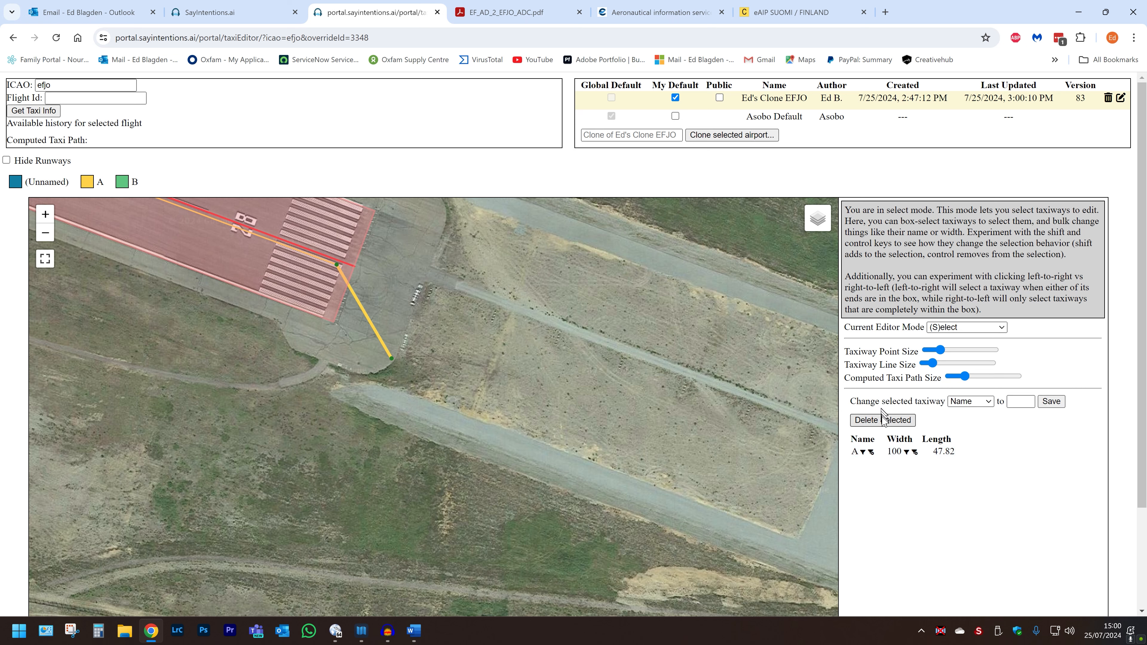
click(883, 420)
click(626, 126)
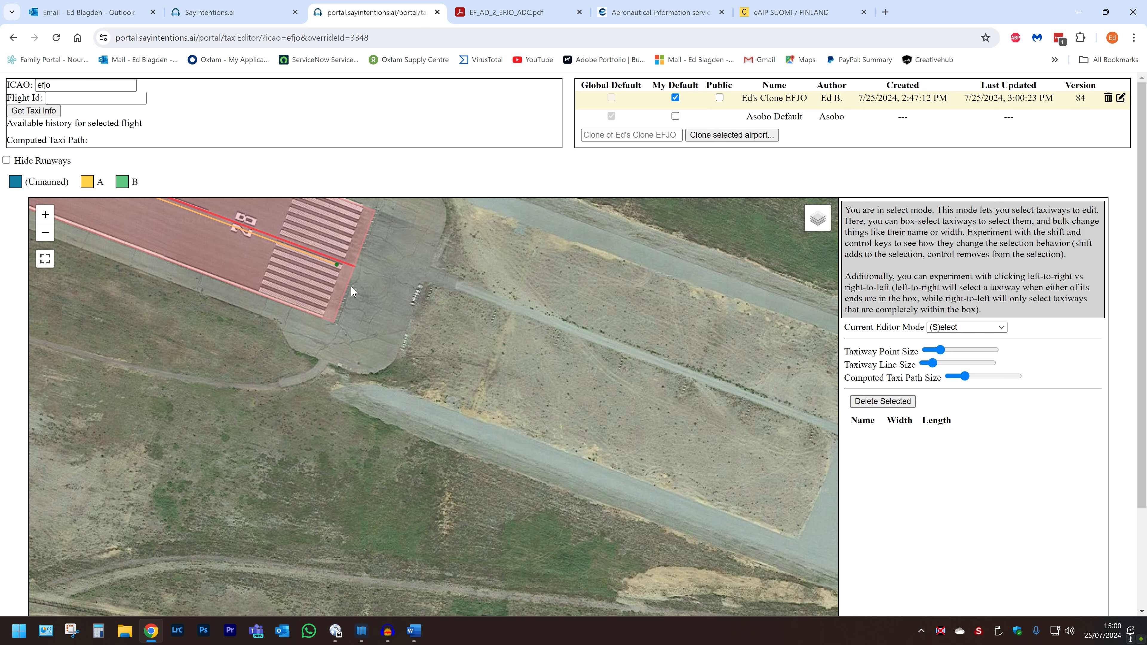
Step: Select the taxiway A segment lying along the runway and clear its taxiway name so it becomes unnamed
drag(367, 312, 303, 251)
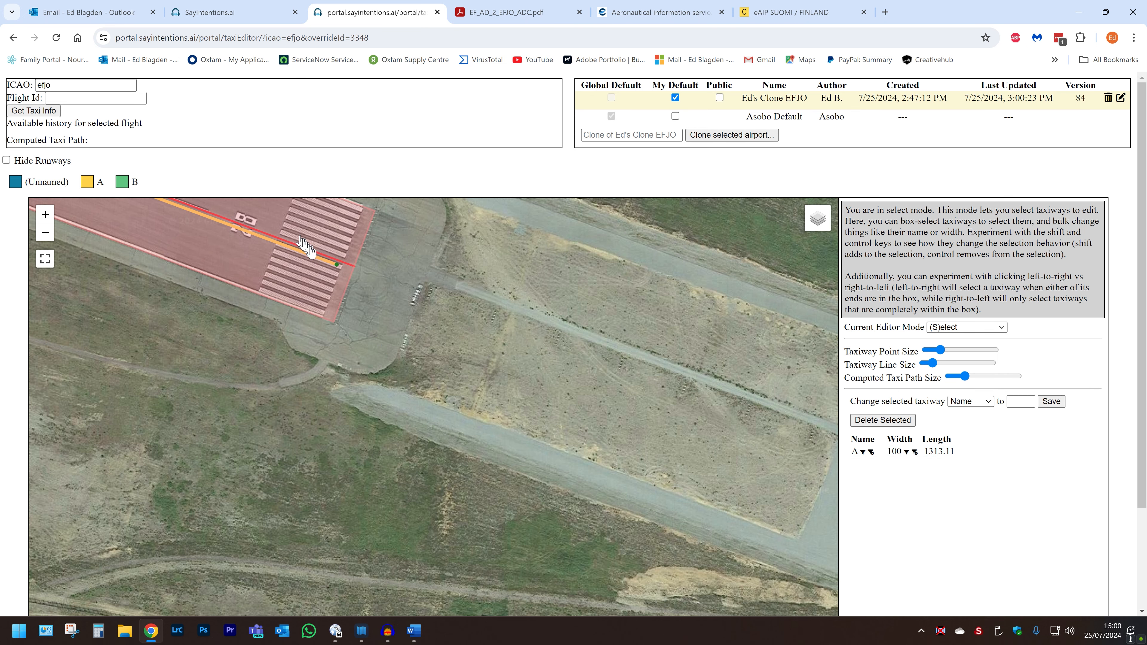
click(1050, 401)
scroll(169, 294, down, 4)
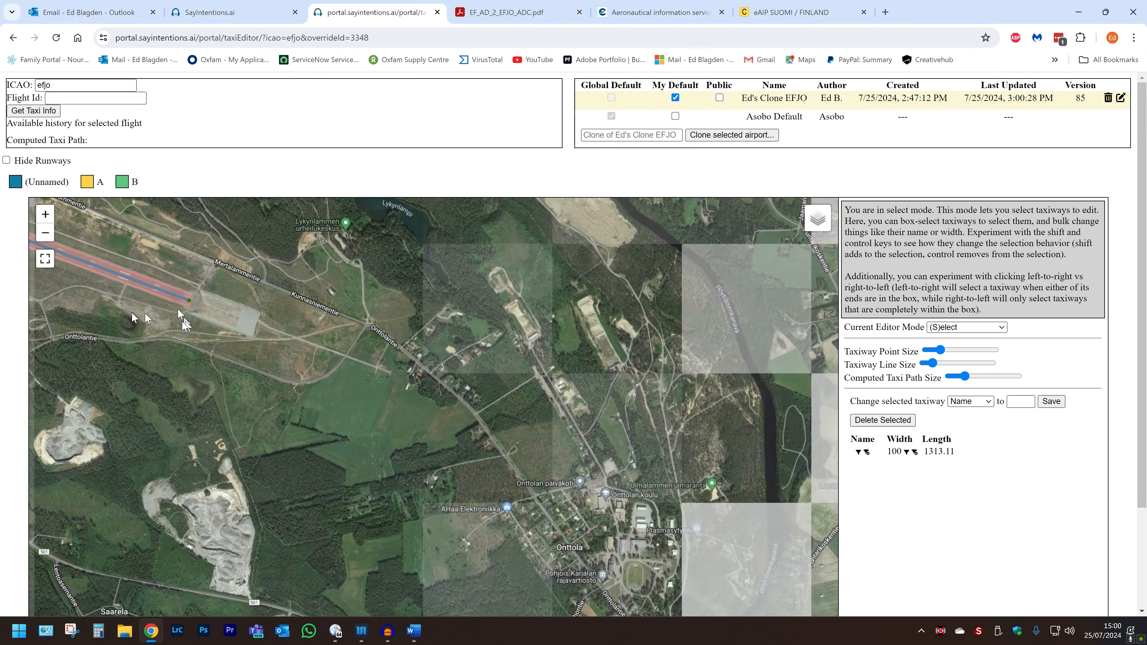
Step: Test a route by placing a start point on the apron and an end point at the runway's western end
drag(89, 291, 776, 426)
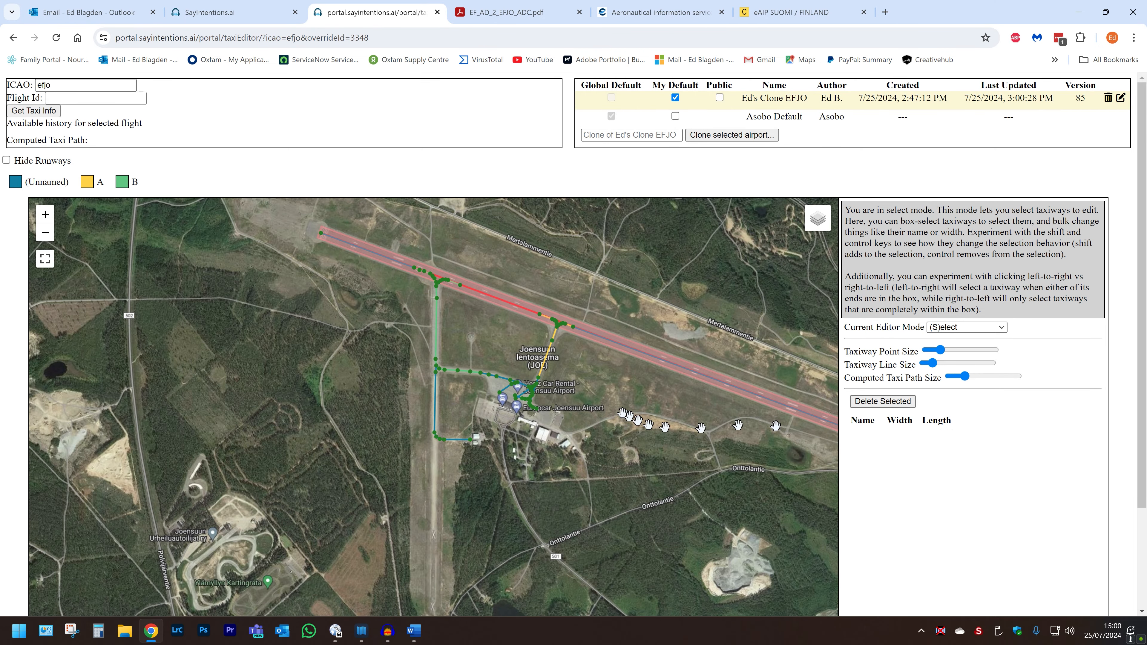
drag(482, 344, 311, 378)
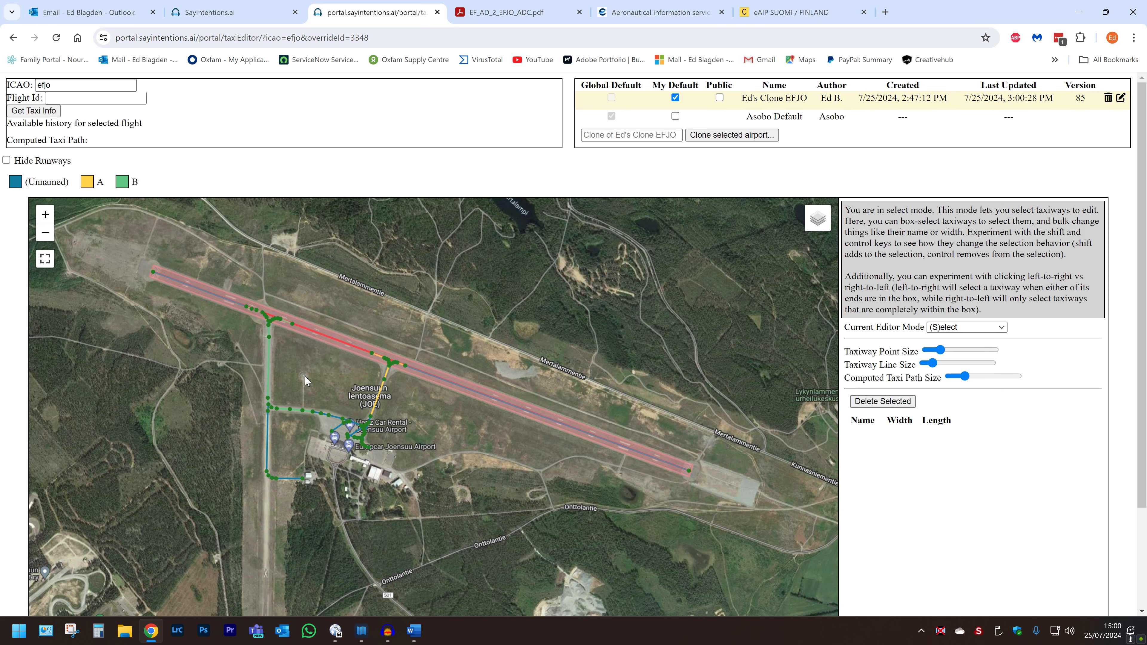
right_click(338, 433)
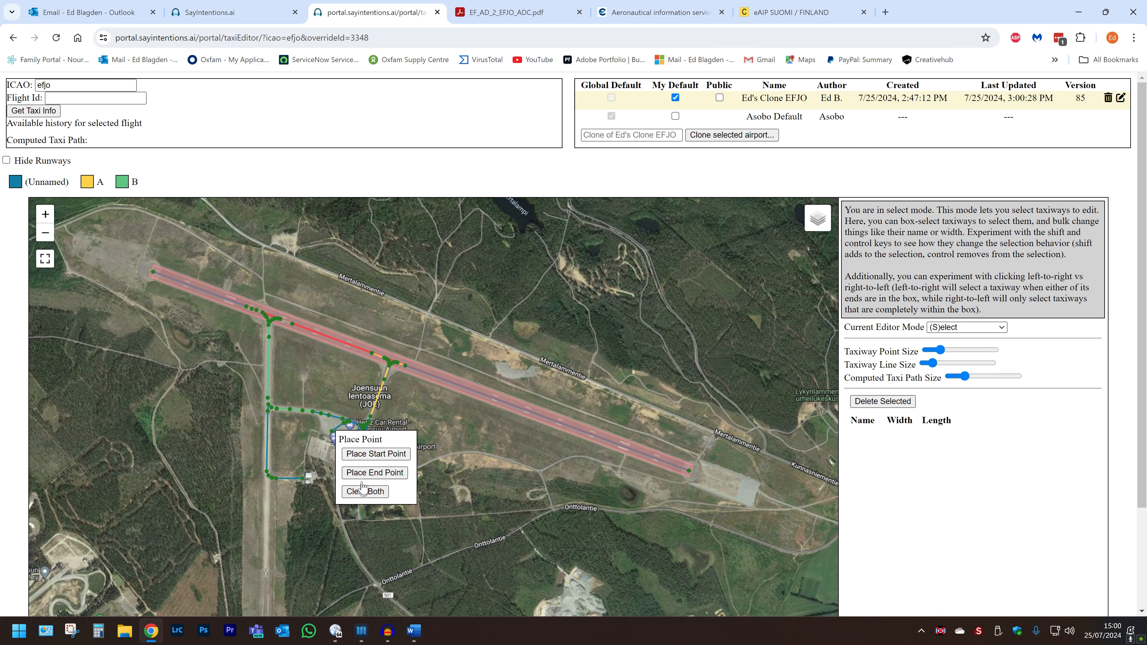
click(362, 454)
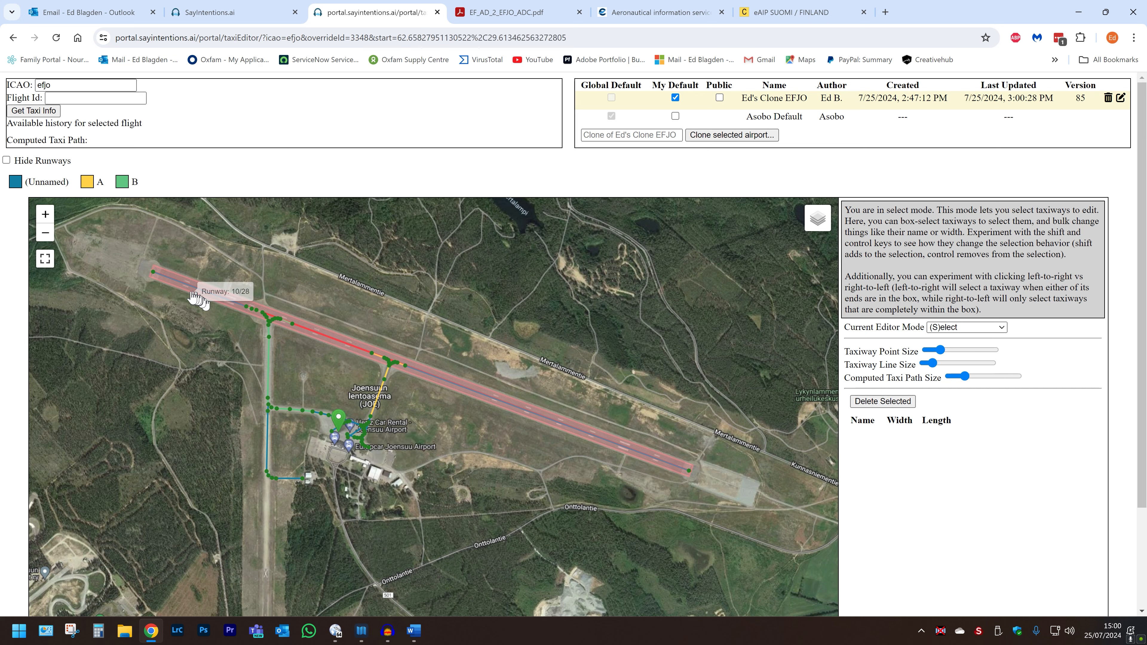
right_click(158, 281)
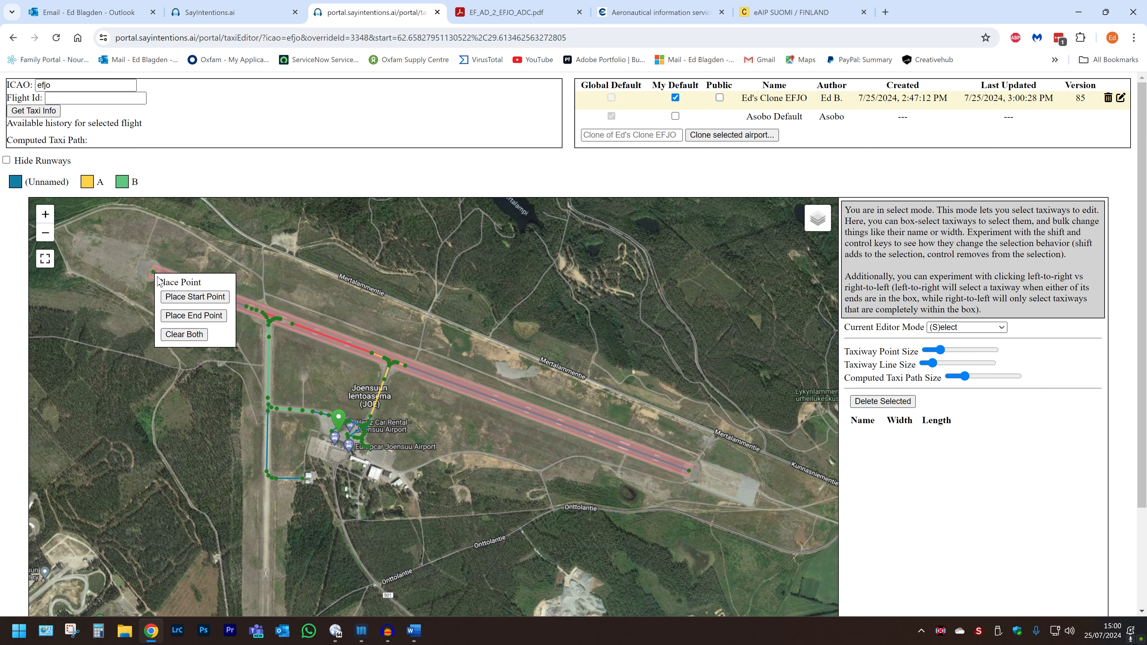
click(176, 313)
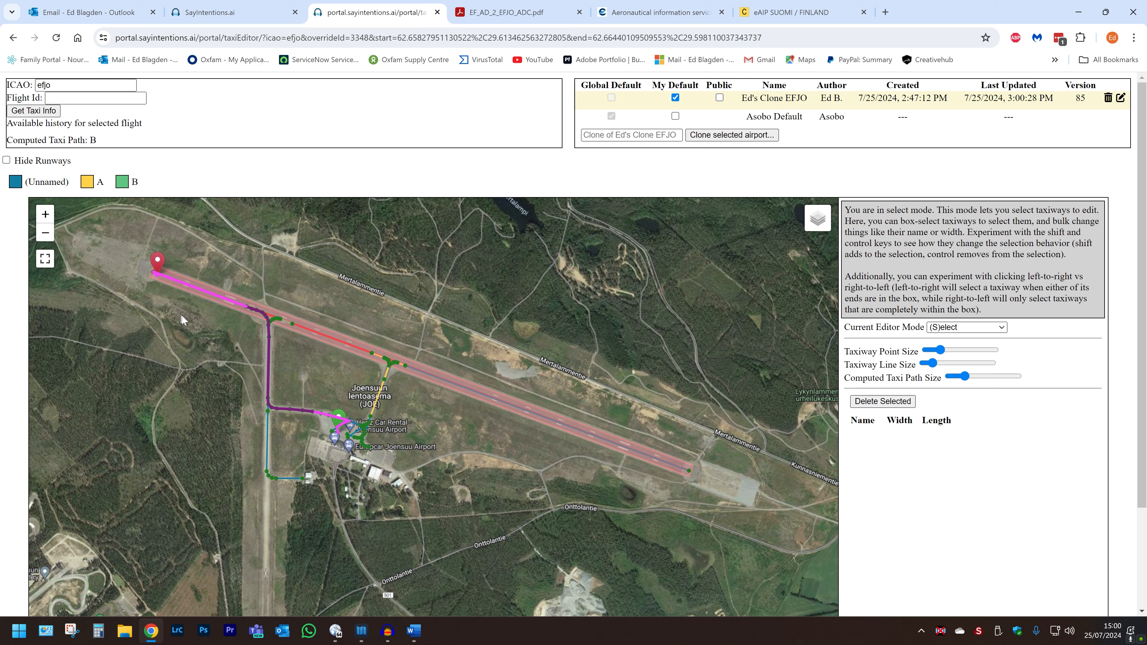
Step: Move the end point to the runway's eastern end to test that route, then clear both route markers
right_click(683, 475)
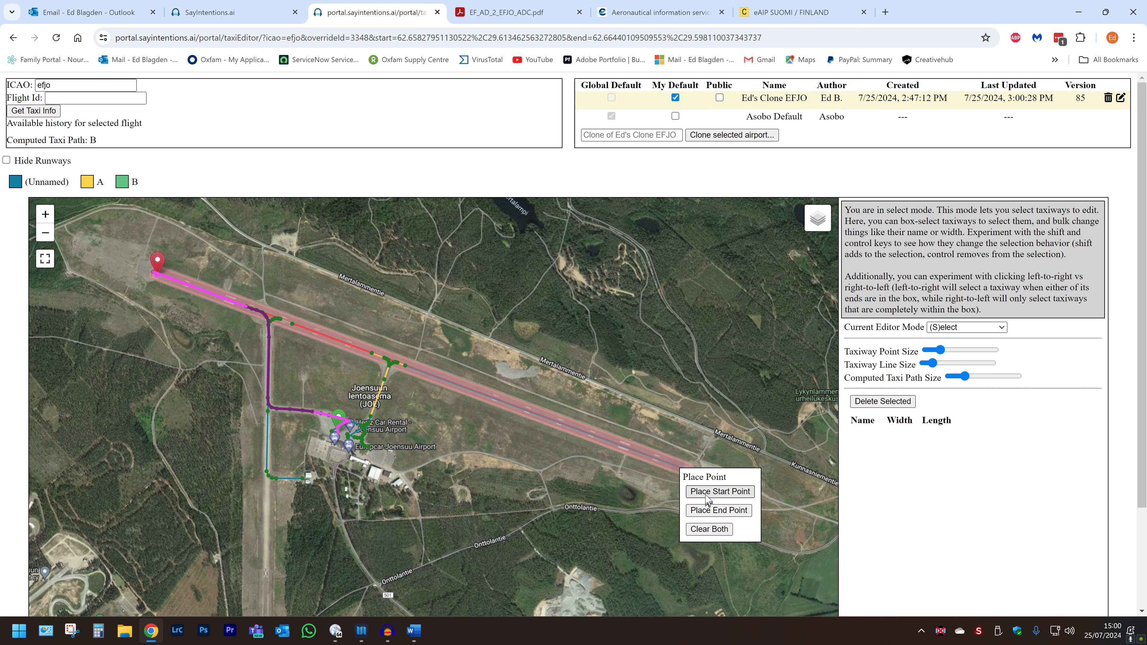
click(706, 505)
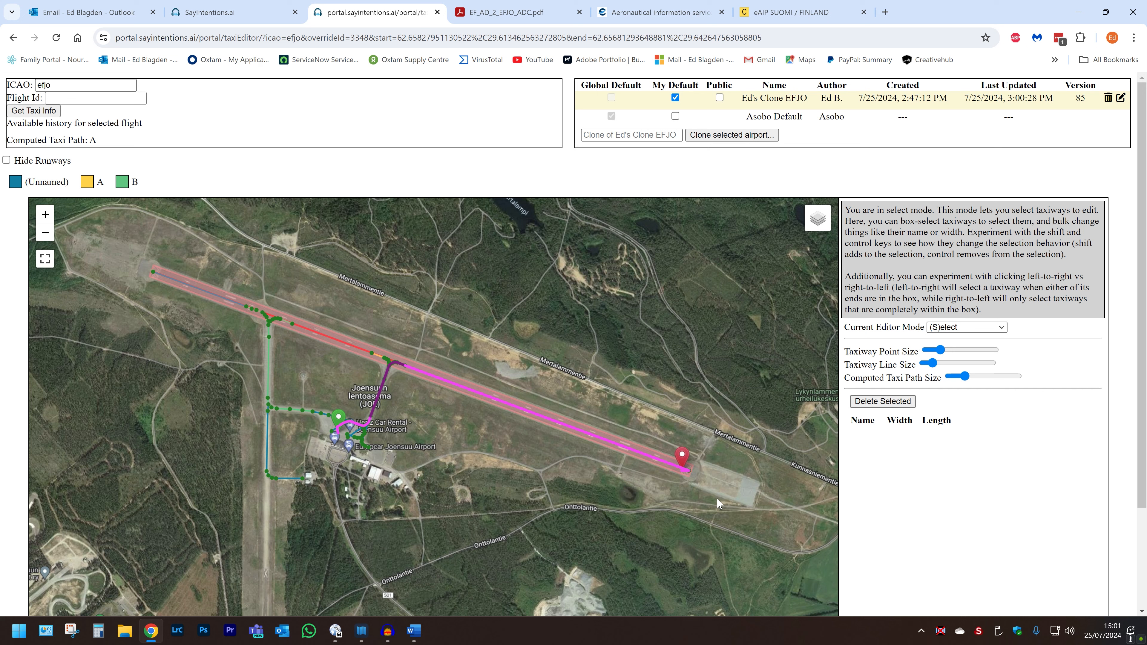
right_click(453, 419)
click(470, 480)
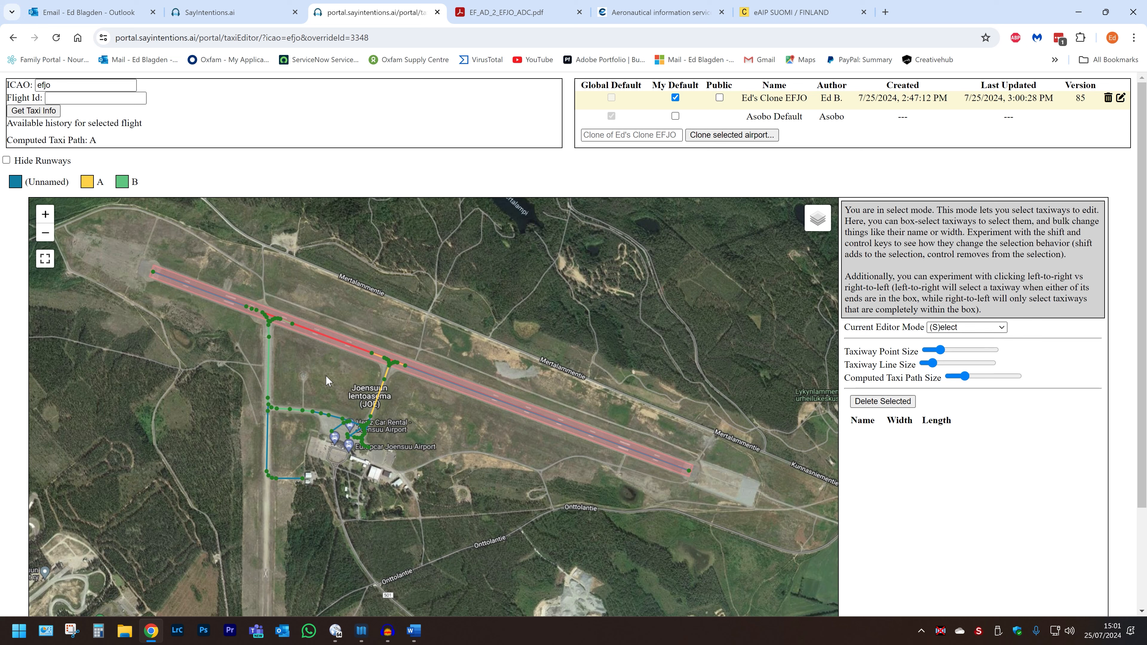
Step: Examine the taxiway layout along taxiway B between the runway and the apron
key(v)
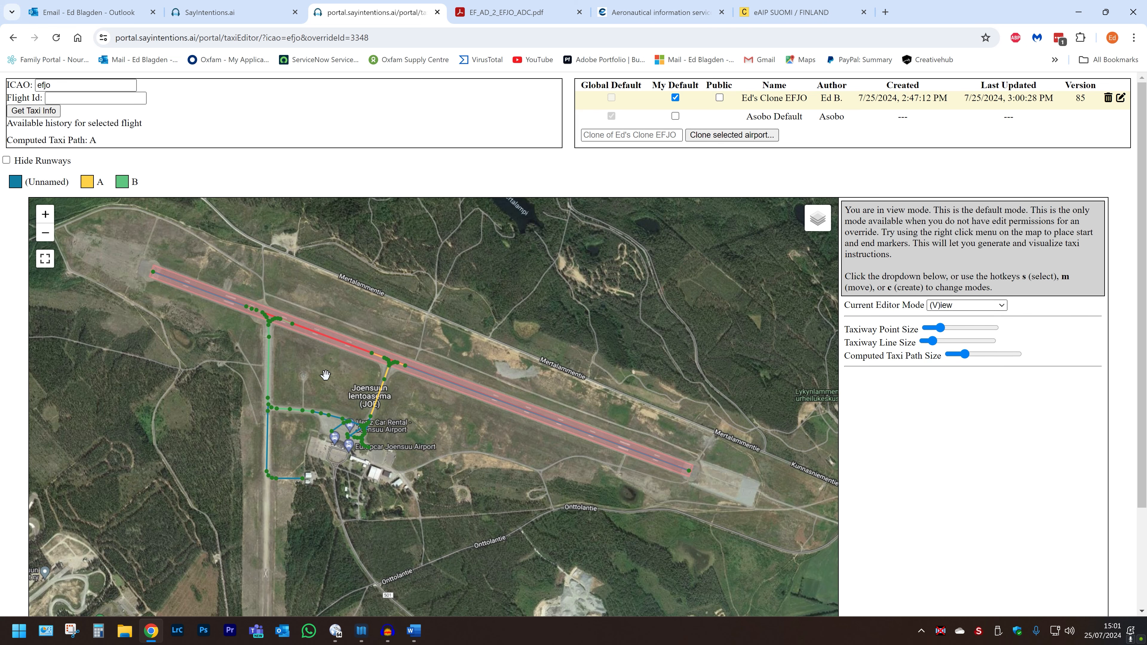
drag(326, 374, 501, 409)
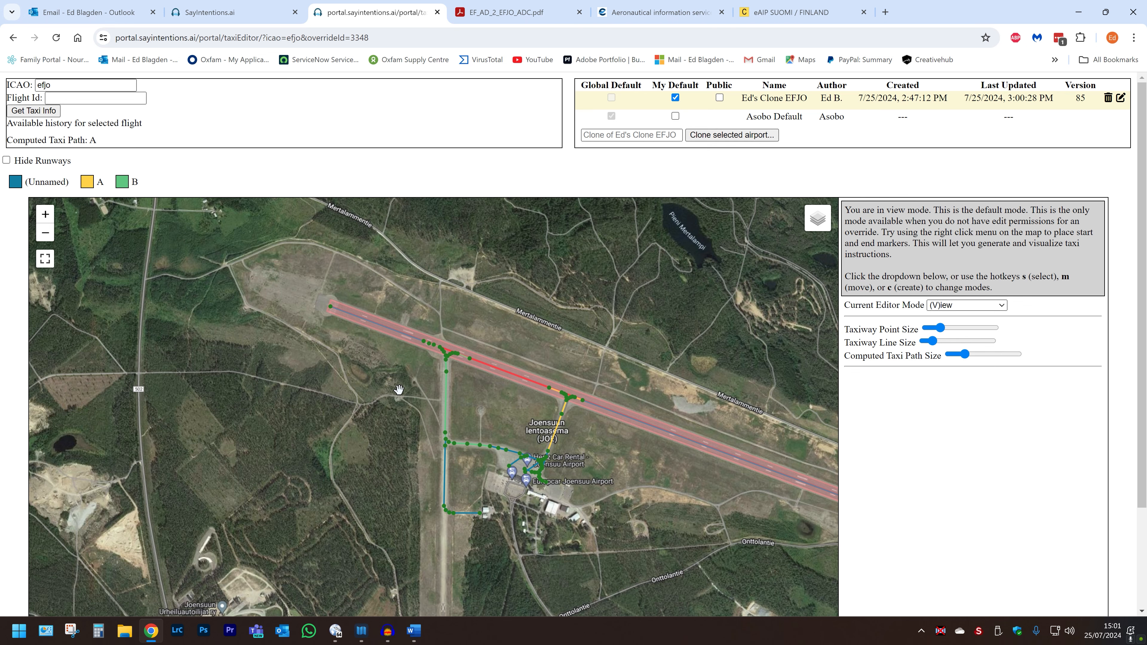
scroll(398, 390, up, 1)
scroll(399, 389, up, 2)
drag(400, 388, 363, 368)
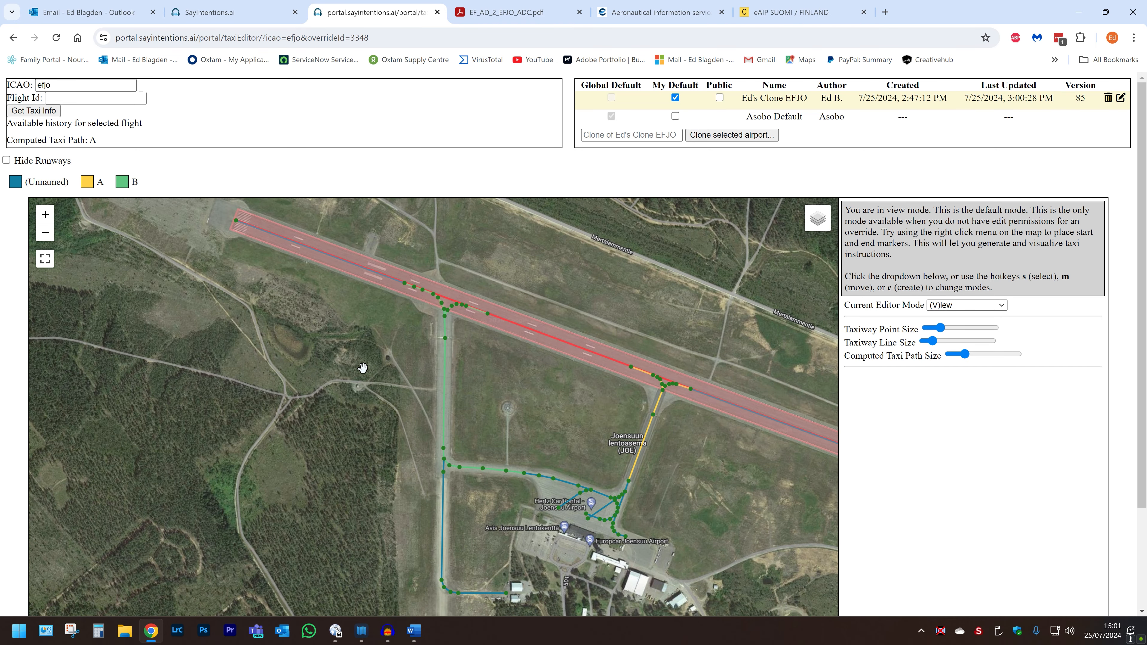
scroll(410, 456, up, 1)
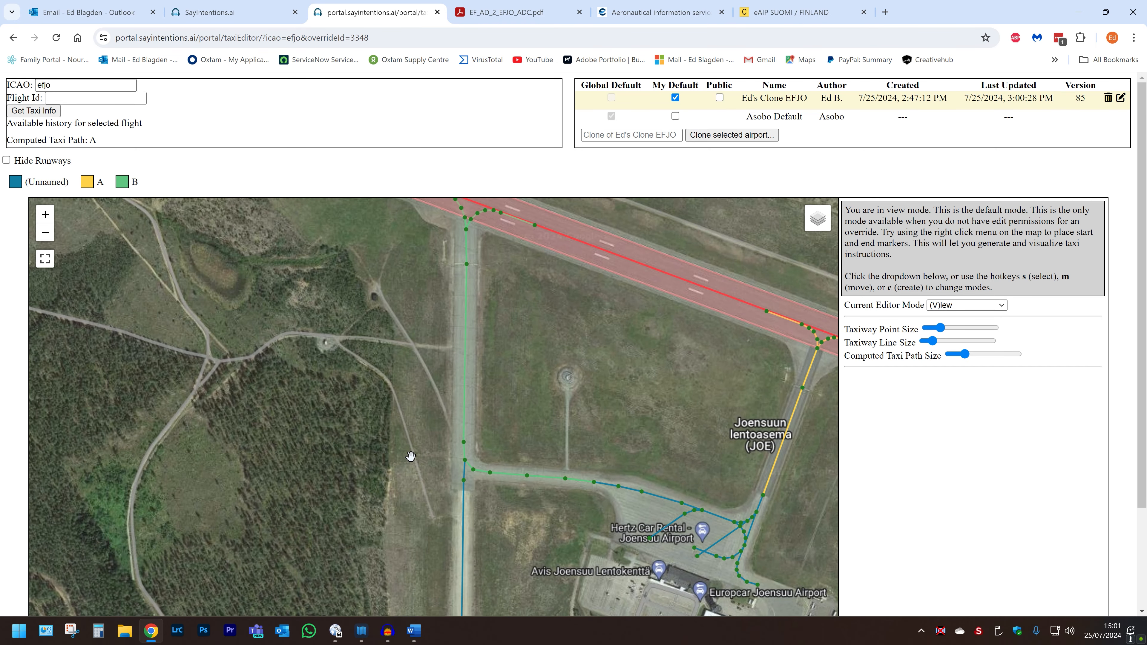
drag(410, 456, 406, 487)
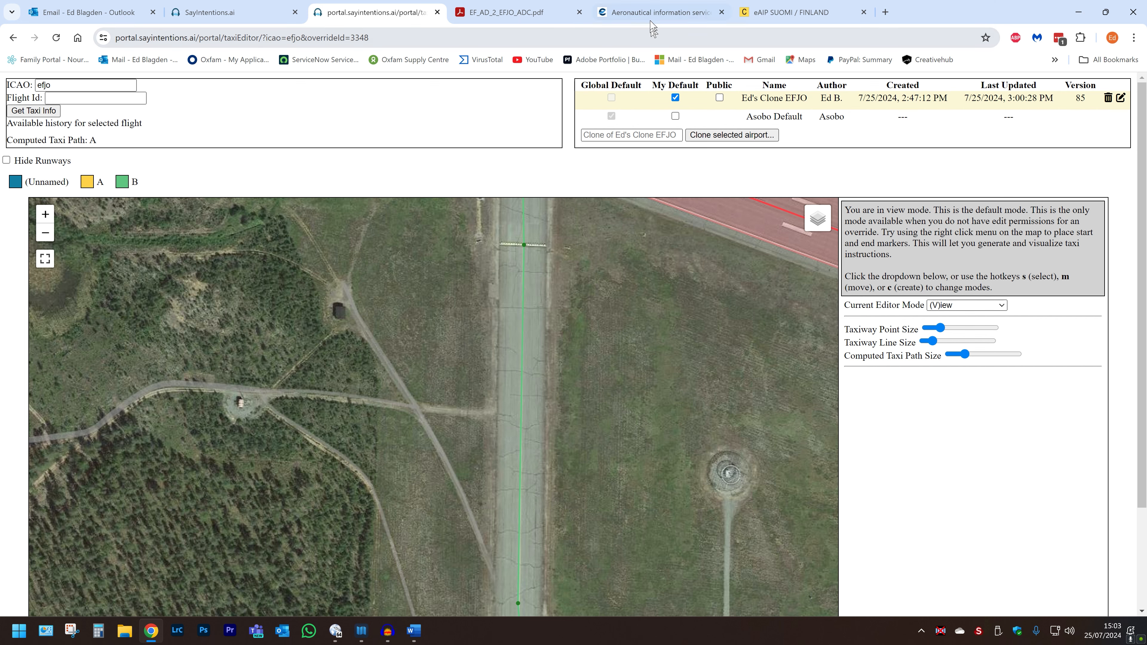
Step: Open the EFJO – Joensuu aerodrome data in the eAIP and read the taxiway widths in section AD 2.8
click(769, 16)
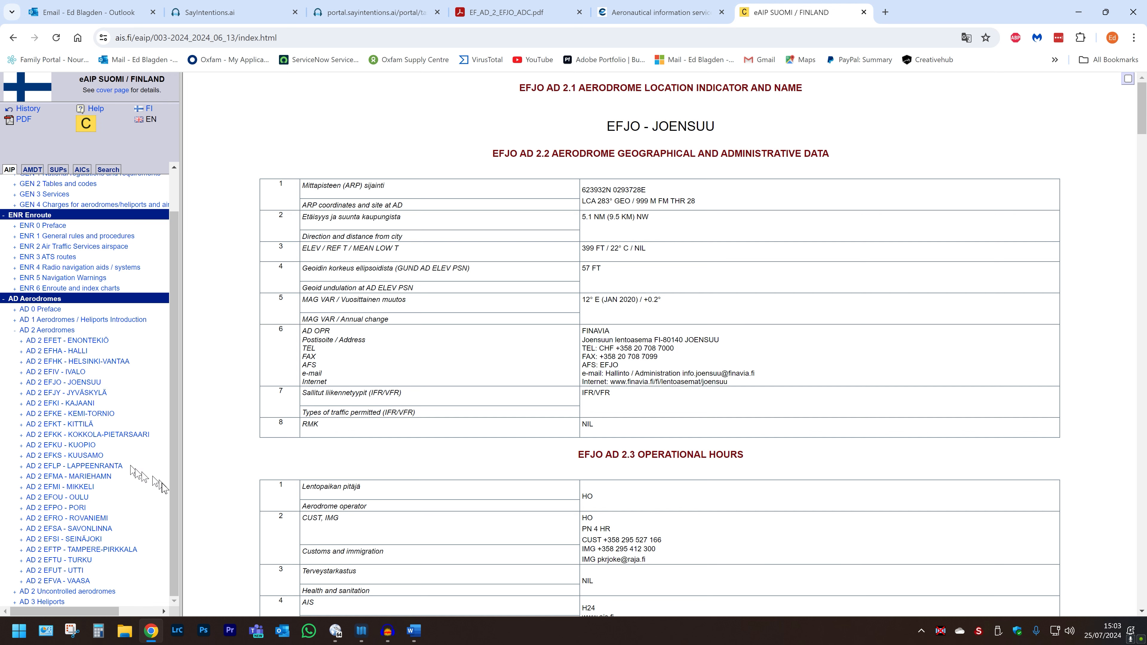
click(76, 384)
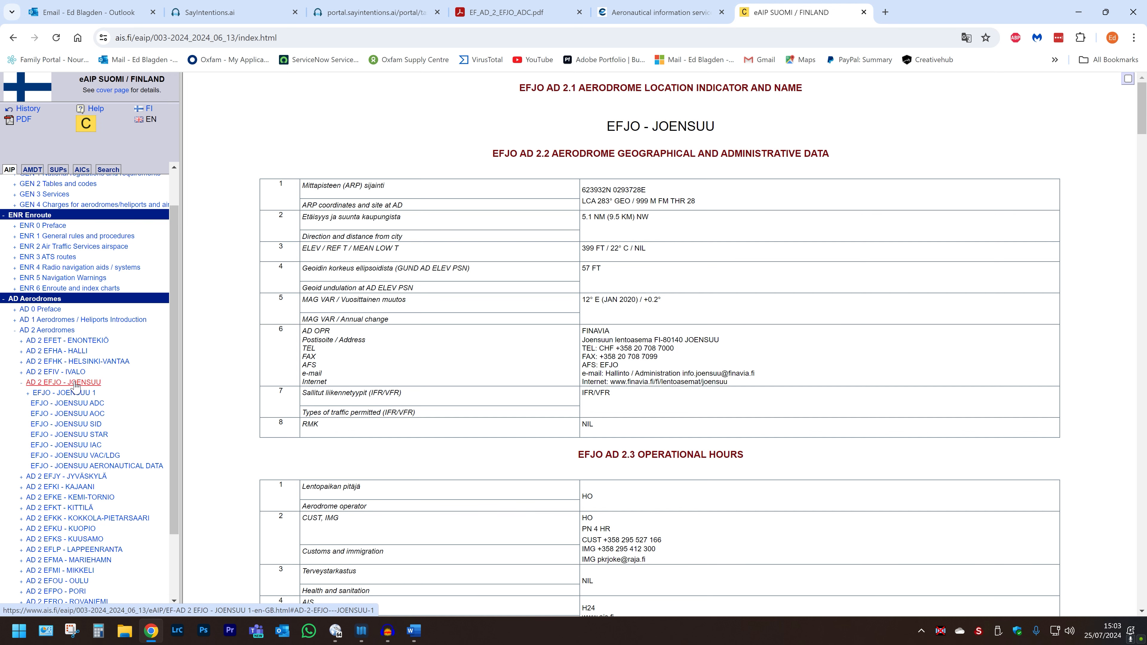
click(59, 404)
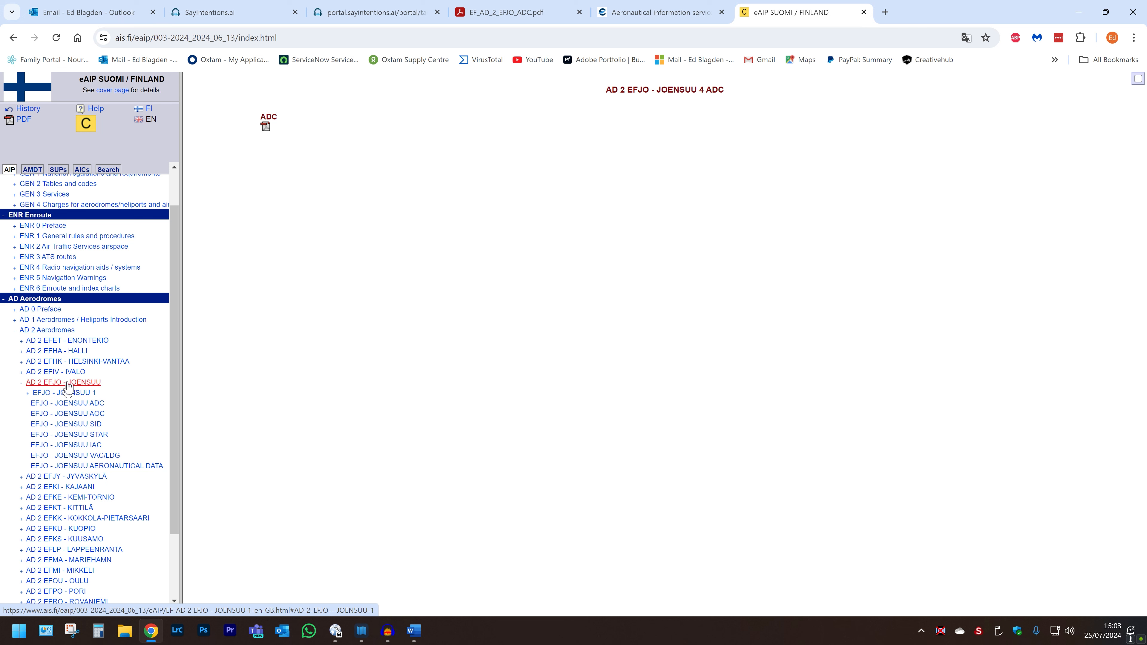
click(60, 393)
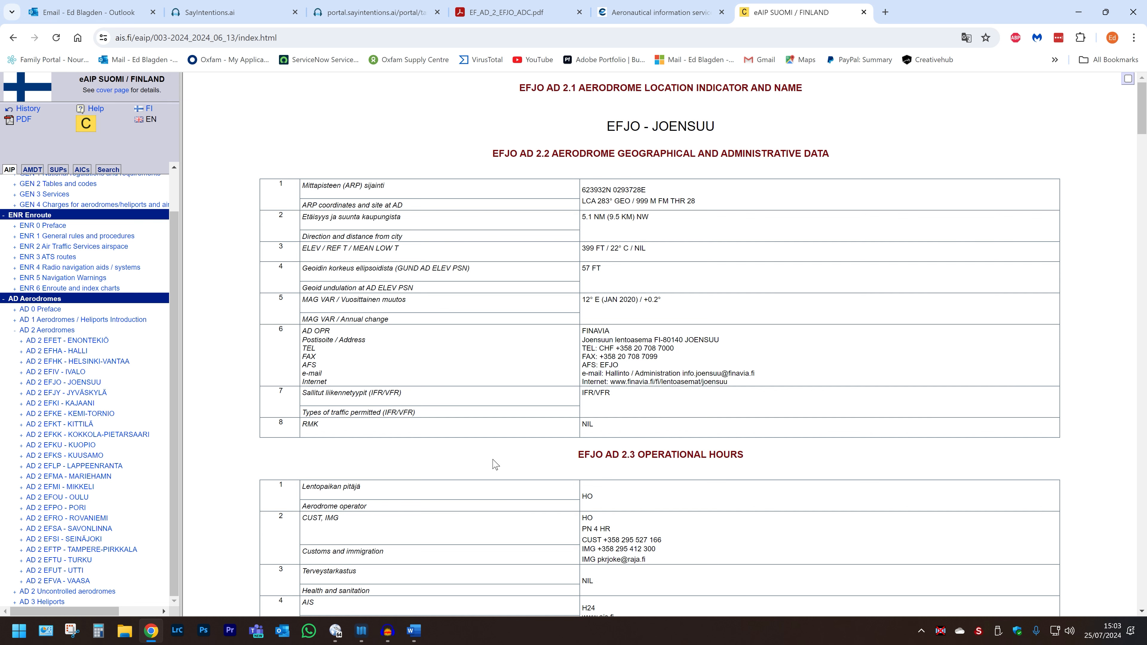
scroll(567, 469, down, 5)
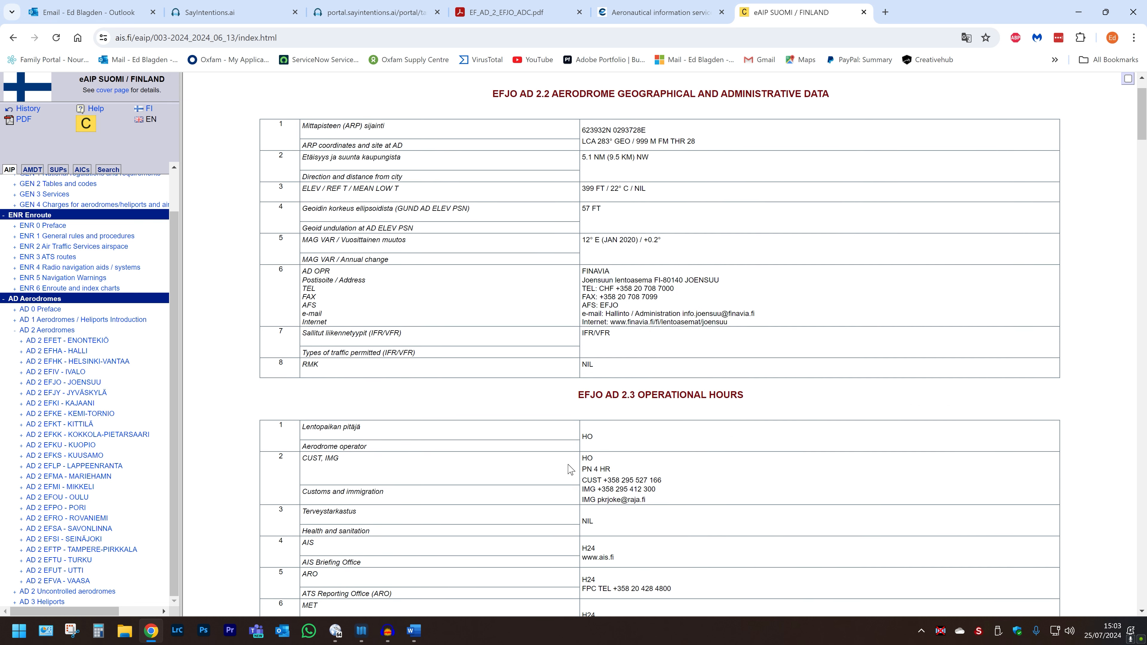
scroll(568, 469, down, 15)
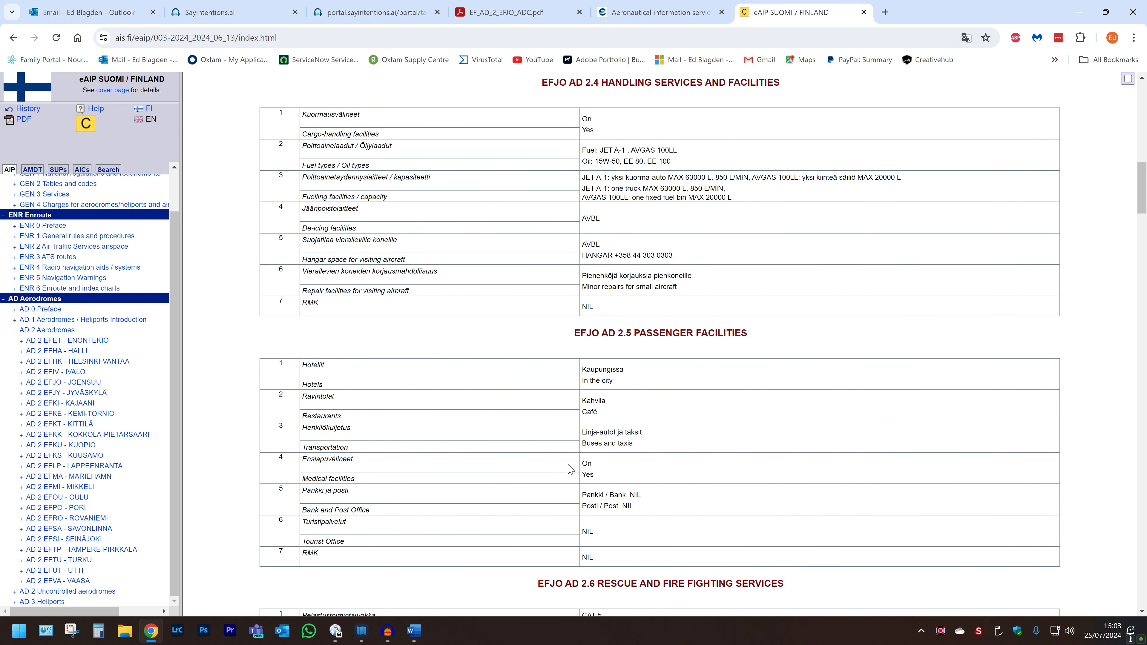
scroll(569, 469, down, 6)
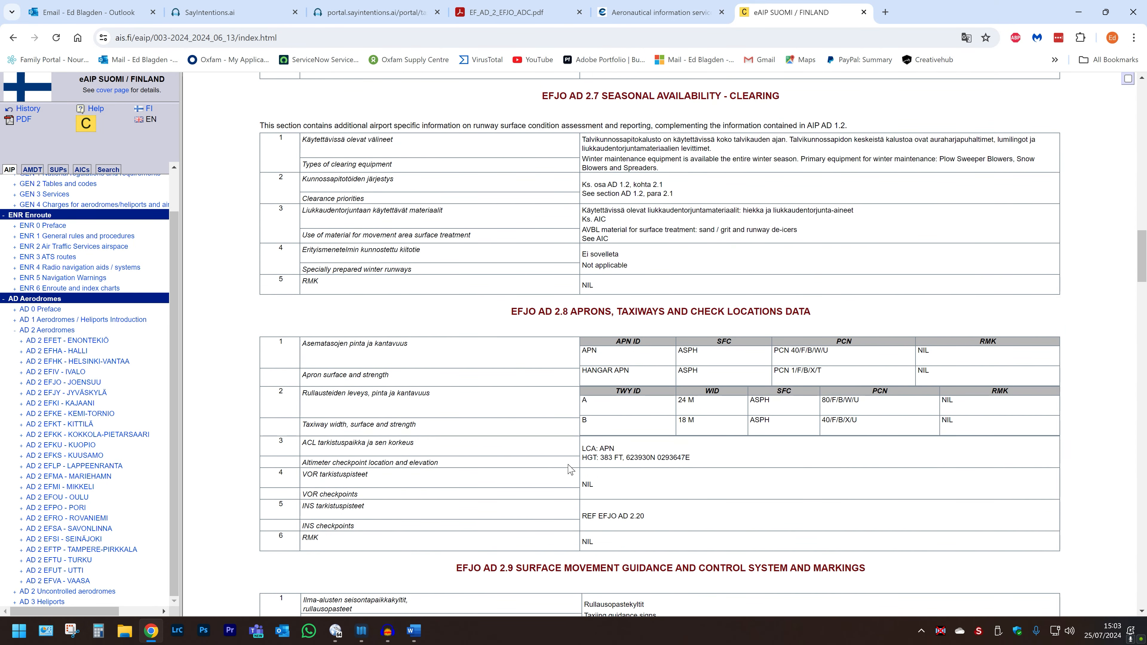
scroll(570, 469, down, 2)
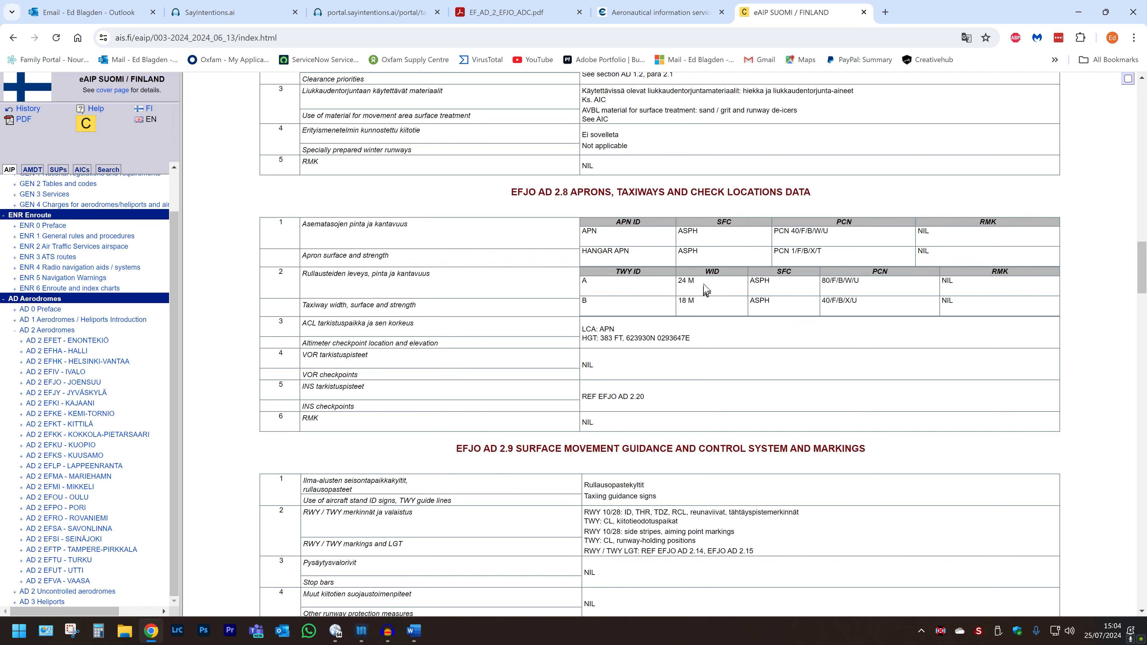
drag(696, 283, 672, 283)
click(668, 281)
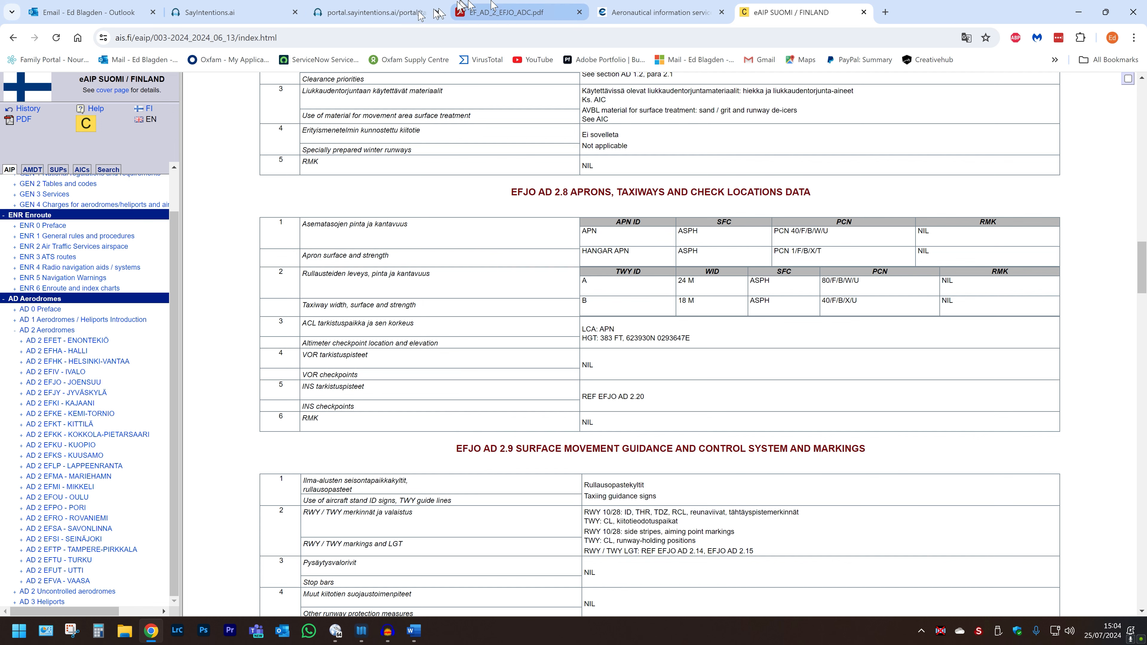
Step: Switch the taxi editor to select mode
click(354, 18)
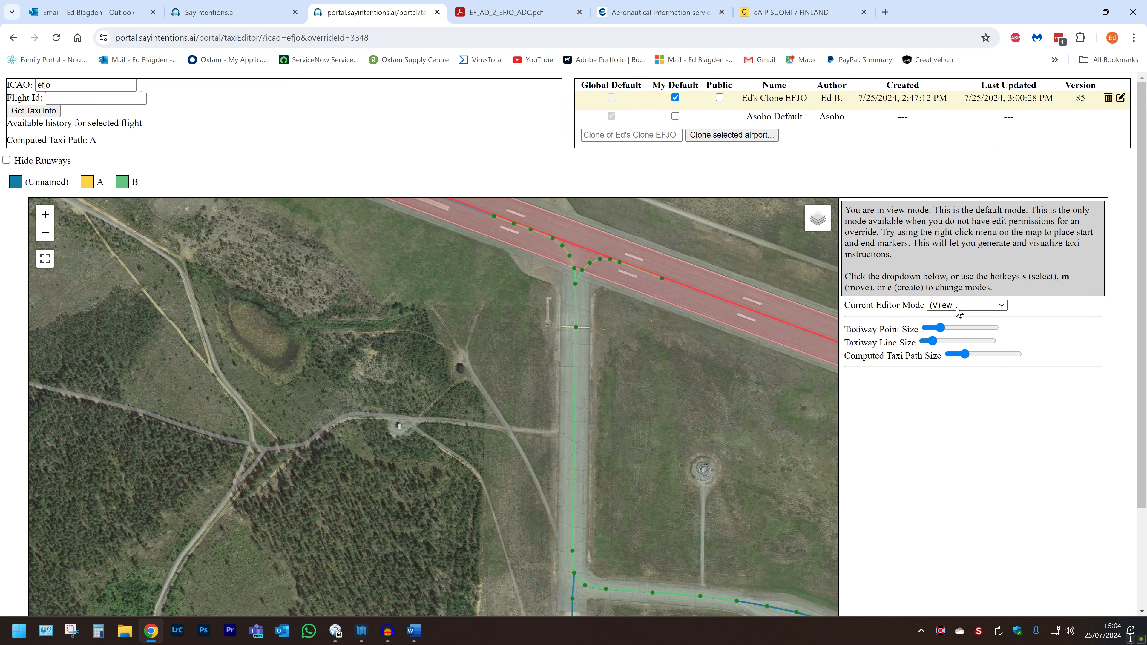
click(956, 306)
click(943, 325)
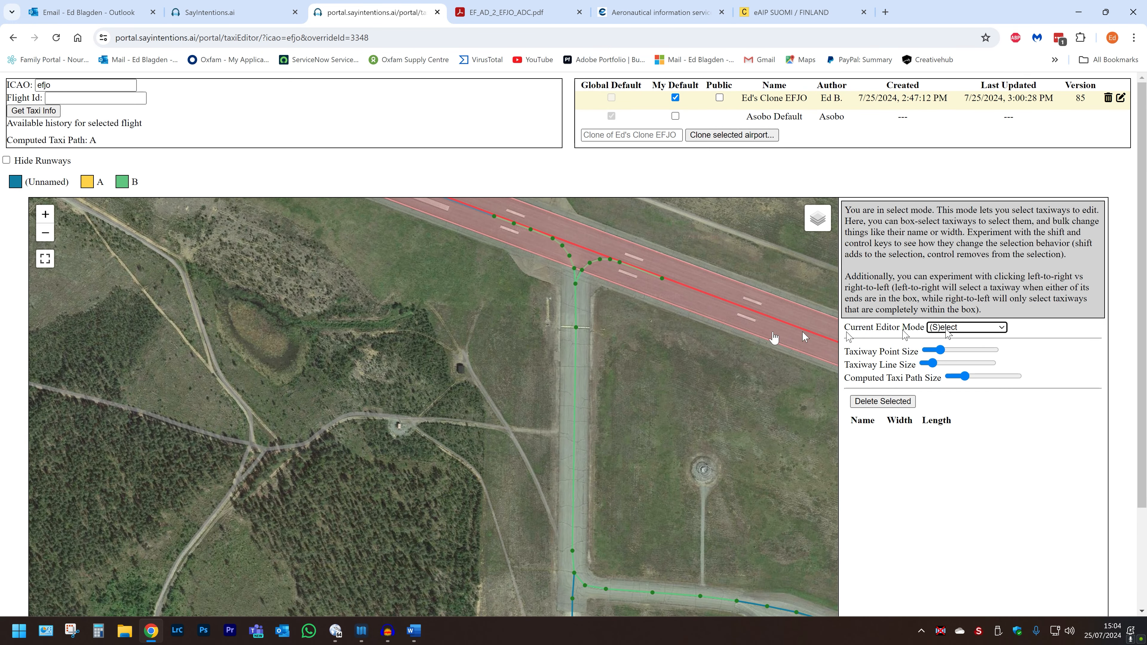
Step: Compare the aerodrome chart and eAIP taxiway data with the taxiway layout around the apron
click(127, 183)
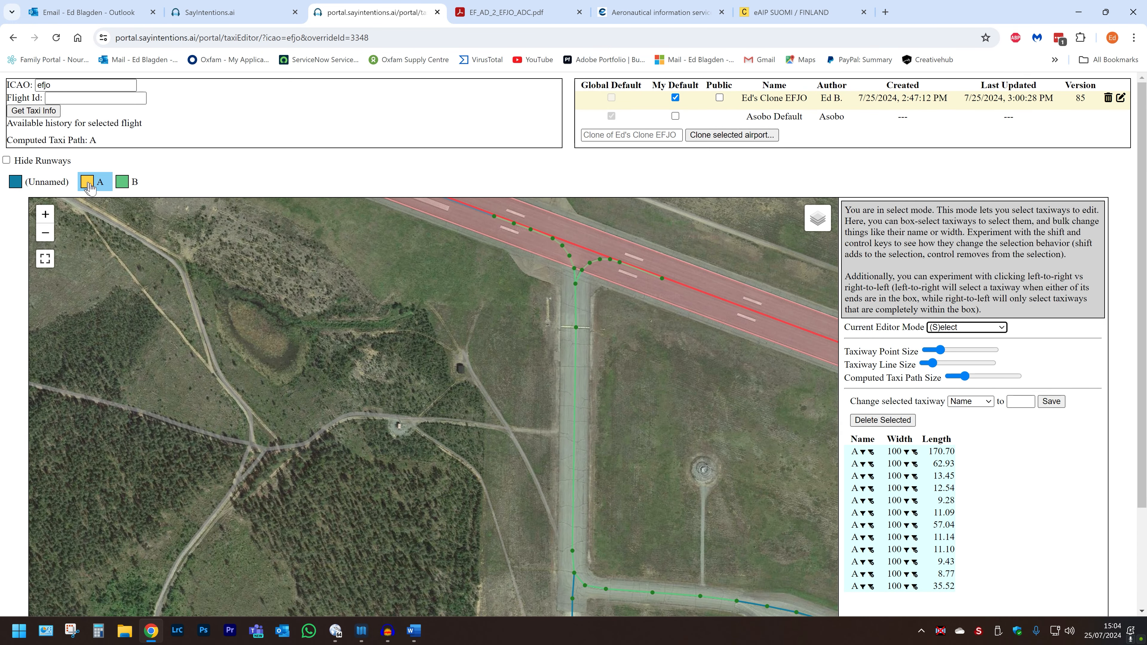
click(505, 16)
click(763, 14)
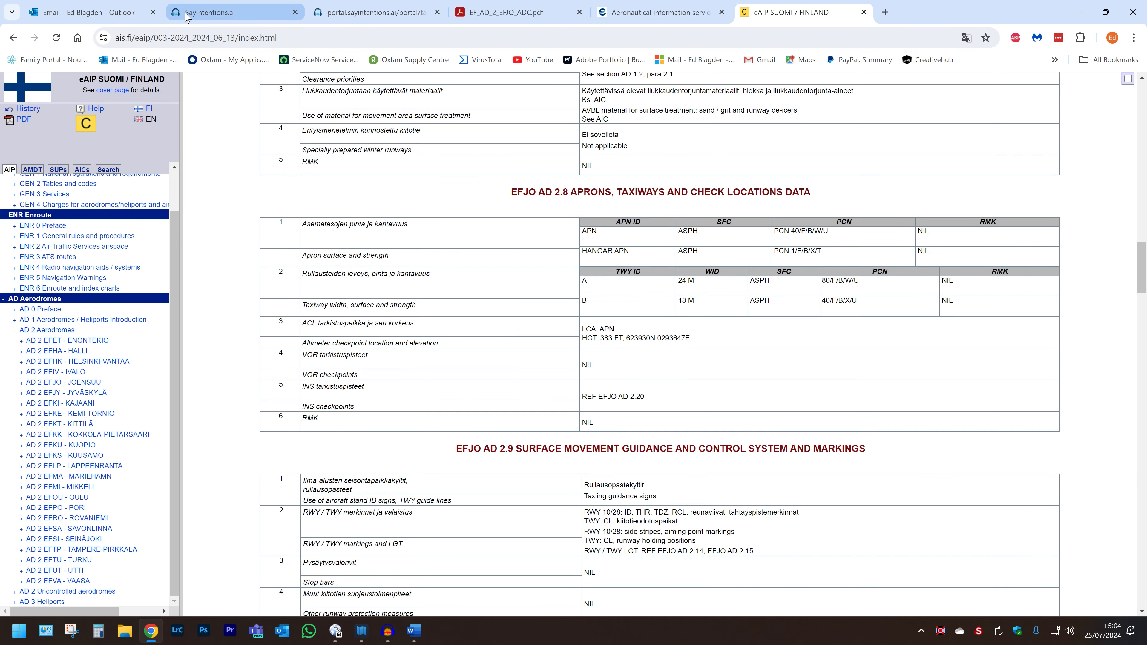
click(334, 13)
click(437, 407)
drag(454, 426, 109, 205)
scroll(427, 439, down, 1)
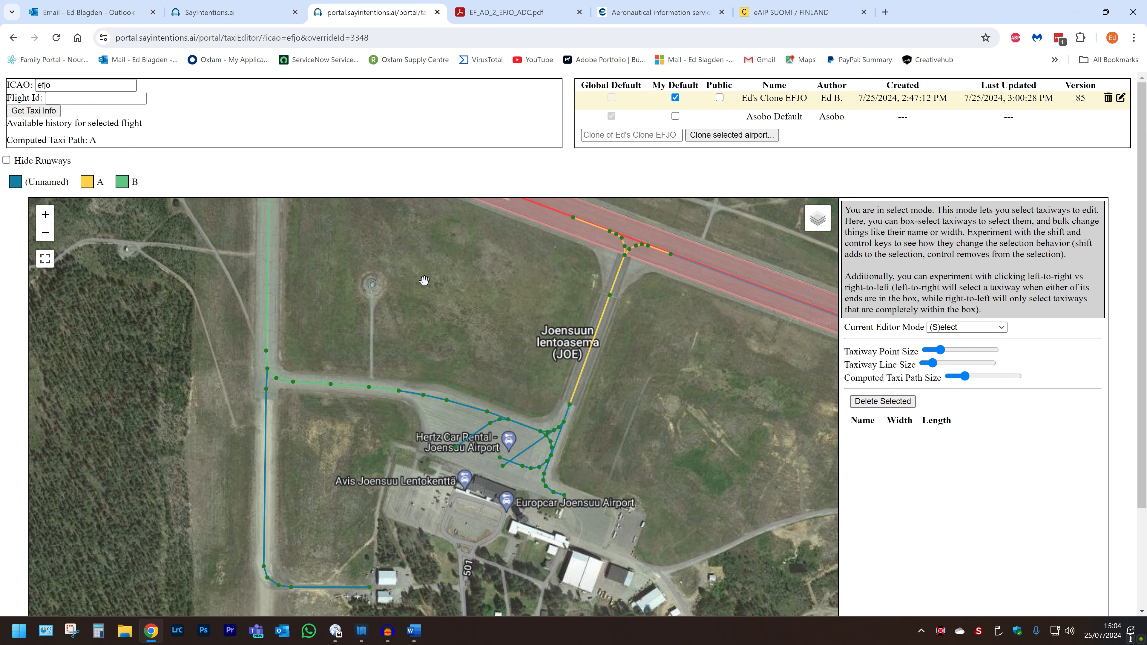
drag(426, 286, 513, 376)
Step: Select all taxiway A segments and choose to change their width
click(93, 181)
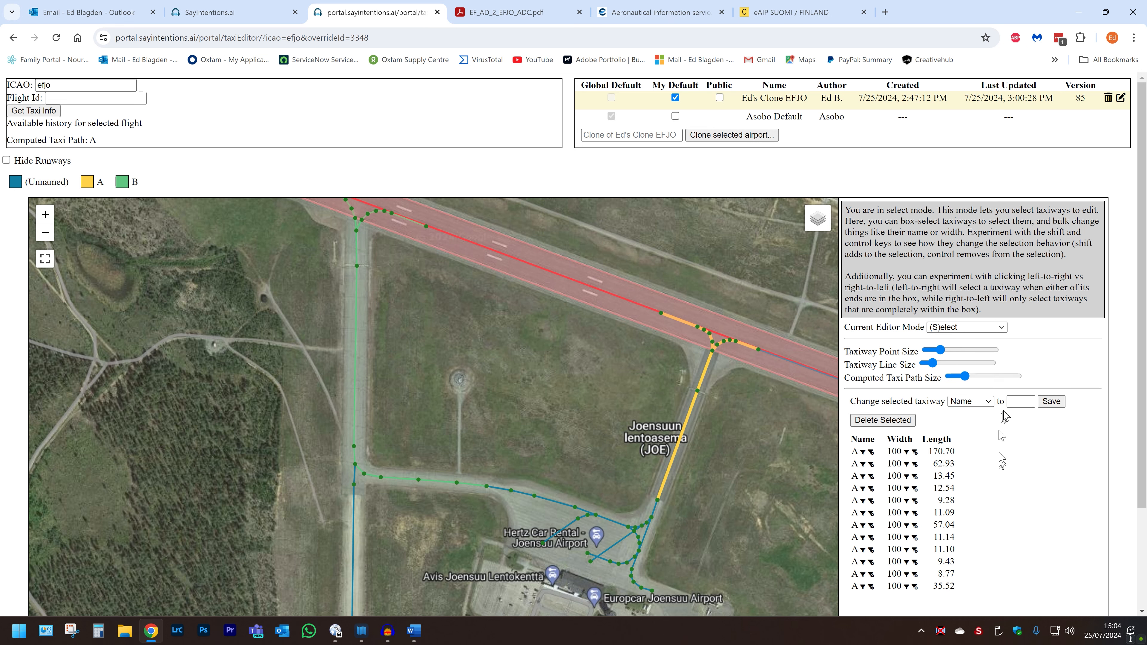
click(989, 401)
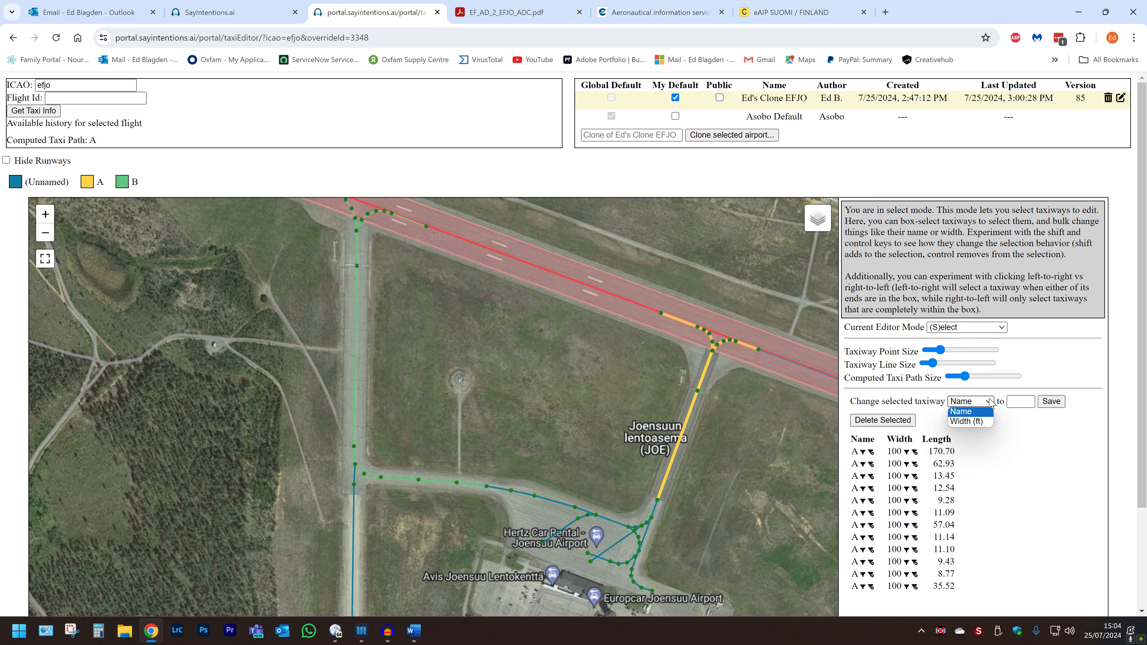
click(977, 420)
click(1014, 401)
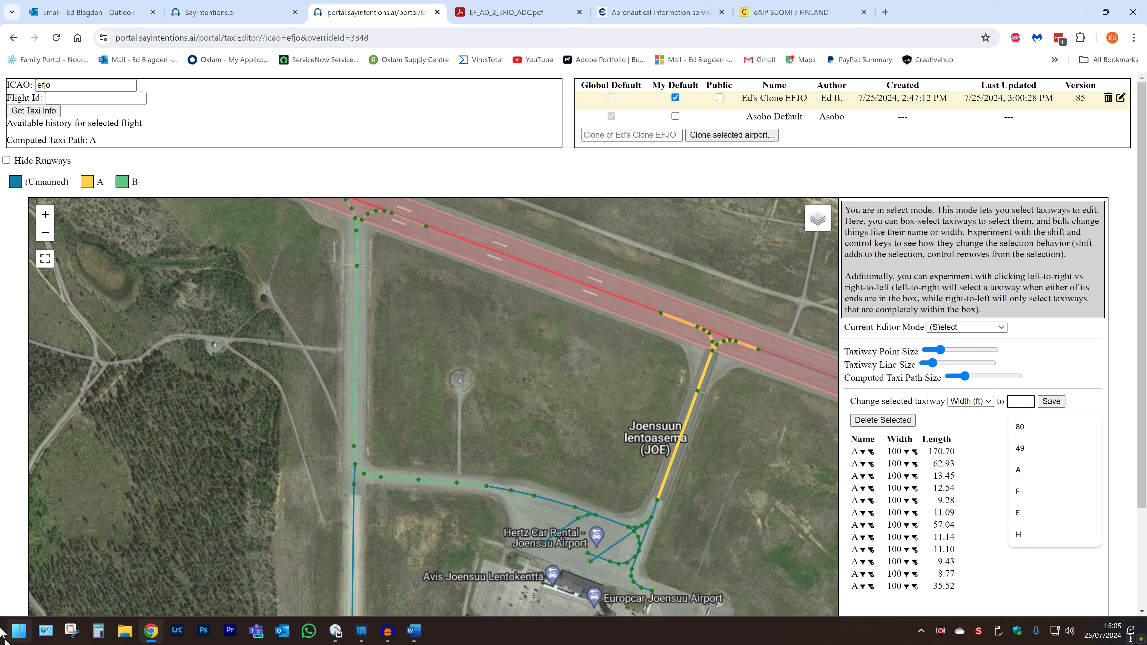
Step: Open the Calculator and compute 25 × 3.28 to convert taxiway A's width to feet
click(98, 630)
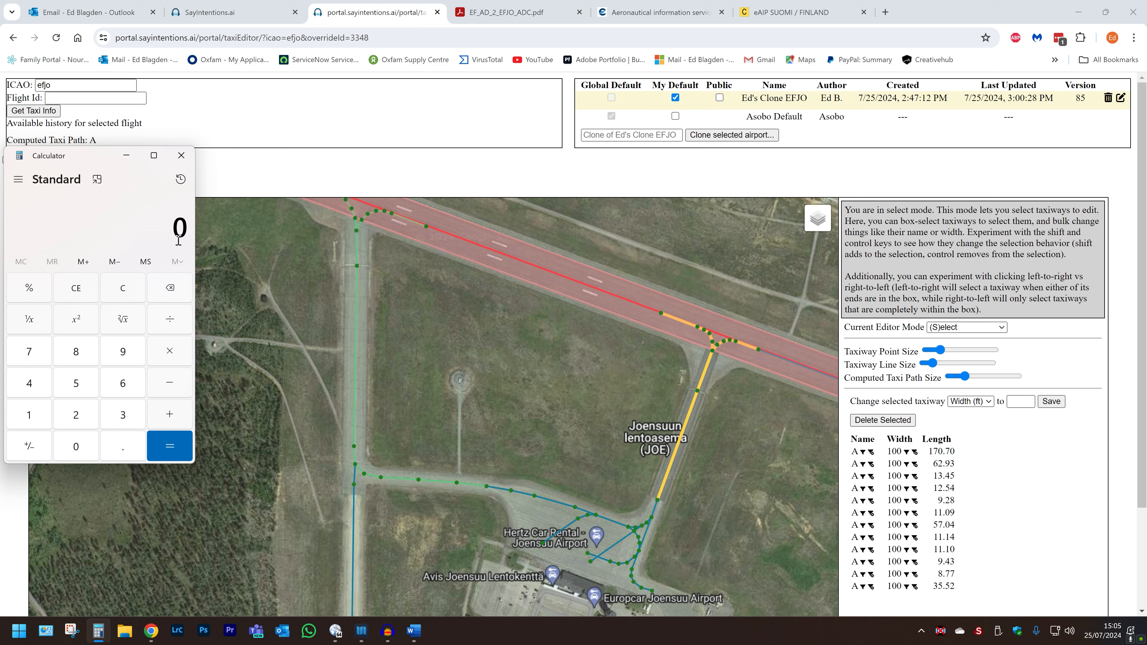
text(25)
key(asterisk)
text(3.28)
key(Return)
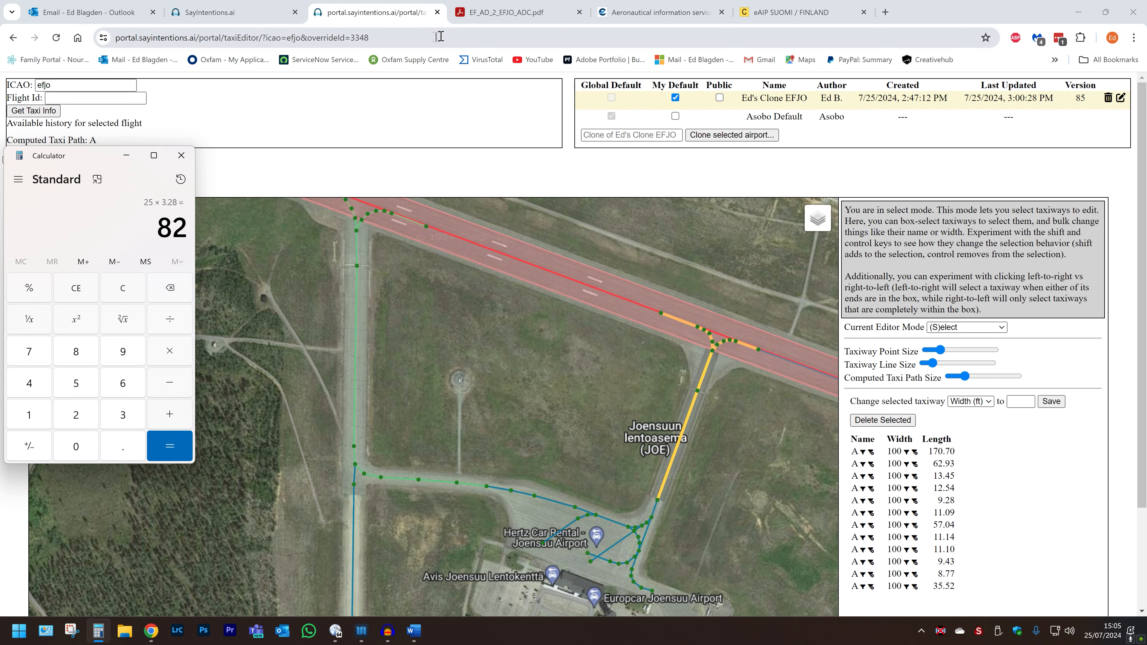
Step: Set the selected taxiway A segments' width to 82 ft and save
click(1021, 401)
text(82)
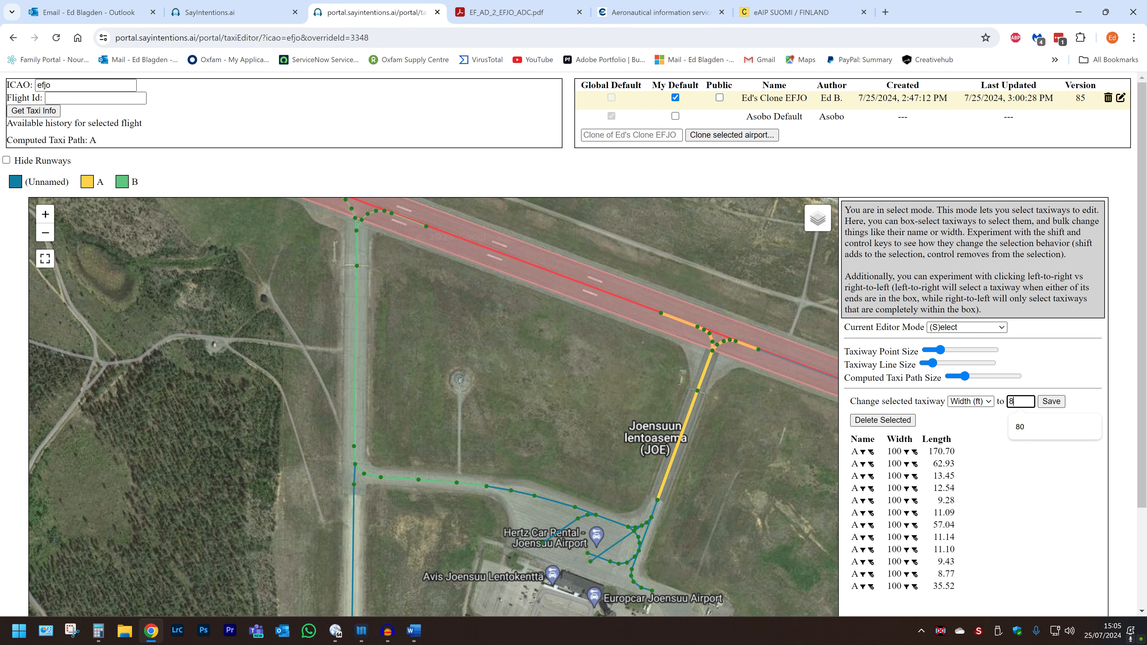
click(1051, 402)
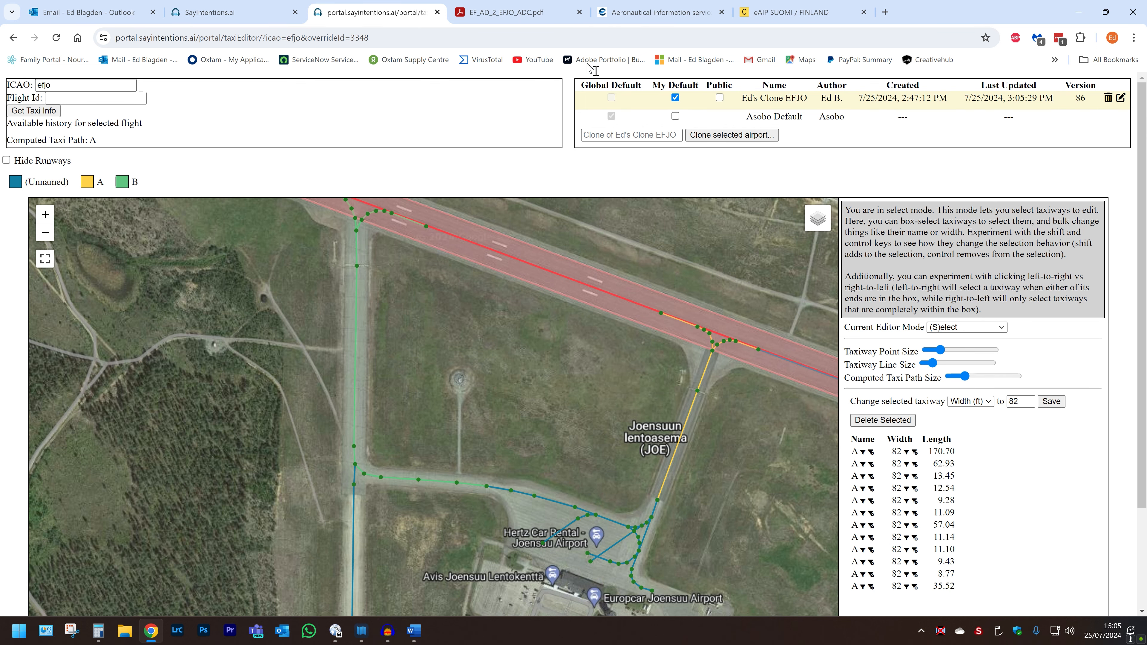
Step: Check taxiway B's width in the eAIP and compute 18 × 3.28 in the Calculator
click(749, 17)
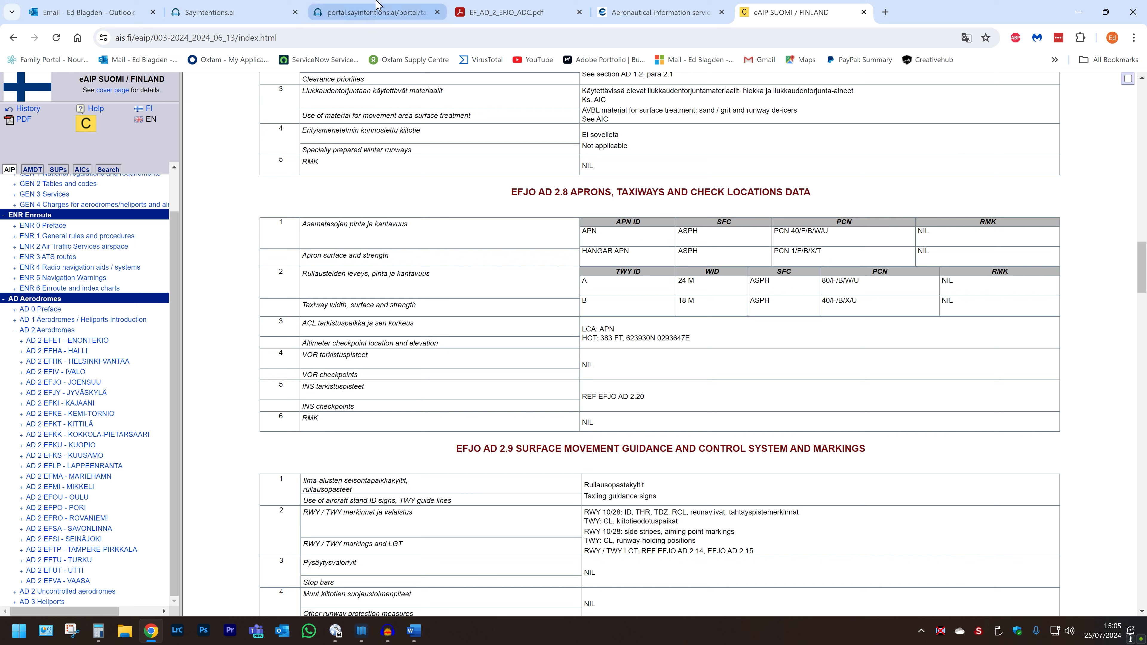
click(382, 13)
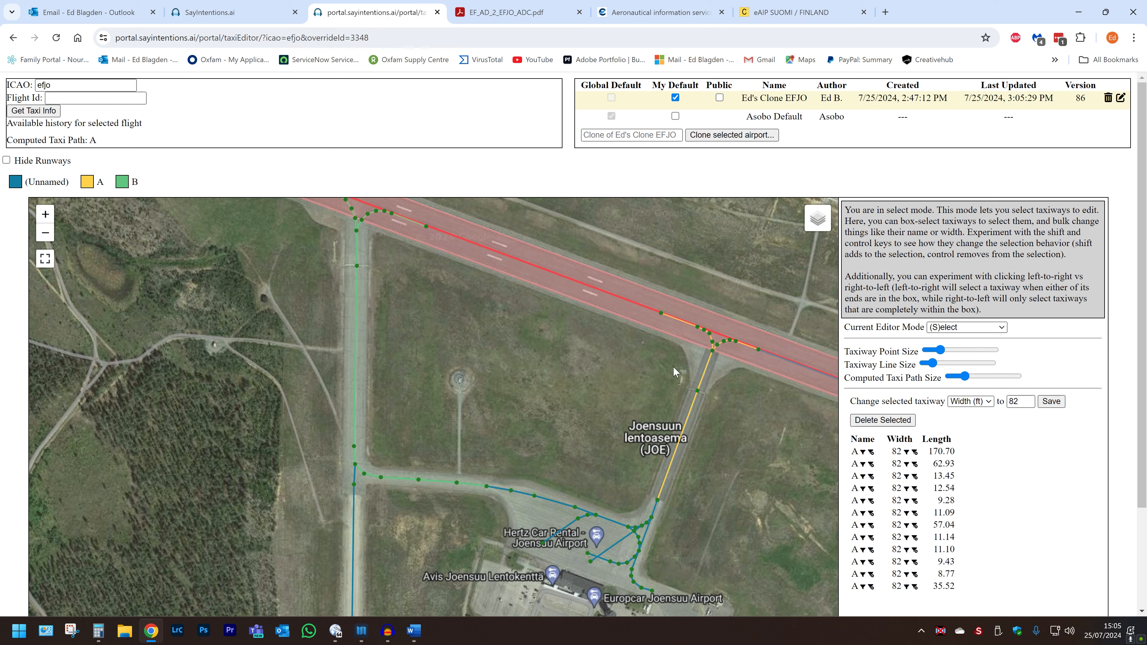
click(98, 630)
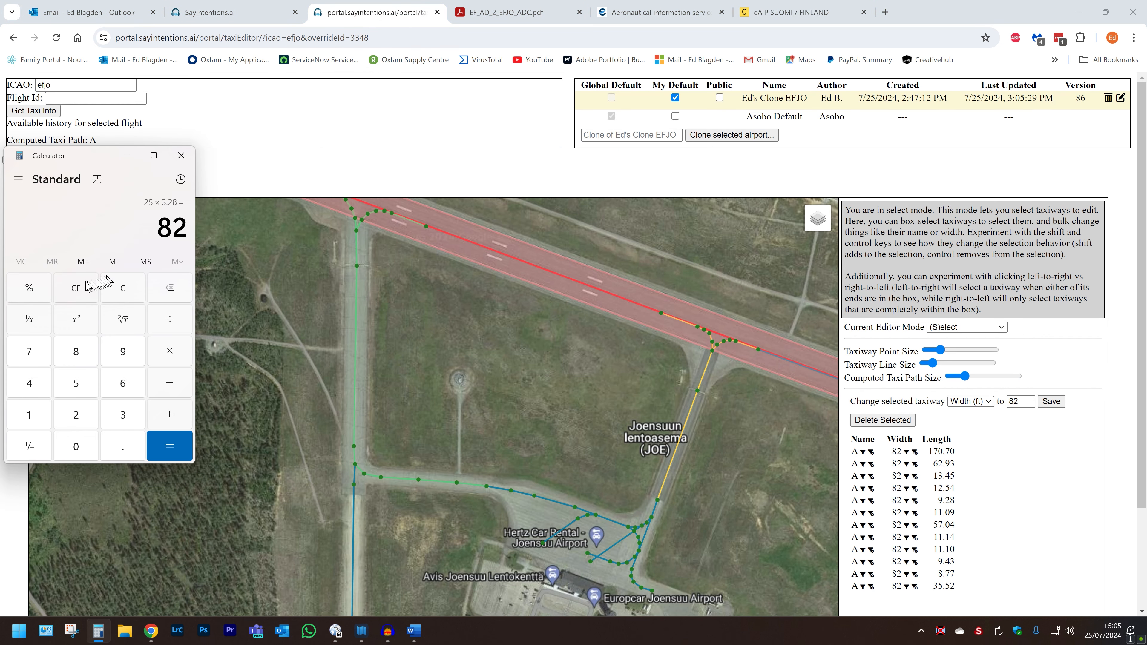
click(119, 295)
text(18)
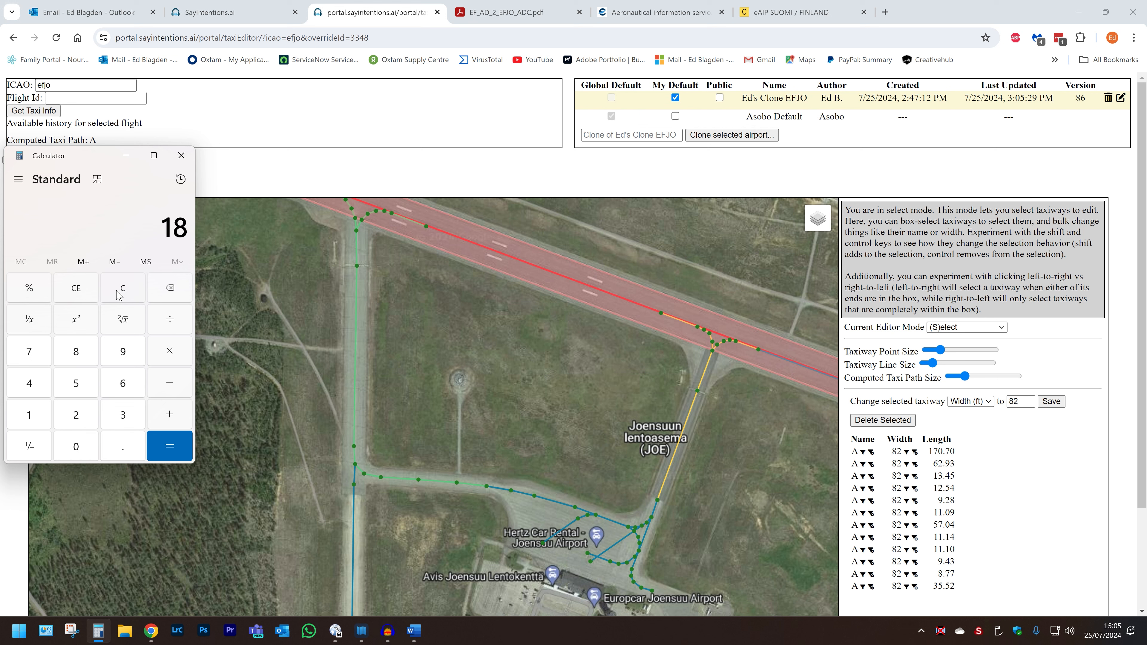
key(asterisk)
text(3.28)
key(Return)
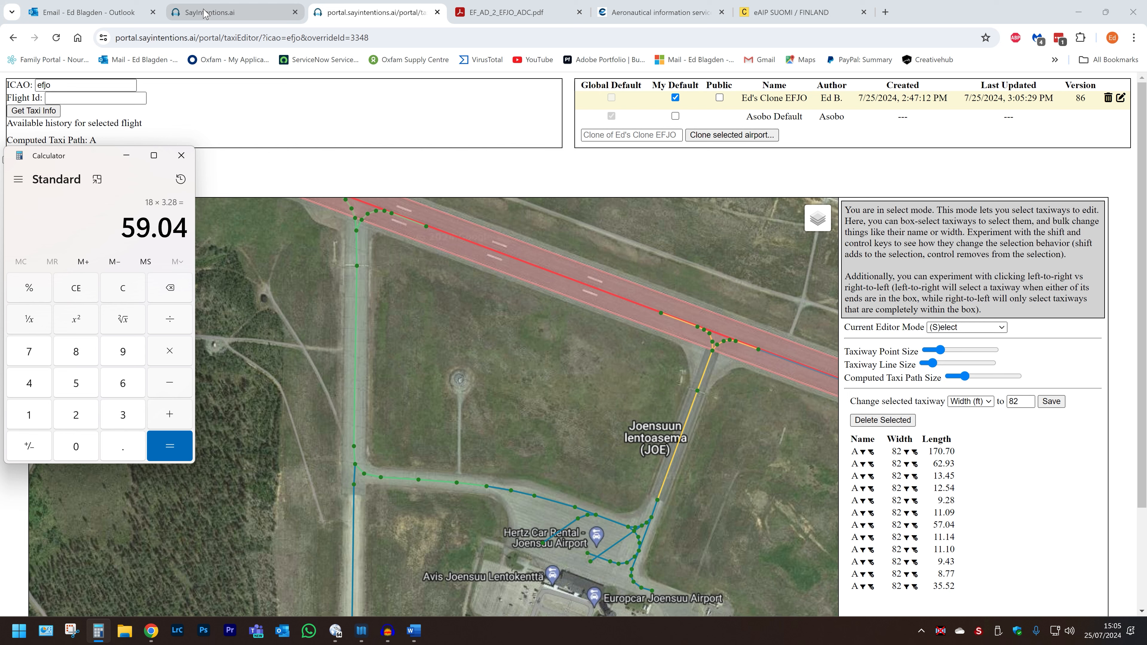
Step: Select all taxiway B segments and set their width to 59 ft
click(405, 22)
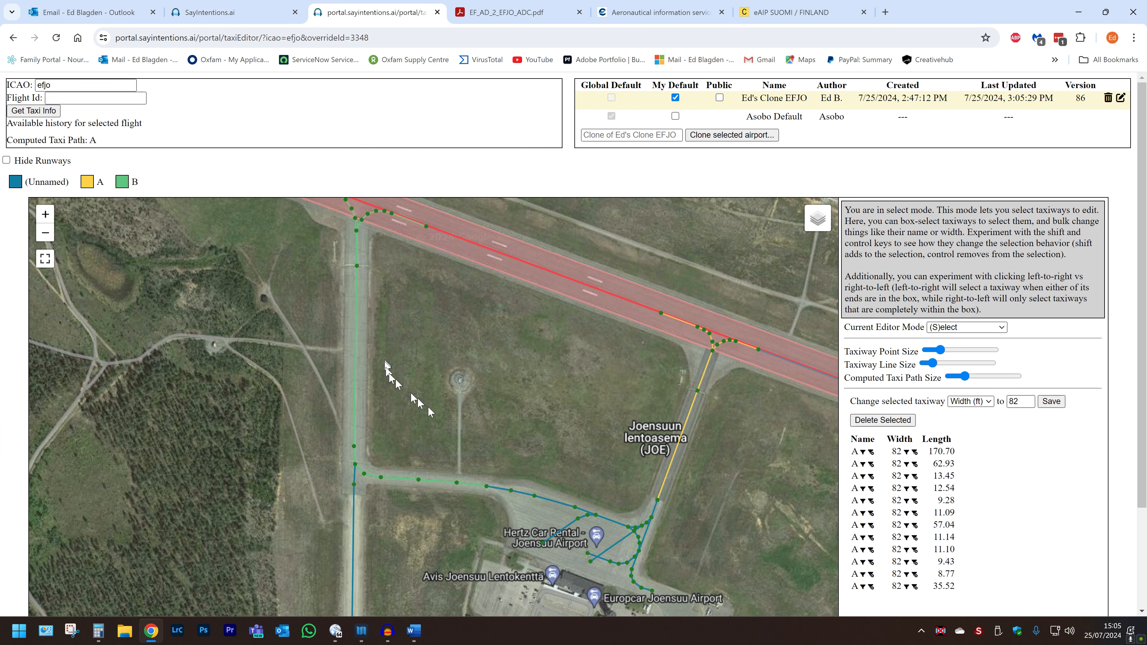
click(123, 183)
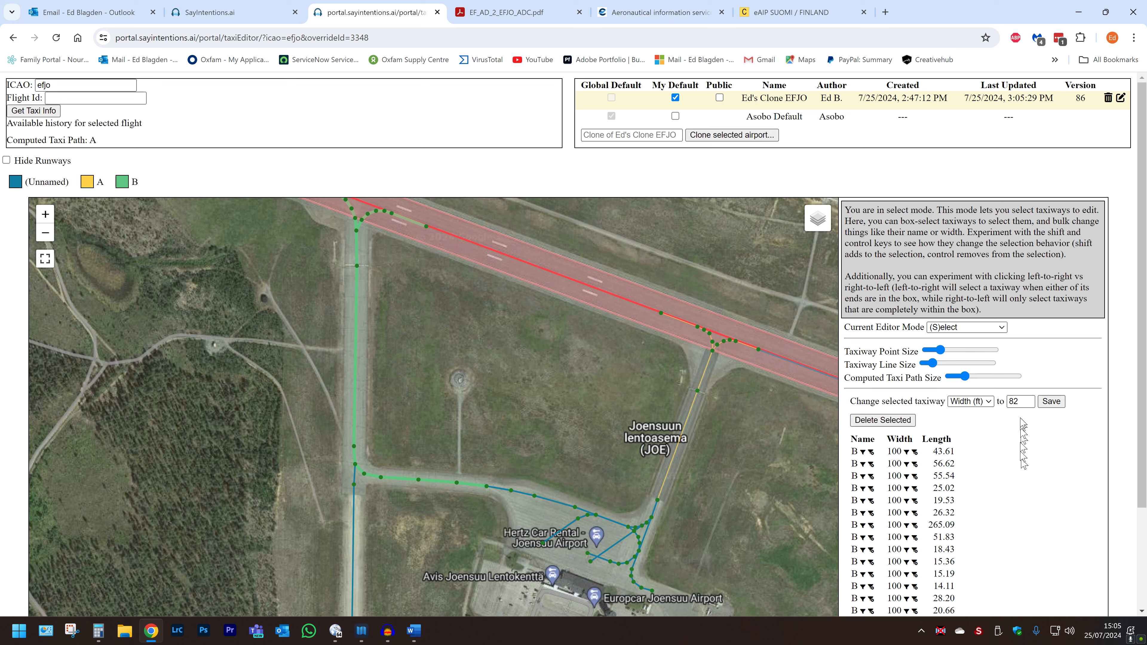
double_click(1018, 401)
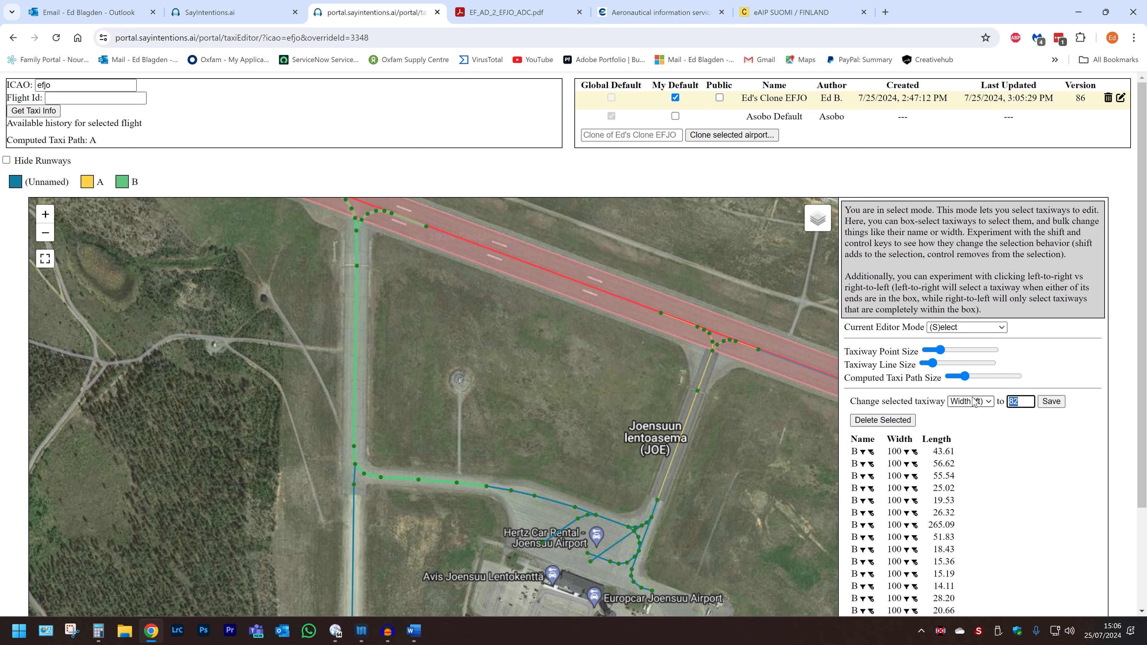
text(59)
click(1052, 402)
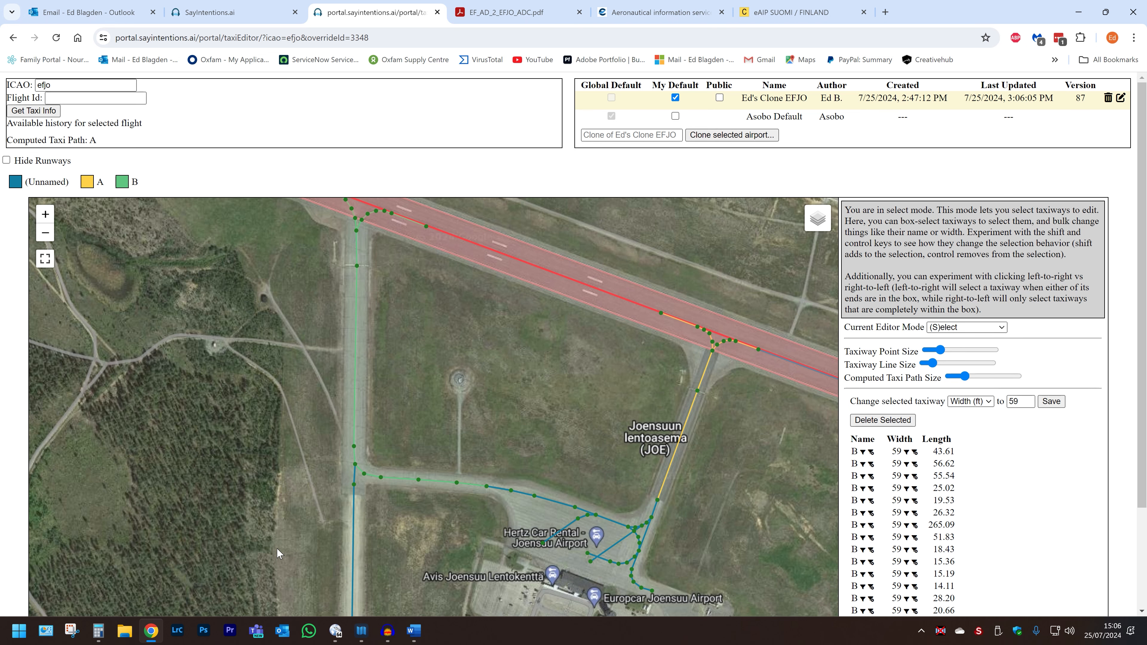
Step: Select the unnamed taxiway segments on the western route to the apron and set their width to 59 ft
drag(277, 548, 284, 357)
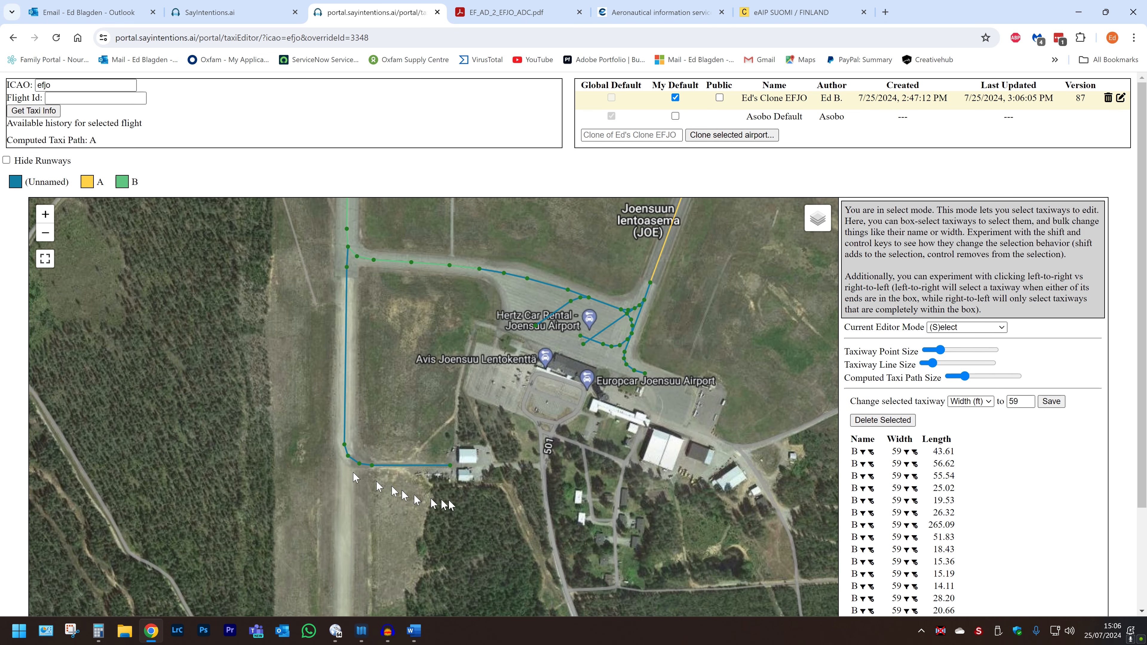
drag(480, 498, 233, 266)
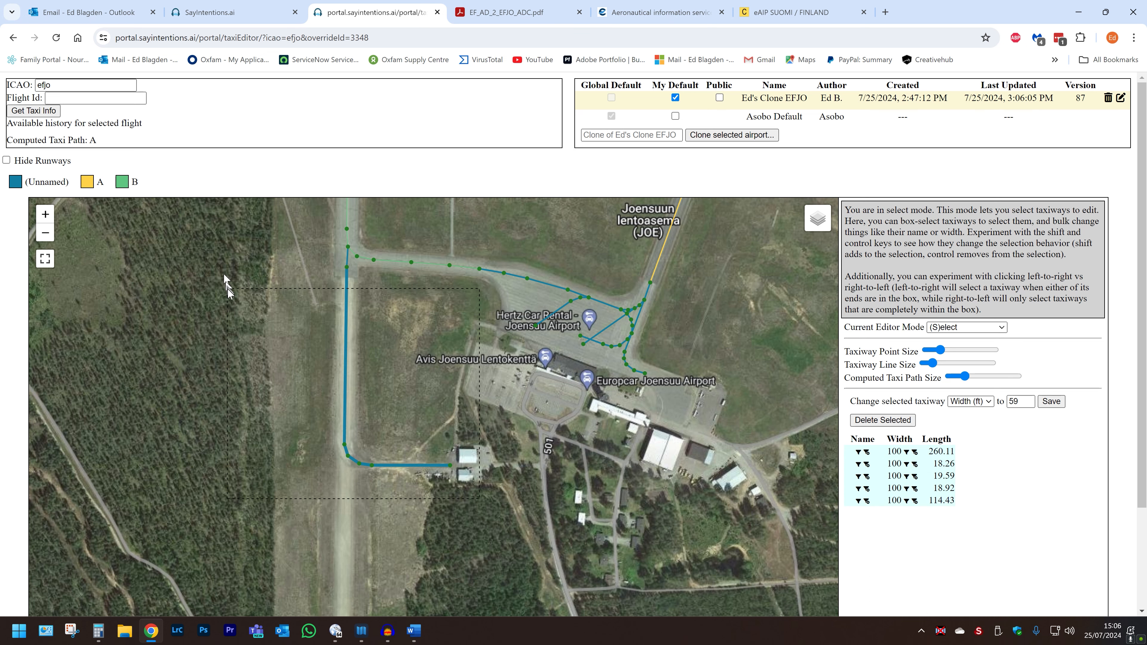
drag(453, 487, 327, 267)
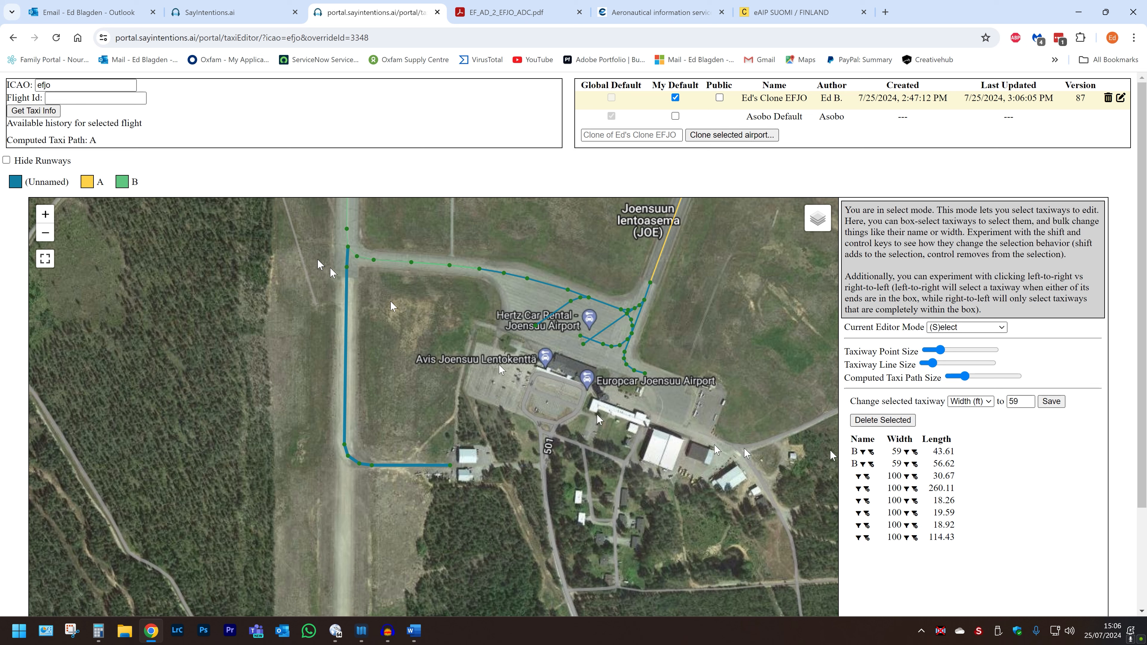
click(1020, 401)
key(ctrl+a)
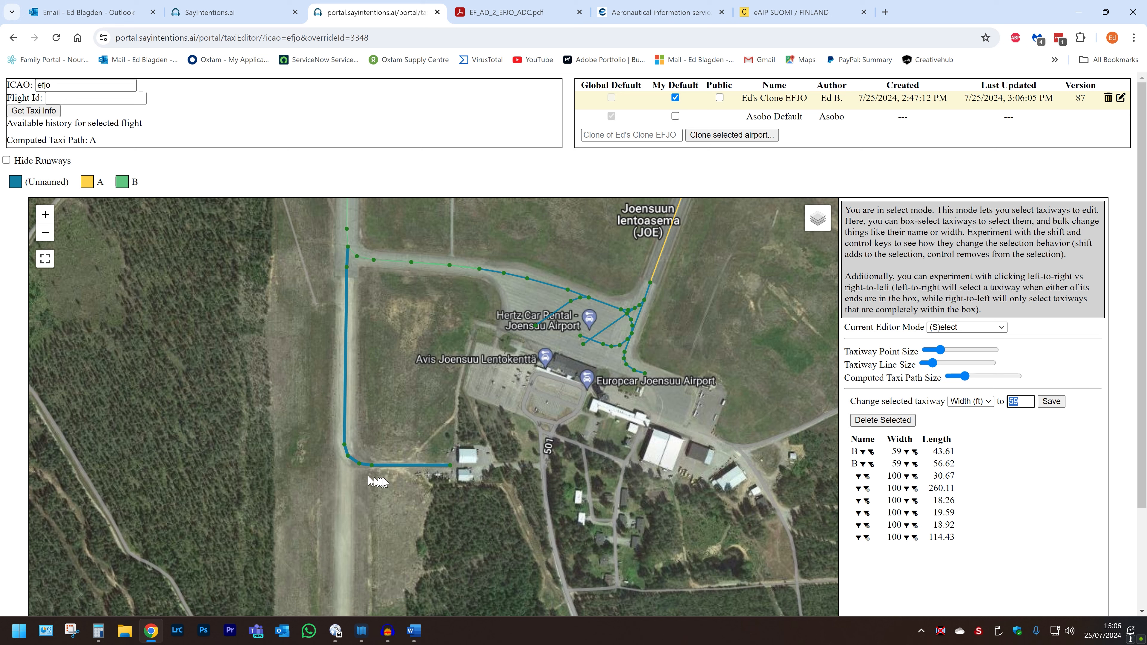
click(1054, 402)
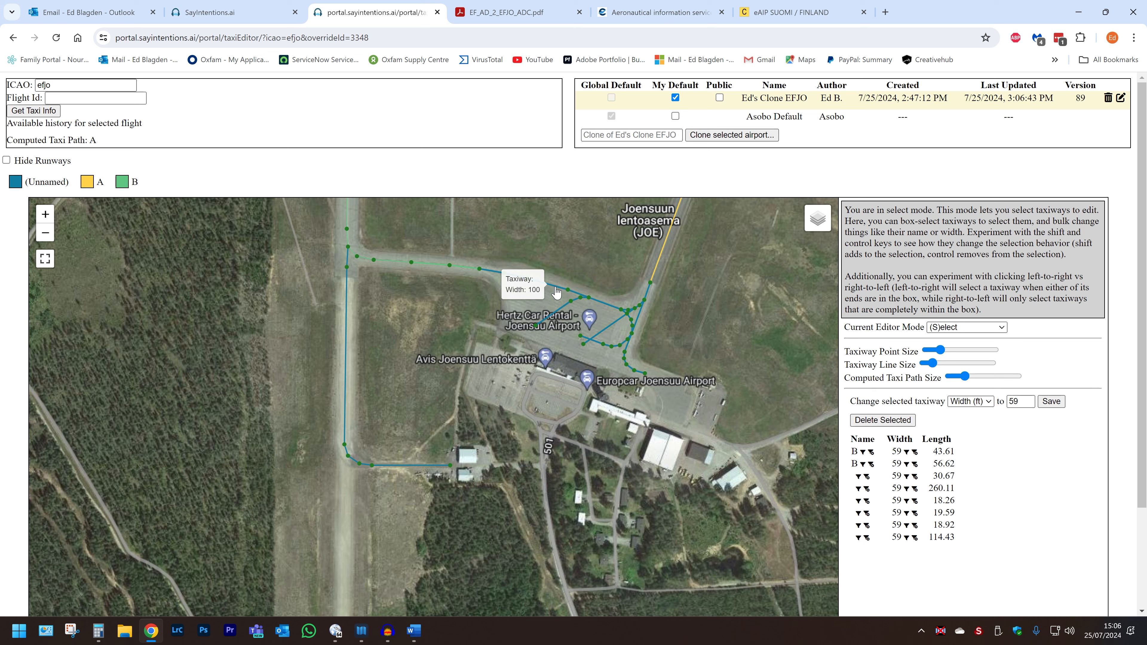
Step: Check the widths of the unnamed connector segments near the apron
click(561, 300)
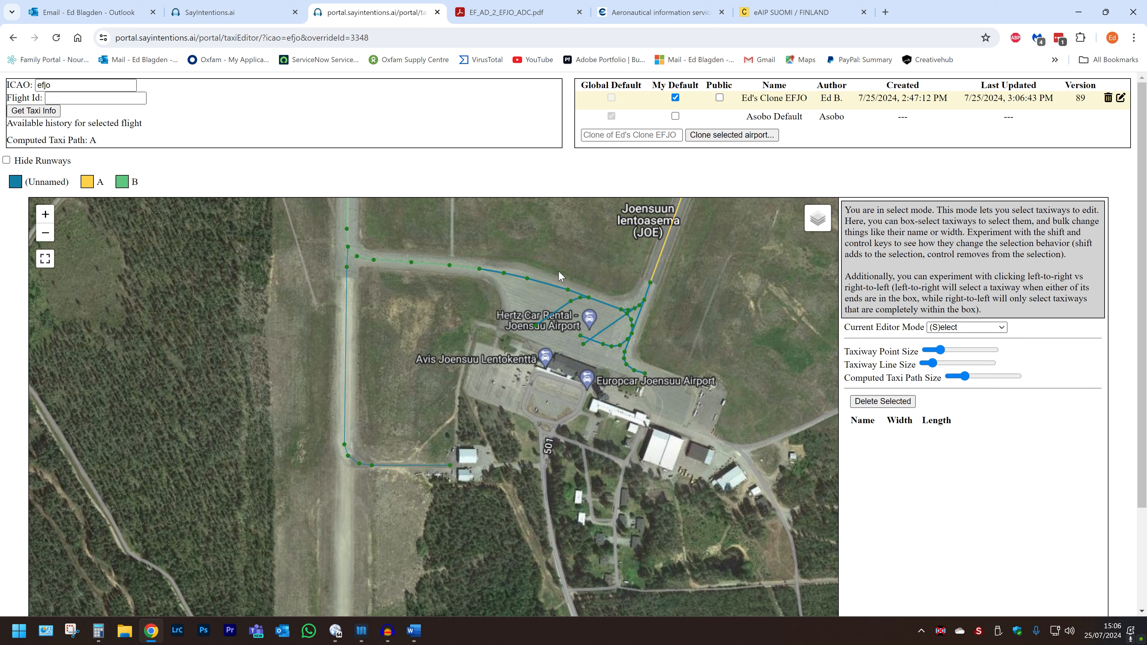
drag(565, 272, 581, 309)
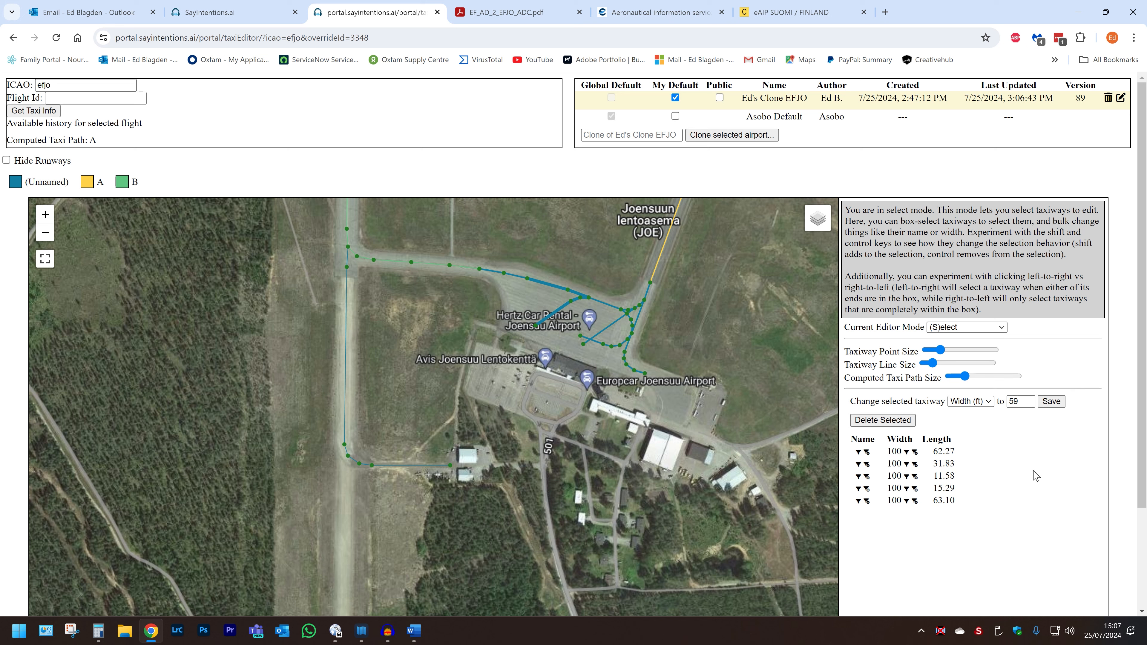
click(693, 311)
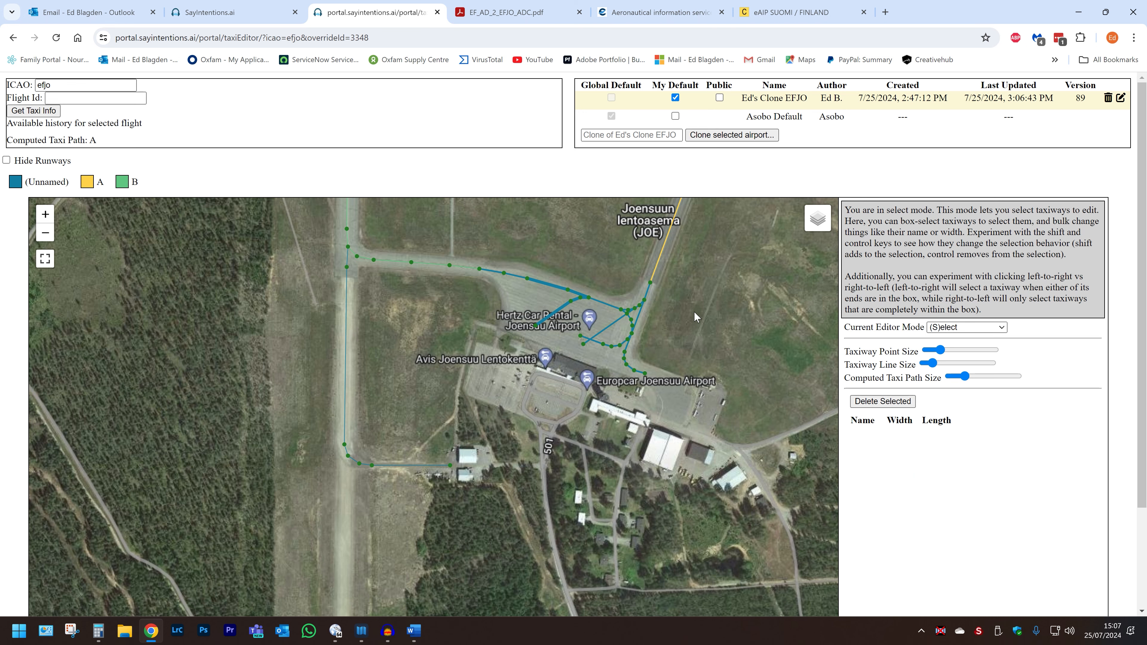
Step: Switch back to view mode and review the whole taxiway layout
key(v)
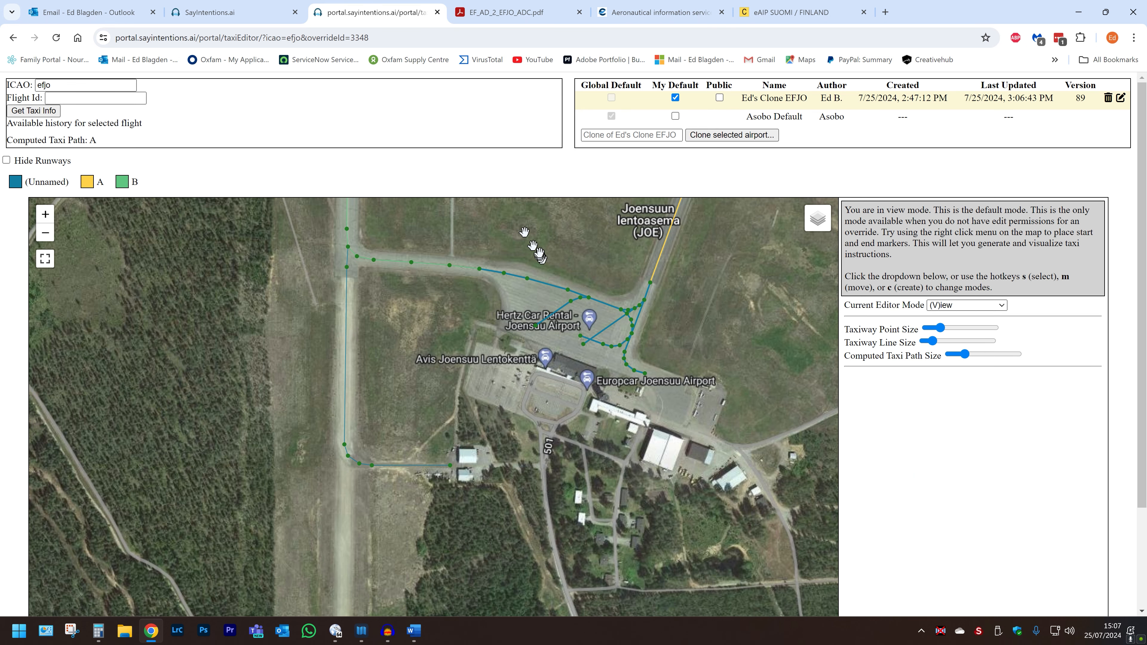
drag(540, 253, 537, 337)
scroll(526, 422, down, 3)
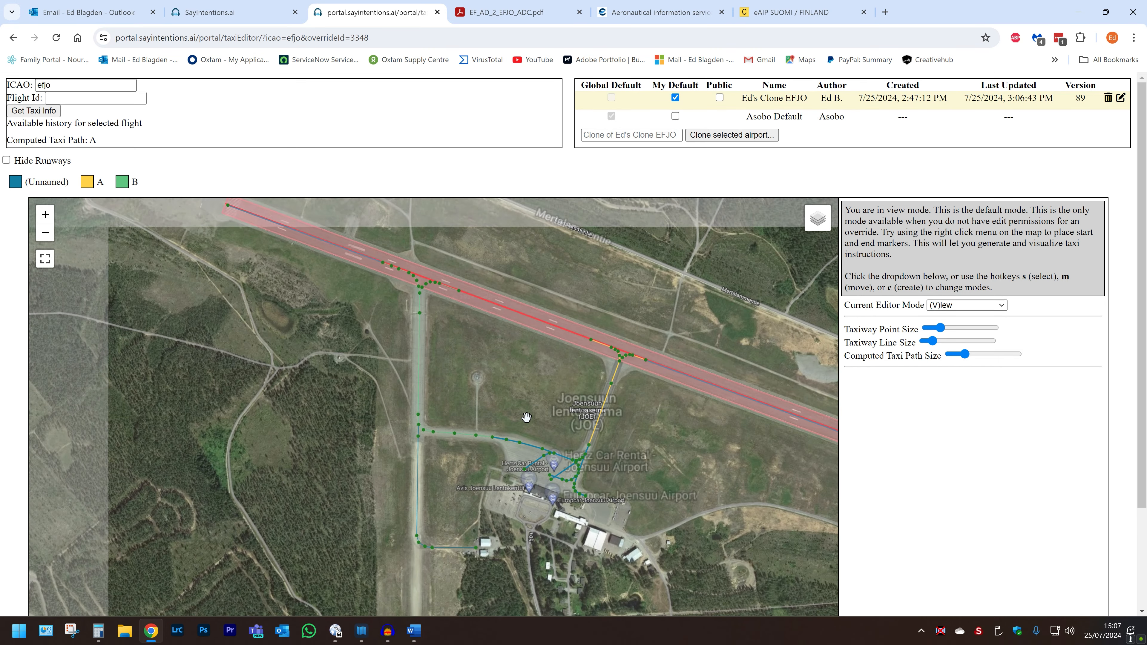
drag(526, 417, 599, 409)
scroll(598, 409, down, 1)
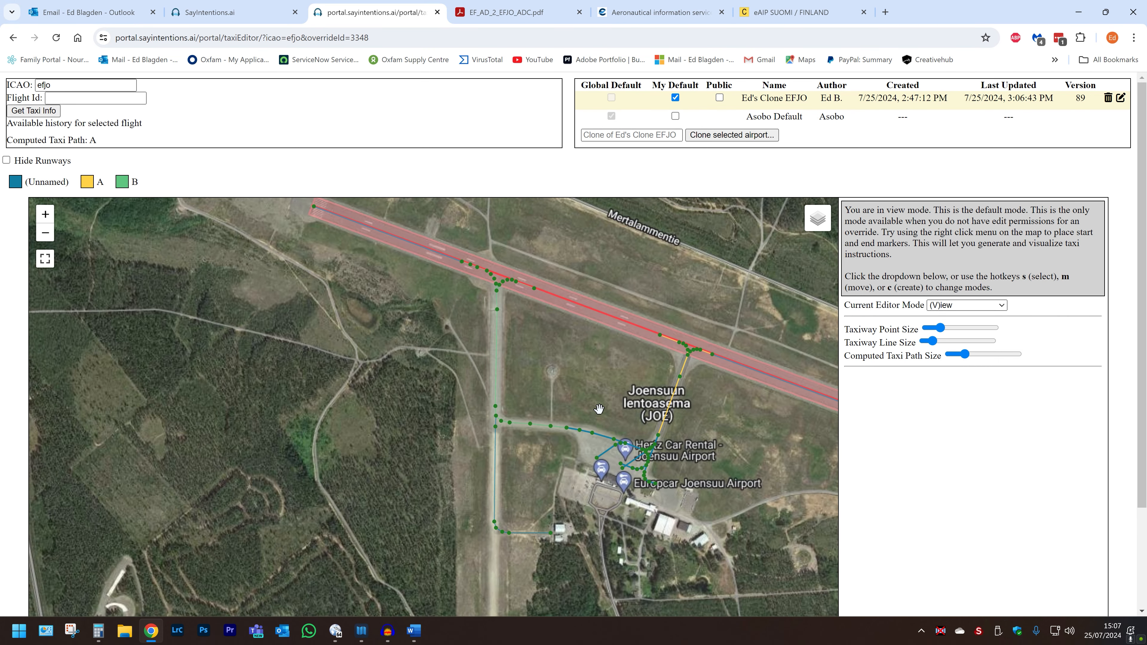
drag(599, 409, 532, 449)
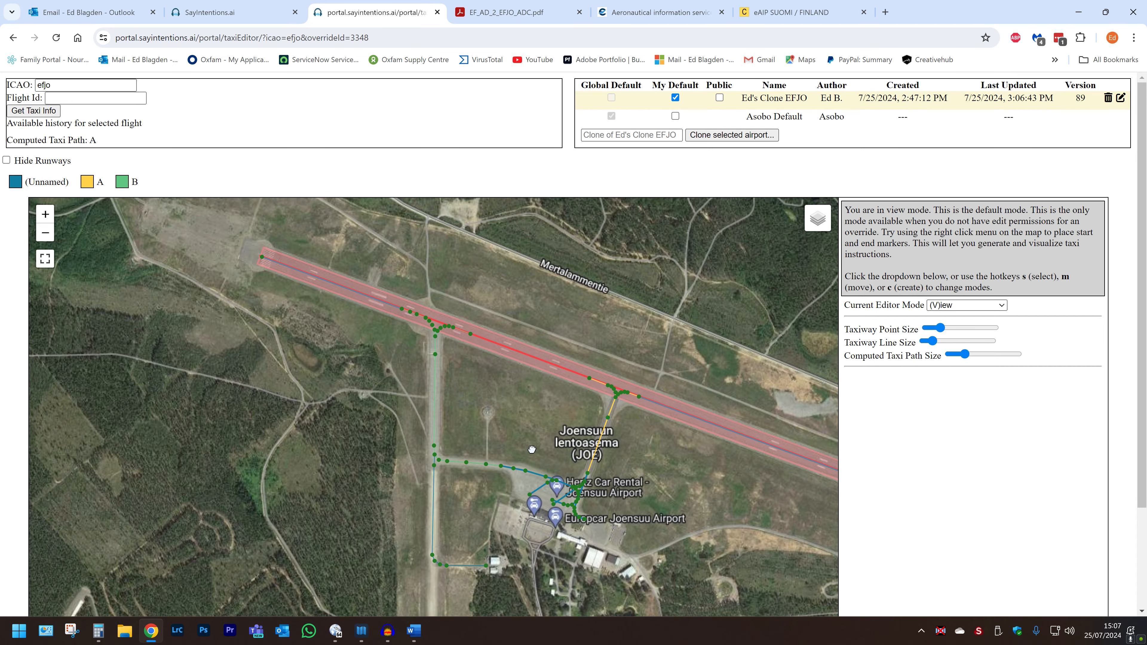
scroll(532, 448, up, 2)
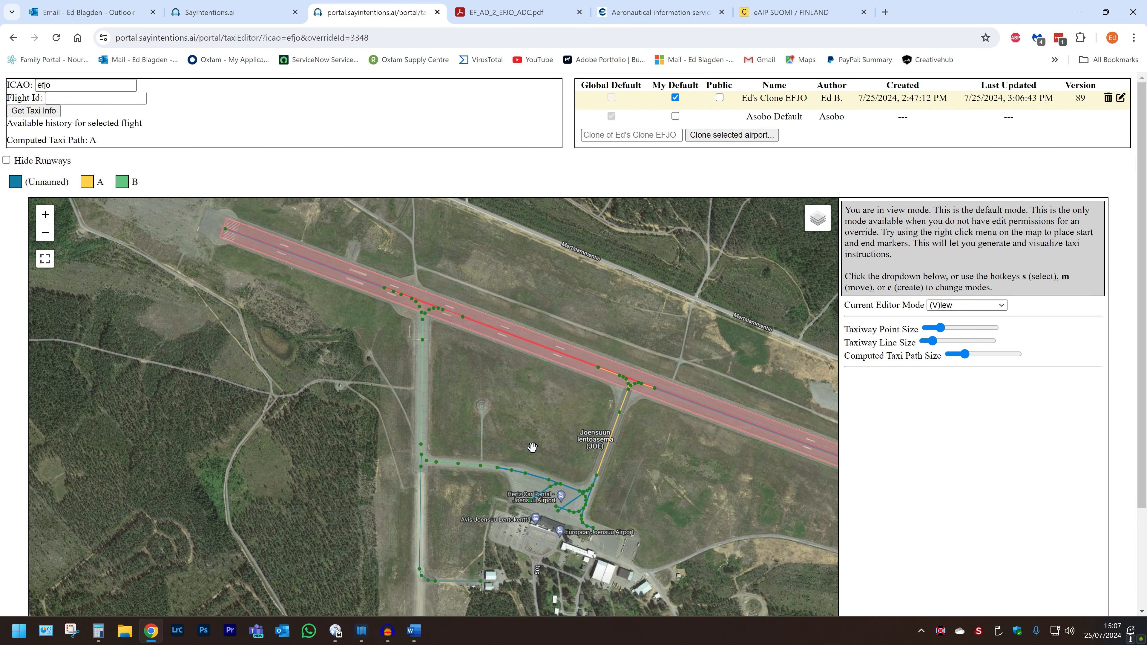
scroll(533, 449, down, 1)
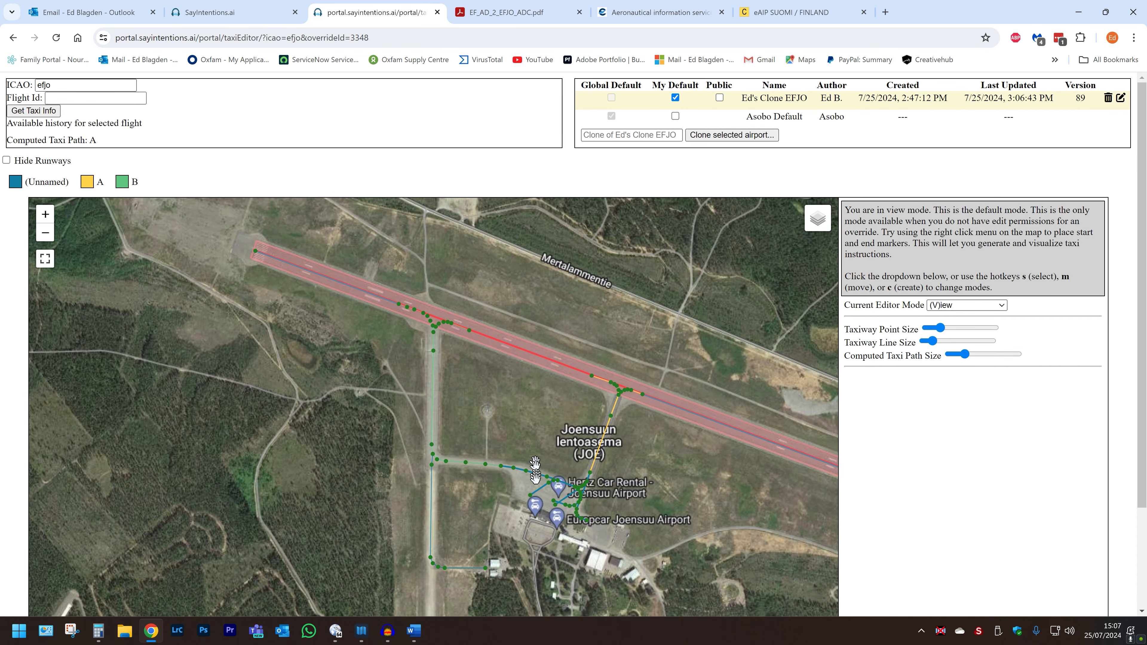
Step: Switch the editor to Points / Parking mode to show the parking spots around the apron
scroll(536, 497, up, 5)
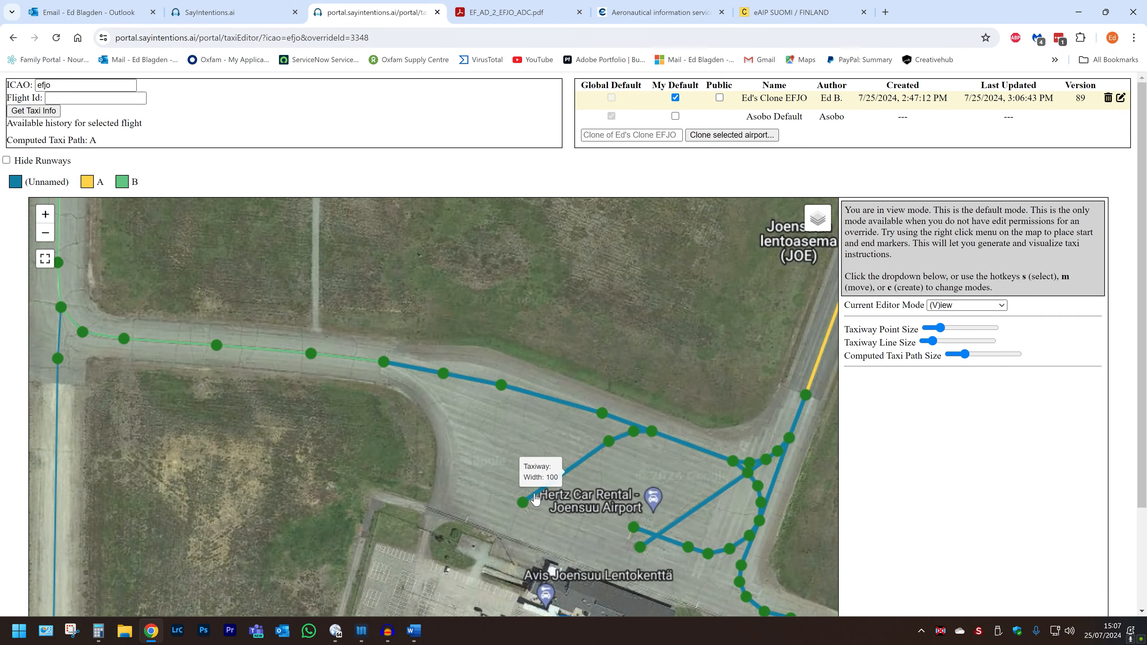
scroll(536, 497, up, 2)
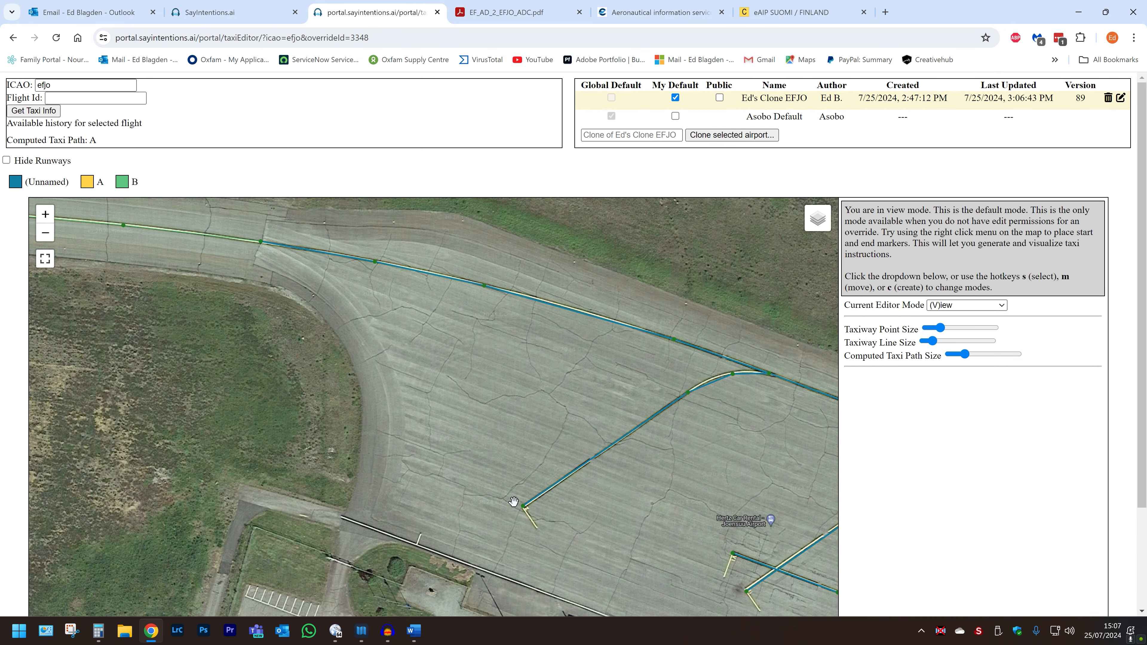
scroll(514, 499, down, 2)
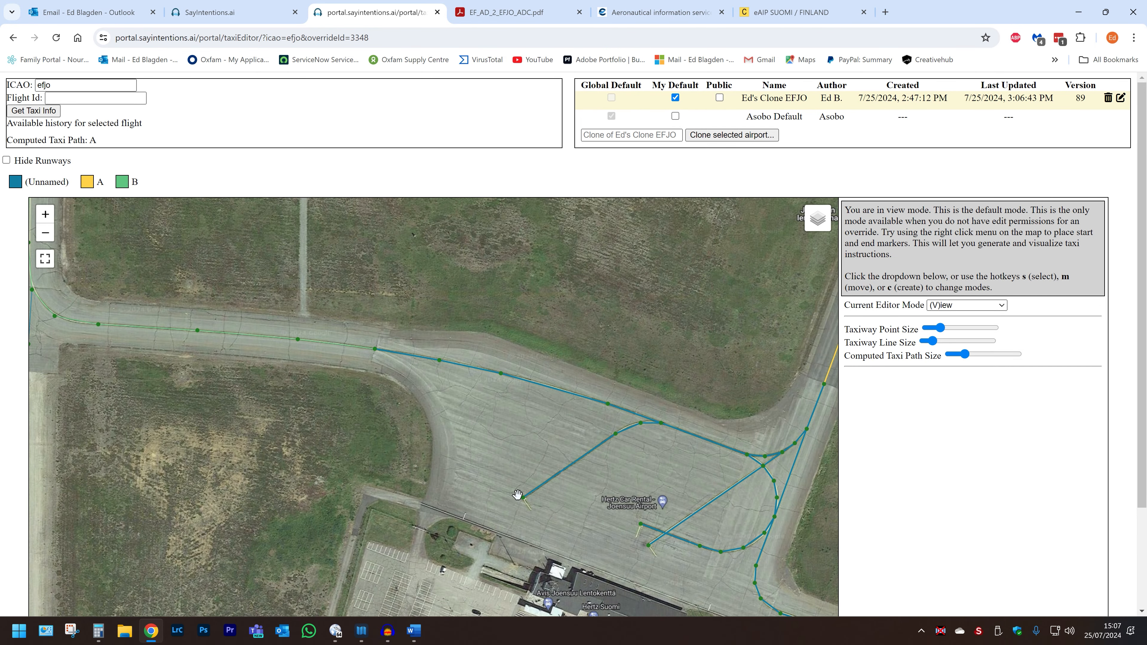
click(945, 308)
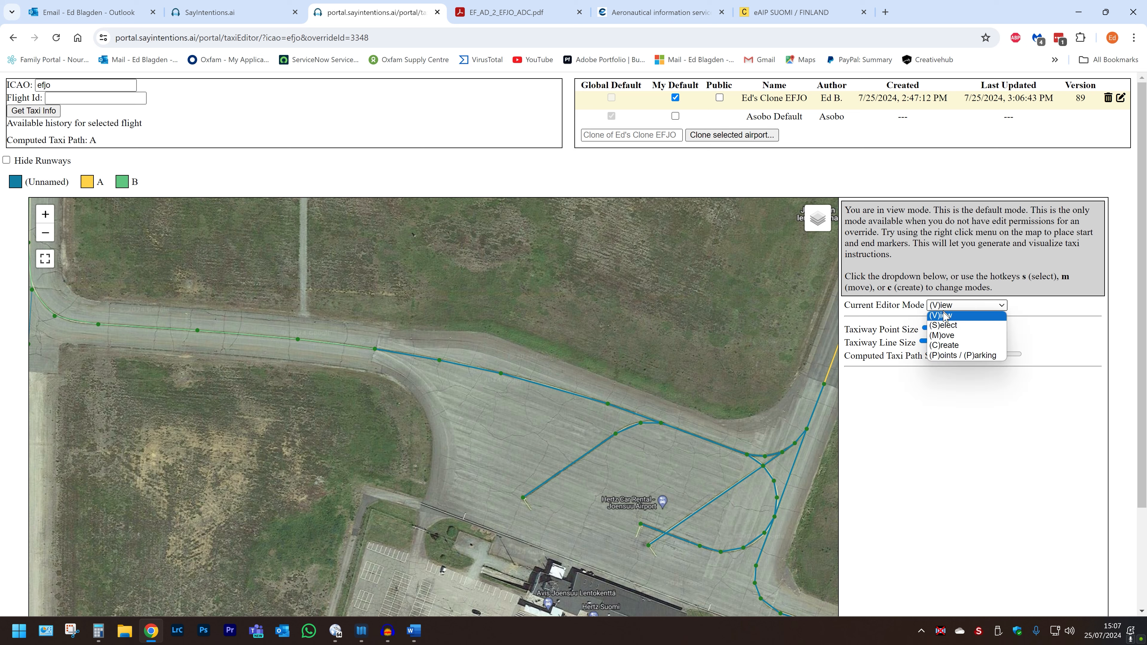
click(954, 356)
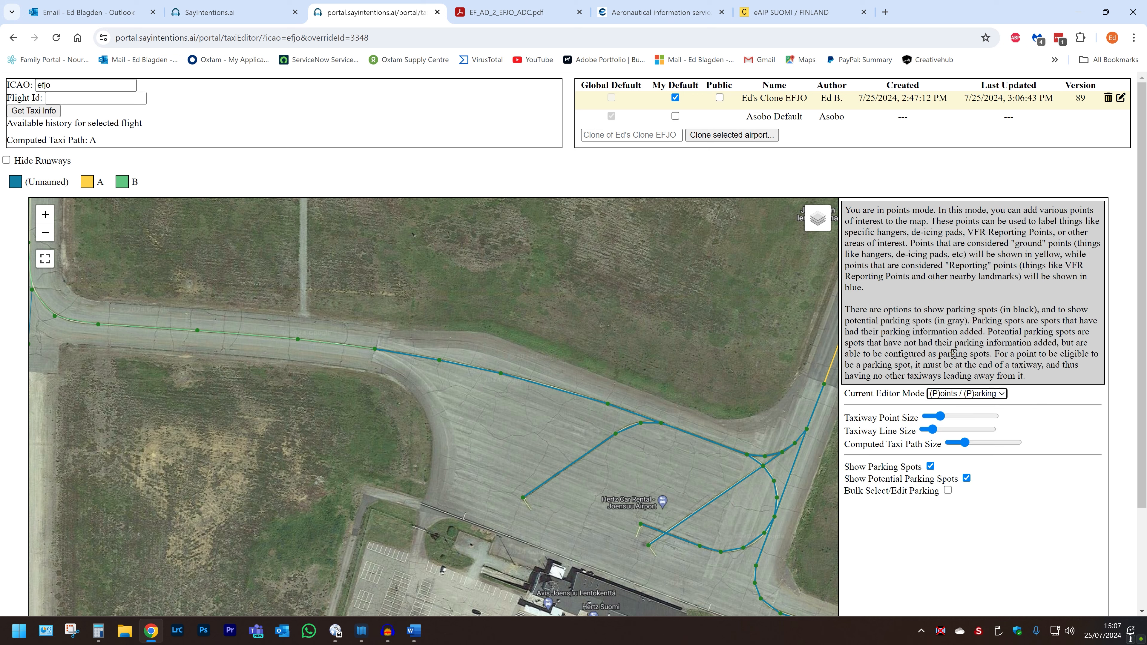
drag(356, 484, 227, 355)
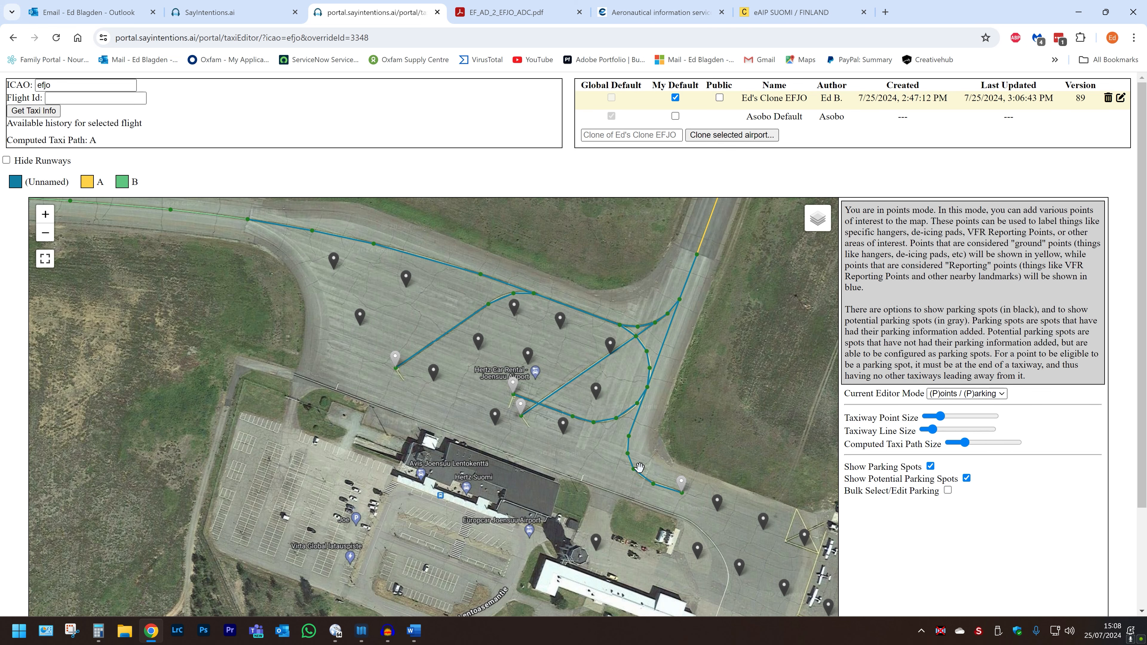
Step: Delete the existing parking spots on the western and central parts of the main apron
drag(639, 473, 624, 464)
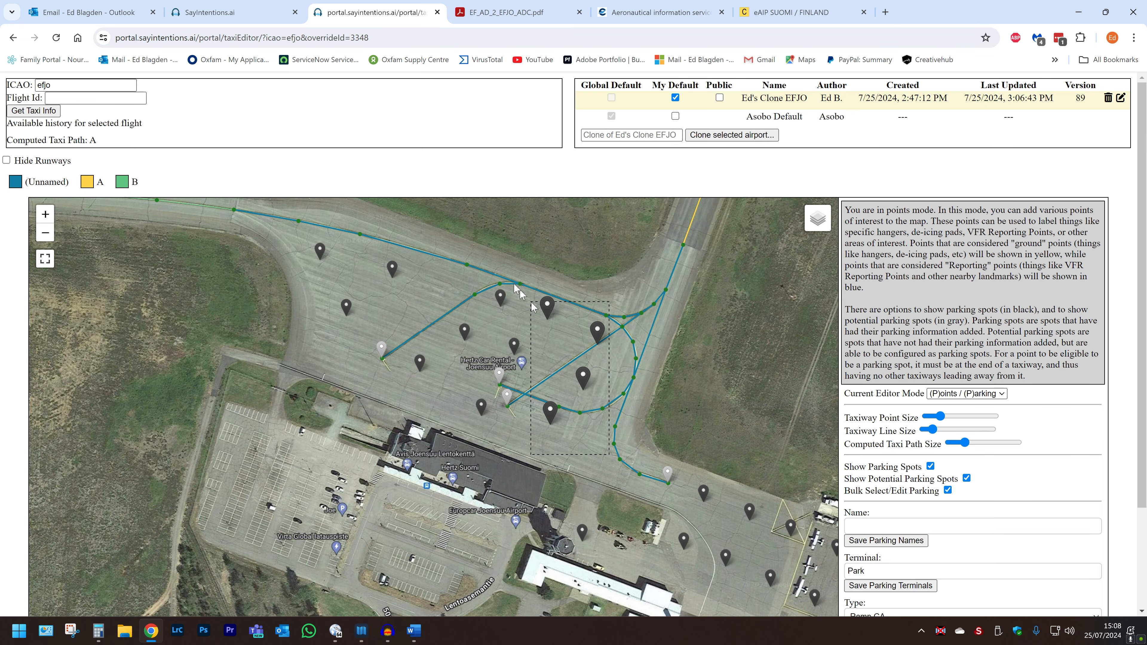
drag(1141, 501, 1137, 603)
scroll(1136, 602, up, 3)
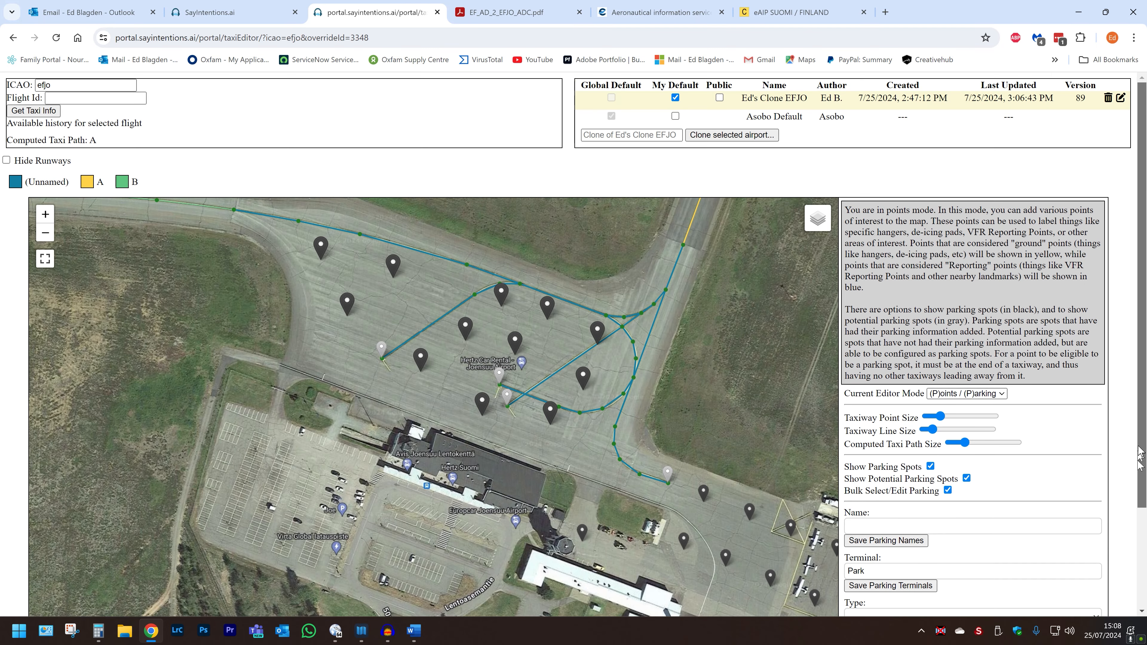
click(947, 489)
click(241, 309)
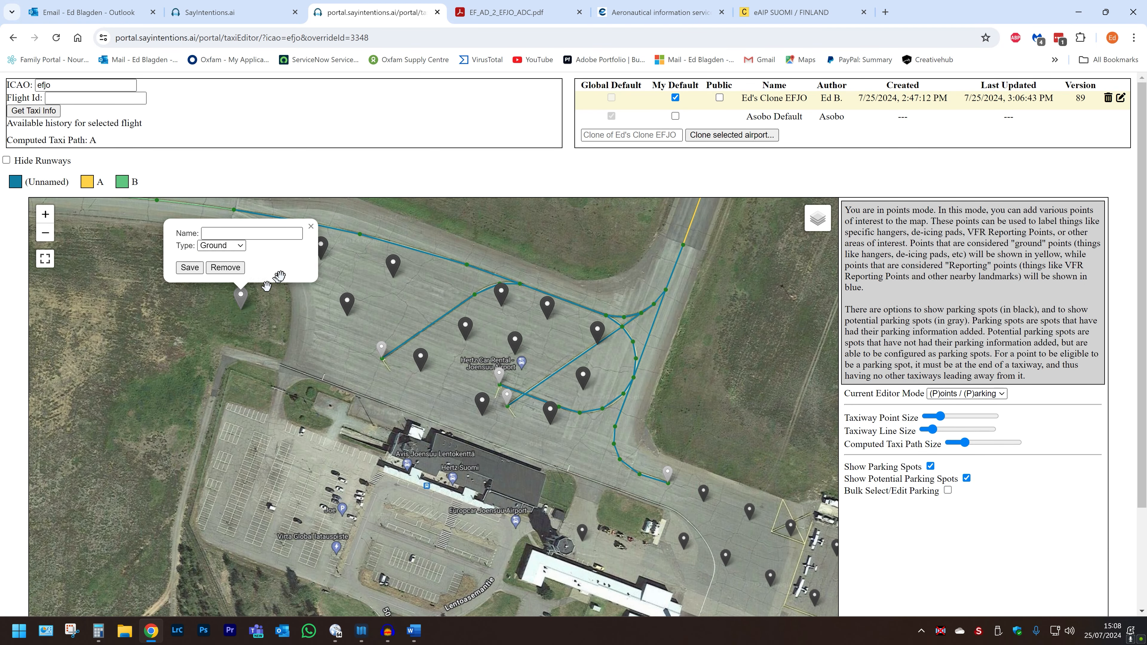
click(321, 256)
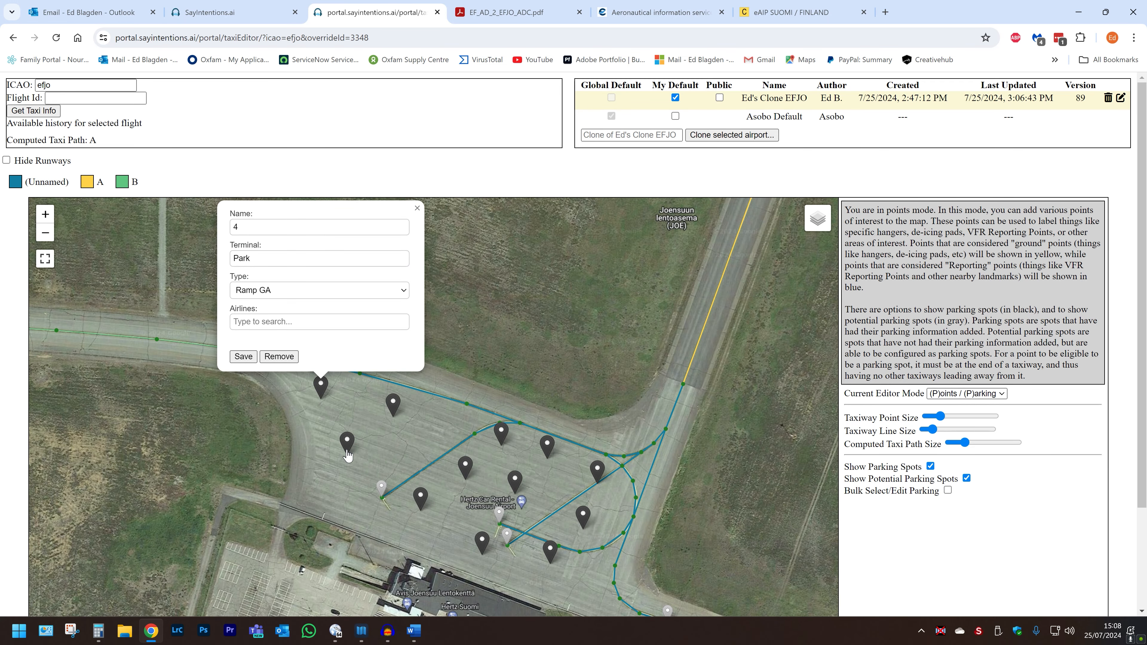
click(283, 359)
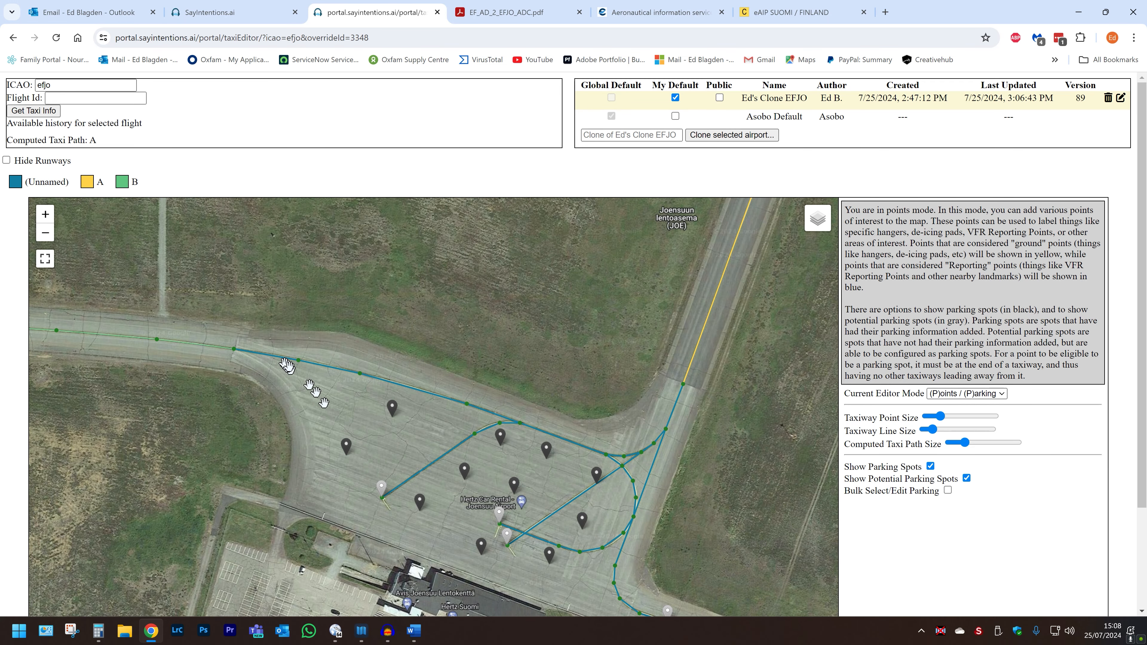
click(346, 452)
click(304, 412)
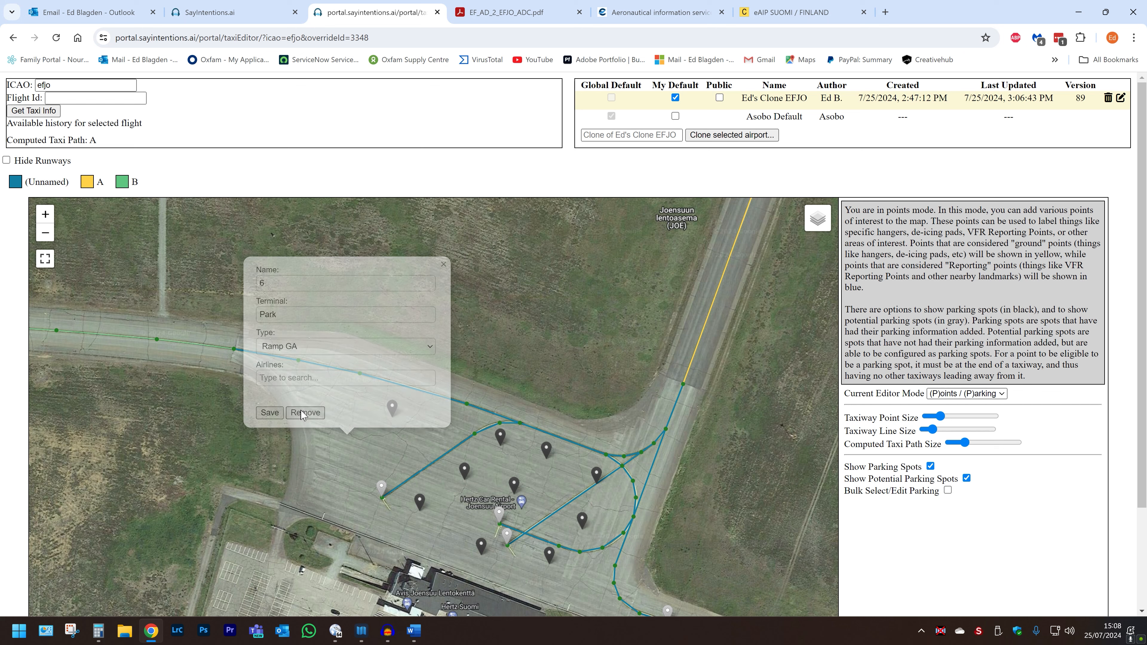
click(392, 407)
click(351, 373)
click(464, 471)
click(423, 436)
click(500, 438)
click(460, 402)
click(546, 450)
click(505, 415)
click(514, 486)
click(482, 547)
click(440, 512)
click(549, 553)
click(508, 521)
click(581, 518)
click(541, 486)
click(596, 474)
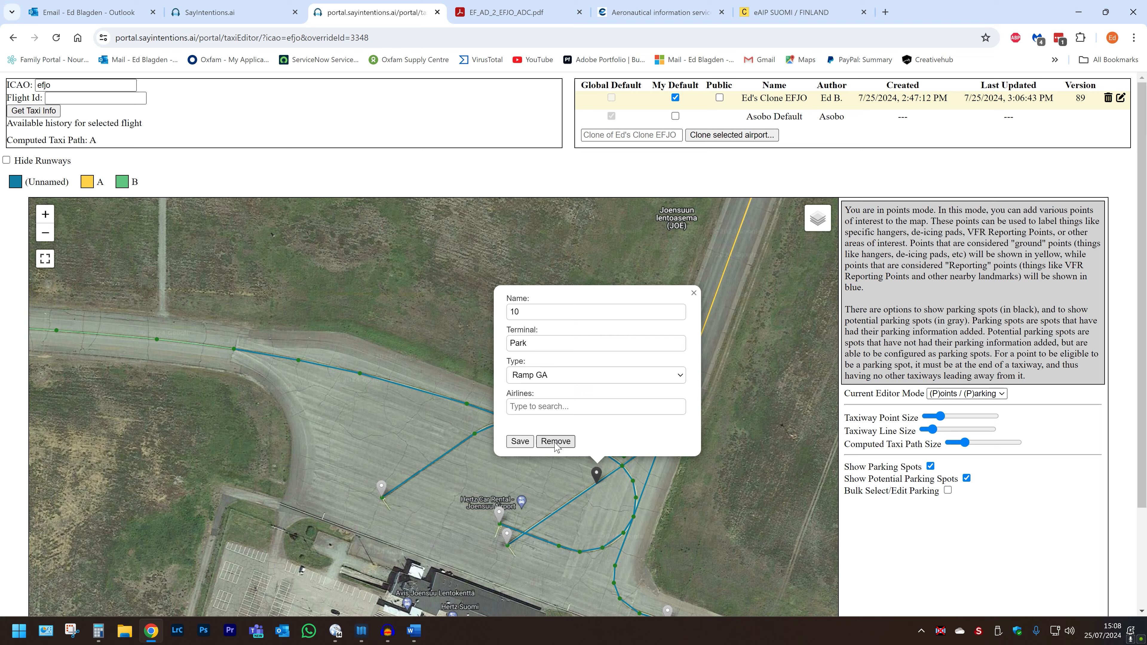
click(556, 441)
Step: Delete the remaining parking spots on the eastern main apron and around the hangar apron
drag(659, 565, 555, 394)
click(555, 392)
click(513, 357)
click(535, 440)
click(494, 404)
click(601, 411)
click(560, 377)
click(577, 458)
click(536, 422)
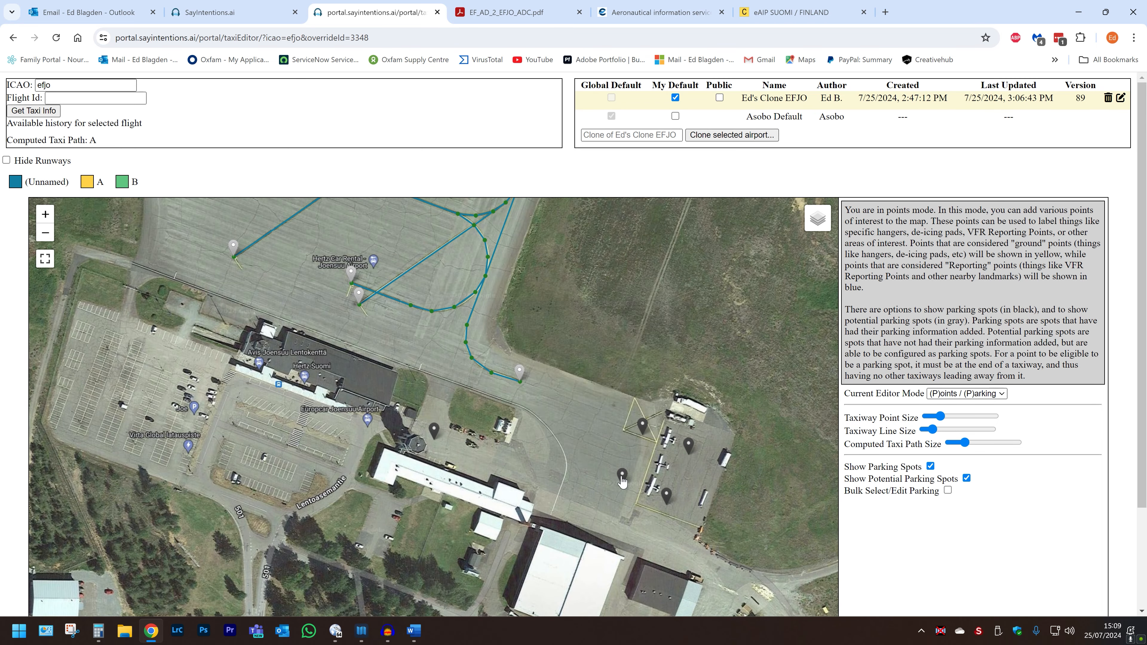
click(642, 425)
click(601, 390)
click(688, 446)
click(647, 410)
click(666, 496)
click(625, 461)
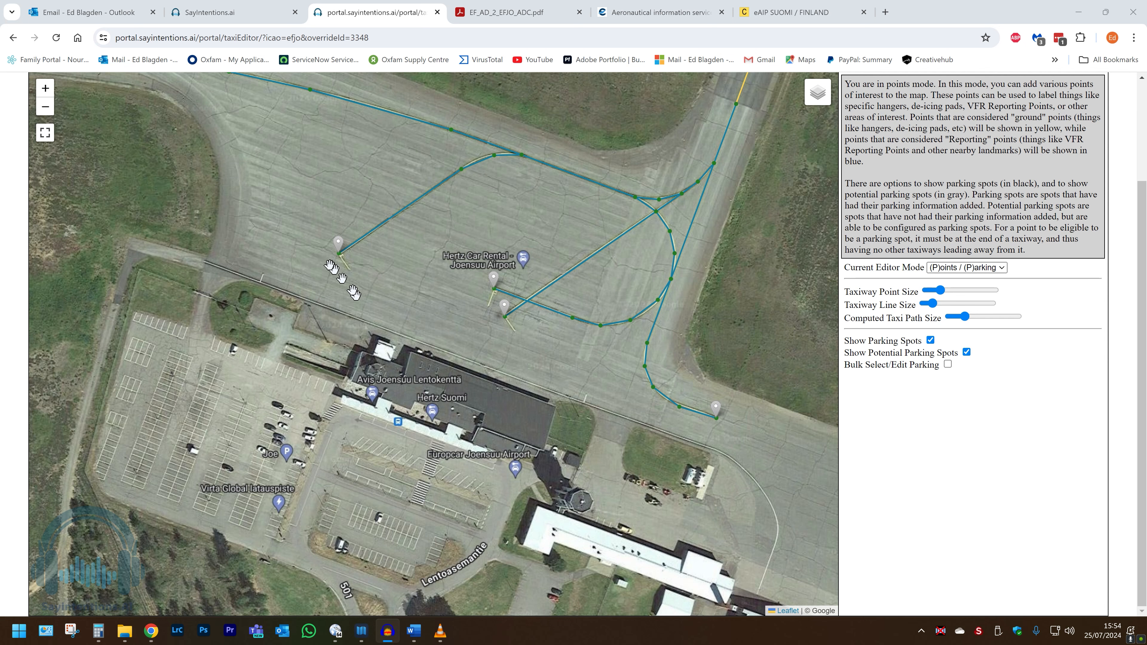
Step: Name the potential parking spot at the end of the western apron stub 2, checking the aerodrome chart, and save it
scroll(328, 258, up, 1)
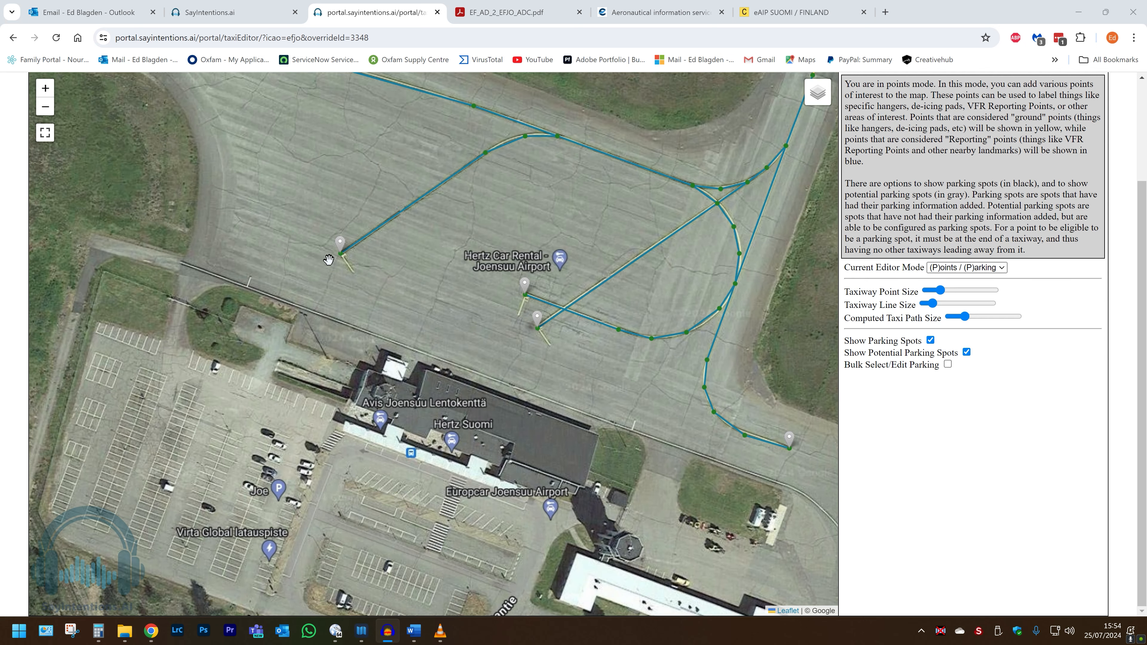
scroll(328, 261, up, 3)
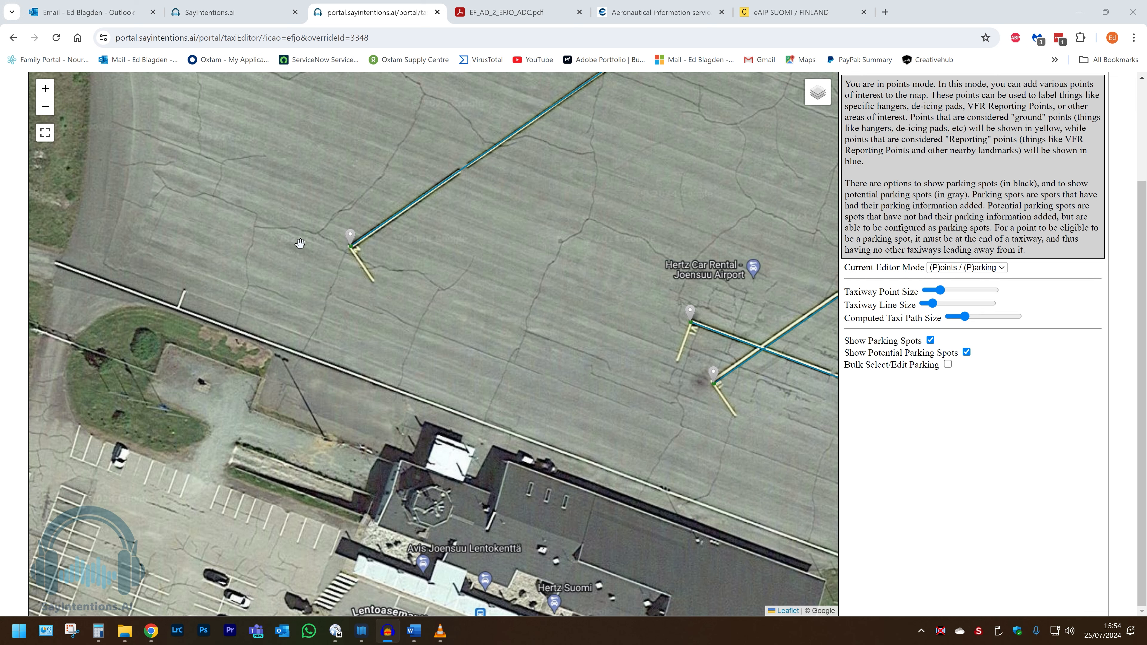
click(352, 244)
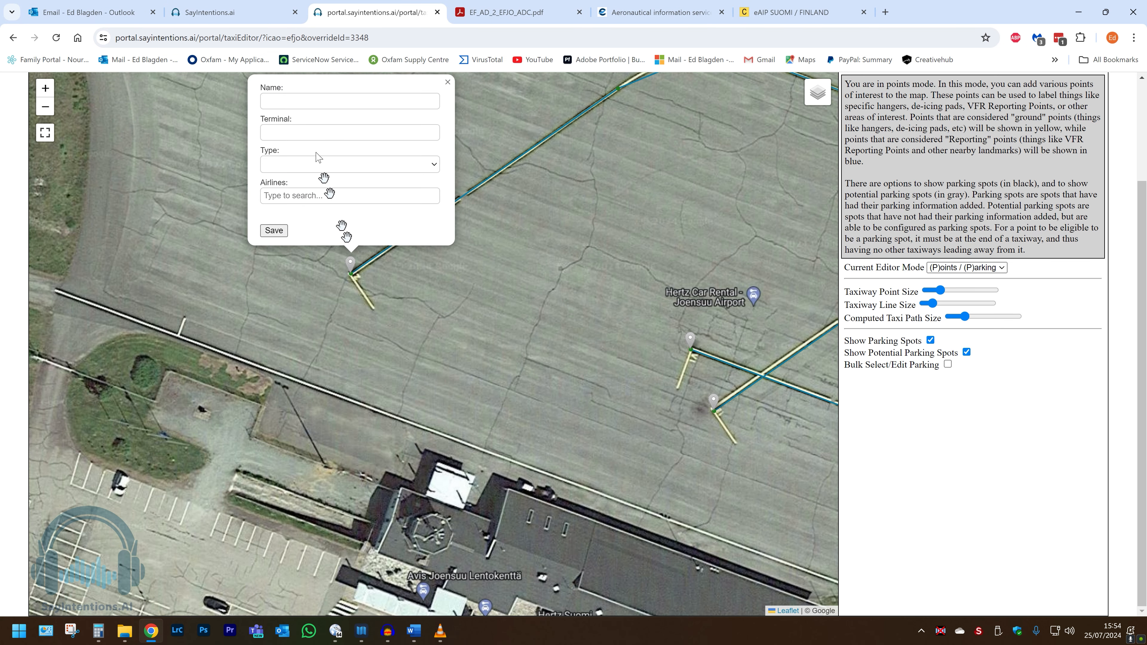
click(350, 101)
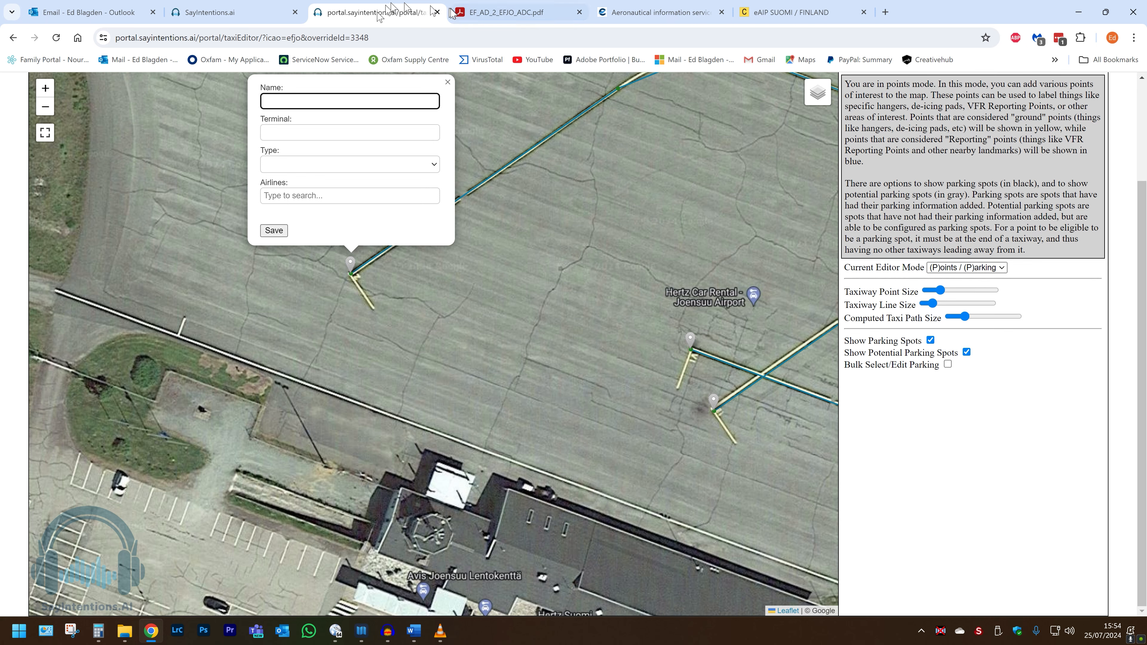
mouse_move(476, 15)
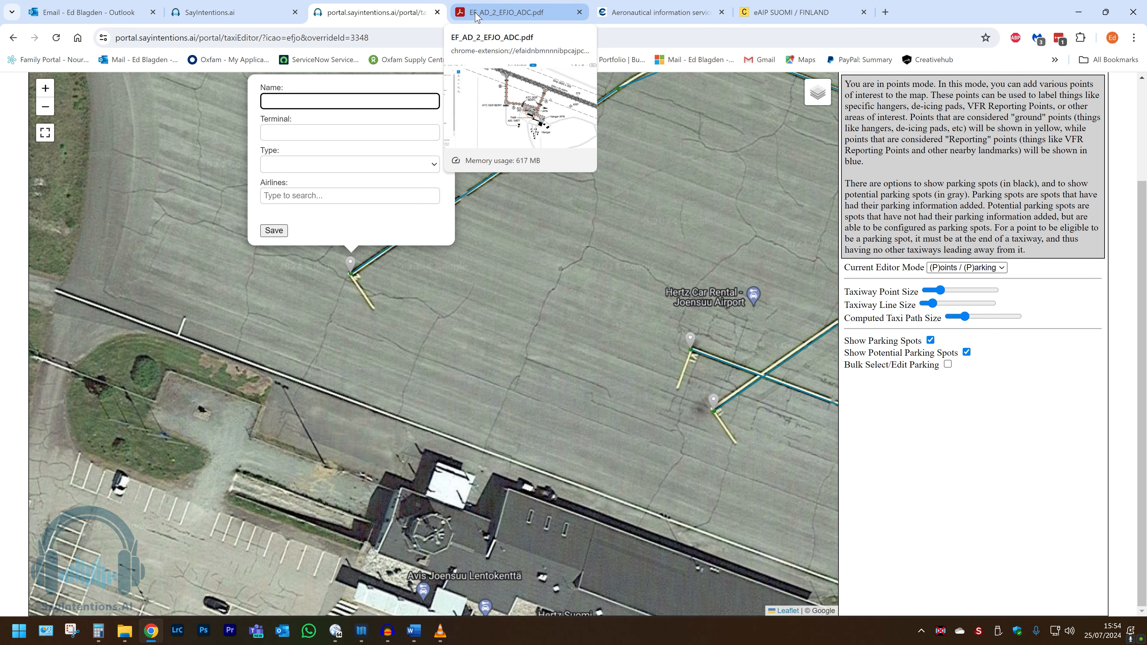
click(476, 16)
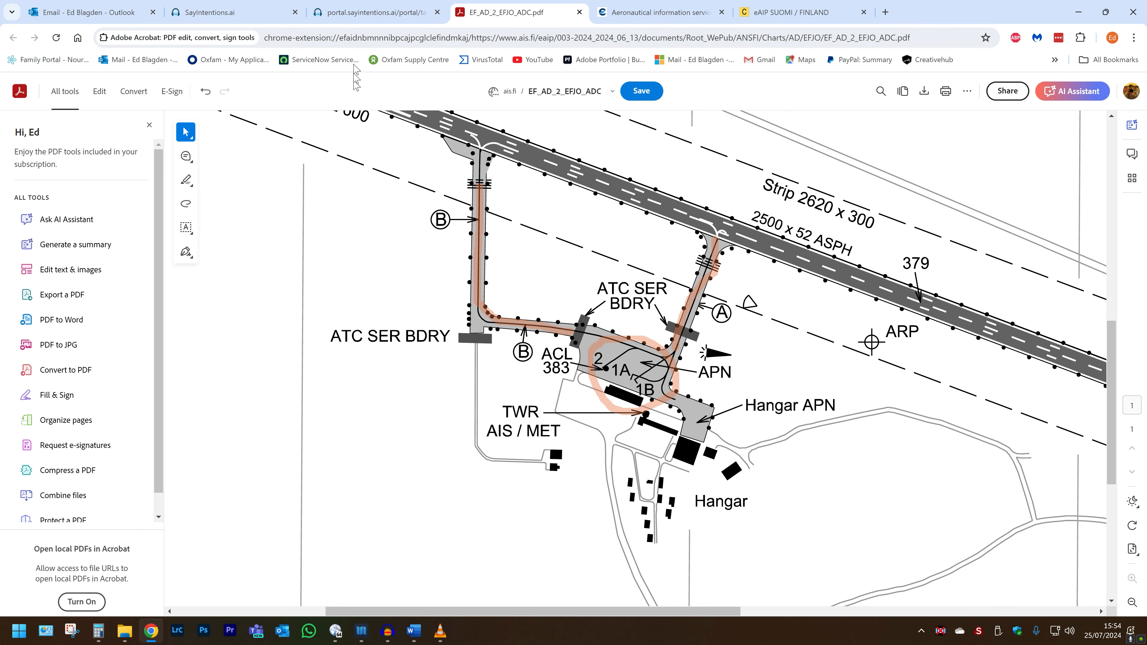
click(357, 17)
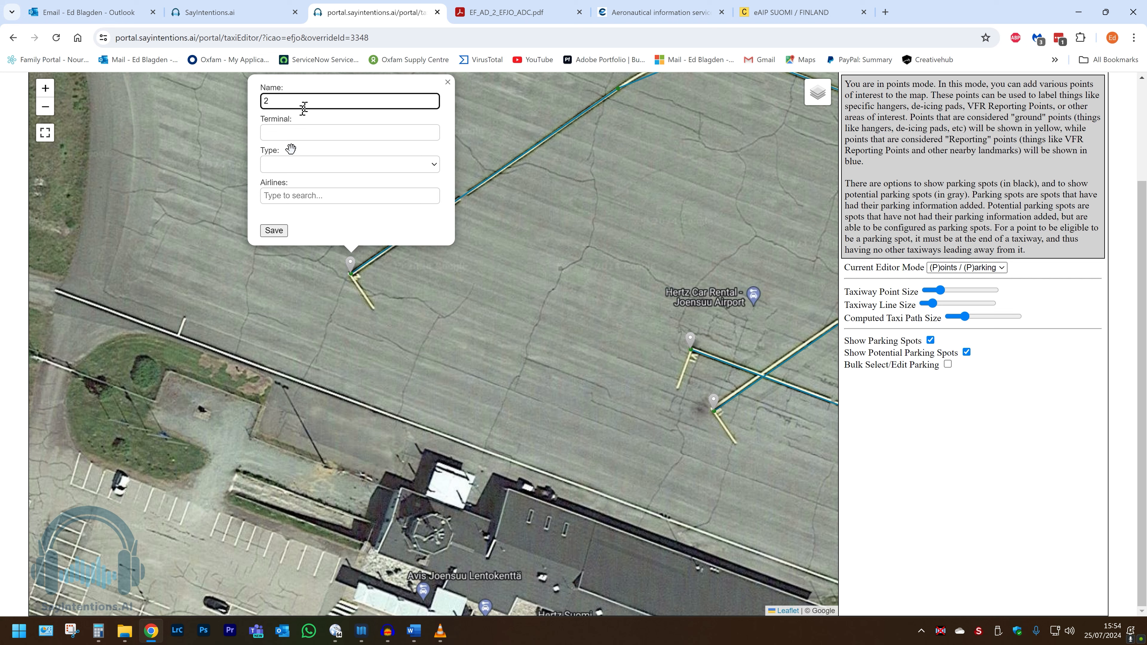
click(270, 231)
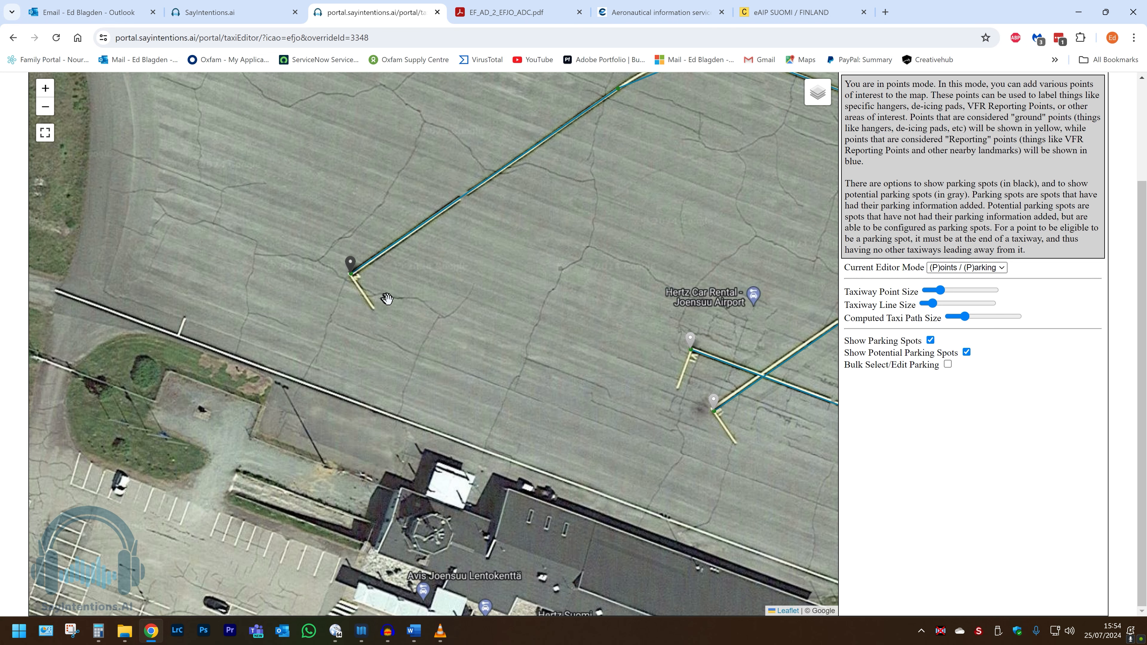
Step: Name the potential parking spot at the end of the upper middle stub 1 and save it
key(Right)
key(Right)
key(Right)
key(Right)
key(Down)
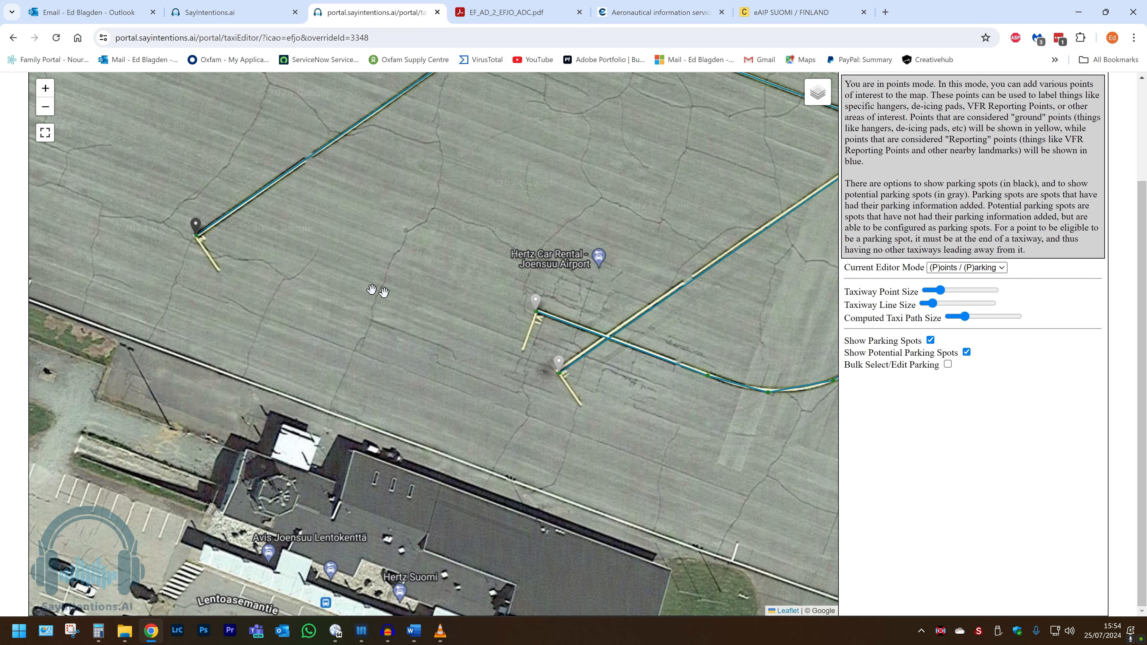
drag(459, 311, 572, 332)
scroll(571, 326, down, 3)
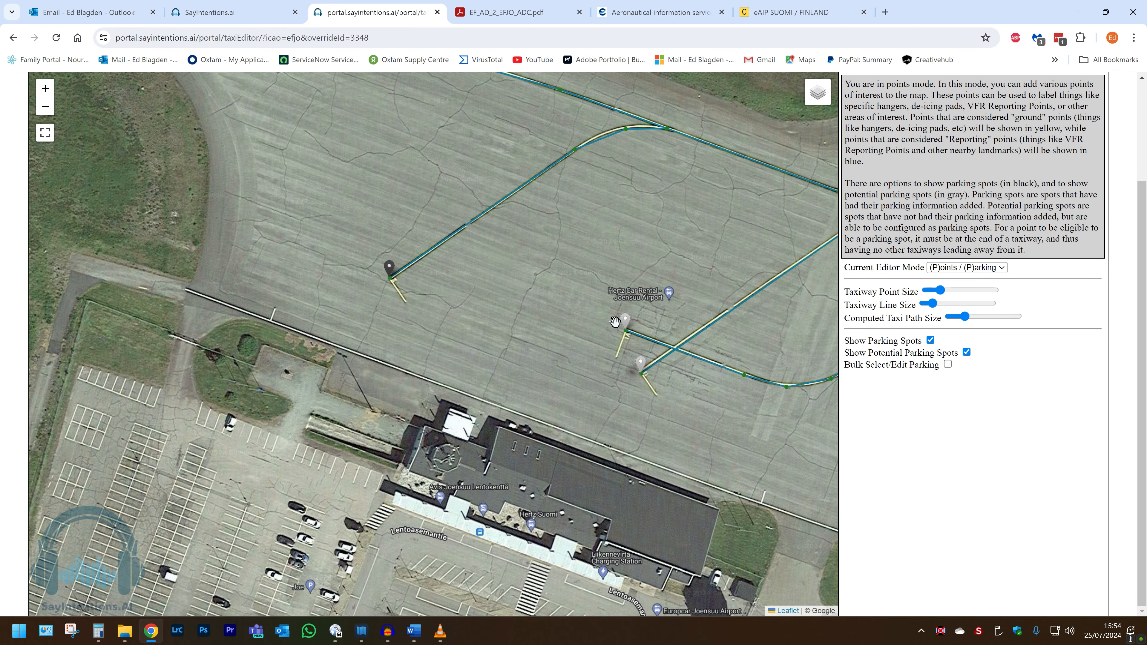
click(626, 322)
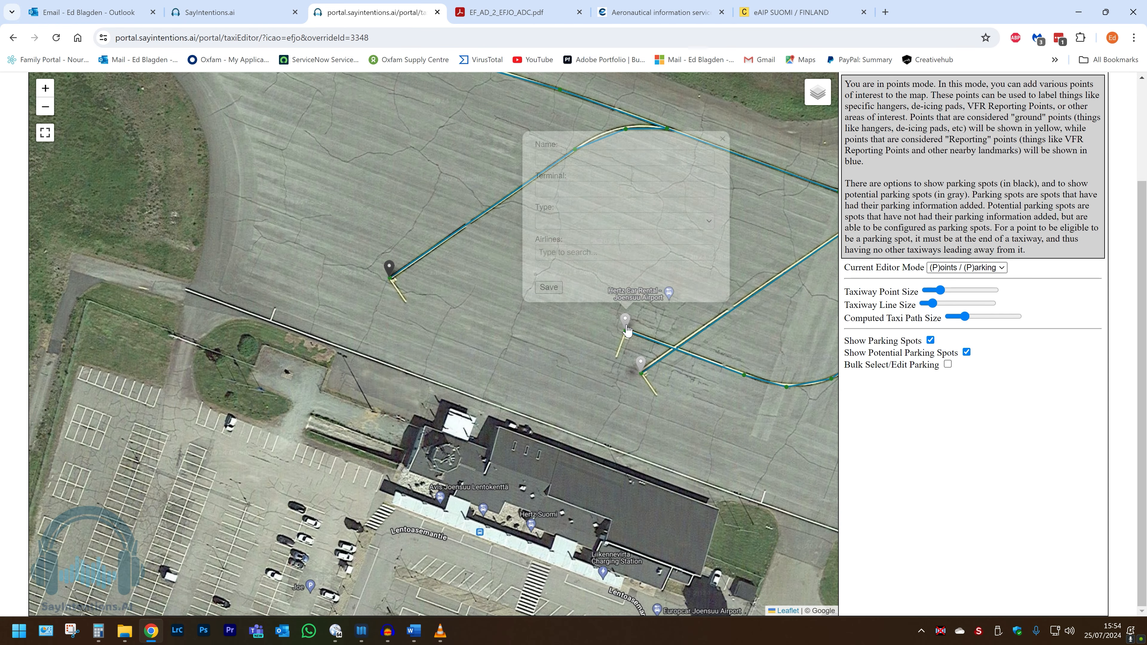
click(557, 158)
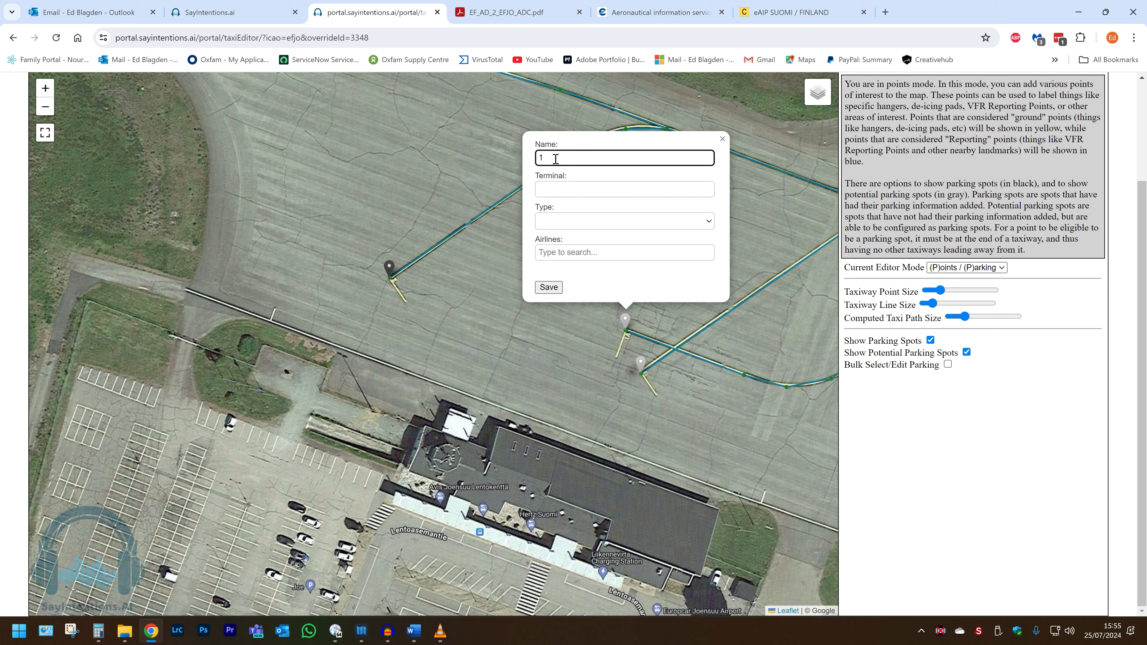
click(549, 287)
Step: Name the potential parking spot at the end of the lower middle stub 1B and save it
scroll(609, 343, up, 2)
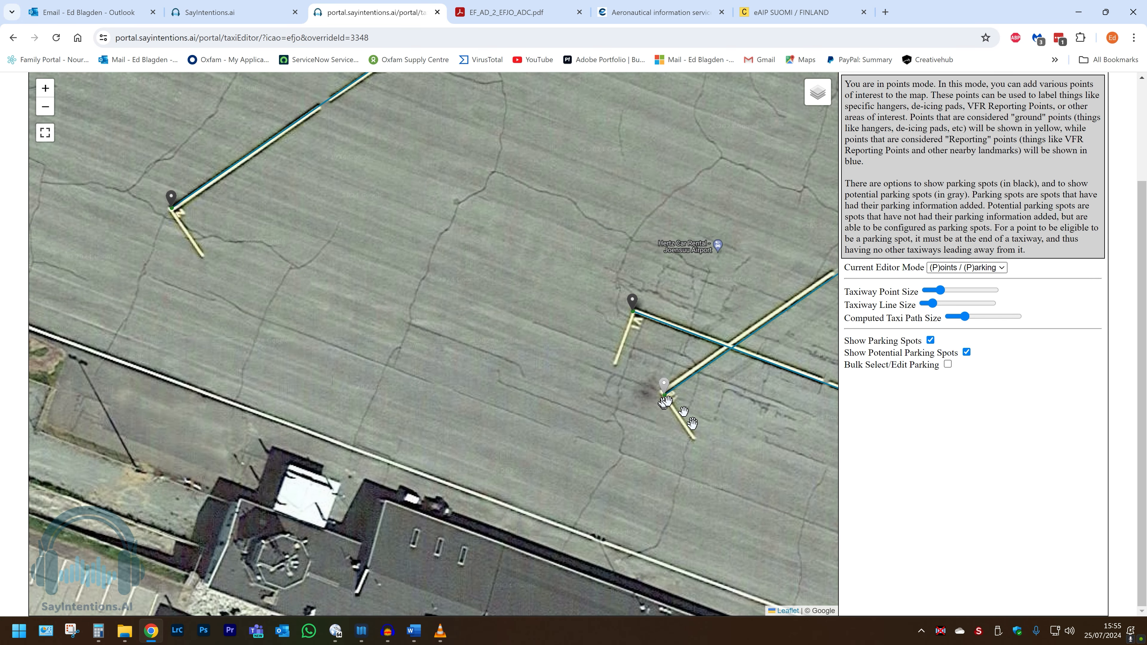
click(665, 389)
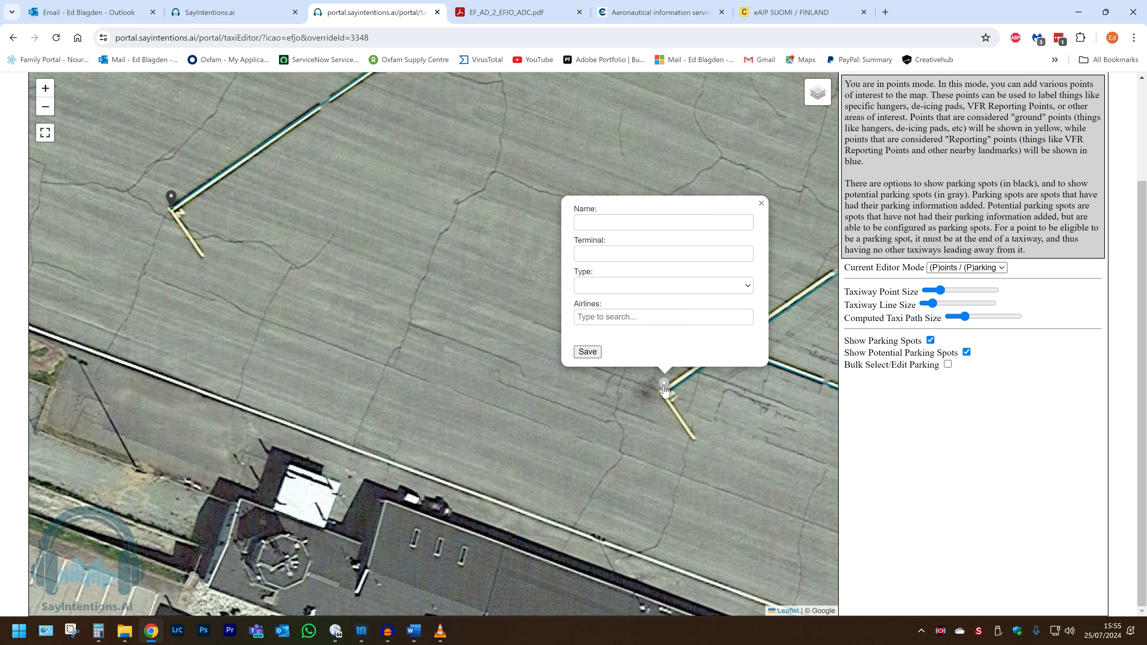
click(599, 224)
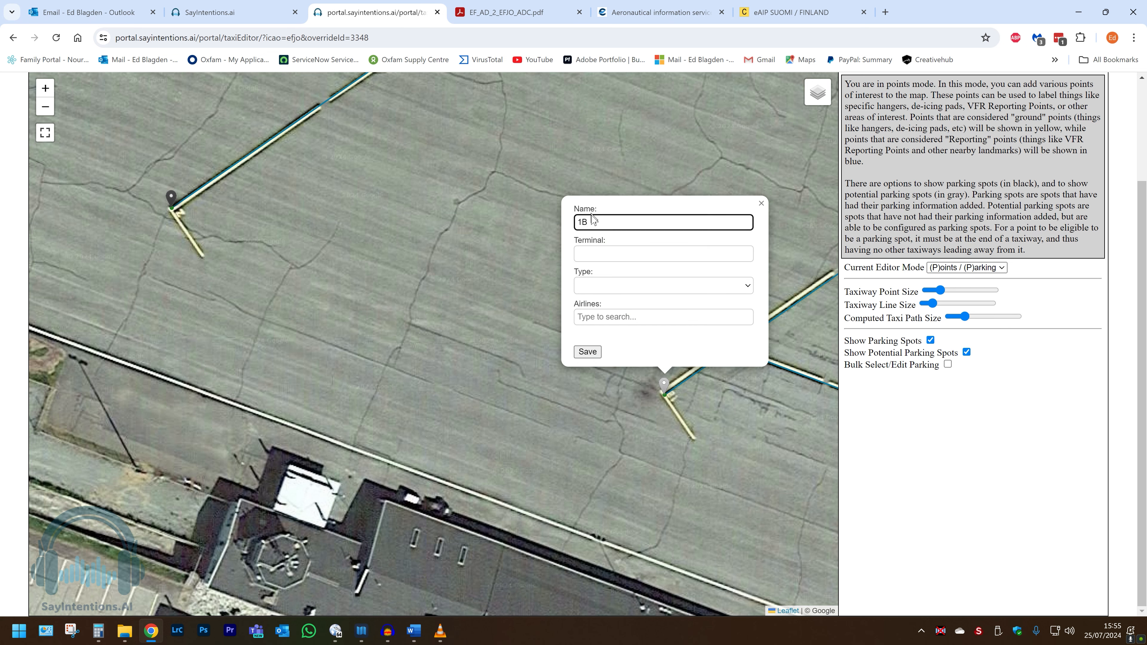
click(588, 352)
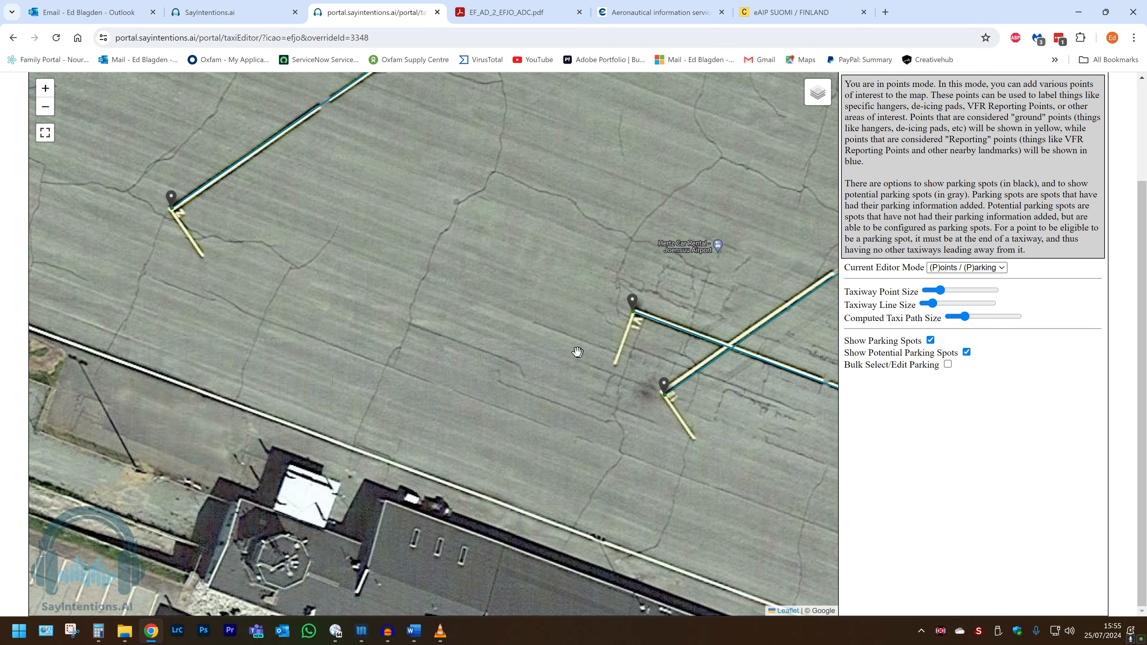
scroll(581, 352, down, 1)
drag(581, 352, 506, 350)
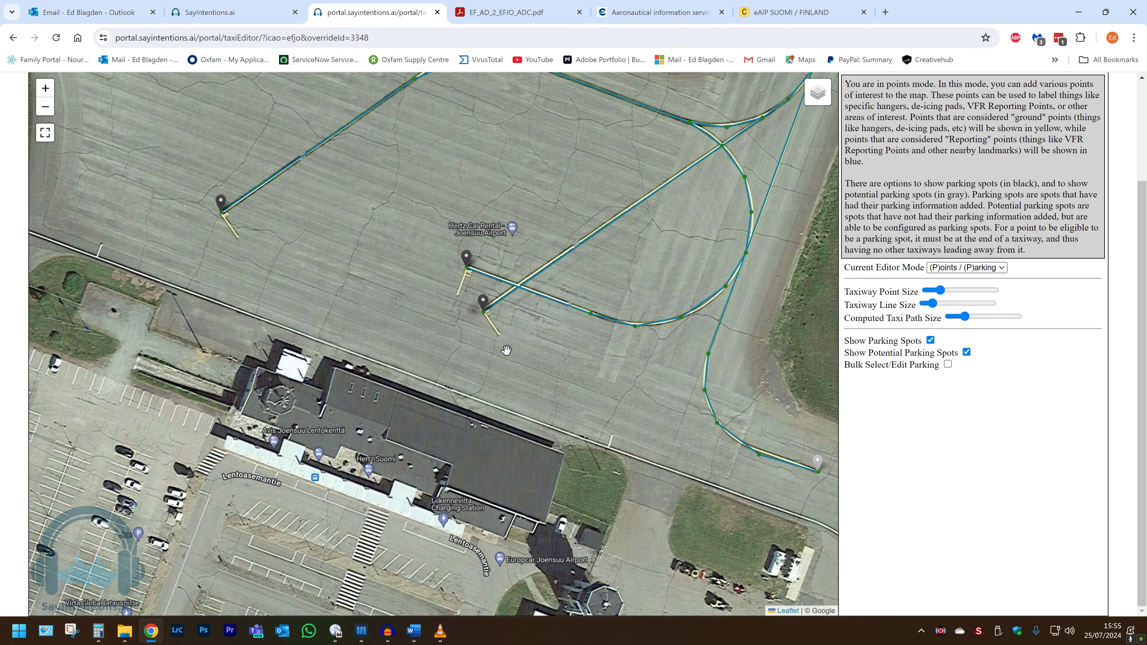
scroll(506, 350, down, 1)
drag(604, 402, 461, 283)
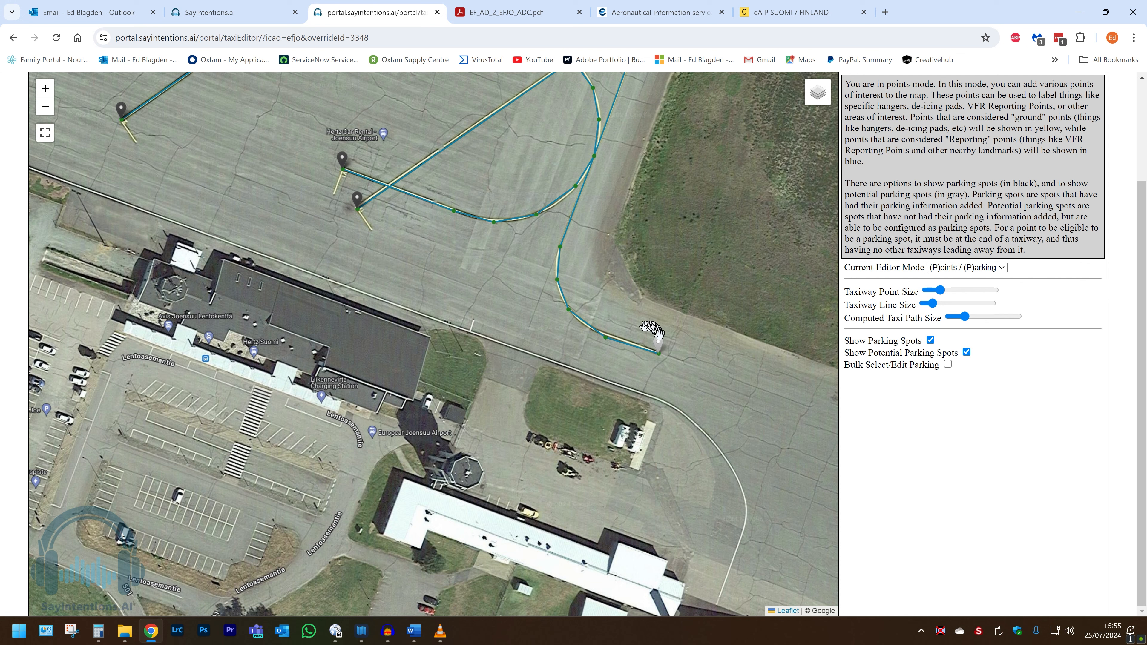
click(659, 344)
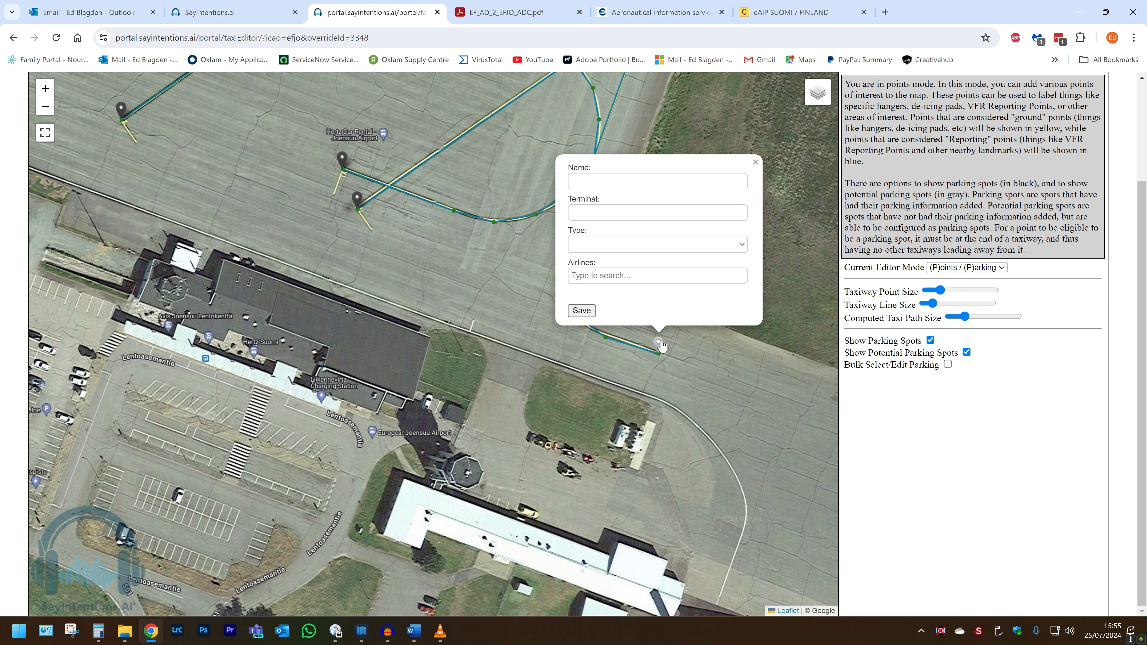
click(756, 164)
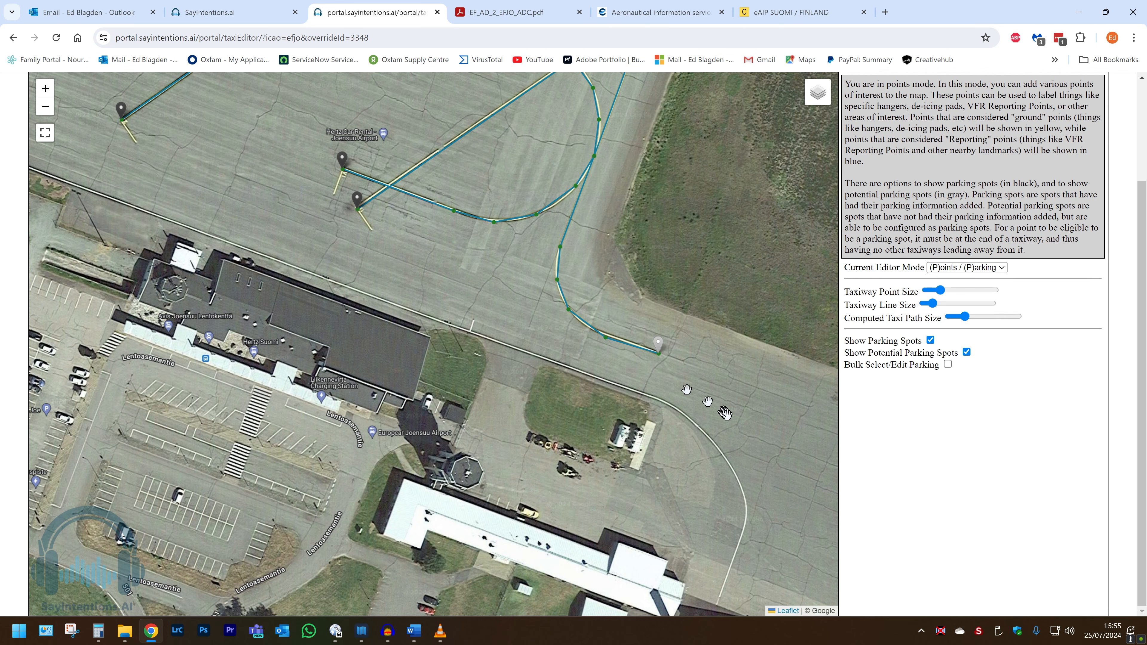
Step: Review the parking spots and taxiways across the apron, hangar area and western taxiway
drag(725, 412, 492, 267)
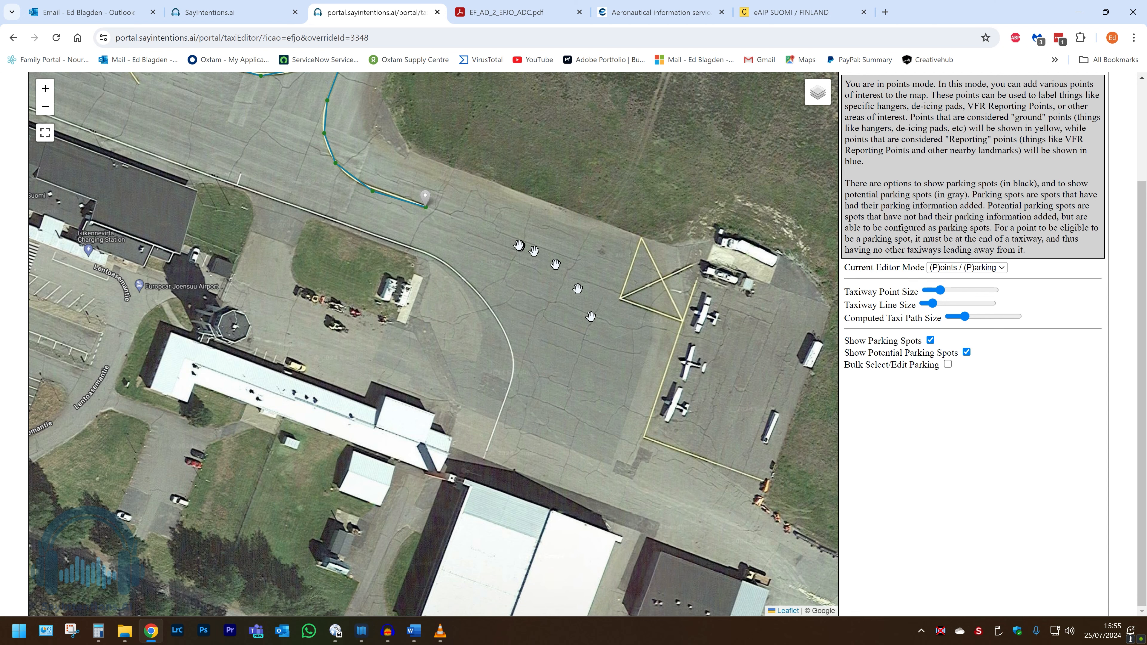
drag(514, 245, 900, 363)
scroll(645, 317, down, 1)
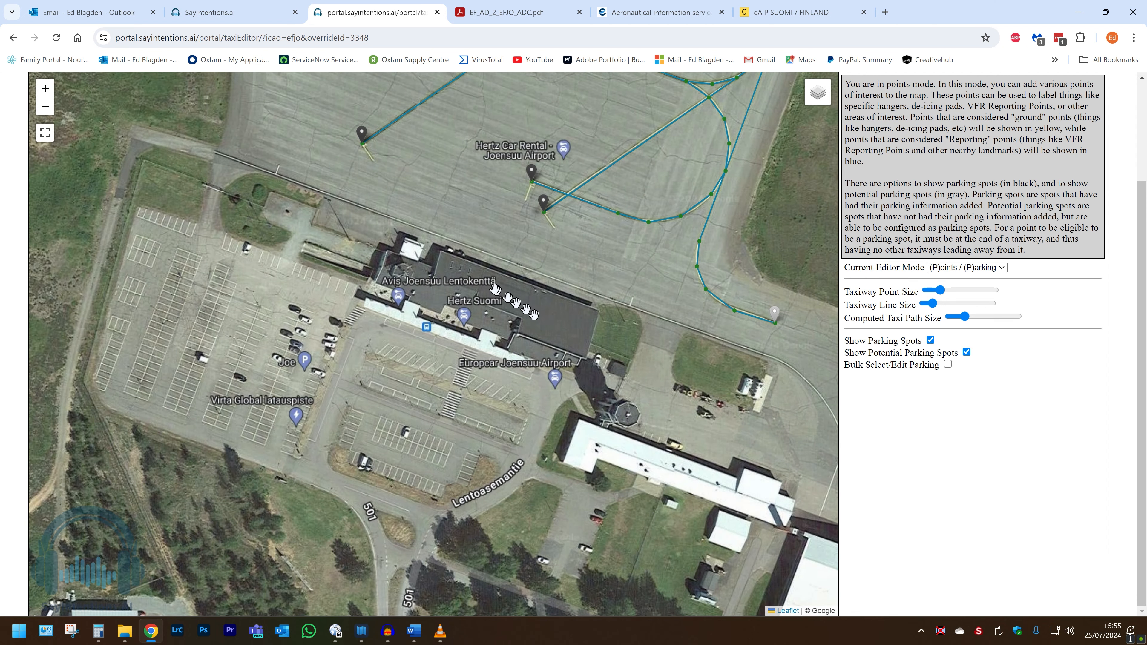
drag(495, 290, 629, 348)
scroll(611, 332, down, 3)
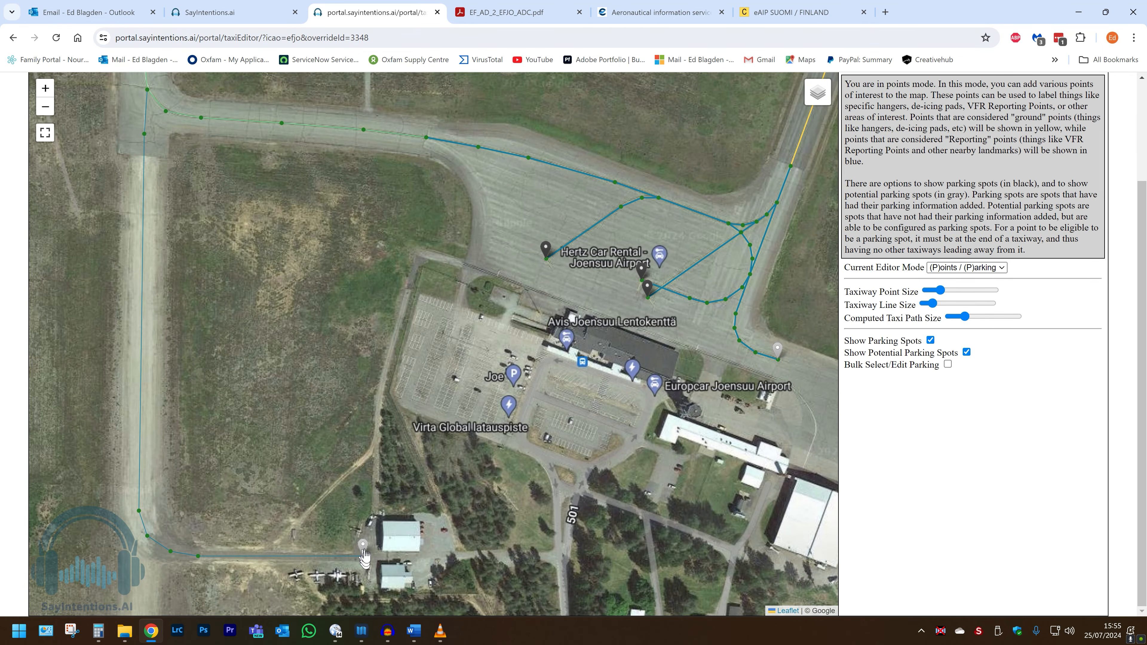
drag(556, 329, 555, 376)
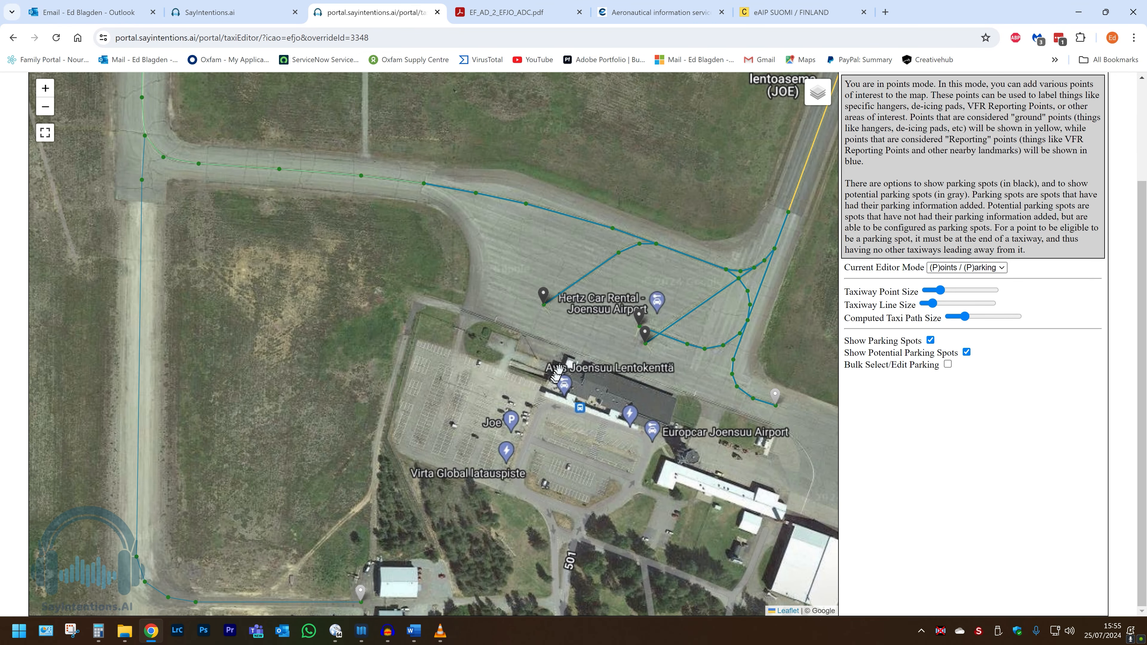
drag(571, 315, 571, 381)
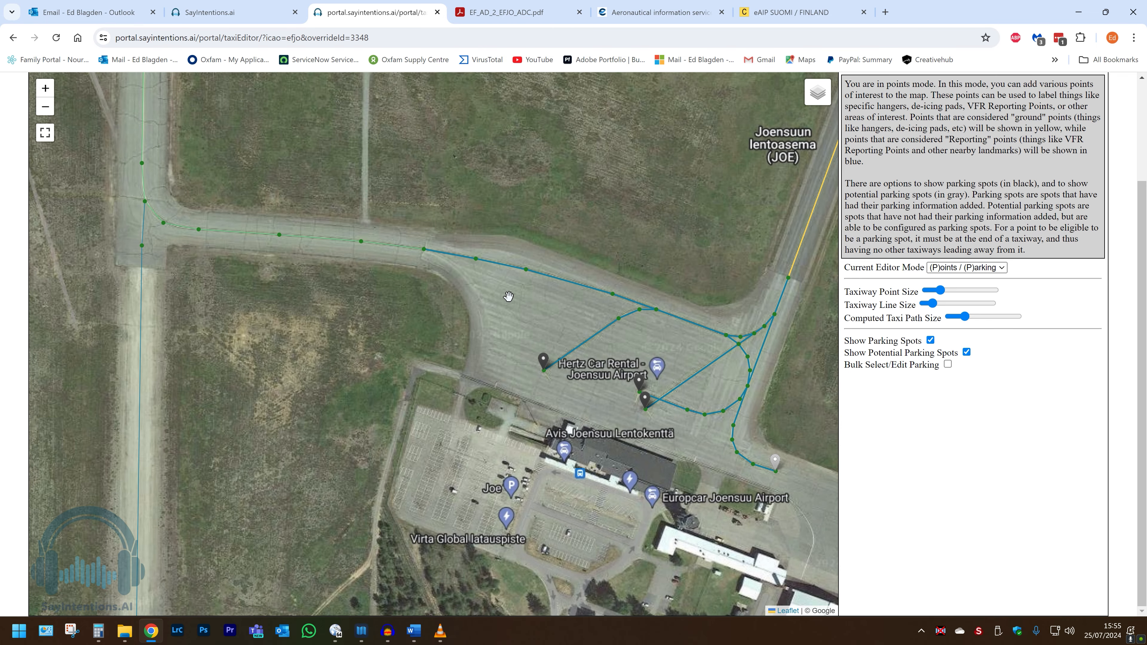
drag(508, 297, 574, 352)
scroll(573, 351, down, 1)
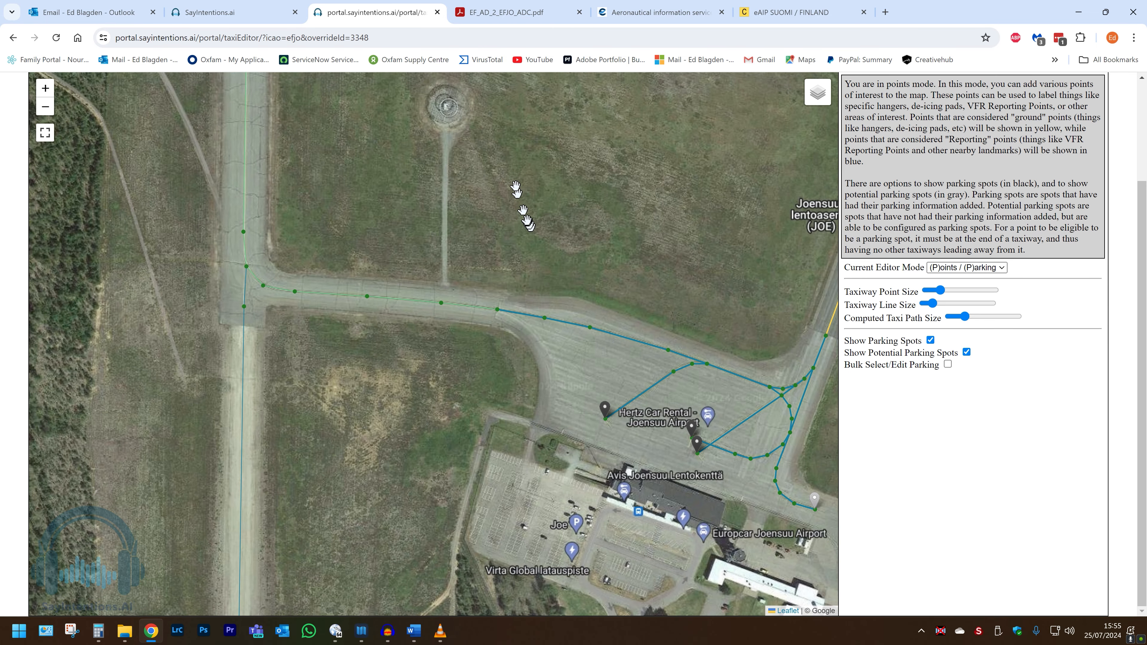
Step: Add a ground point named Holding Point B at the holding line on the western taxiway B and save it
drag(391, 166, 483, 399)
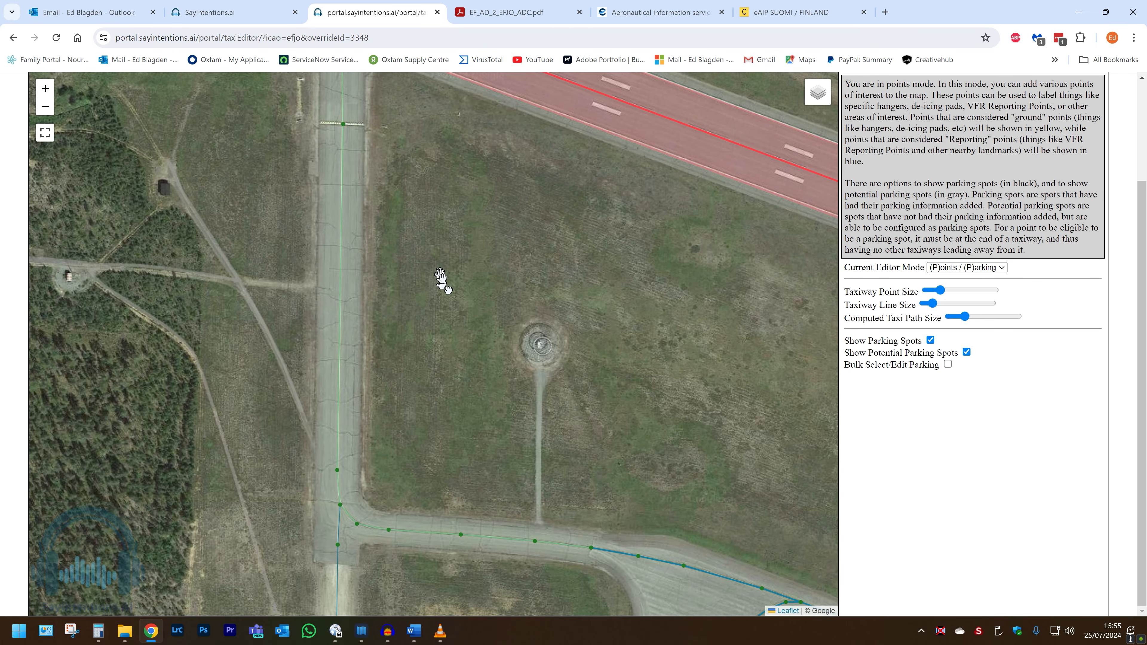
drag(439, 274, 587, 484)
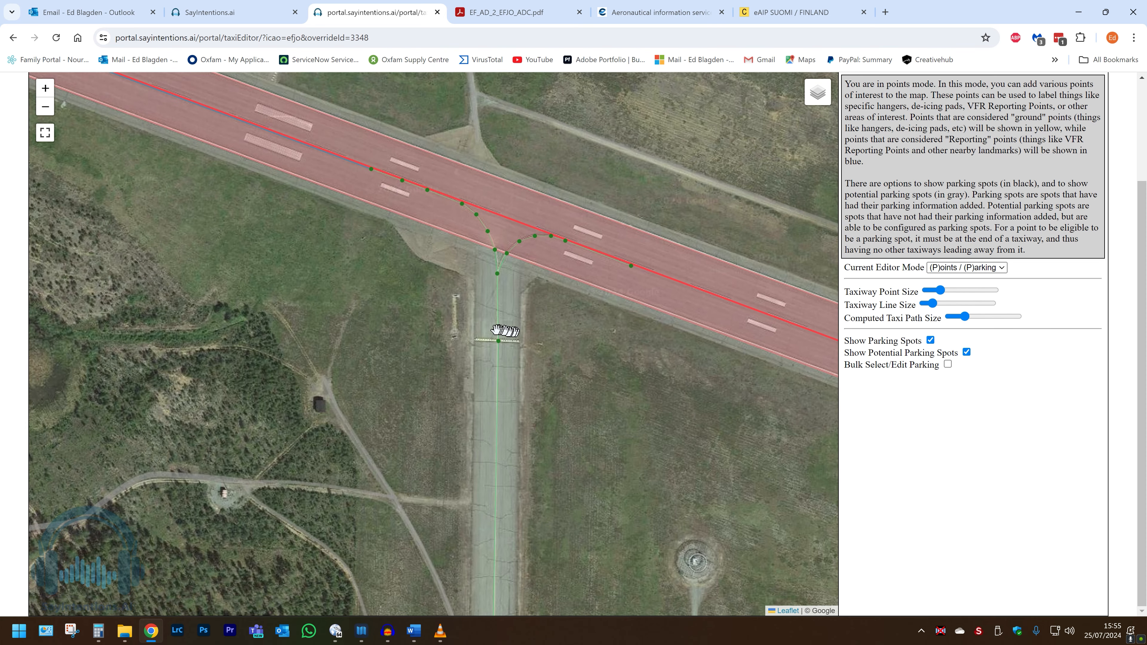
scroll(497, 328, up, 1)
scroll(492, 332, up, 1)
scroll(496, 355, up, 1)
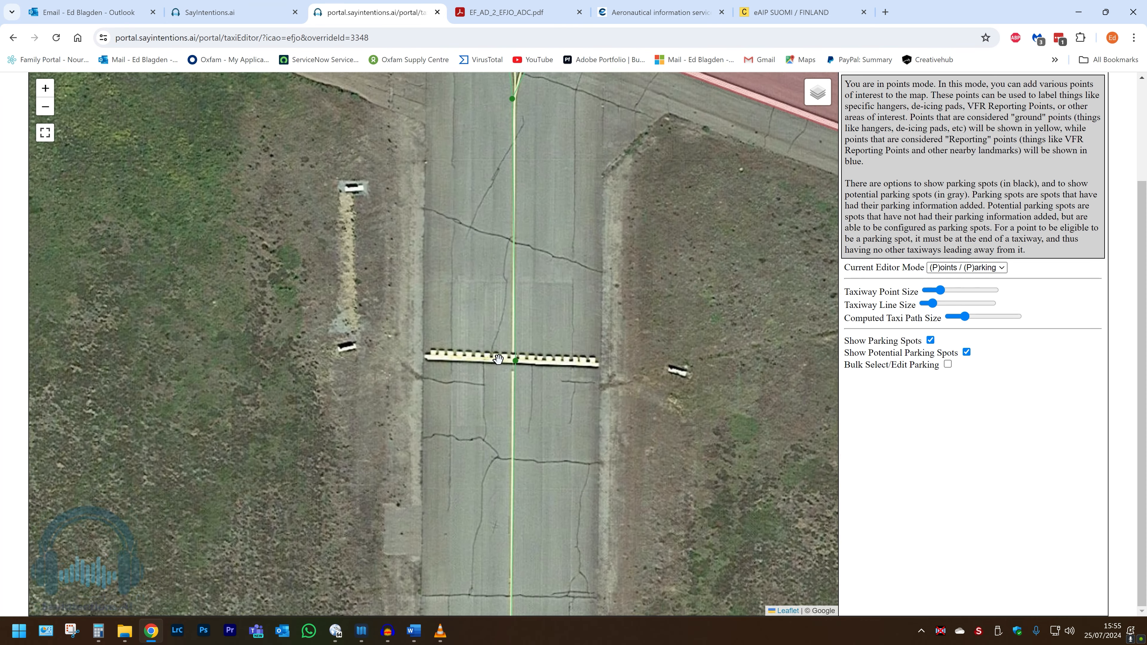
scroll(498, 358, down, 1)
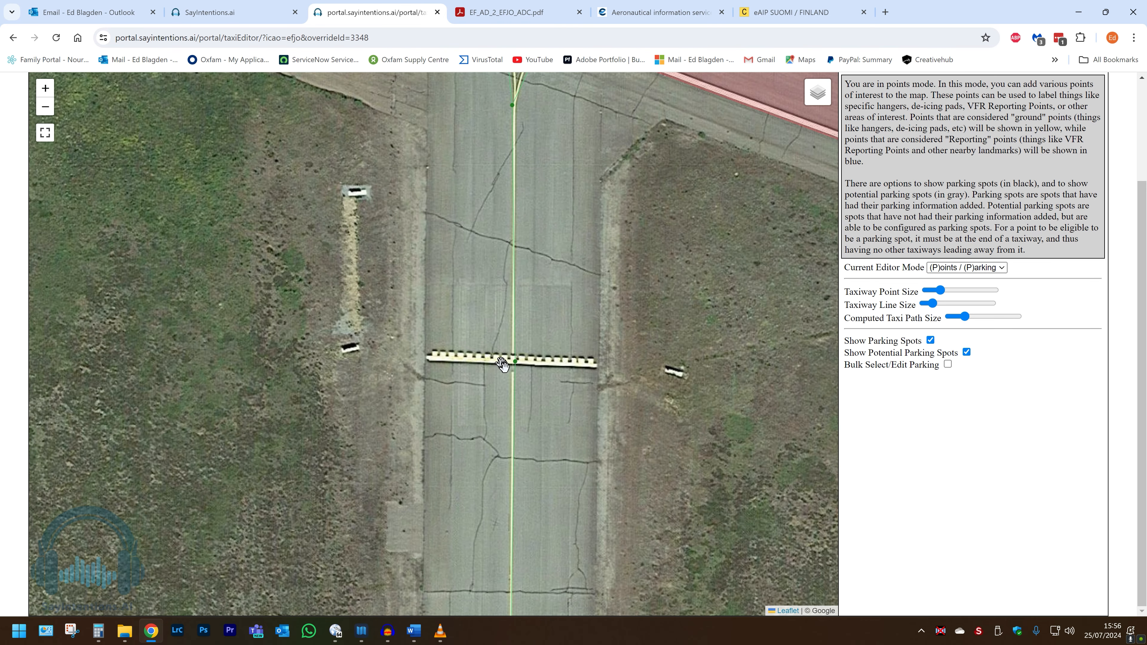
click(517, 365)
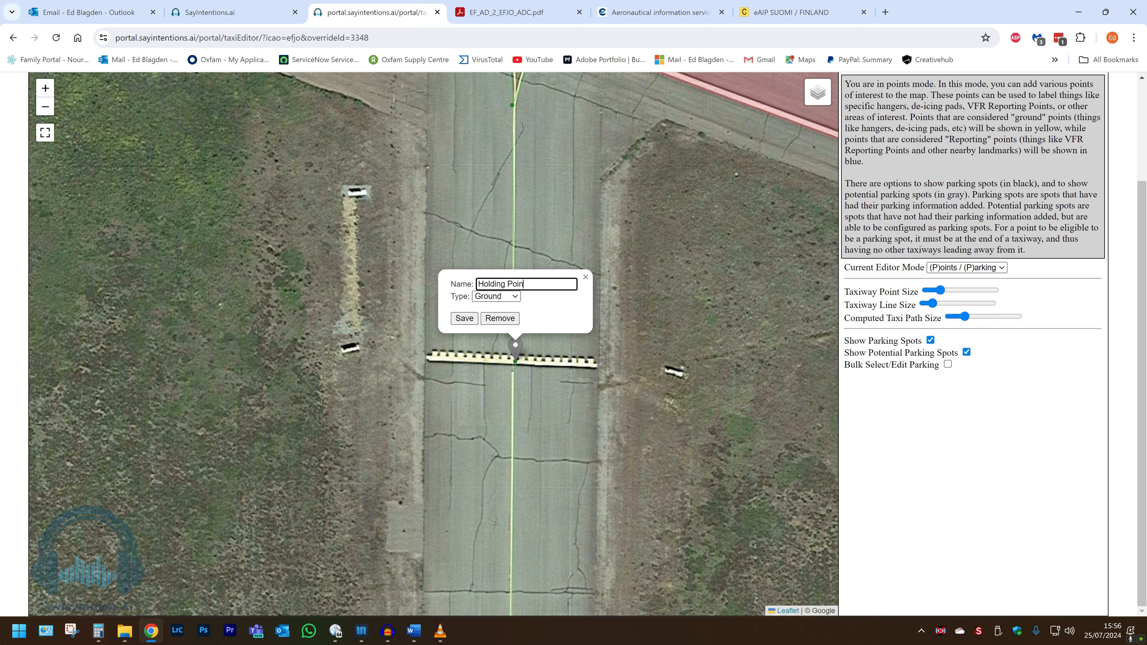
click(470, 319)
Step: Add a ground point named Holding Point A at the holding line on taxiway A and save it
drag(799, 412, 356, 275)
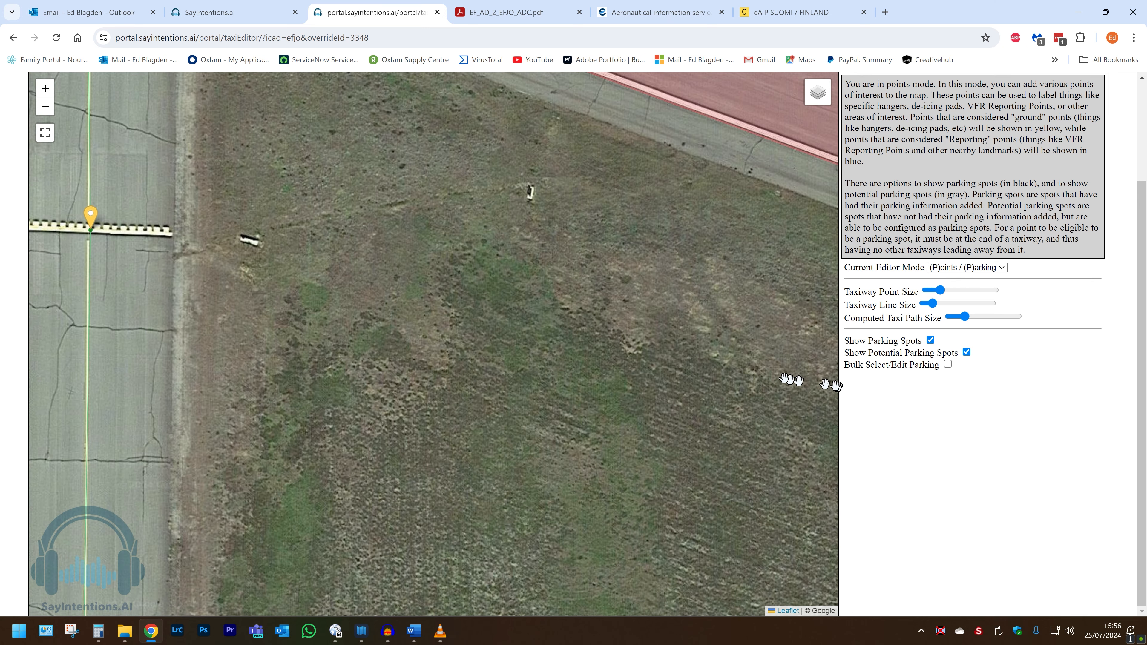
scroll(777, 375, down, 1)
drag(763, 367, 367, 302)
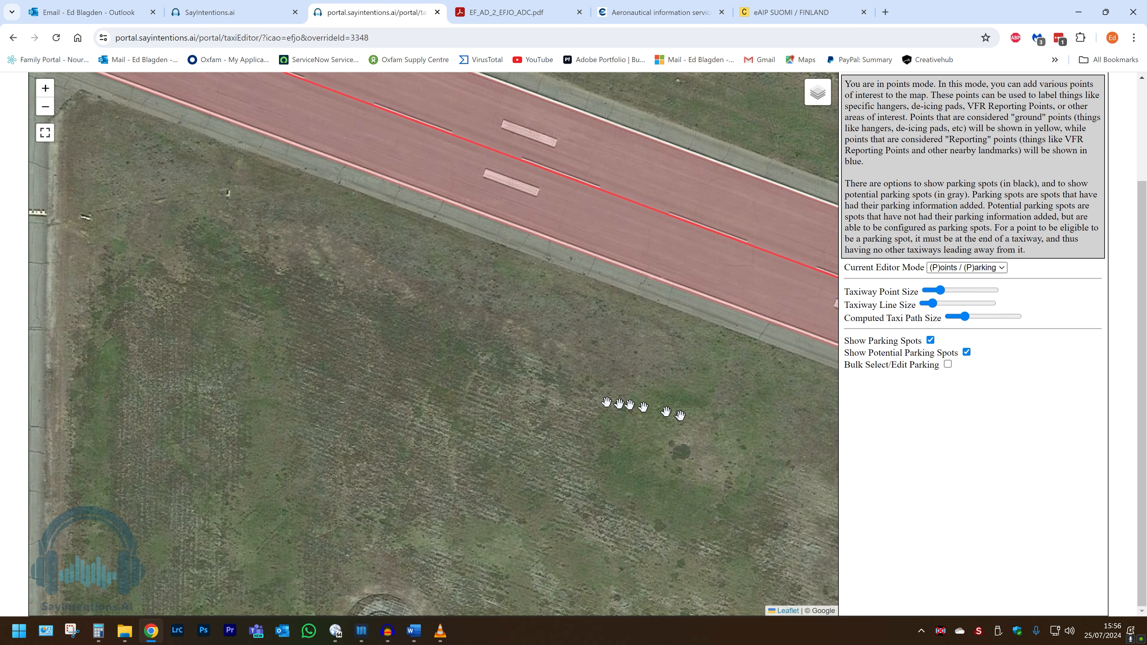
drag(675, 413, 219, 234)
drag(583, 348, 396, 278)
scroll(534, 372, up, 1)
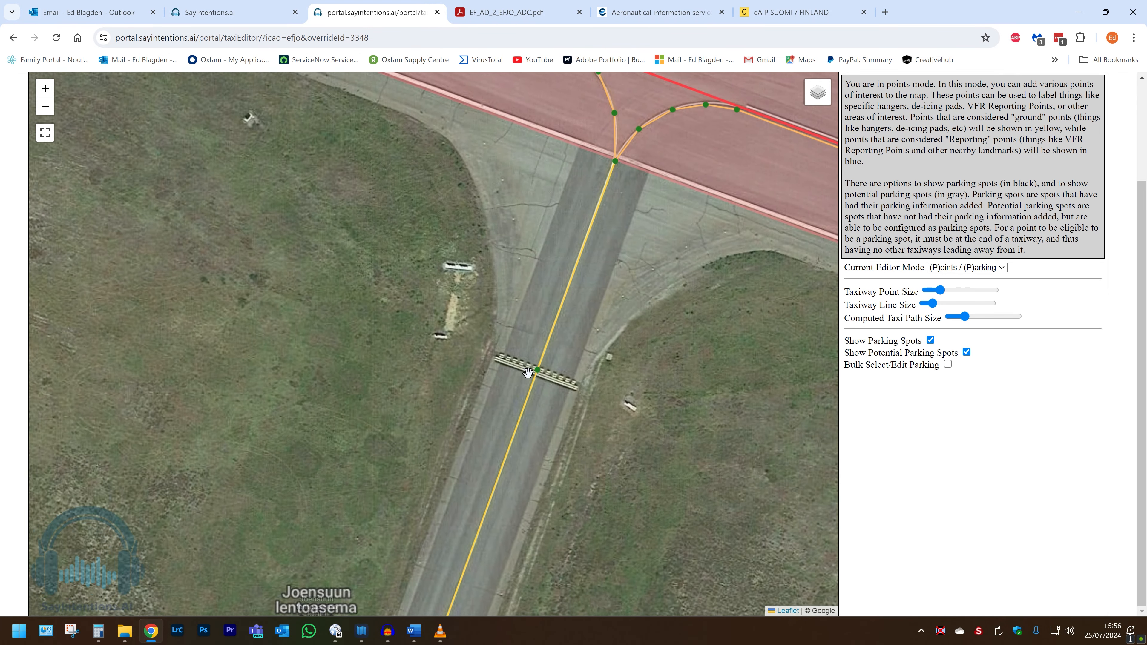
click(540, 371)
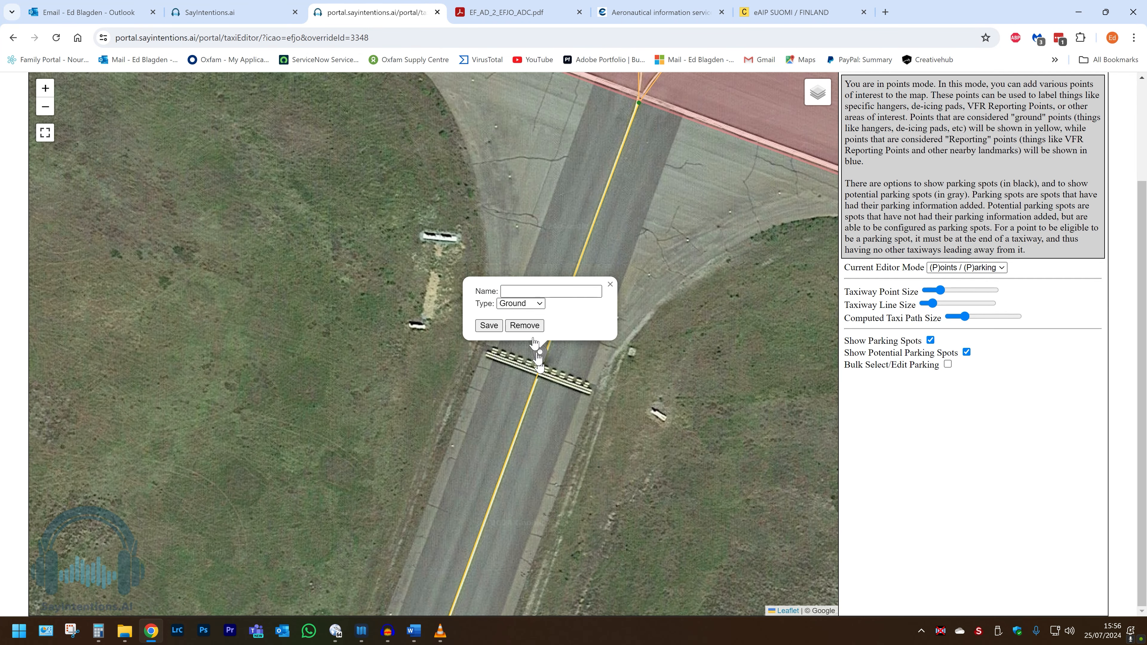
click(524, 292)
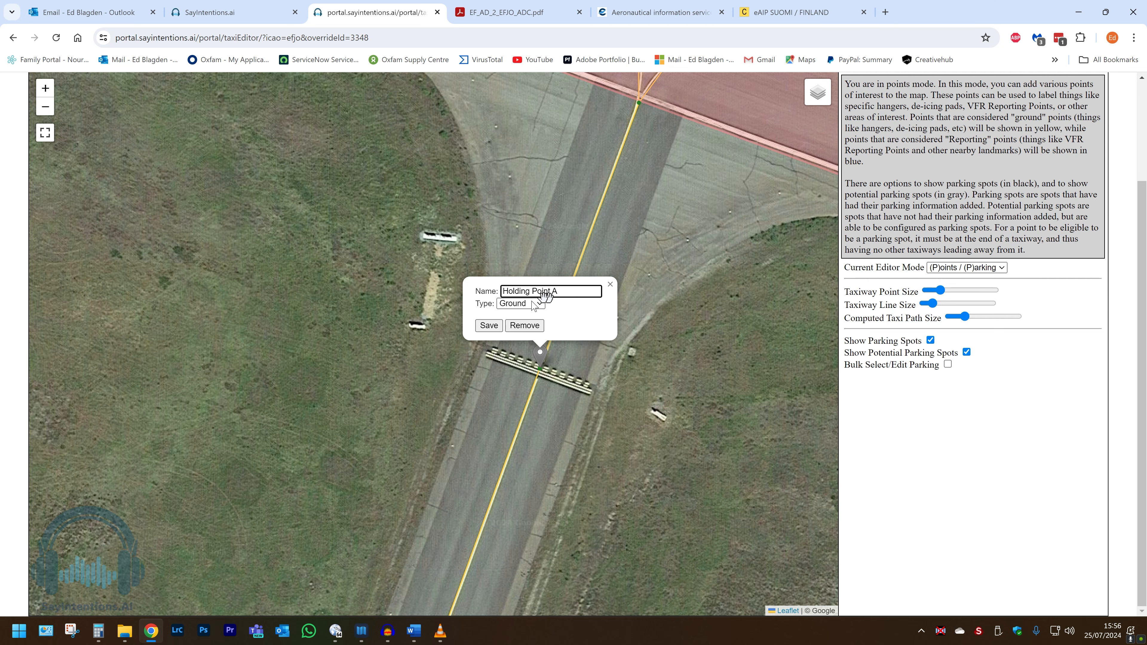
click(489, 325)
Step: Compare the apron and terminal area on the map with the aerodrome chart
scroll(384, 375, down, 1)
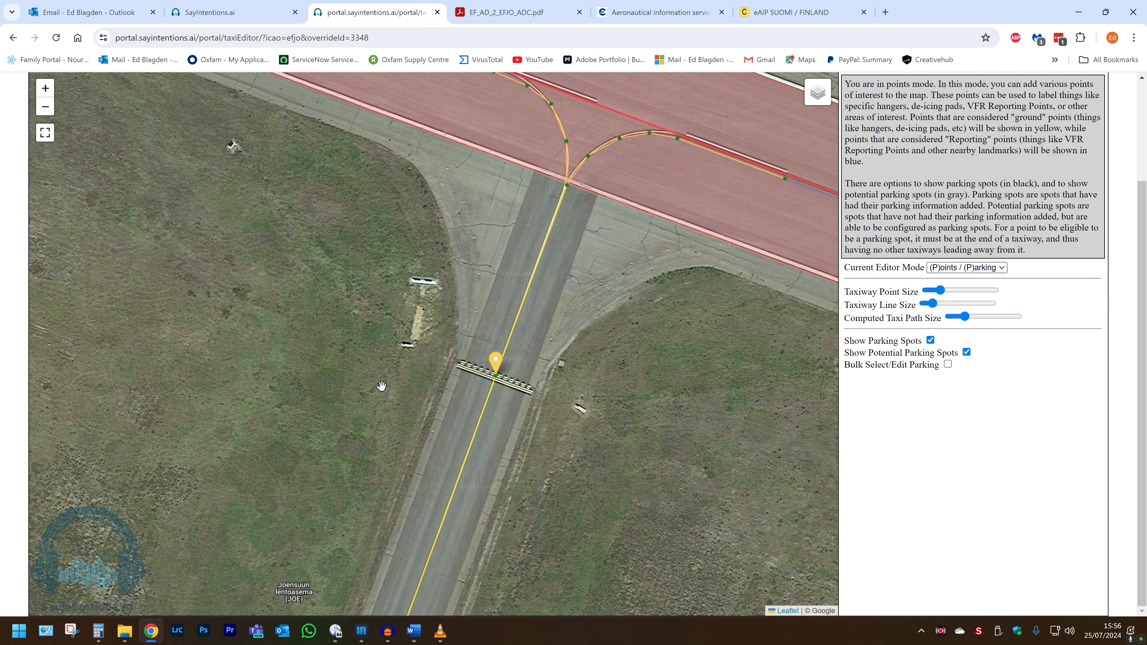
drag(259, 428, 616, 364)
scroll(593, 374, down, 1)
drag(479, 445, 518, 237)
drag(524, 288, 479, 131)
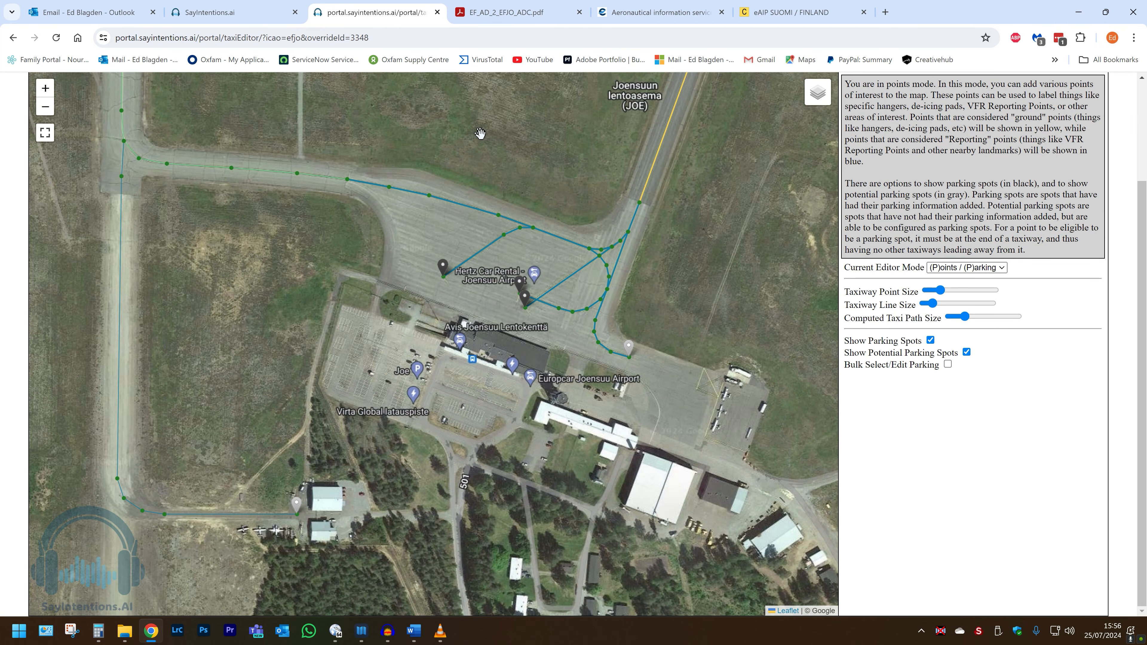
drag(530, 248, 466, 223)
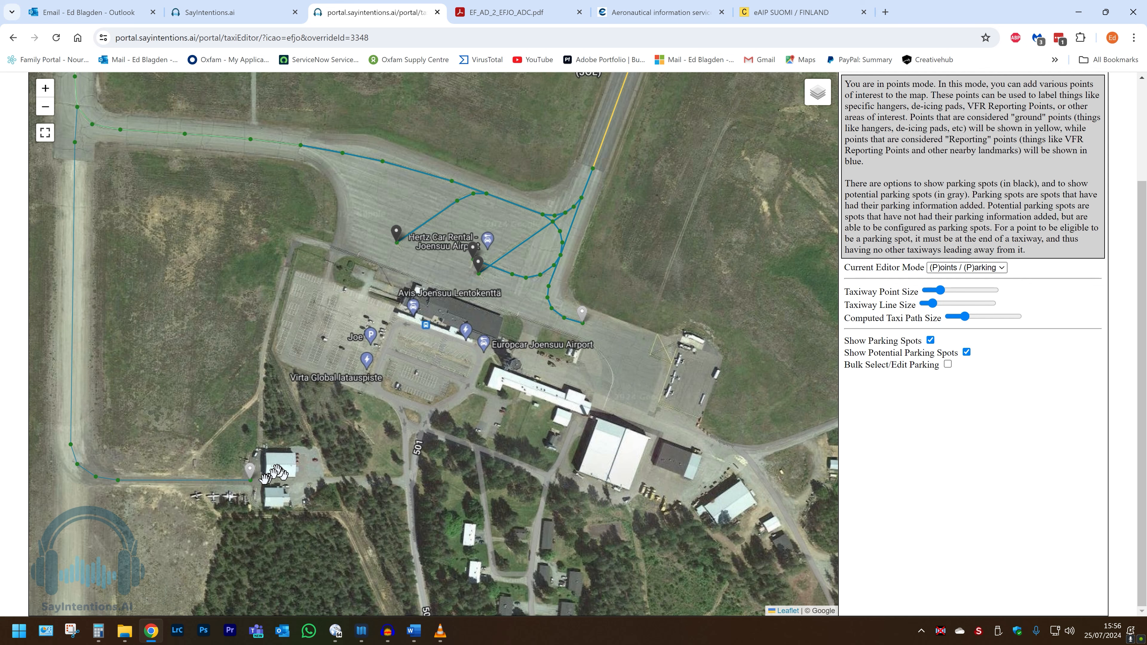
click(503, 18)
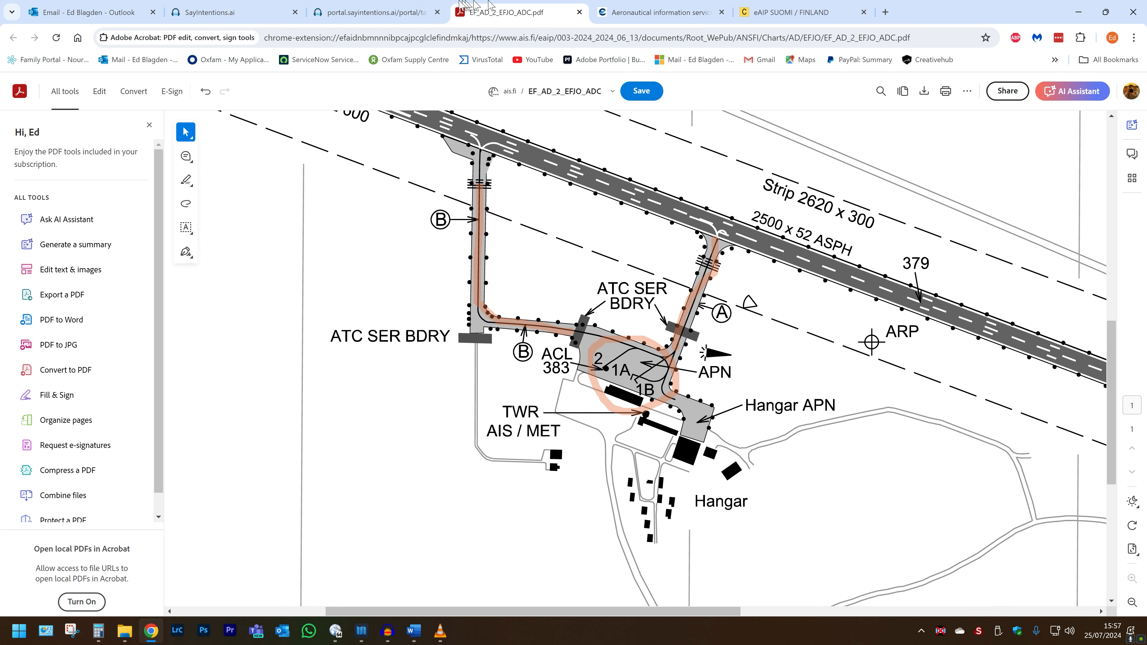
click(391, 13)
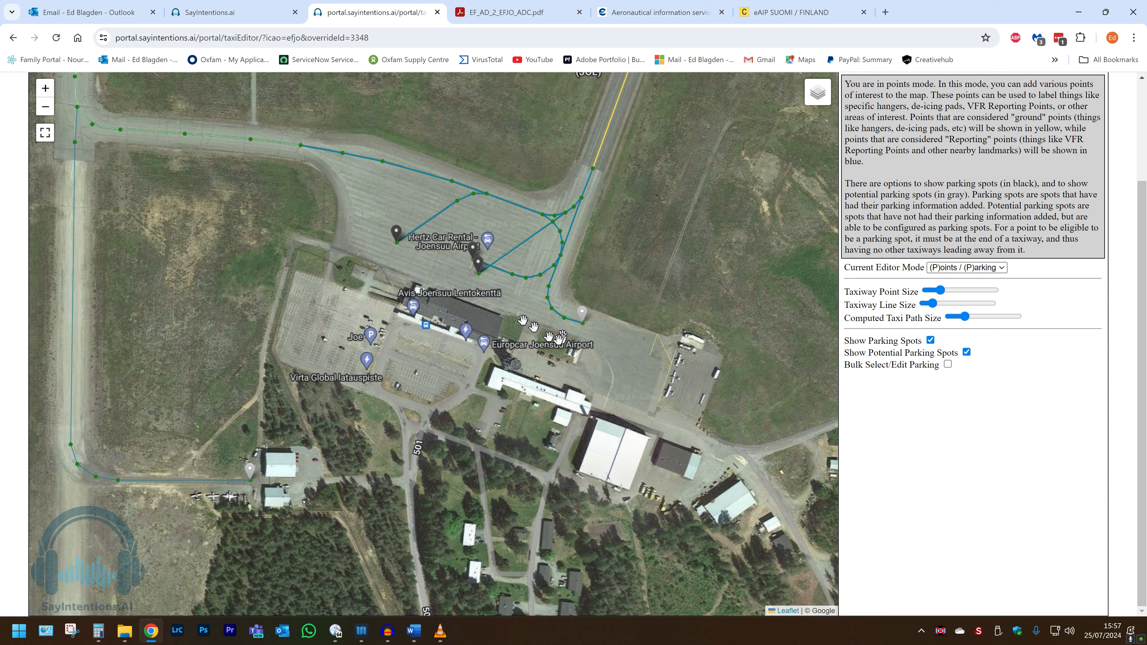
Step: Add a ground point on the main apron named Apron and save it
click(453, 223)
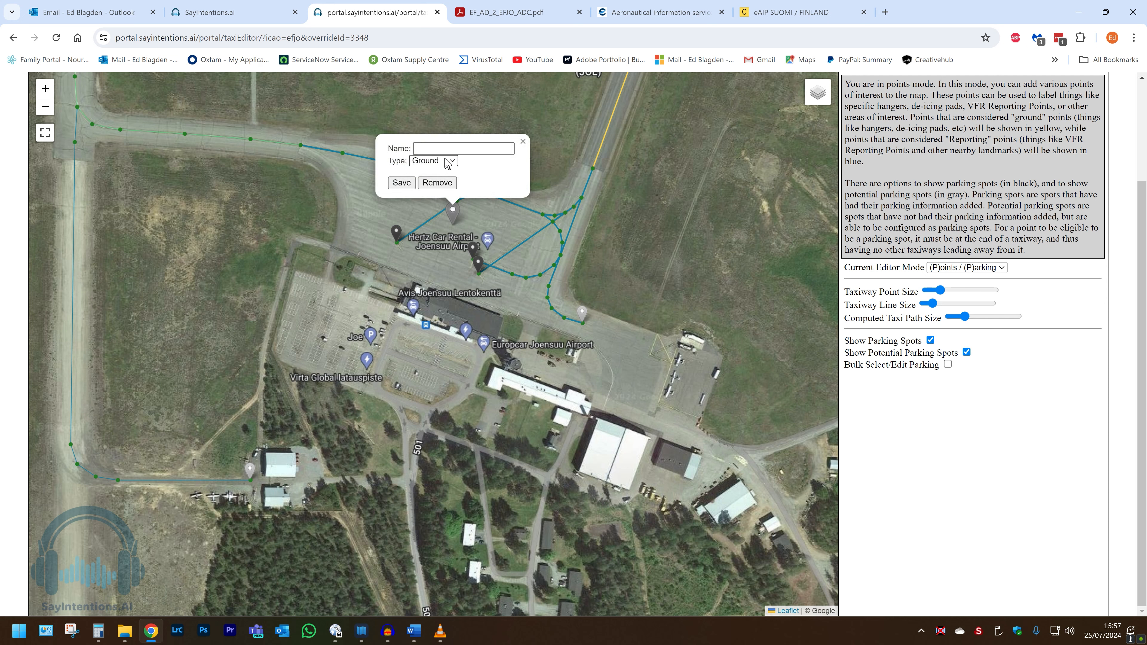
click(426, 148)
text(Hangar Apron)
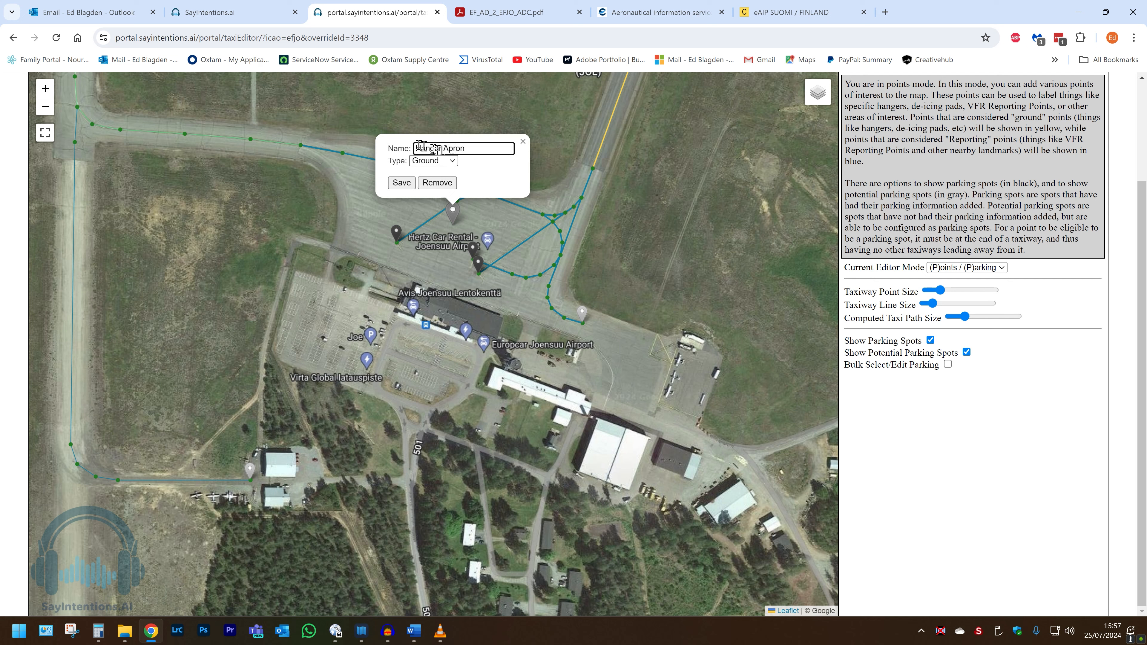
drag(443, 147, 411, 148)
key(BackSpace)
click(401, 182)
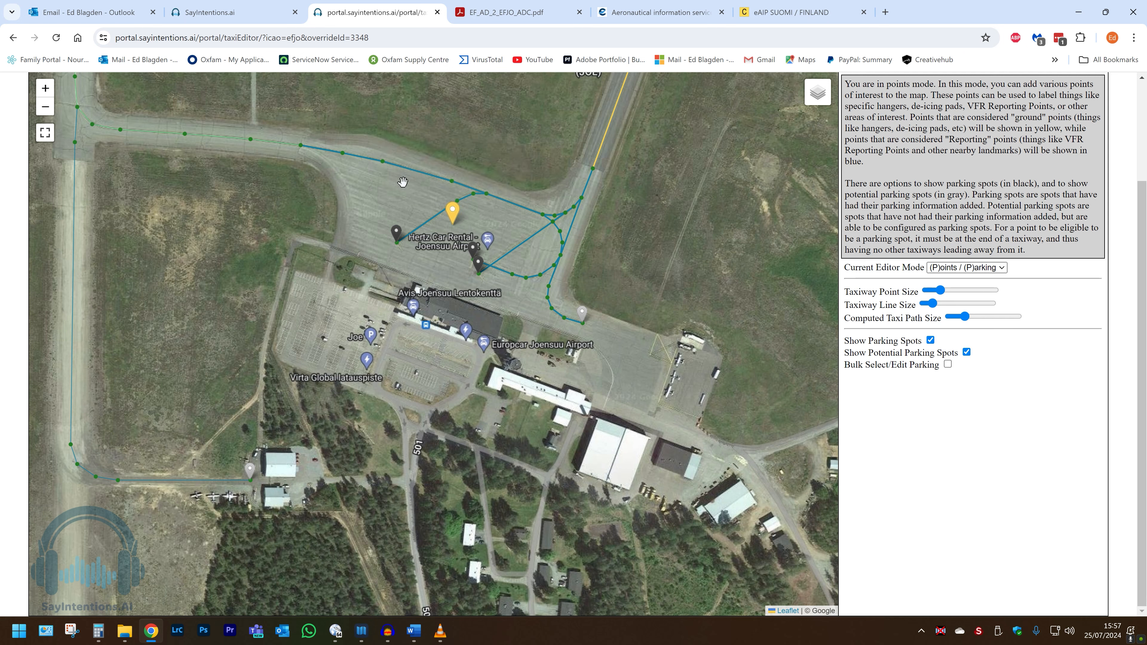
Step: Add a ground point on the apron east of the terminal named Hangar Apron and save it
click(625, 371)
click(598, 295)
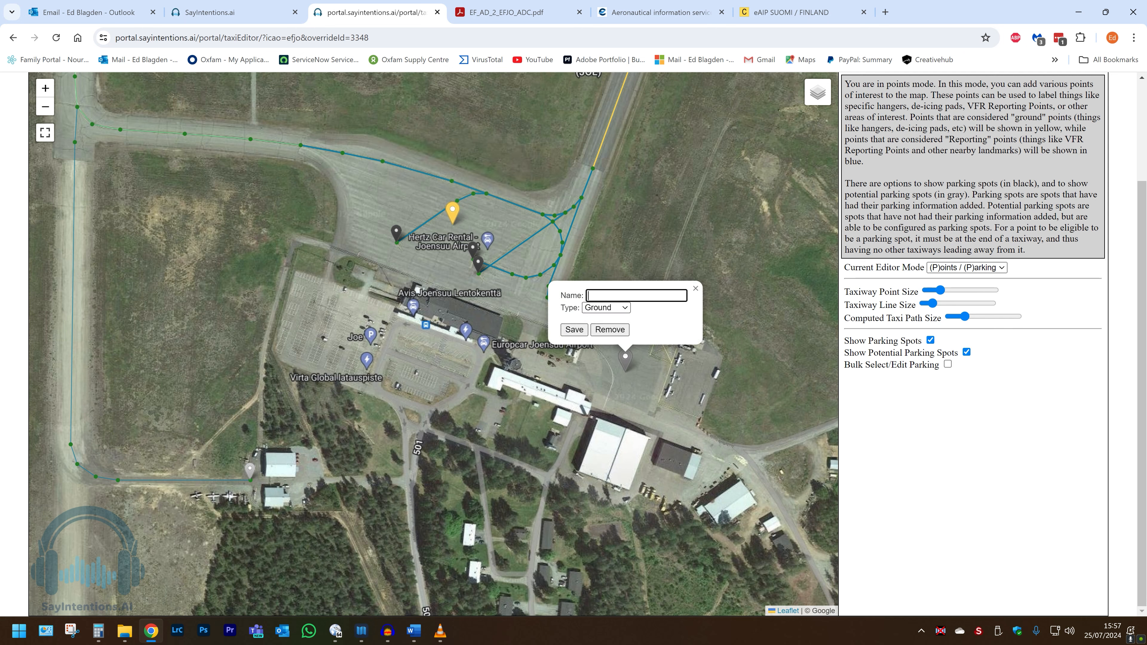
text(Hangar Apron)
click(572, 330)
Step: Add a ground point beside the western hangar at the end of taxiway B named Mystery Apron and save it
drag(287, 485, 357, 480)
scroll(357, 480, up, 2)
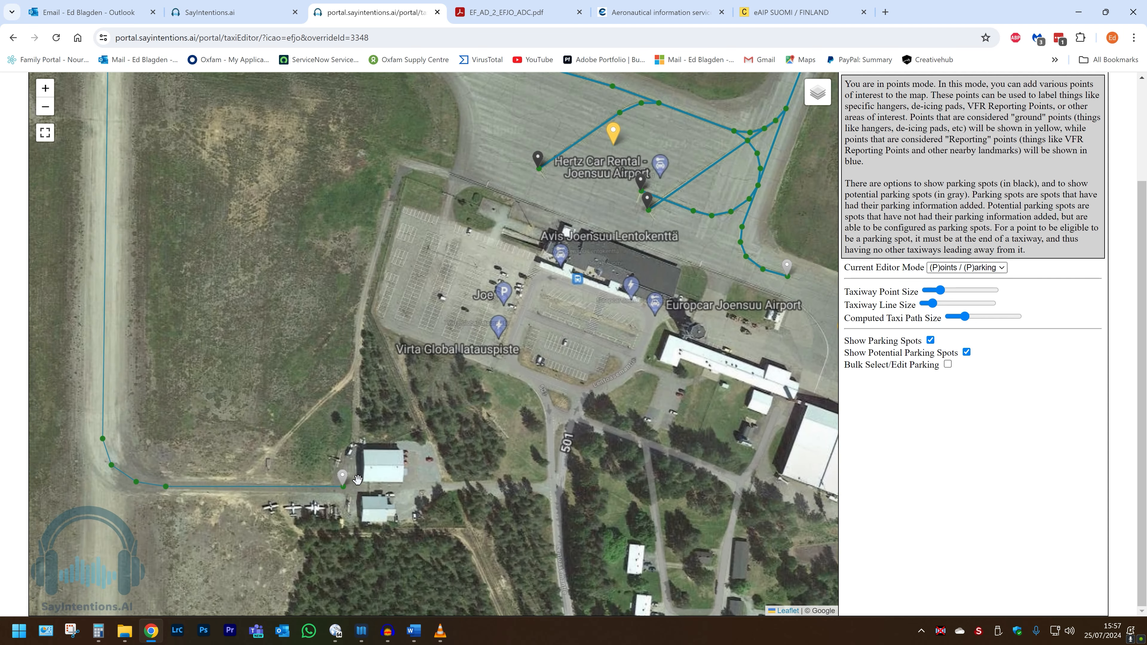
click(357, 480)
click(324, 412)
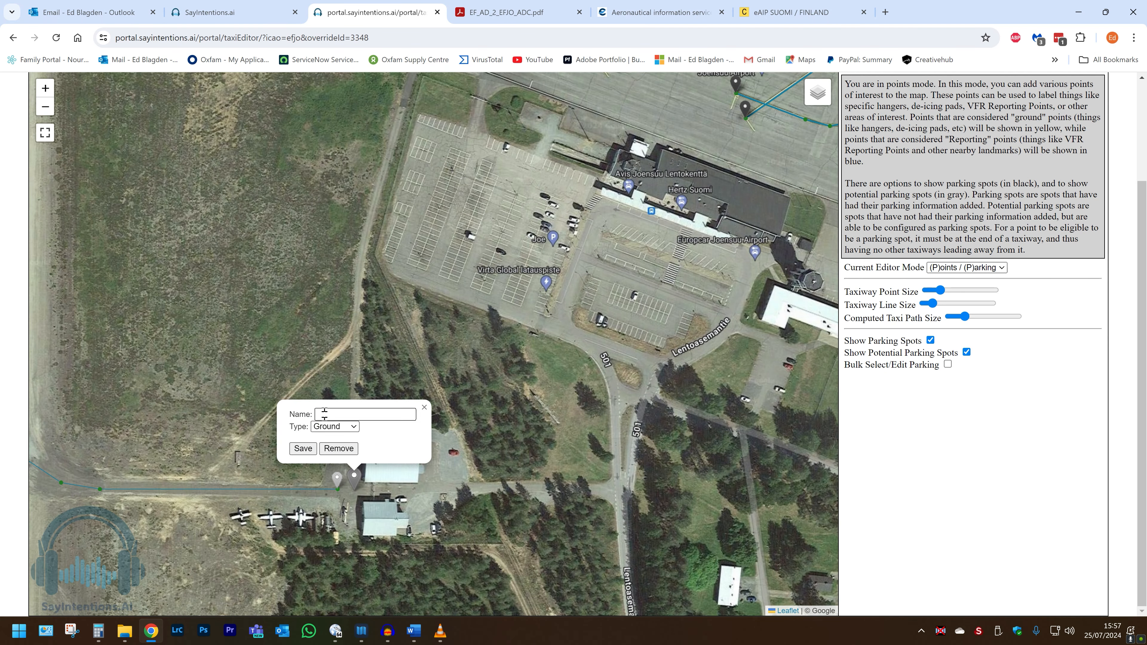
text(Mystery)
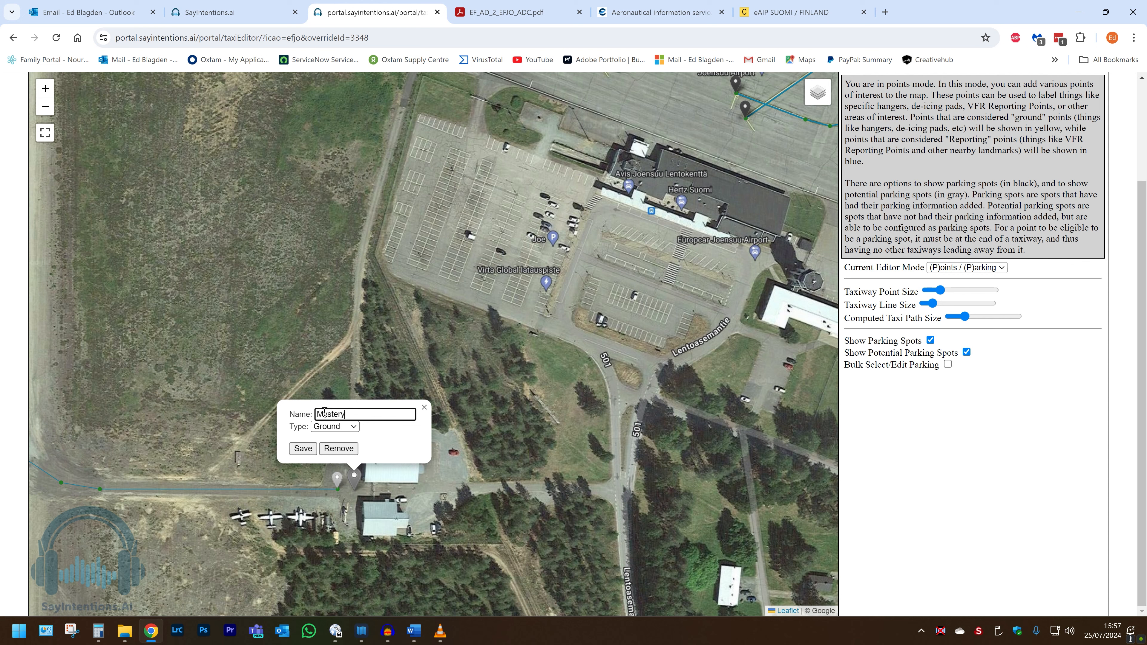
text( Apron)
click(304, 450)
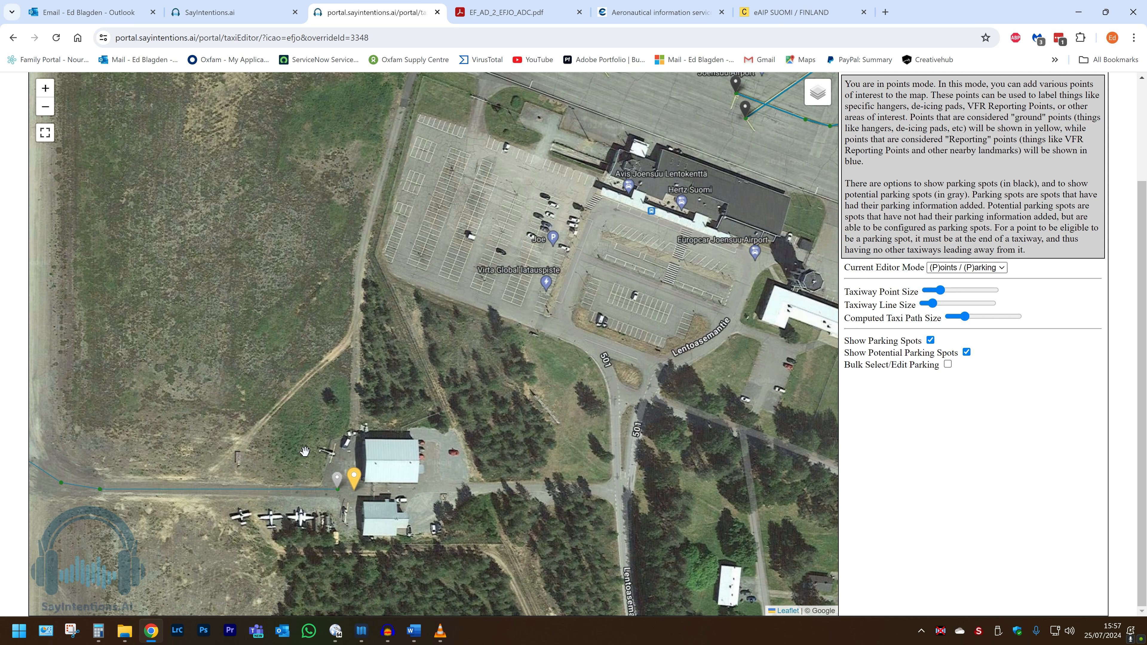
Step: Add a ground point at the control tower named Tower, checking the chart, and save it
scroll(304, 451, down, 1)
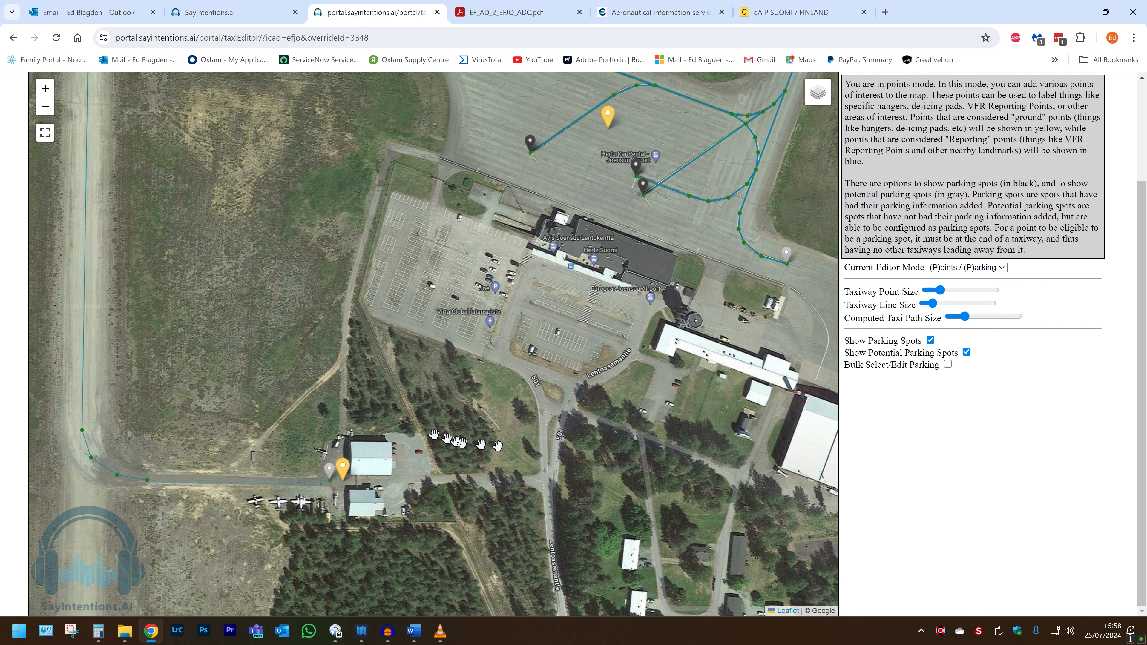
drag(595, 354, 472, 372)
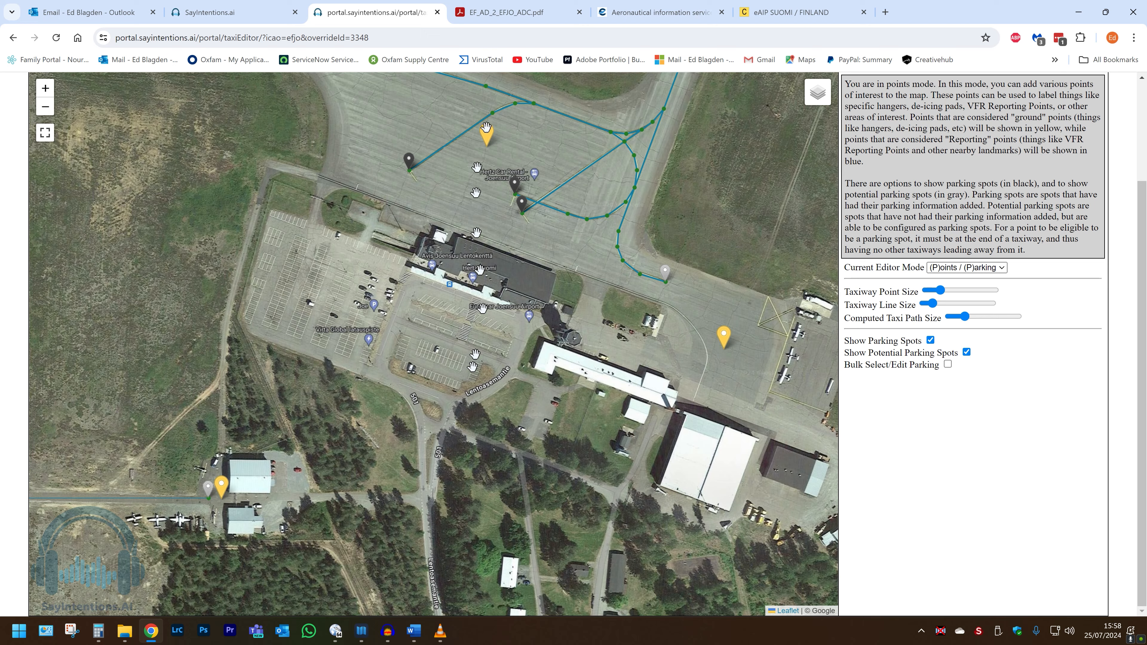
click(470, 15)
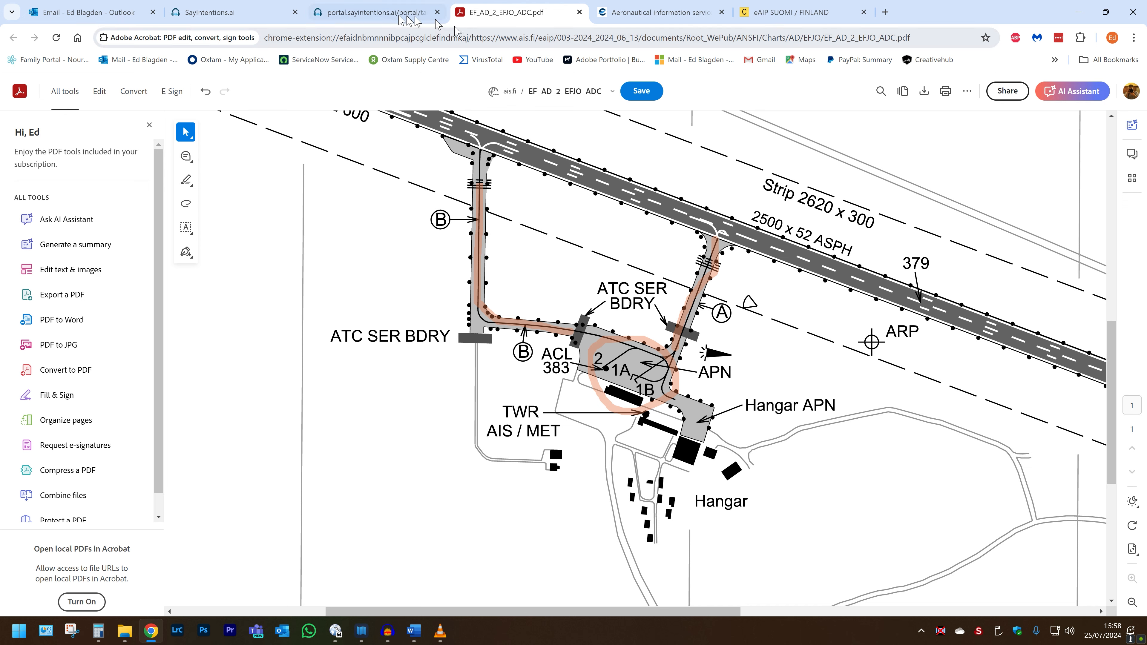
click(381, 13)
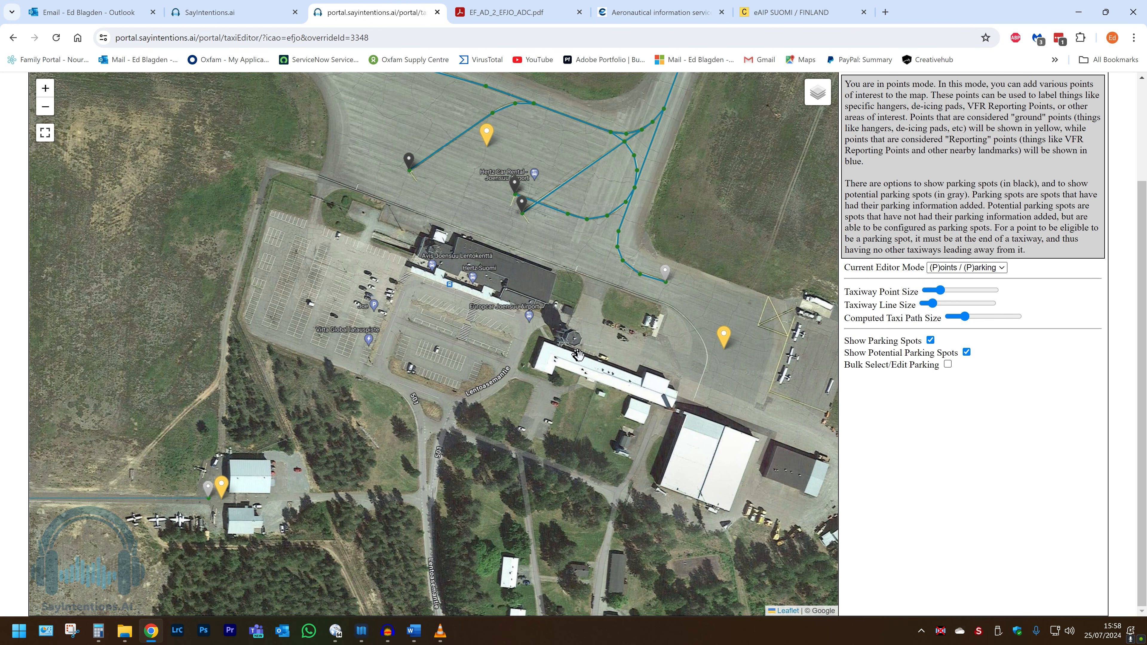
scroll(592, 371, up, 2)
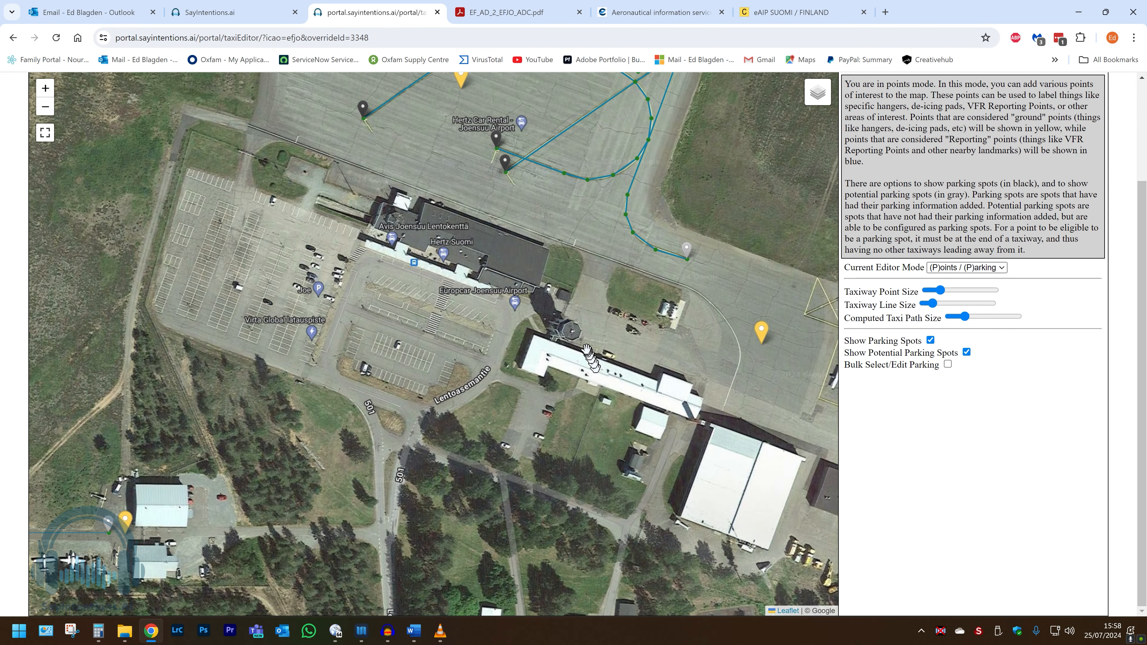
click(573, 331)
click(544, 253)
click(544, 253)
text(Toe)
text(wer)
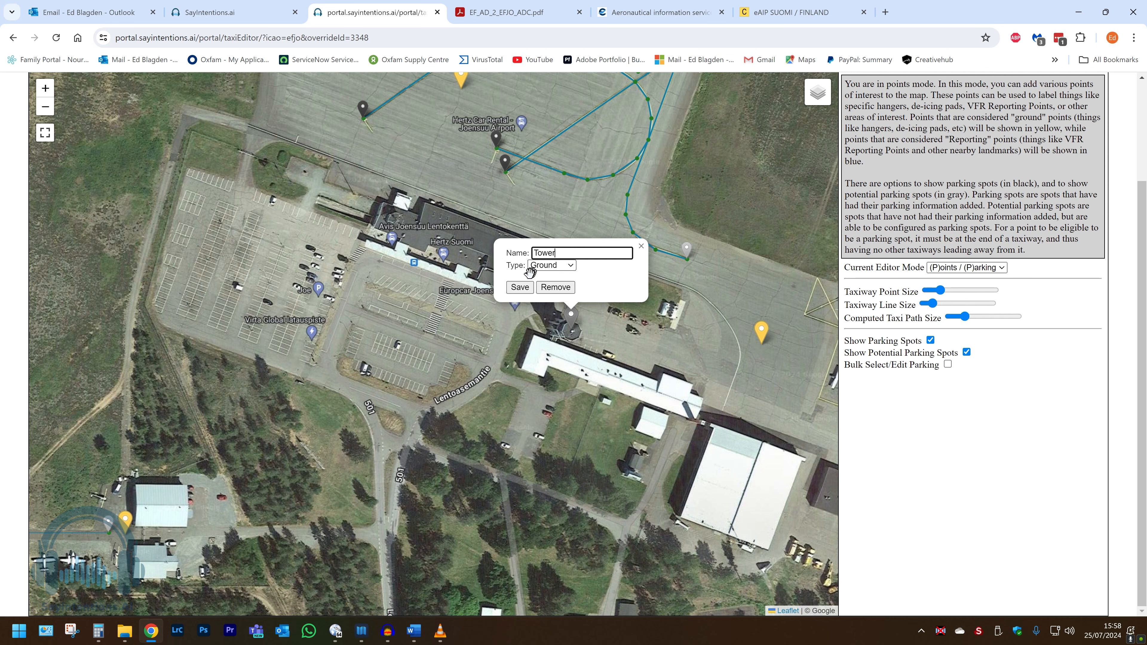
click(519, 288)
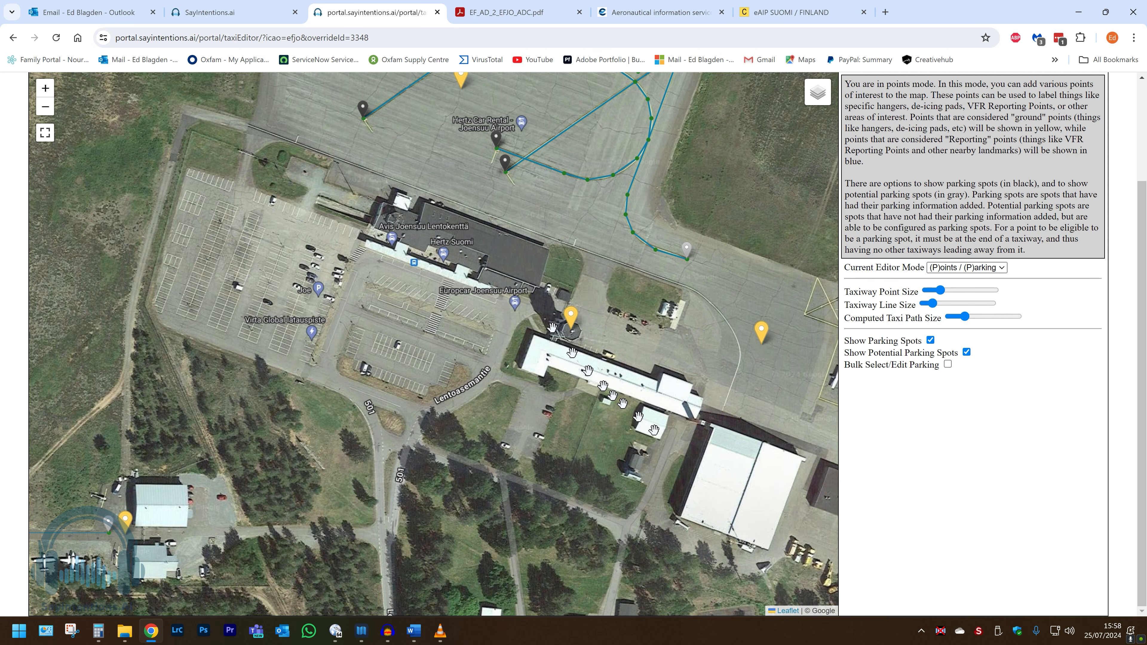
Step: Add a ground point on the large hangar south of the terminal named Hangar and save it
drag(722, 497, 599, 445)
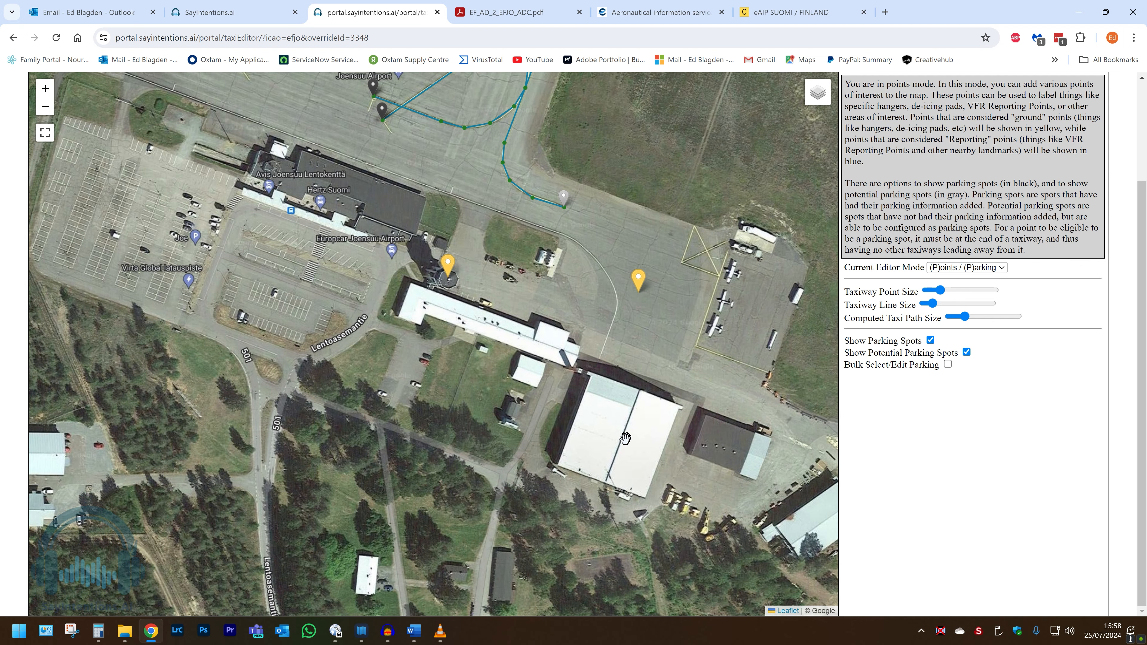
click(624, 437)
click(602, 359)
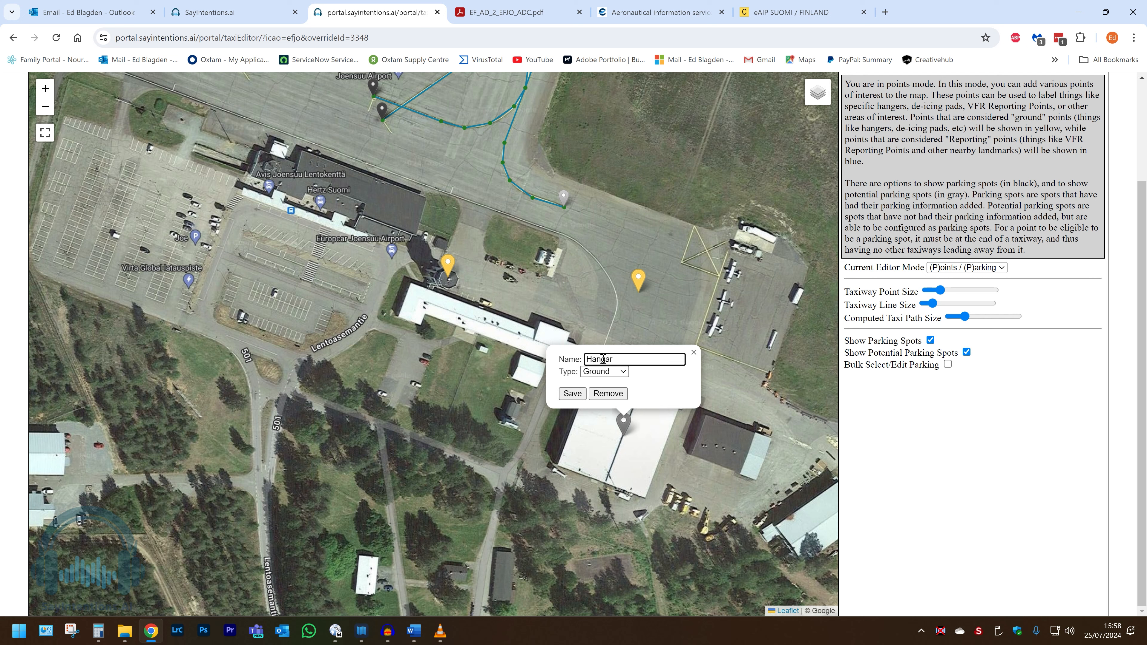
click(572, 393)
Step: Review all the placed points across the airport
scroll(592, 406, down, 2)
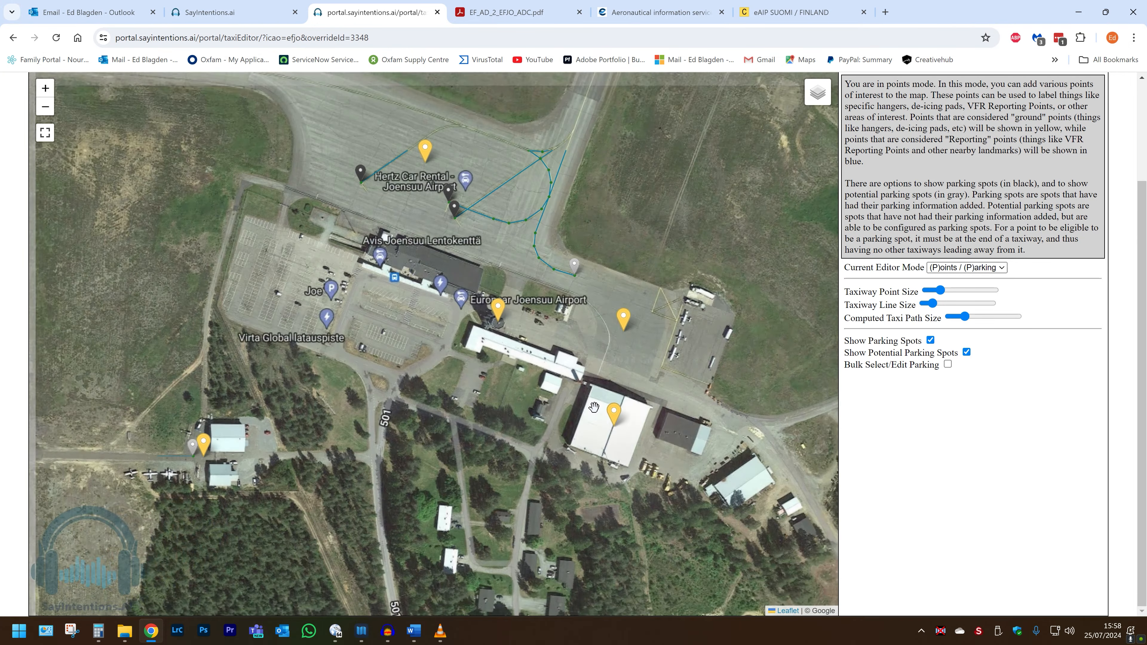
scroll(593, 406, up, 1)
drag(424, 391, 575, 430)
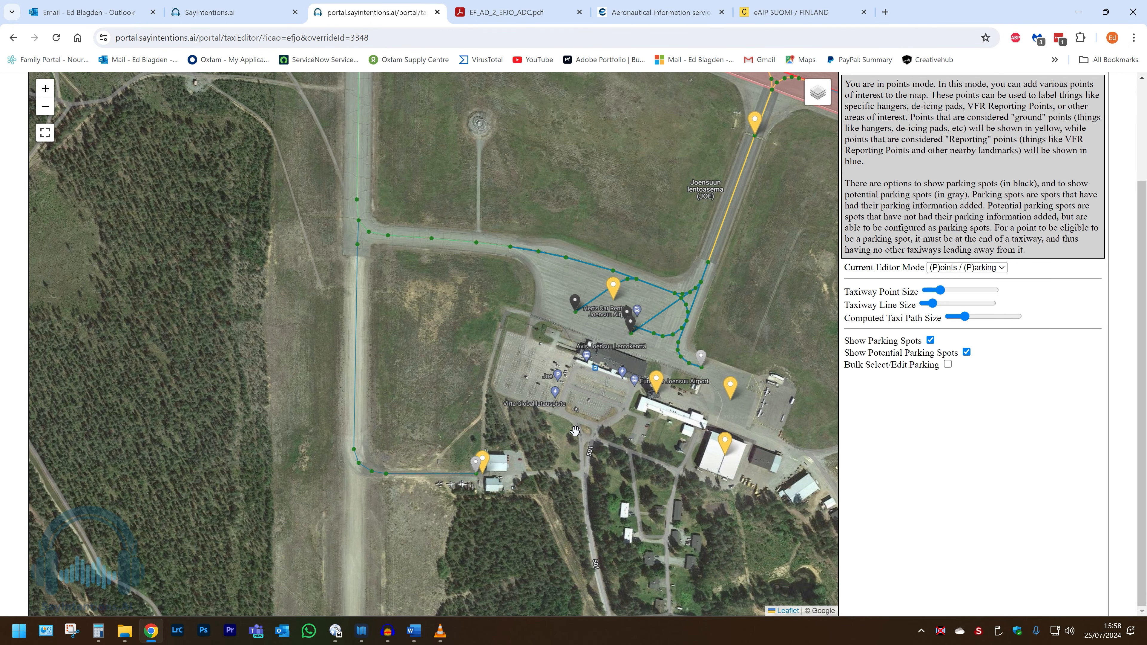
Step: Mark the Ed's Clone EFJO taxi layout as public
scroll(575, 431, down, 2)
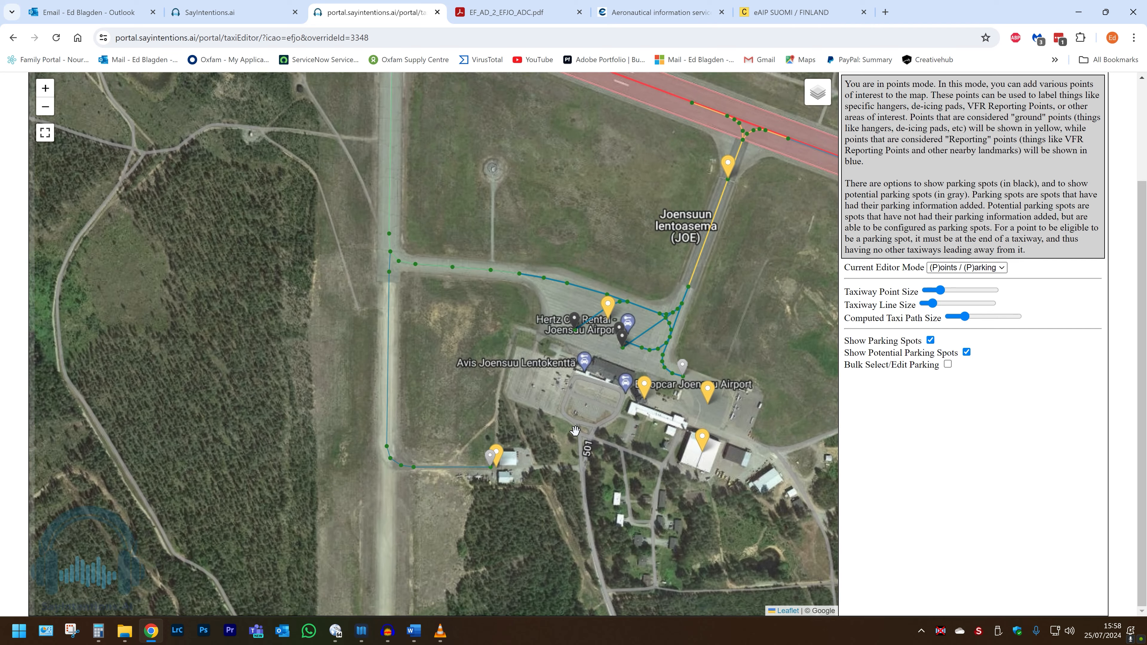
drag(501, 213, 502, 274)
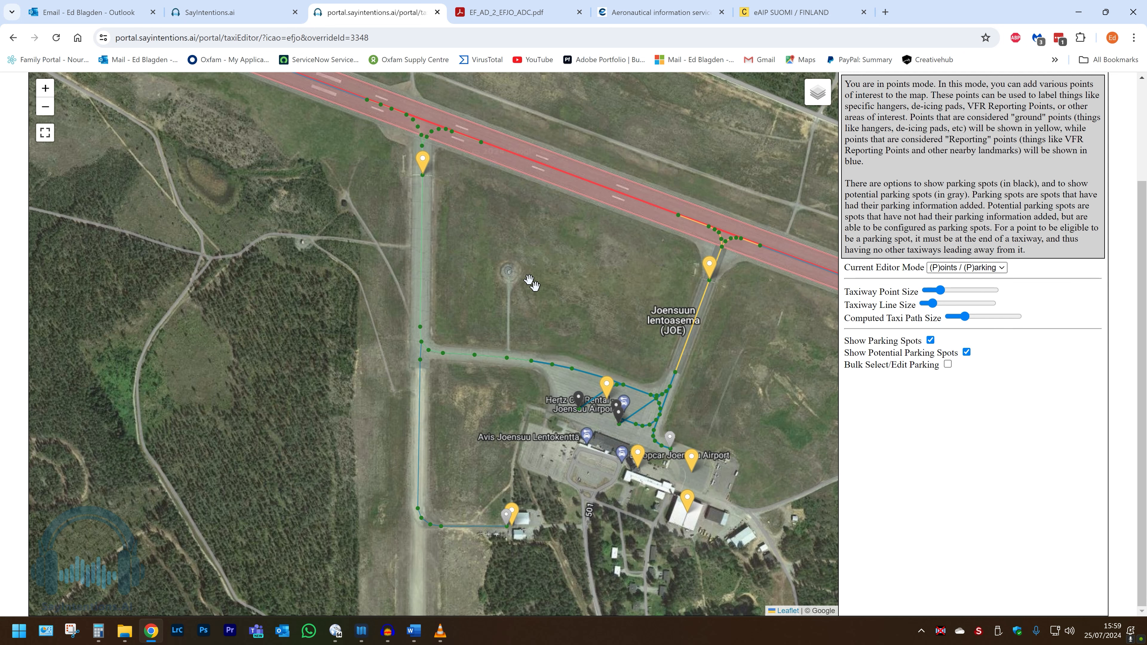
scroll(567, 322, down, 1)
scroll(567, 322, down, 1)
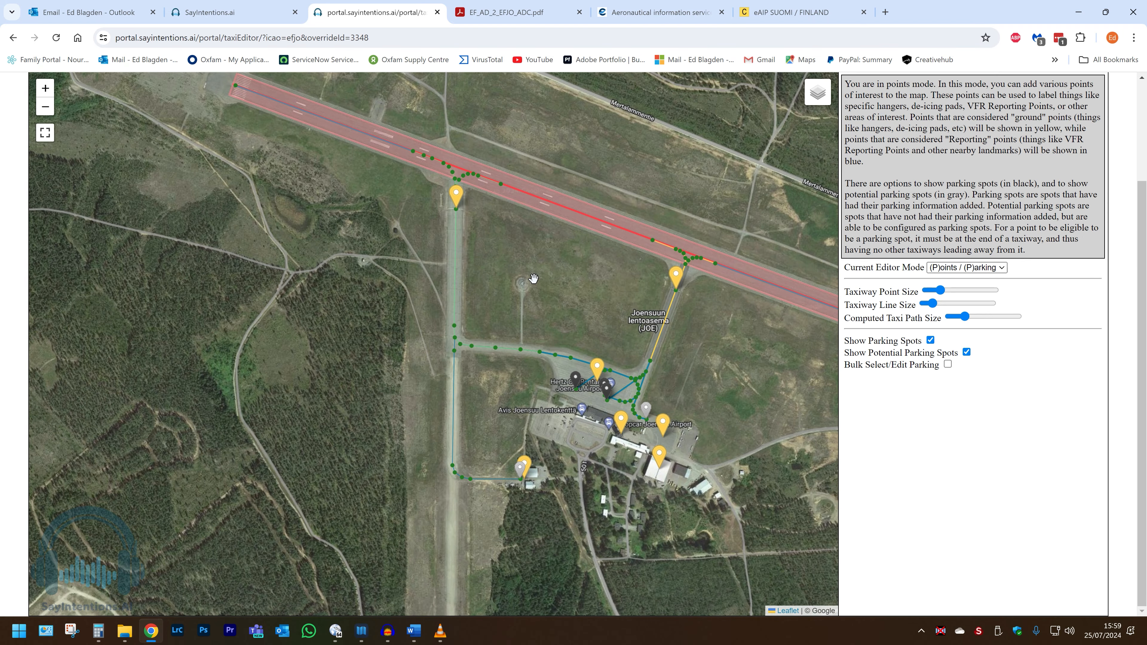
scroll(533, 277, down, 1)
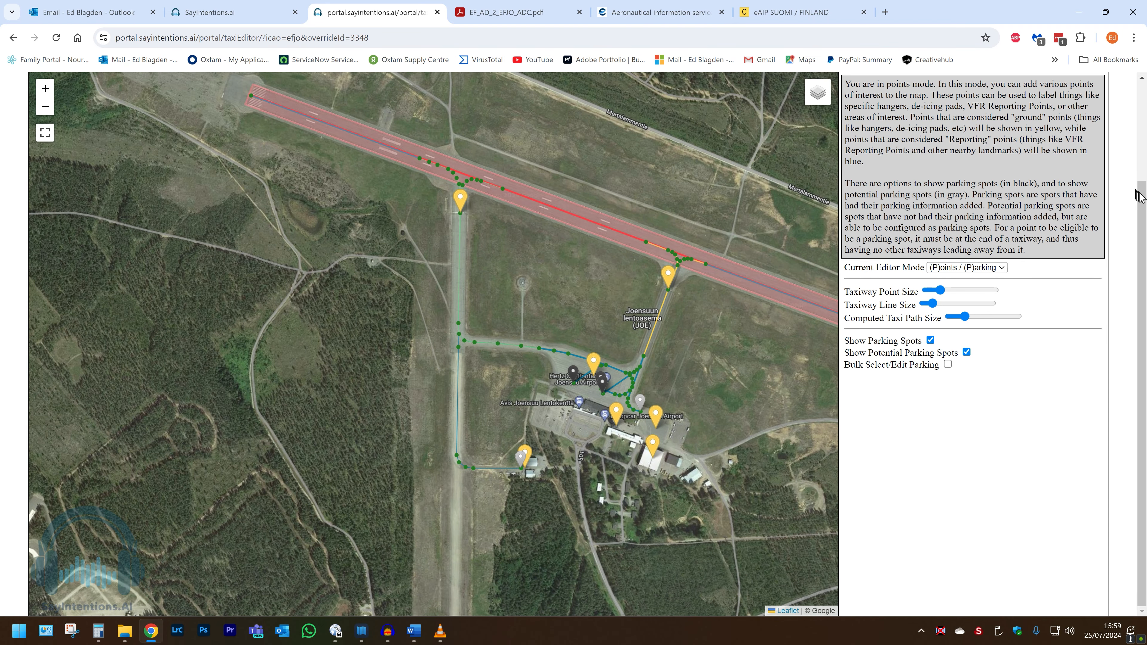
drag(1138, 194, 1143, 76)
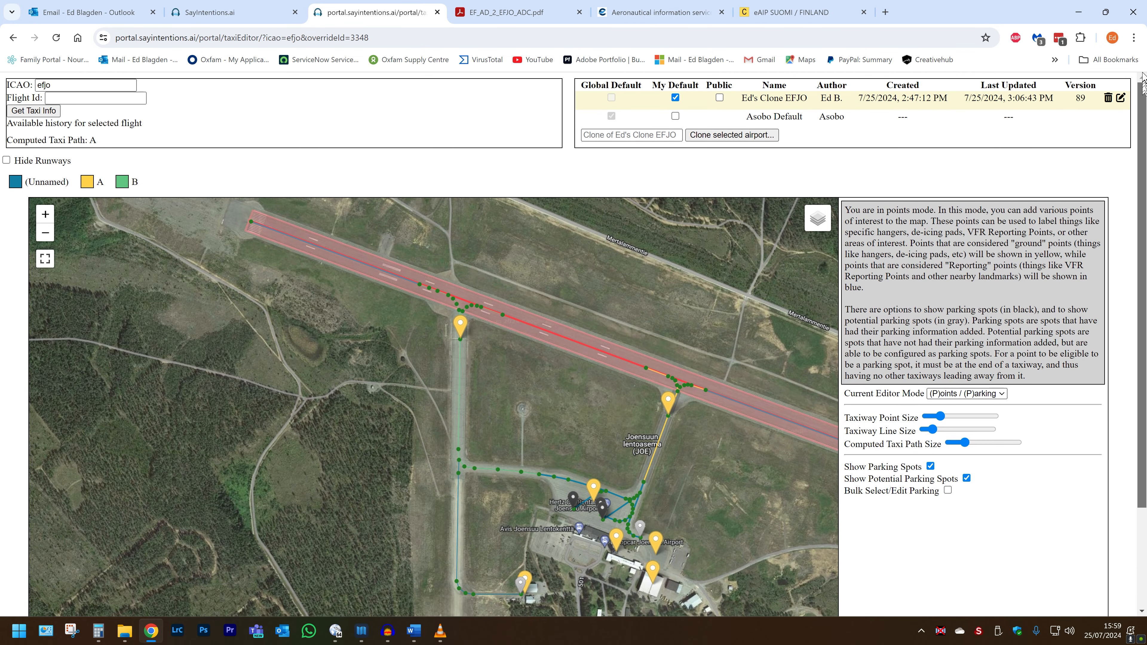
scroll(607, 379, down, 1)
mouse_move(582, 413)
mouse_down()
mouse_move(377, 368)
mouse_move(340, 336)
mouse_up()
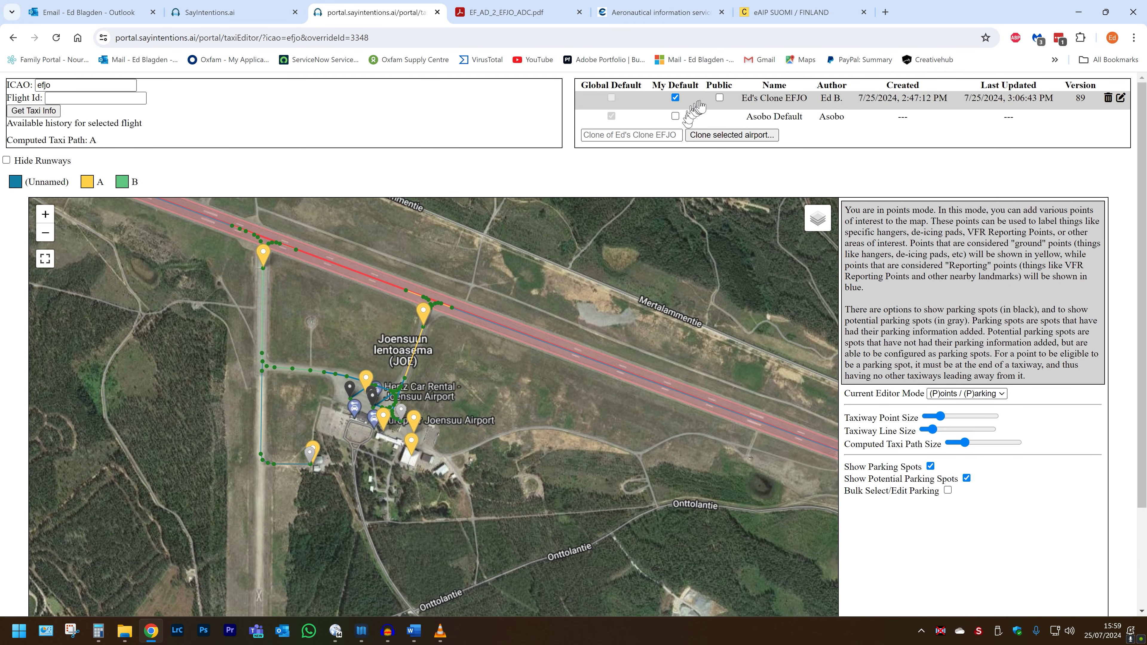
click(719, 98)
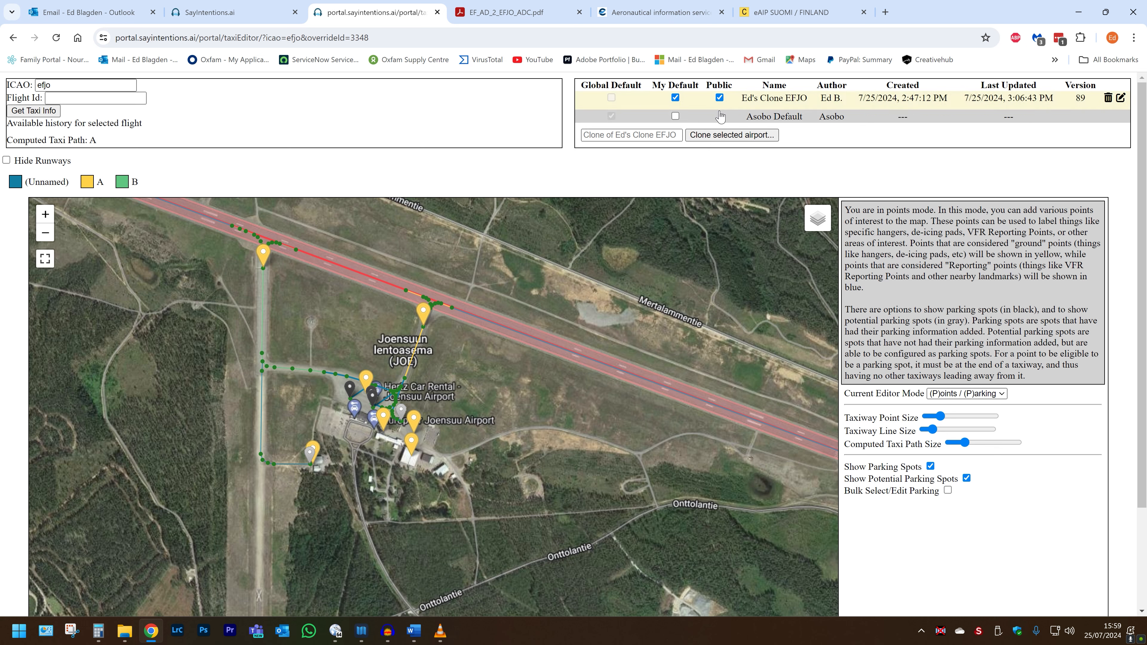